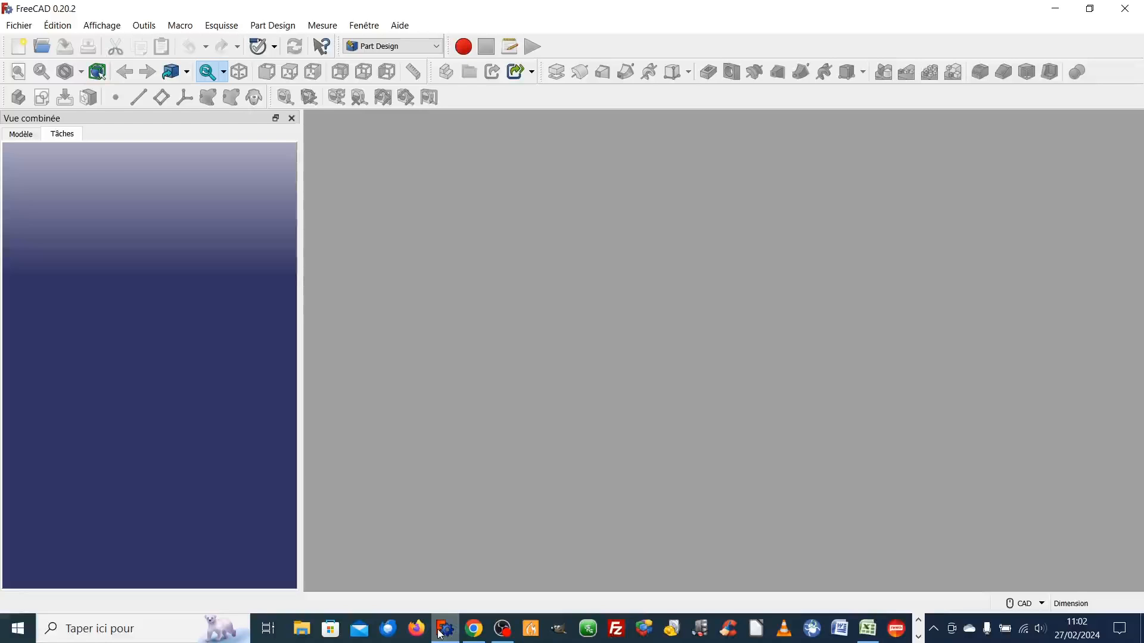
- Switch to the browser and view the dimension drawing of the 3.175x0.1x38mm 30° V-shaped engraving bit
key(alt+Tab)
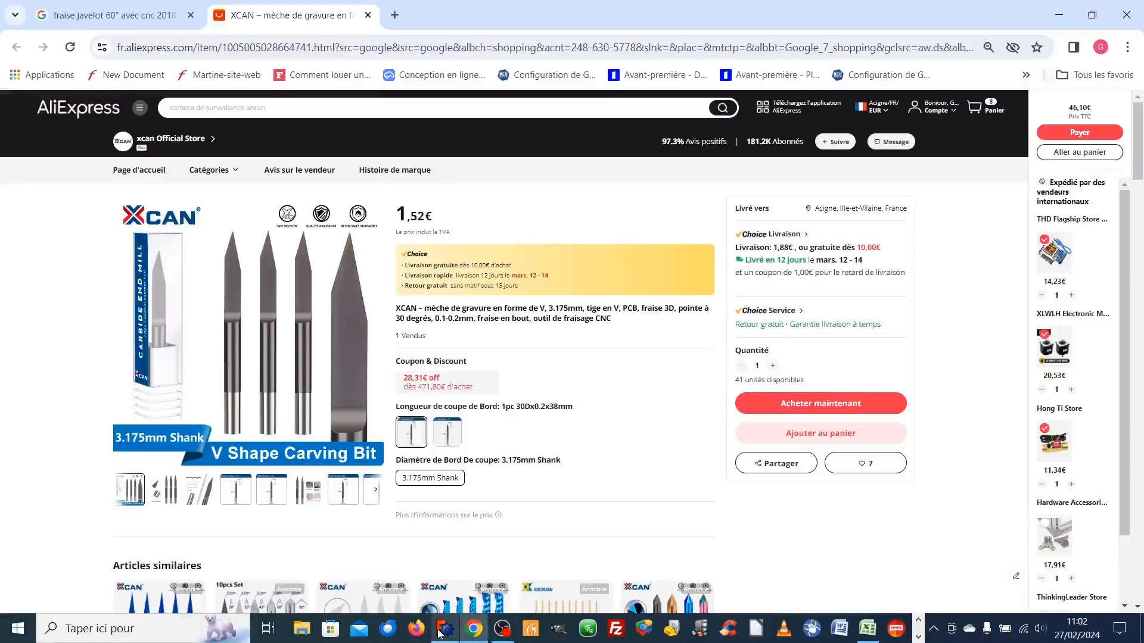
mouse_move(272, 492)
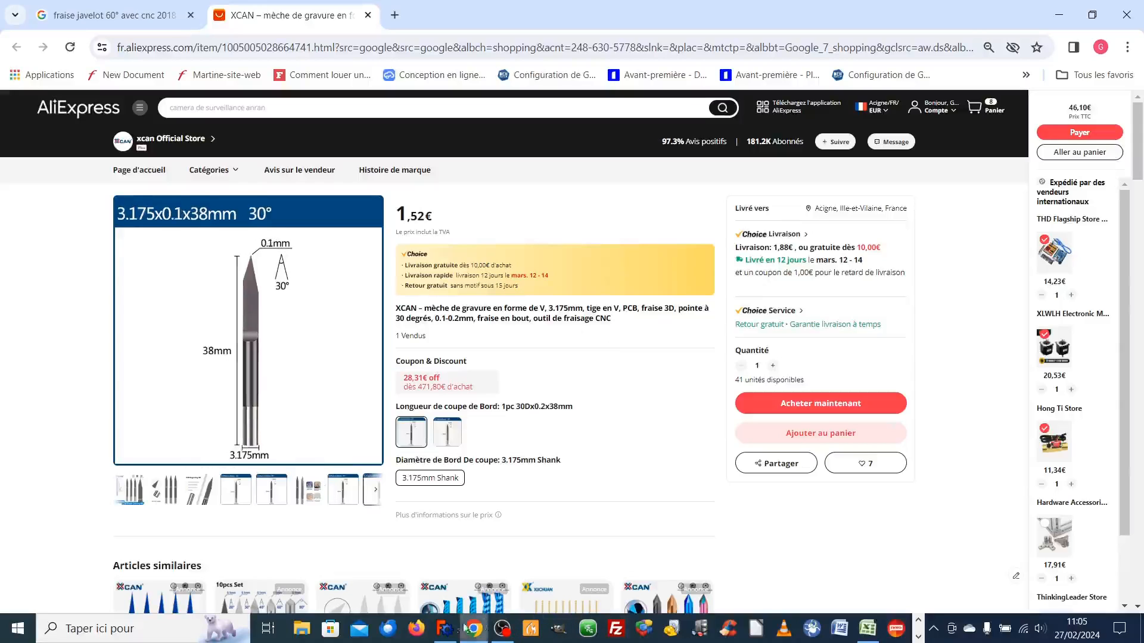
- Switch to FreeCAD, create a new document and start a sketch on the XZ plane
click(447, 635)
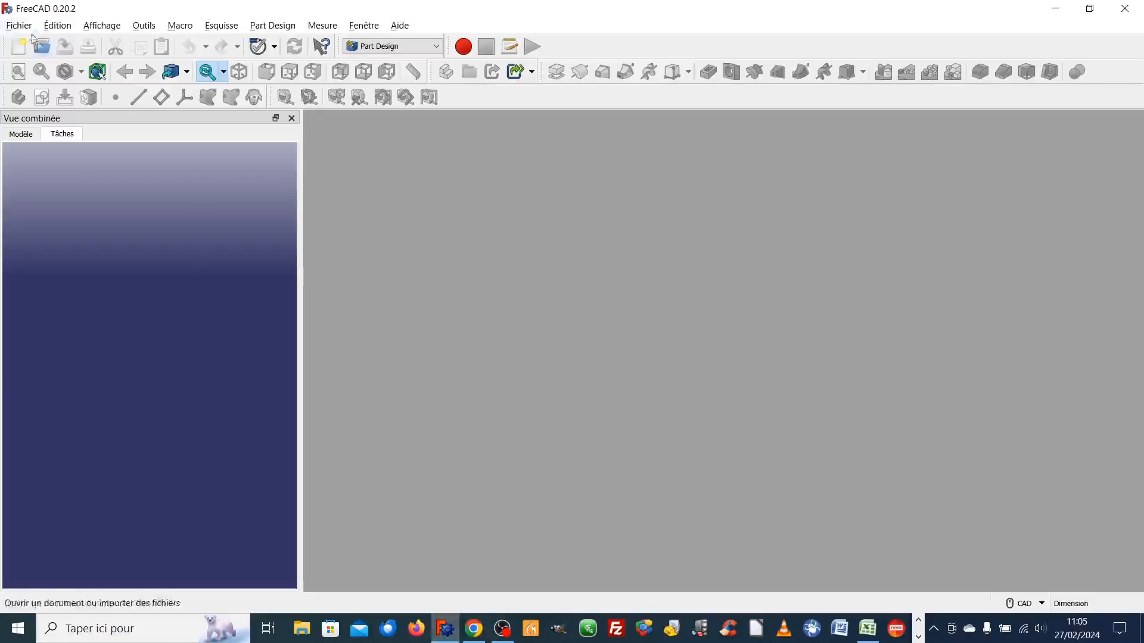
click(15, 30)
click(37, 46)
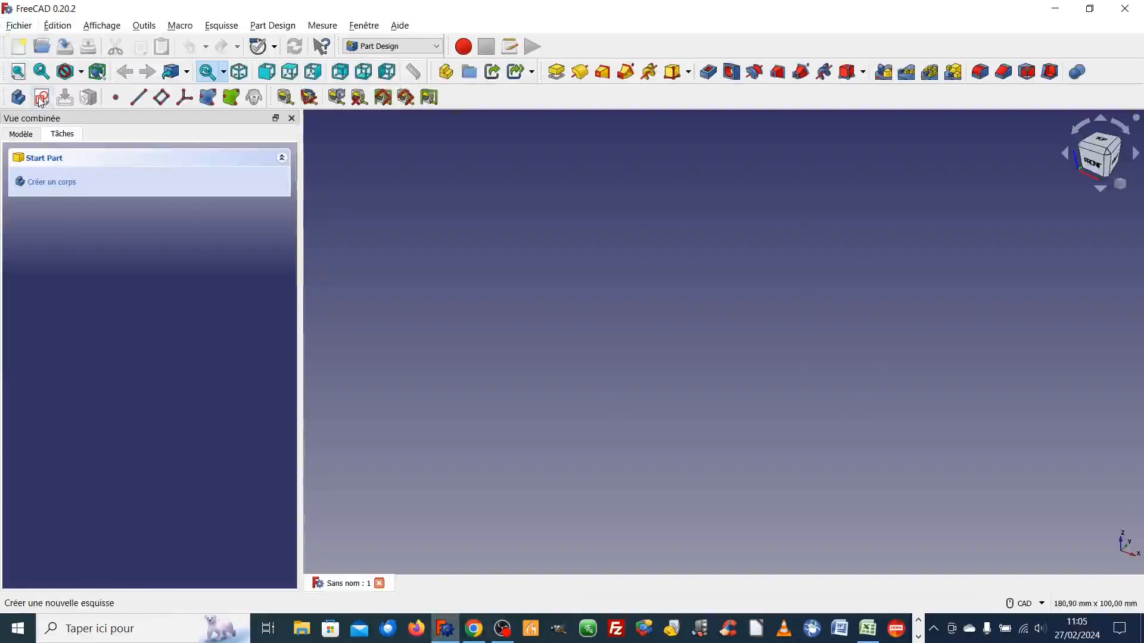
click(42, 98)
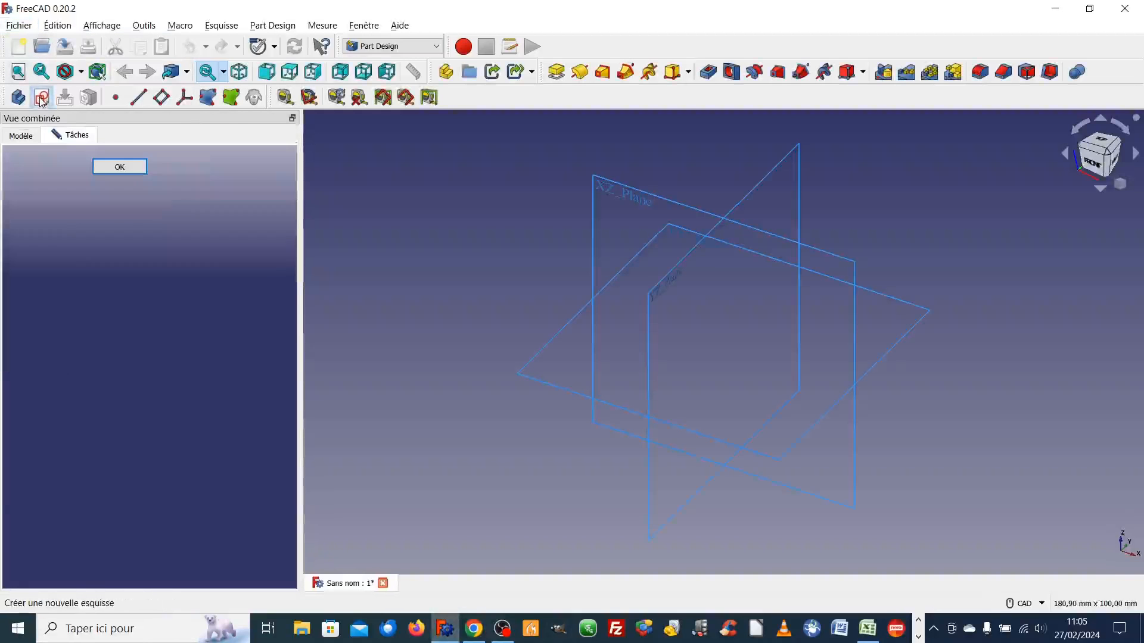
click(63, 238)
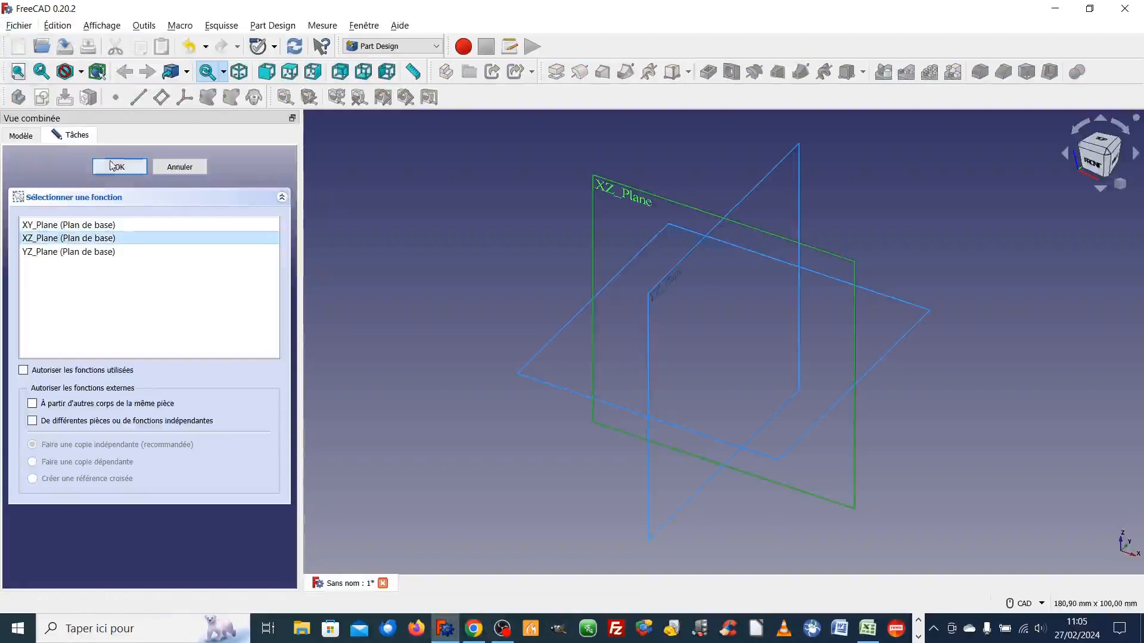
click(112, 168)
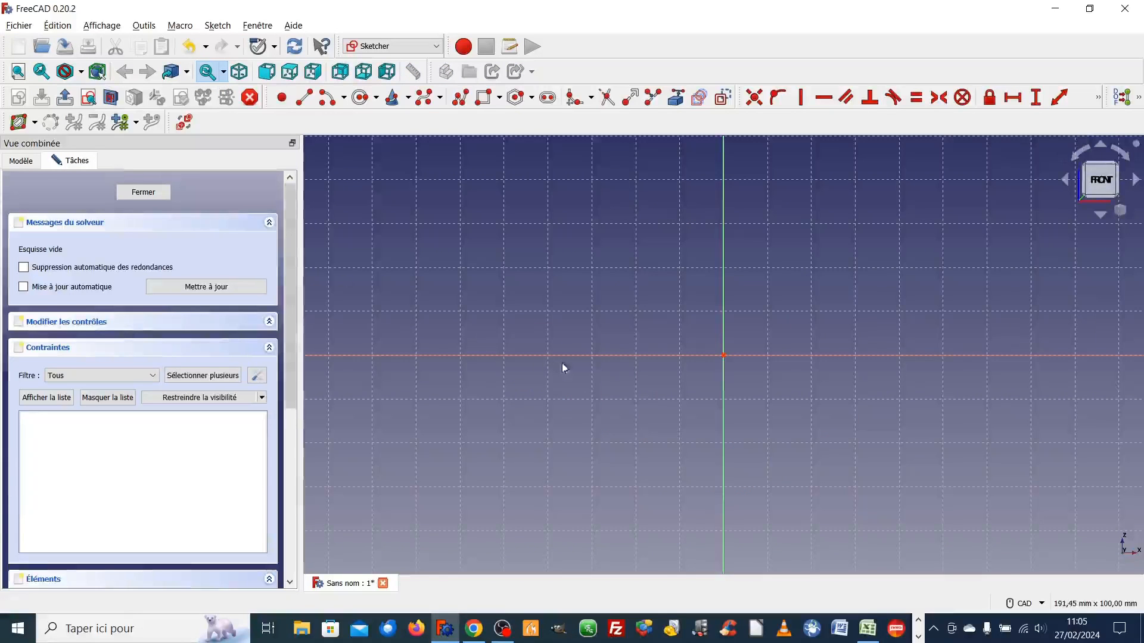
- Draw a slanted line from the origin into the upper-right quadrant, about 27° from the vertical axis
scroll(619, 413, down, 3)
scroll(691, 501, up, 3)
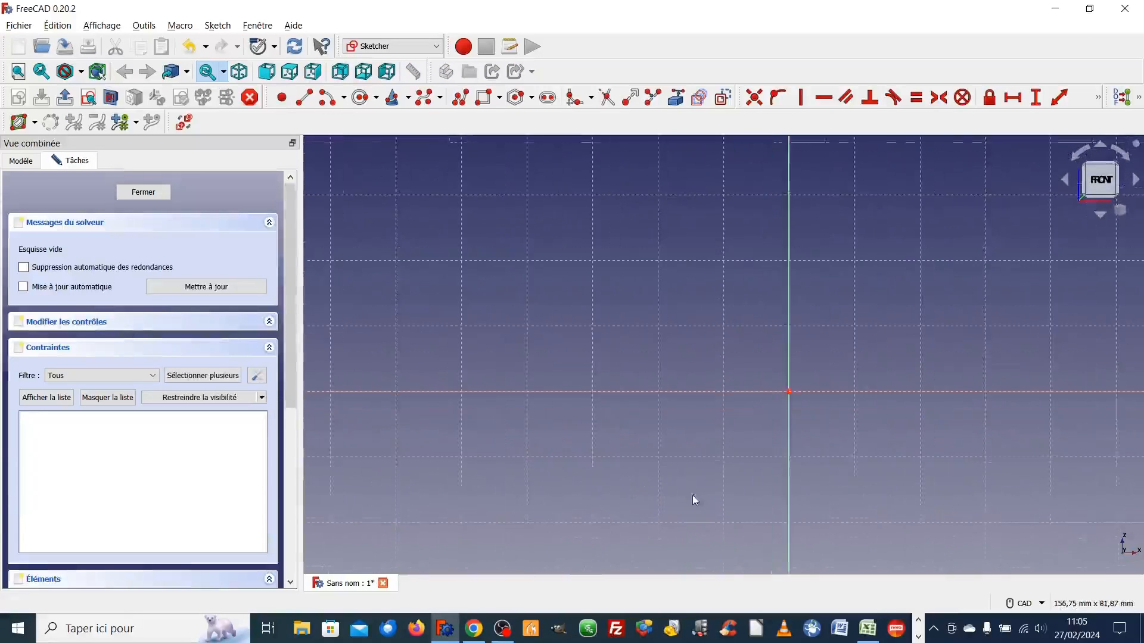
scroll(710, 512, up, 4)
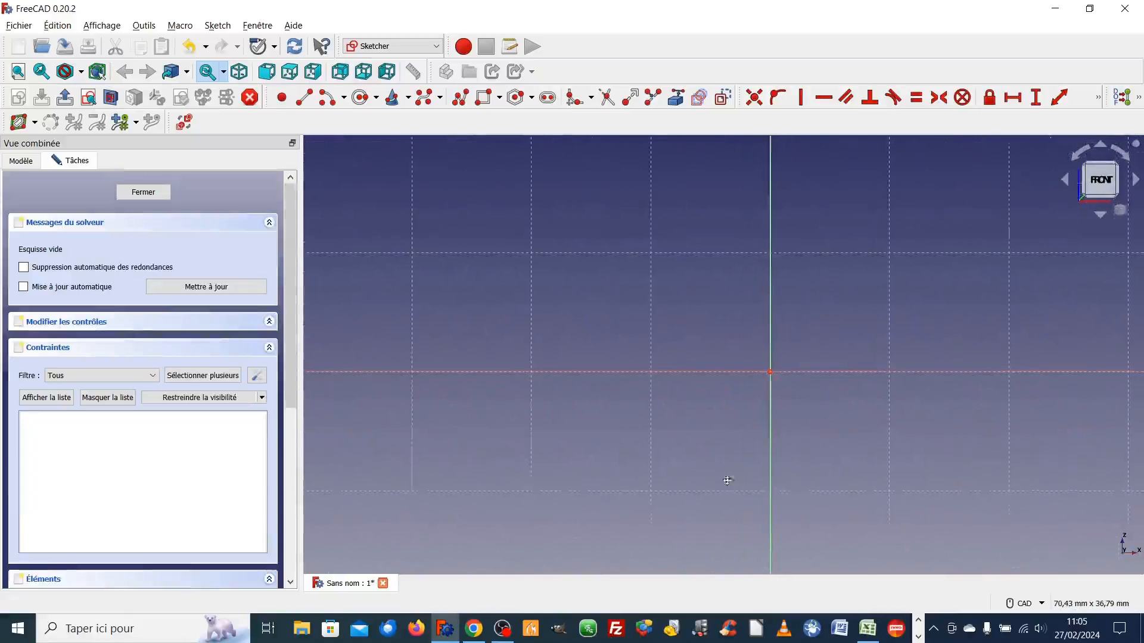
scroll(681, 548, up, 2)
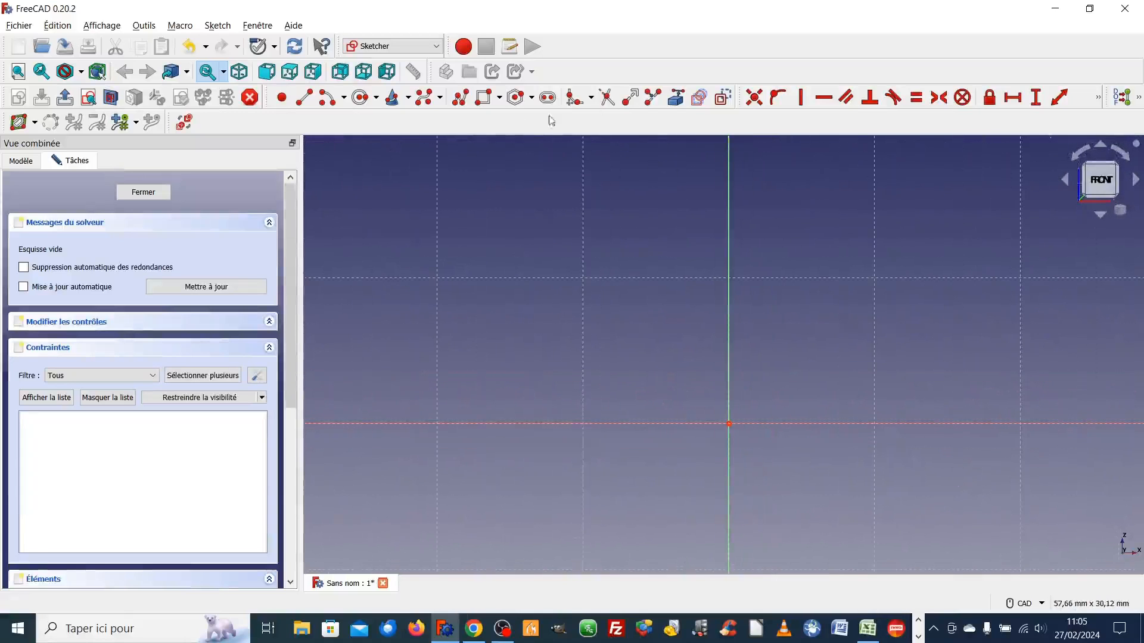
click(304, 97)
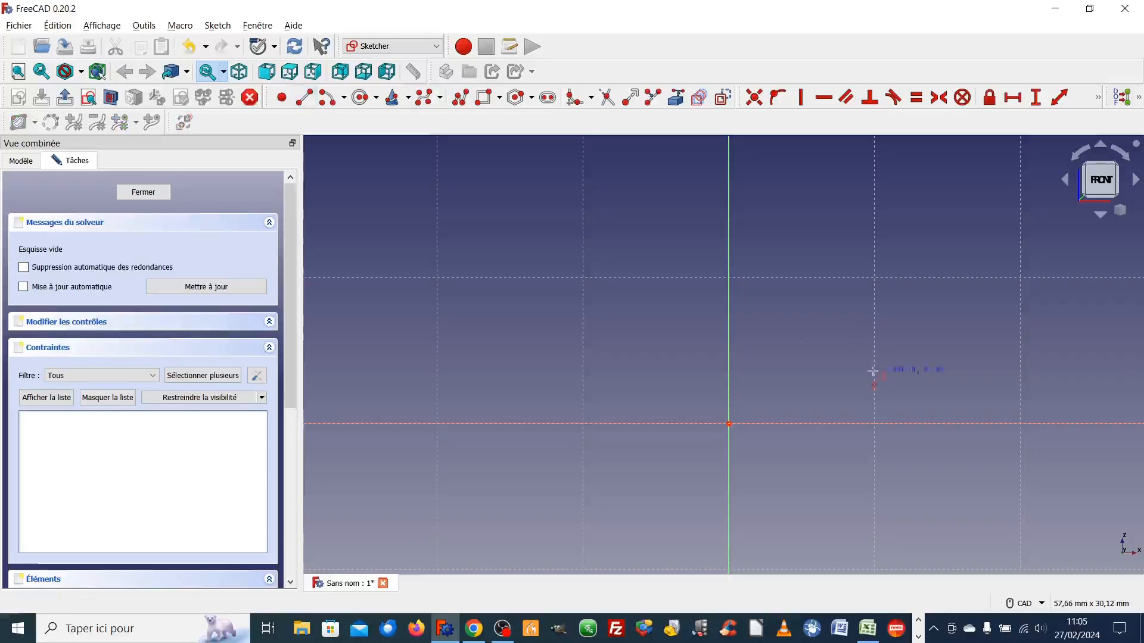
click(729, 424)
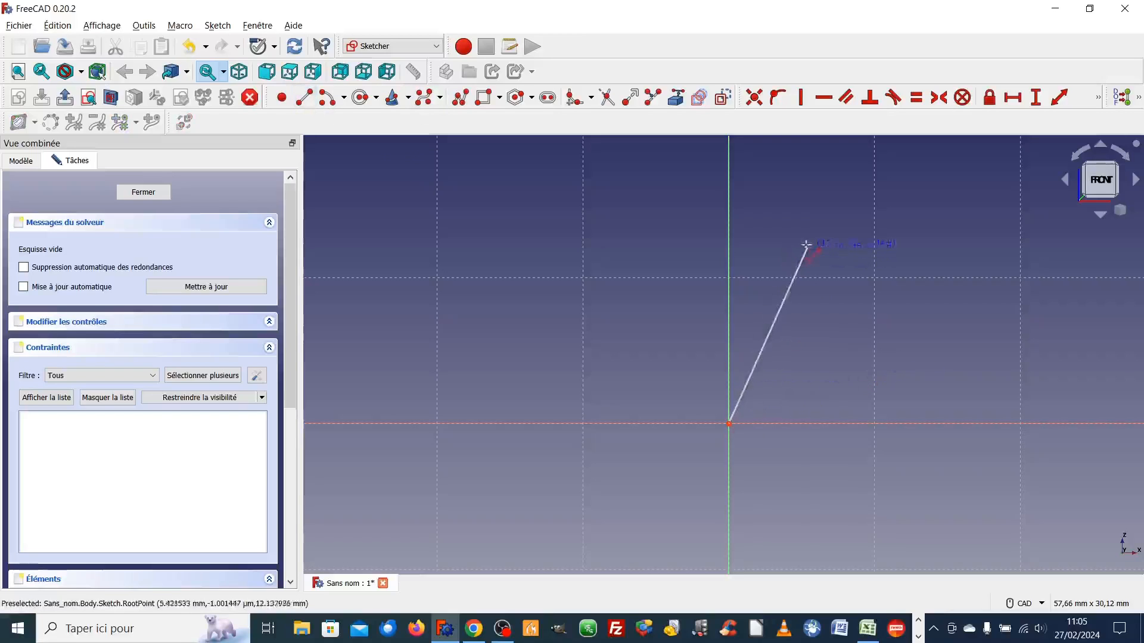
click(804, 277)
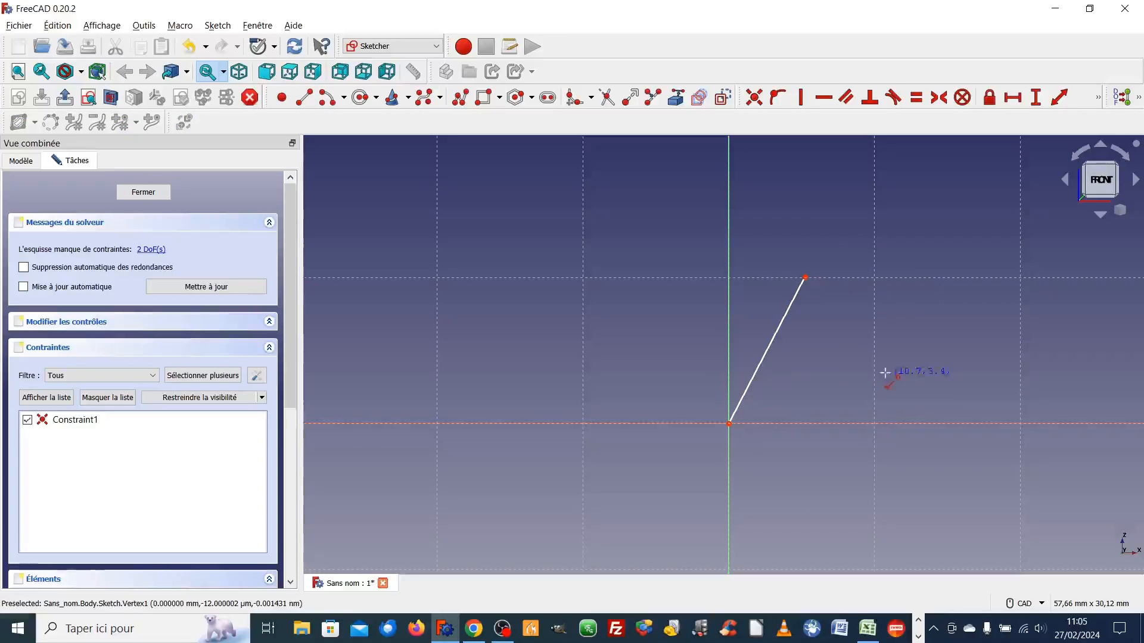
- Constrain the angle between the slanted line and the vertical axis to 30°
click(773, 341)
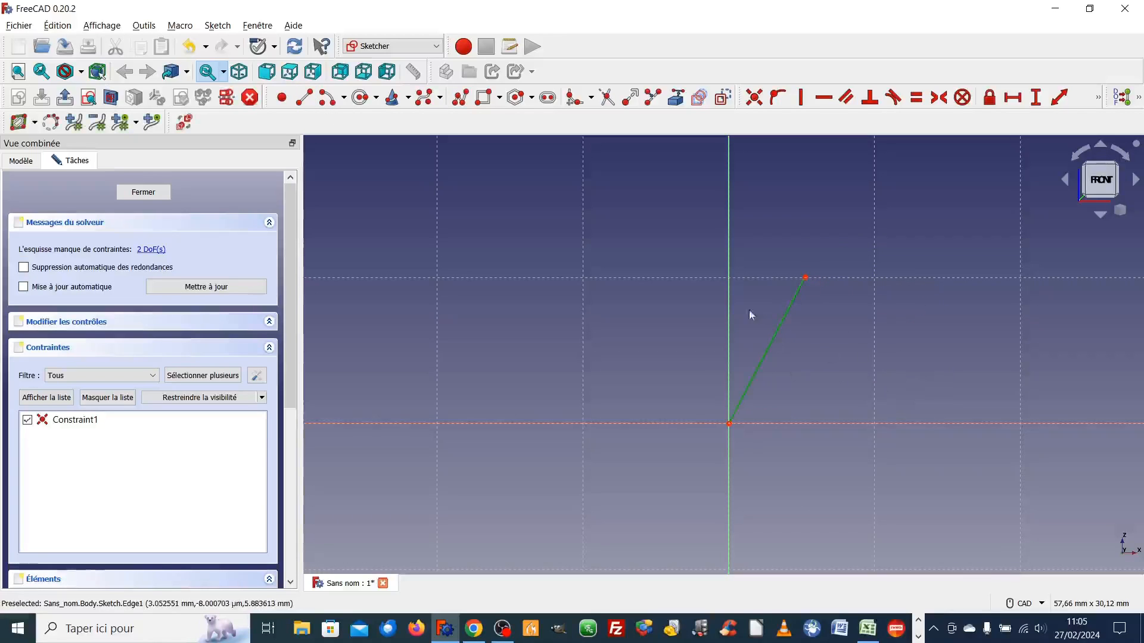
click(727, 312)
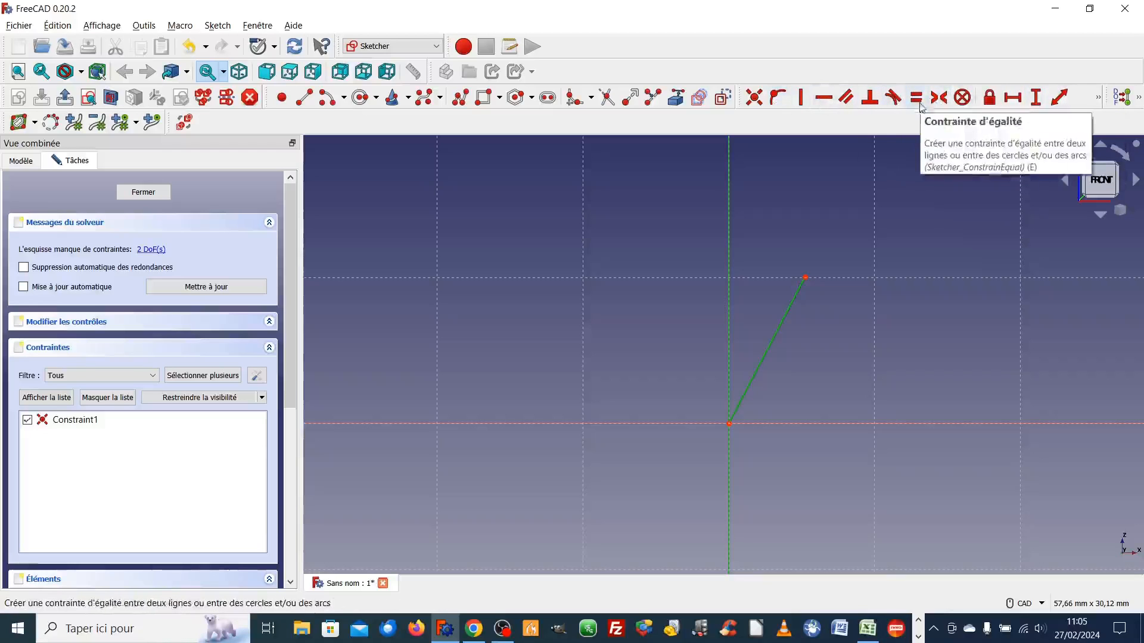
click(1099, 100)
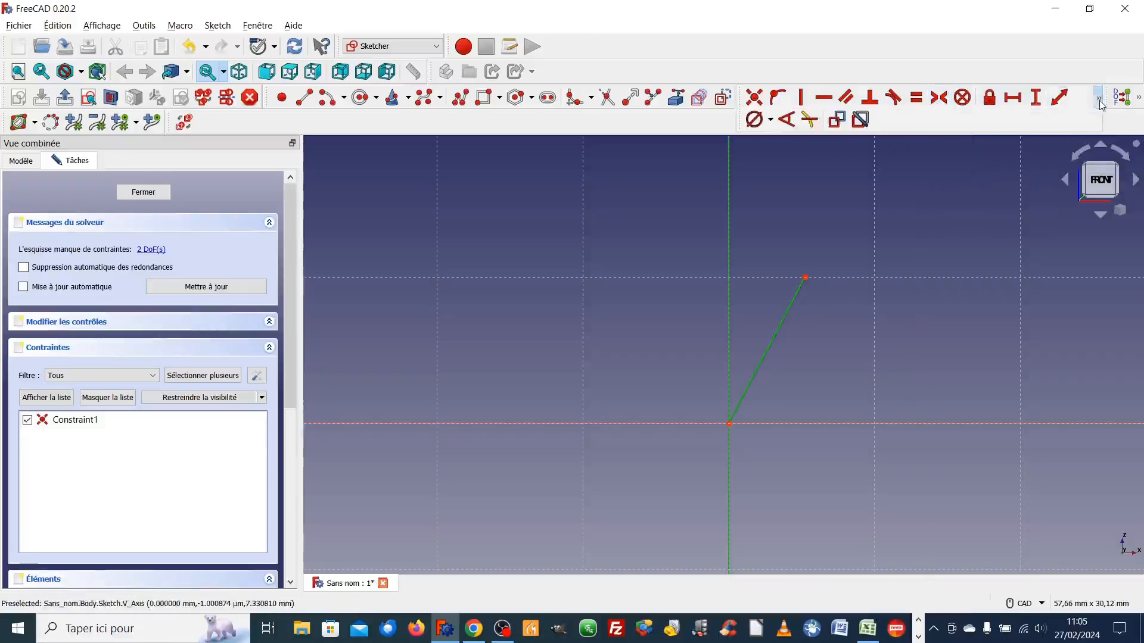
click(794, 121)
text(30)
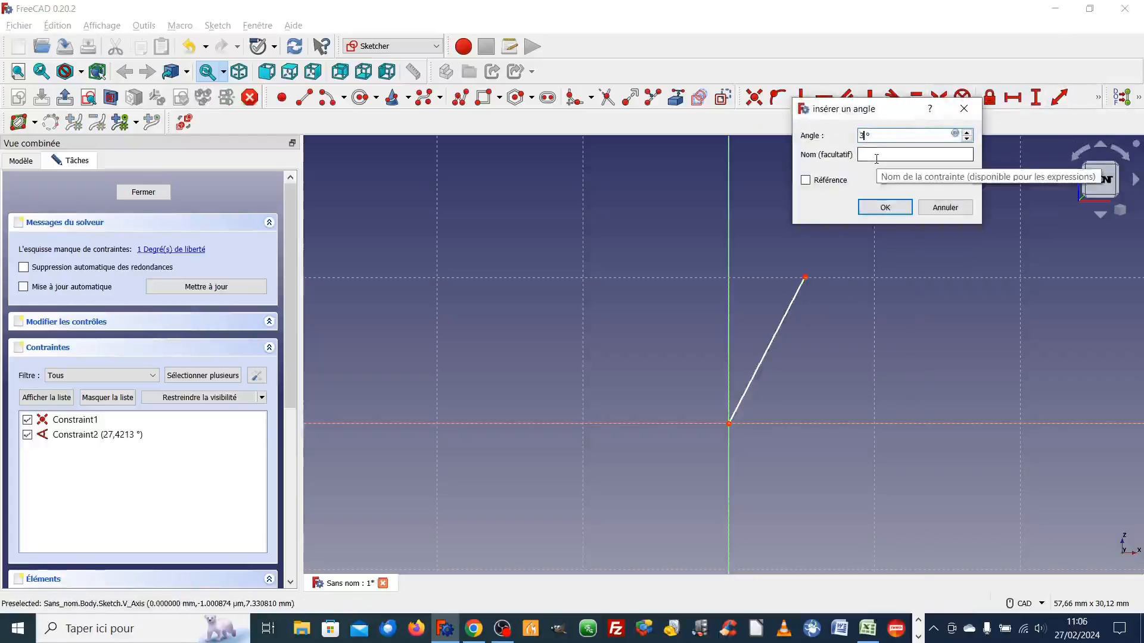
key(Return)
- Draw a second slanted line from the origin into the upper-left quadrant, about 24° from the vertical axis
scroll(709, 471, up, 3)
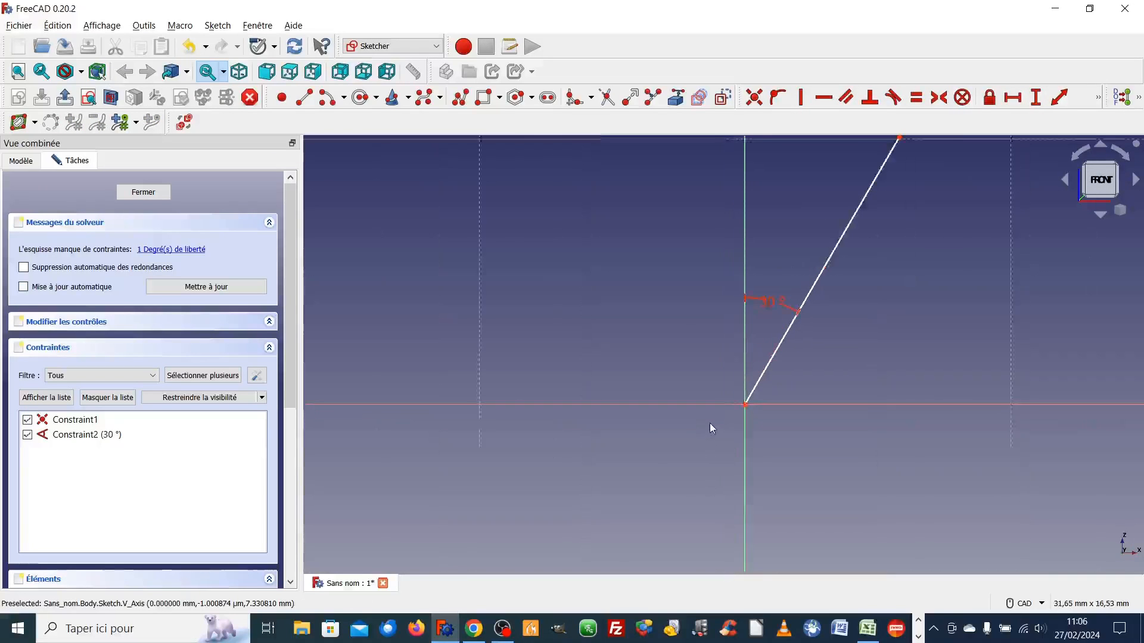
scroll(709, 424, down, 1)
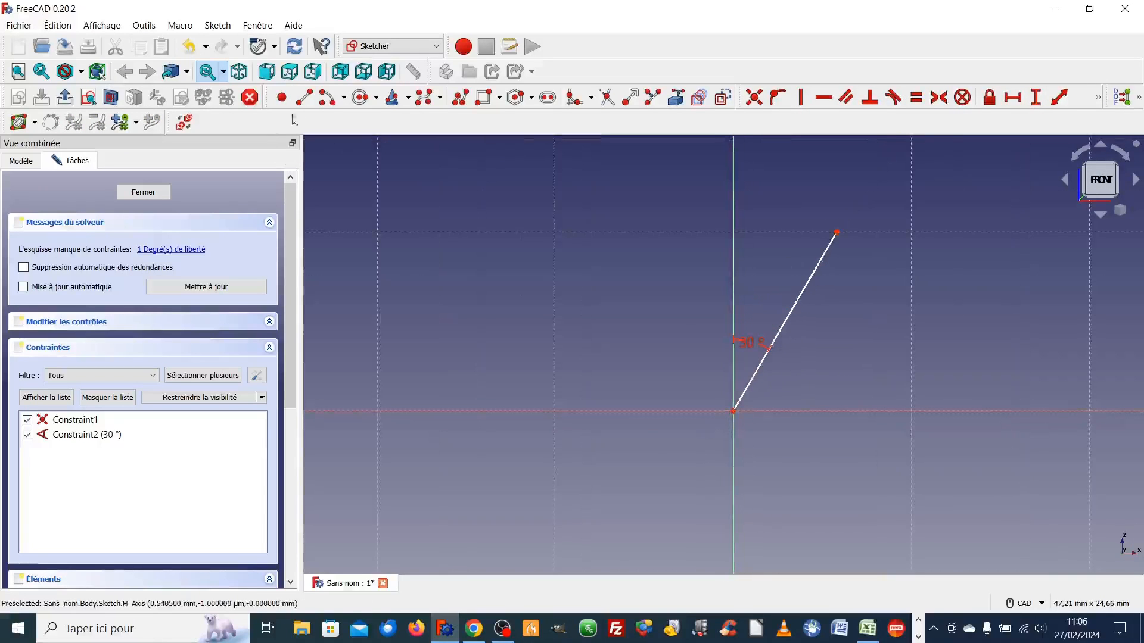
click(304, 97)
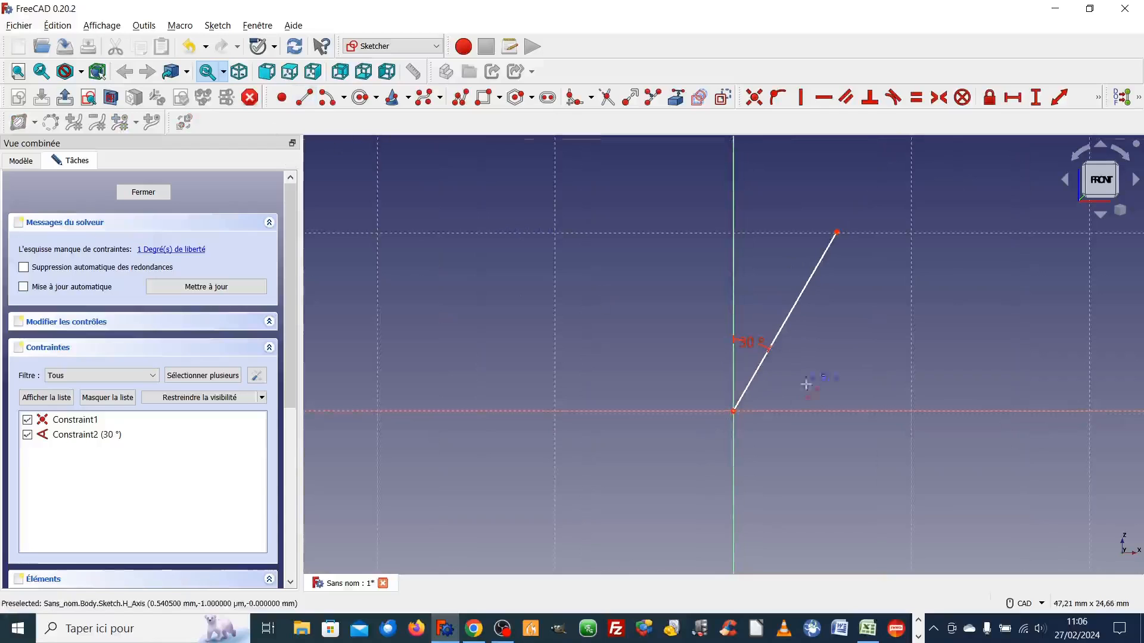
click(734, 411)
click(658, 235)
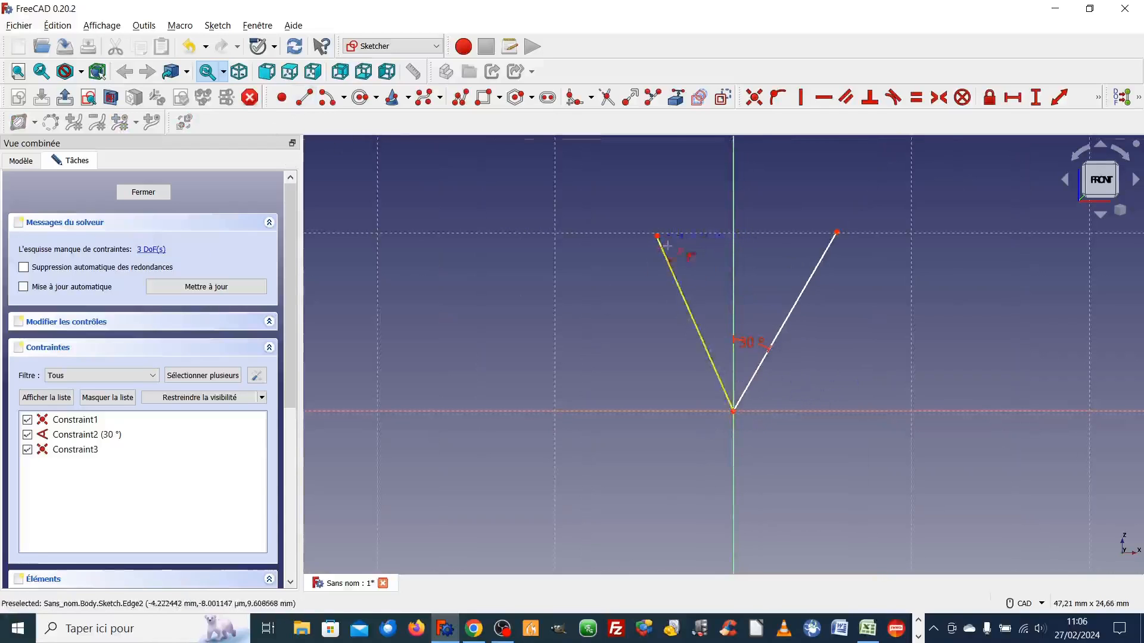
- Constrain the angle between the upper-left slanted line and the vertical axis to 15°
scroll(868, 320, up, 2)
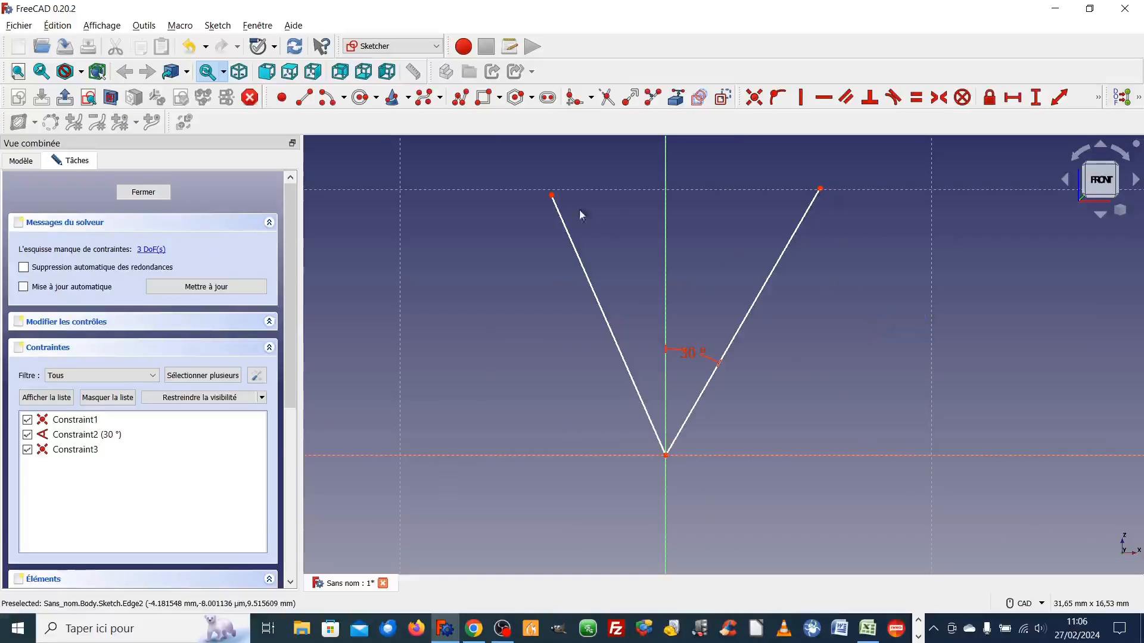
click(558, 211)
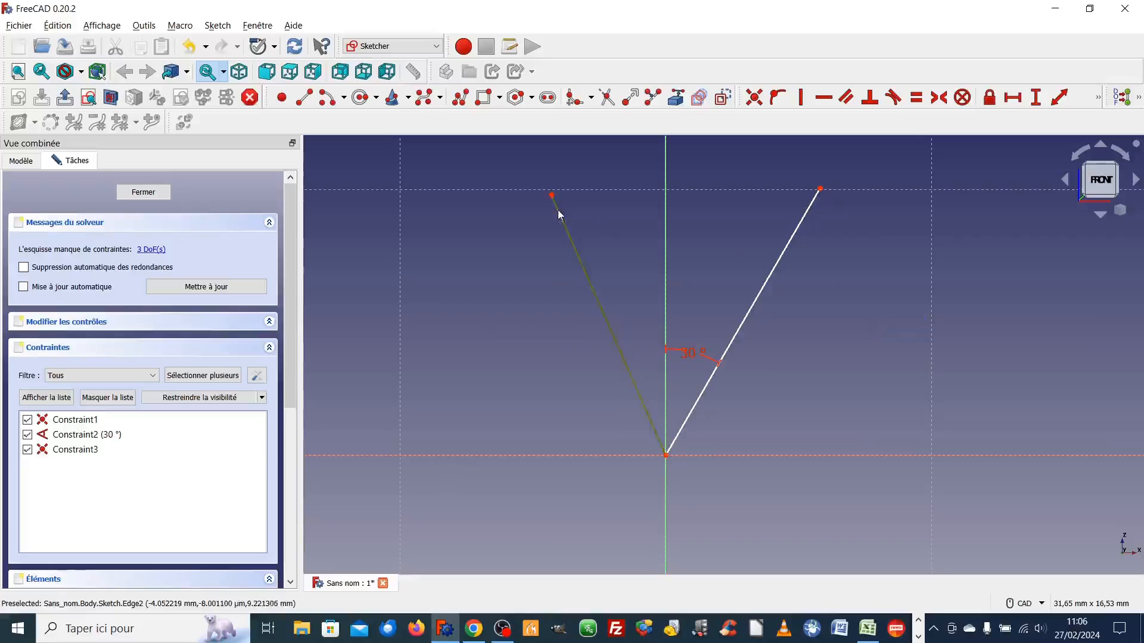
click(664, 212)
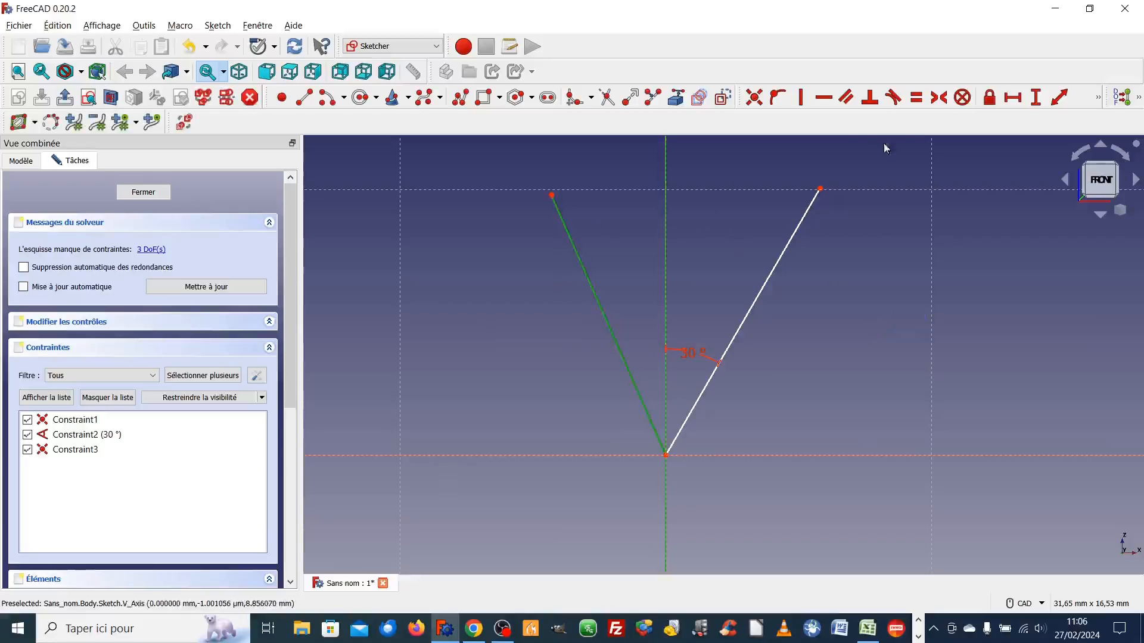
click(1098, 99)
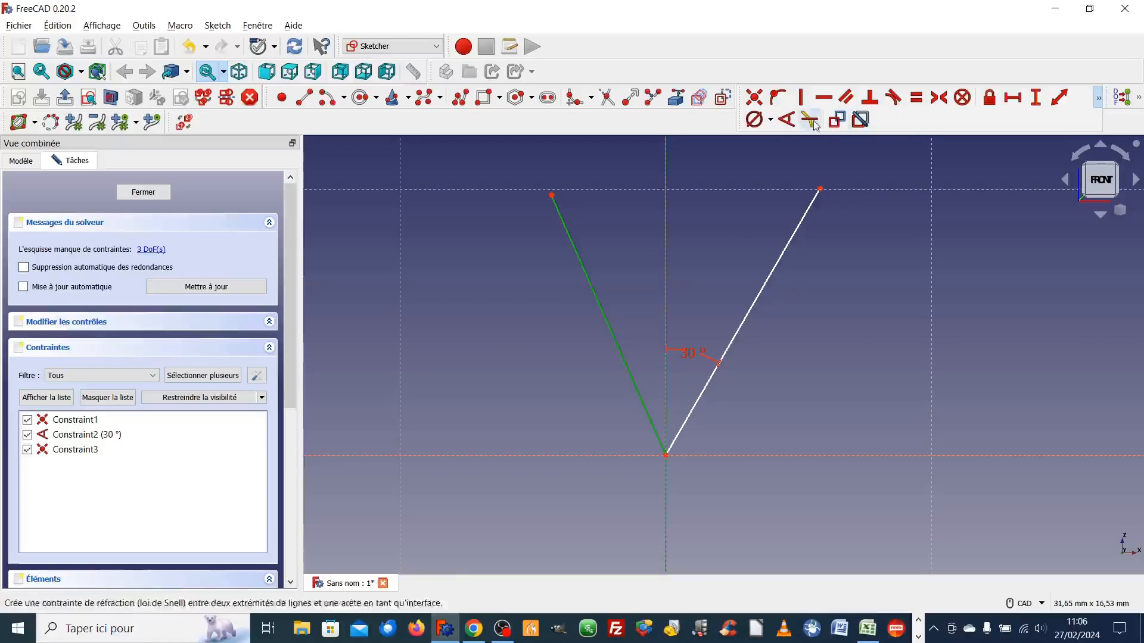
click(787, 120)
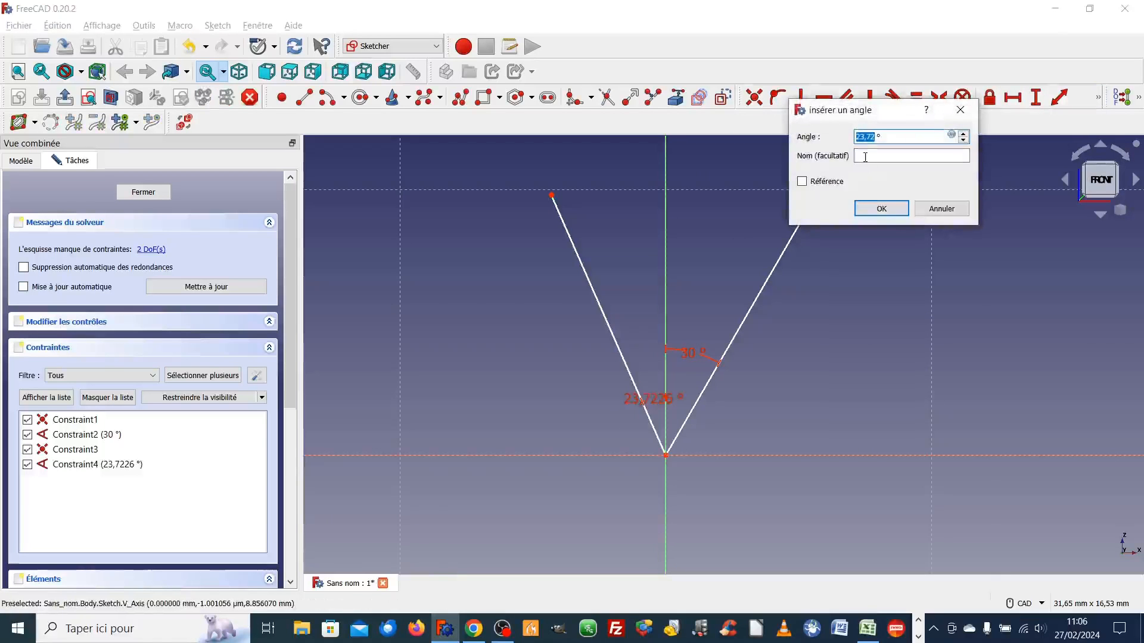
text(15)
key(Return)
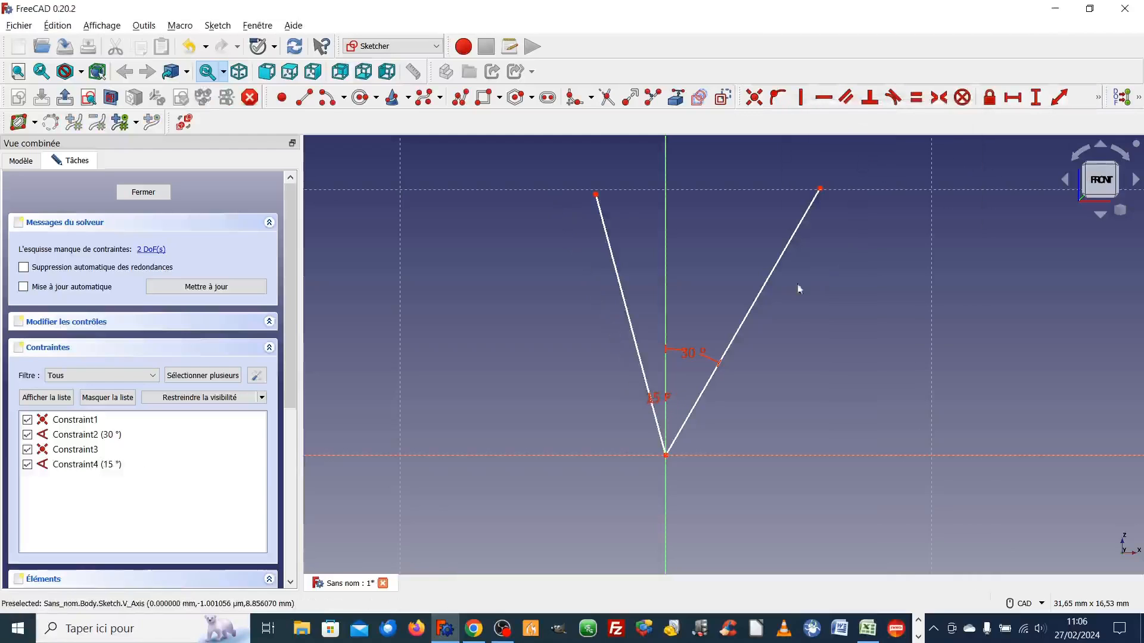
- Set the angle between the upper-right slanted line and the vertical axis to 15°
double_click(688, 352)
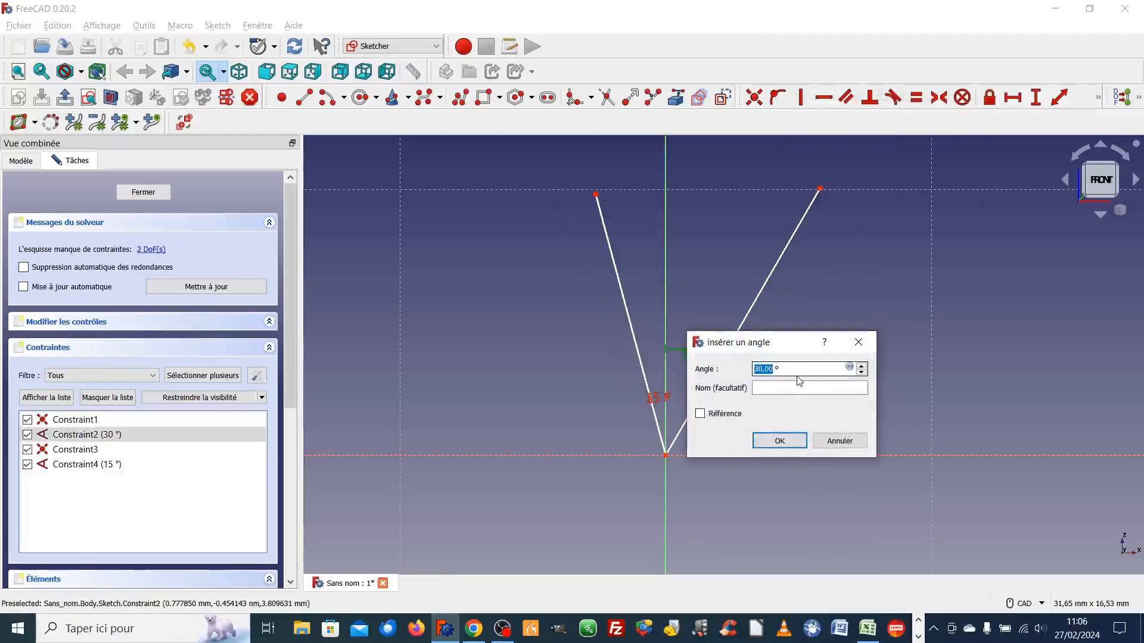
text(15)
key(Return)
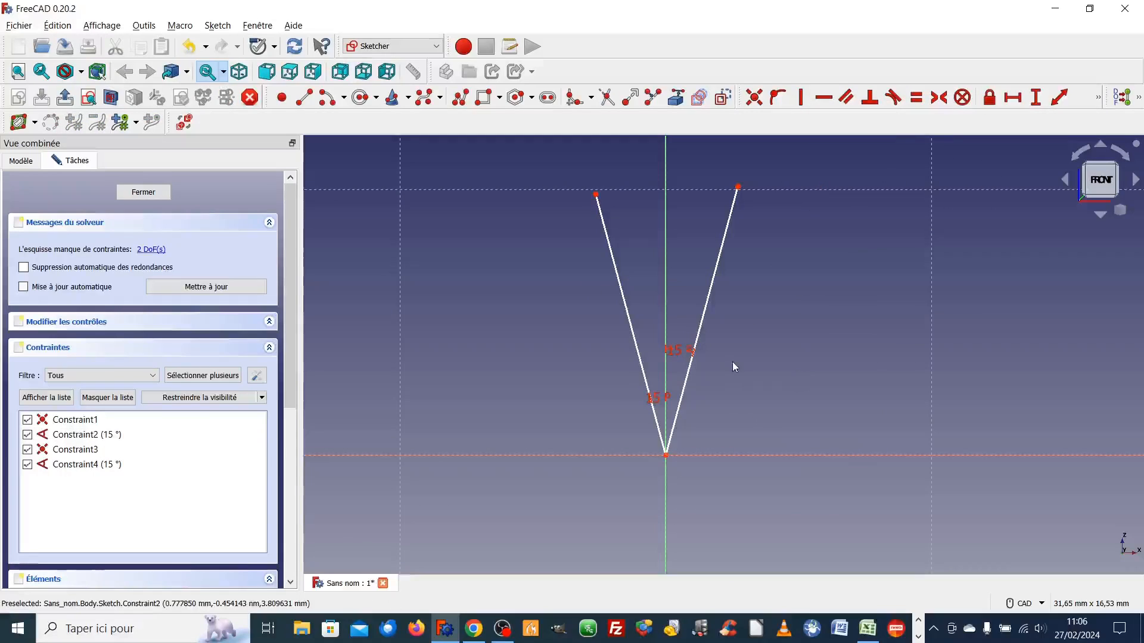
- Apply a horizontal constraint between the upper endpoints of the two slanted lines
scroll(733, 363, down, 2)
scroll(672, 288, up, 1)
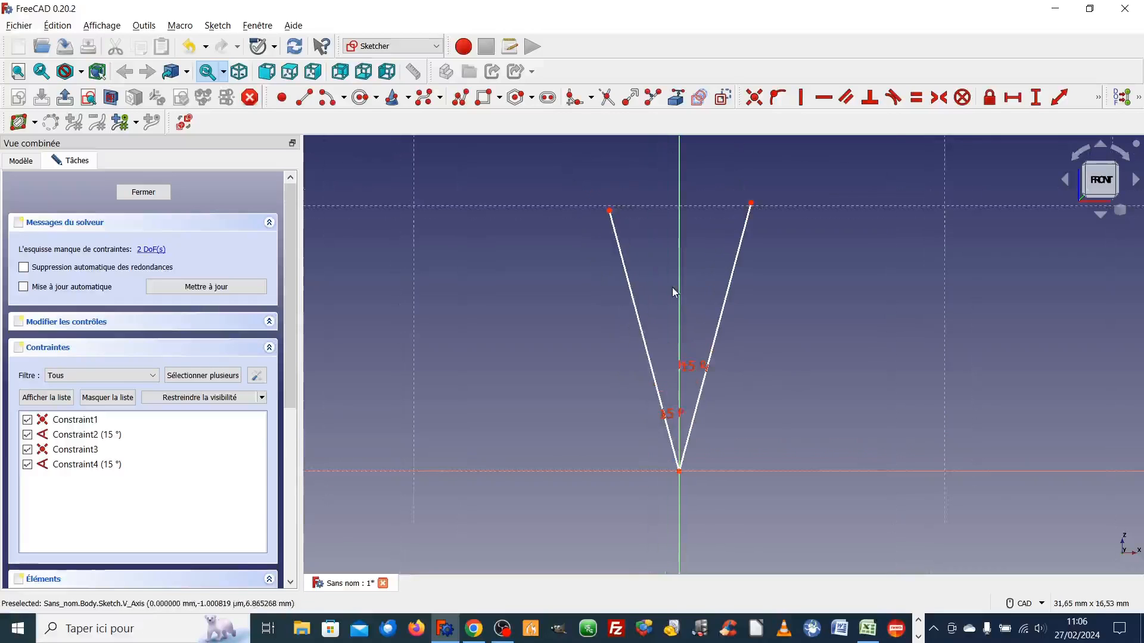
scroll(739, 420, up, 1)
scroll(739, 420, down, 1)
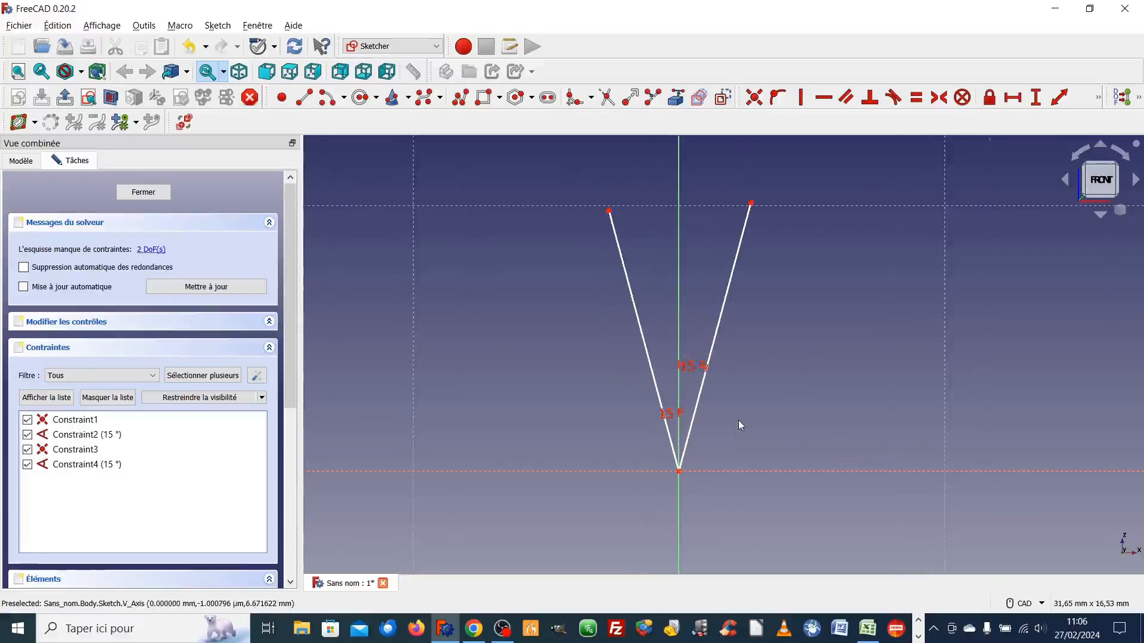
scroll(738, 420, up, 2)
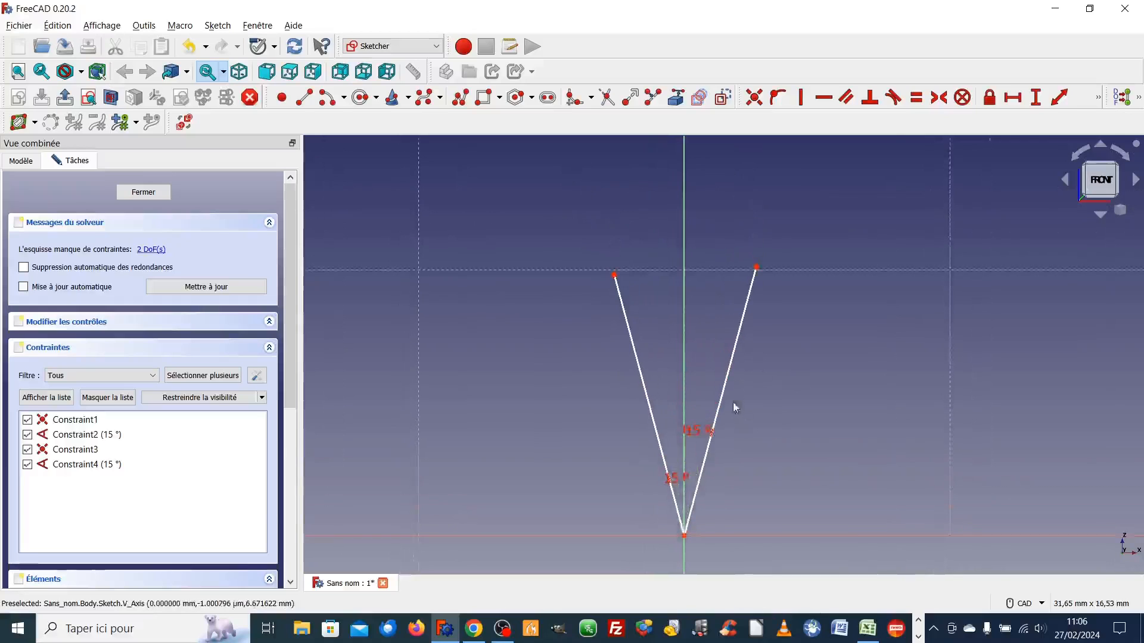
scroll(677, 355, up, 1)
scroll(677, 355, down, 2)
click(614, 275)
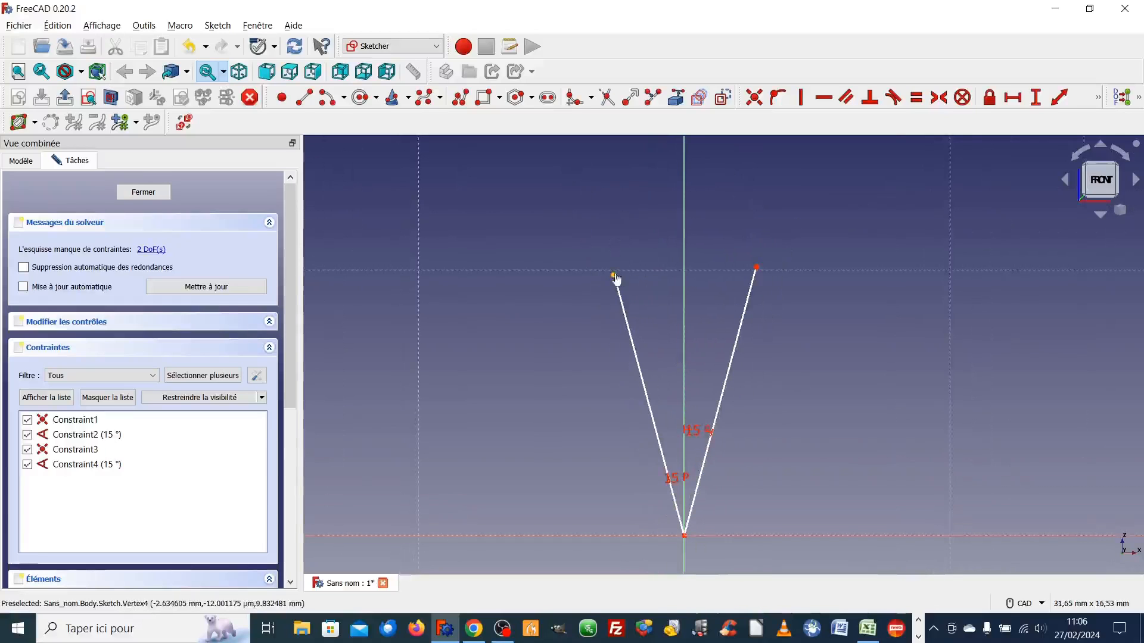
click(758, 269)
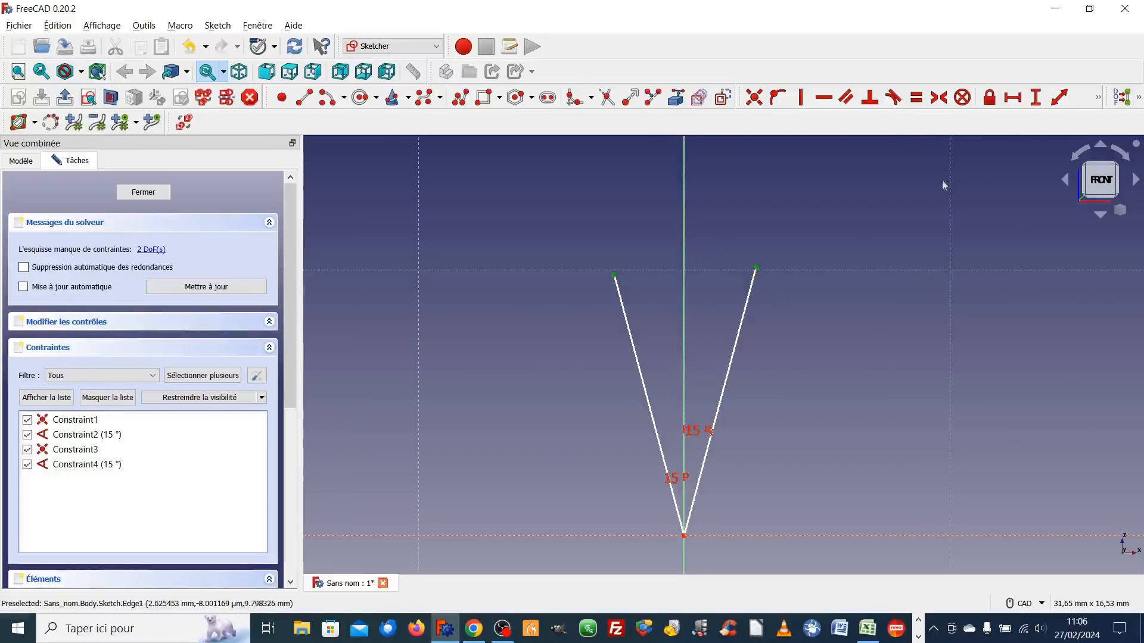
click(824, 97)
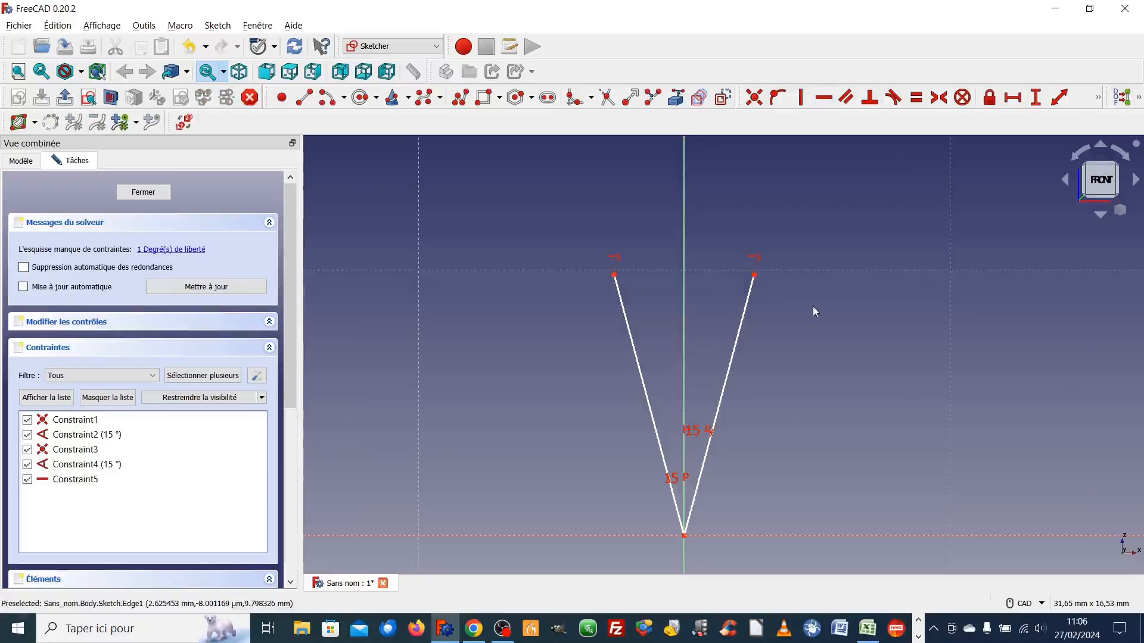
- Draw a horizontal line about 2.5 mm long between the two slanted lines, with its endpoints on them
scroll(810, 306, down, 2)
scroll(803, 314, up, 5)
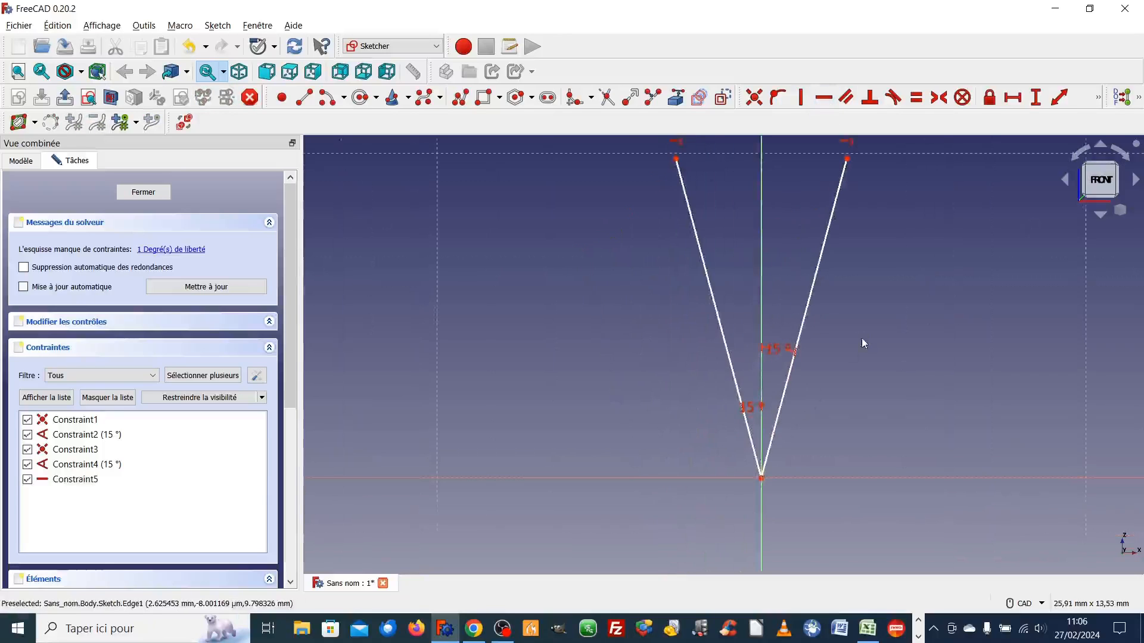
scroll(817, 345, down, 2)
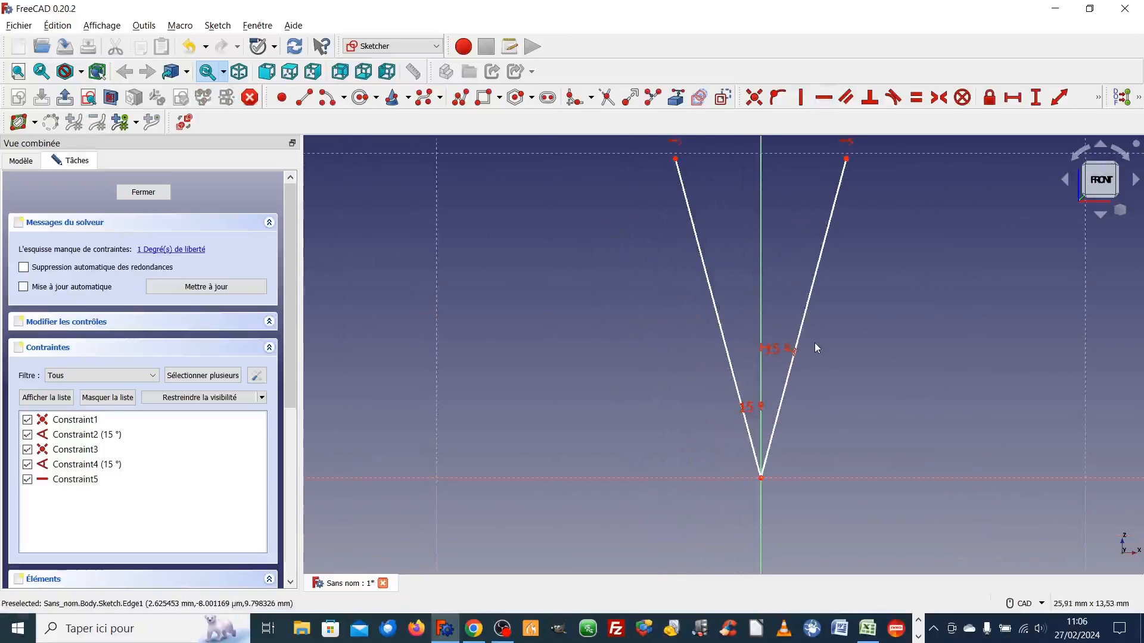
scroll(817, 348, up, 1)
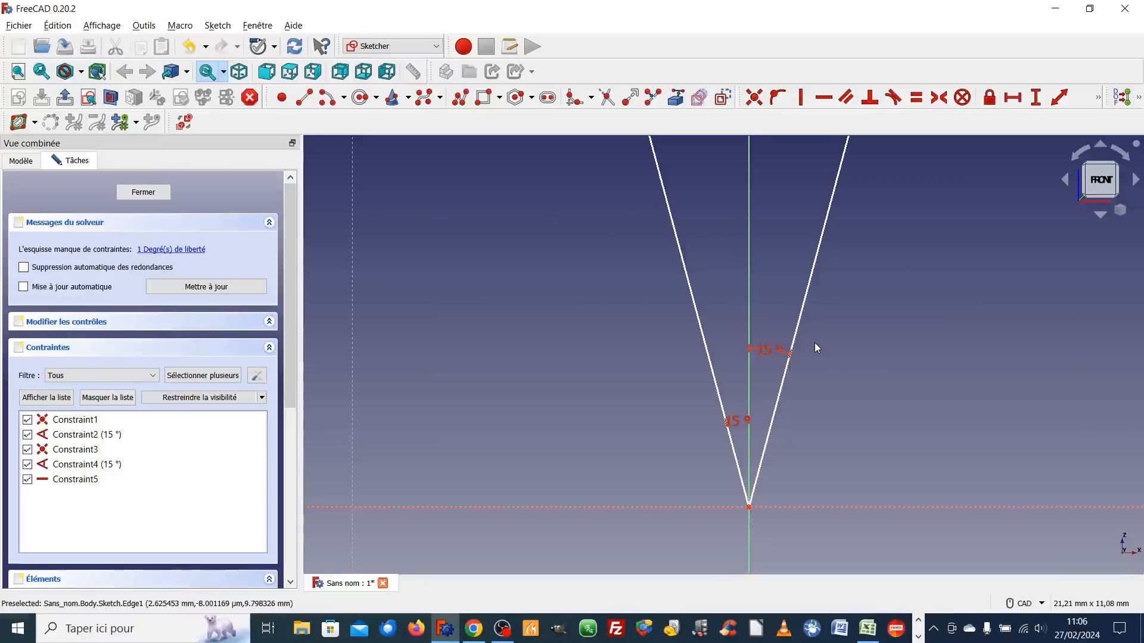
scroll(837, 362, up, 2)
scroll(836, 362, down, 2)
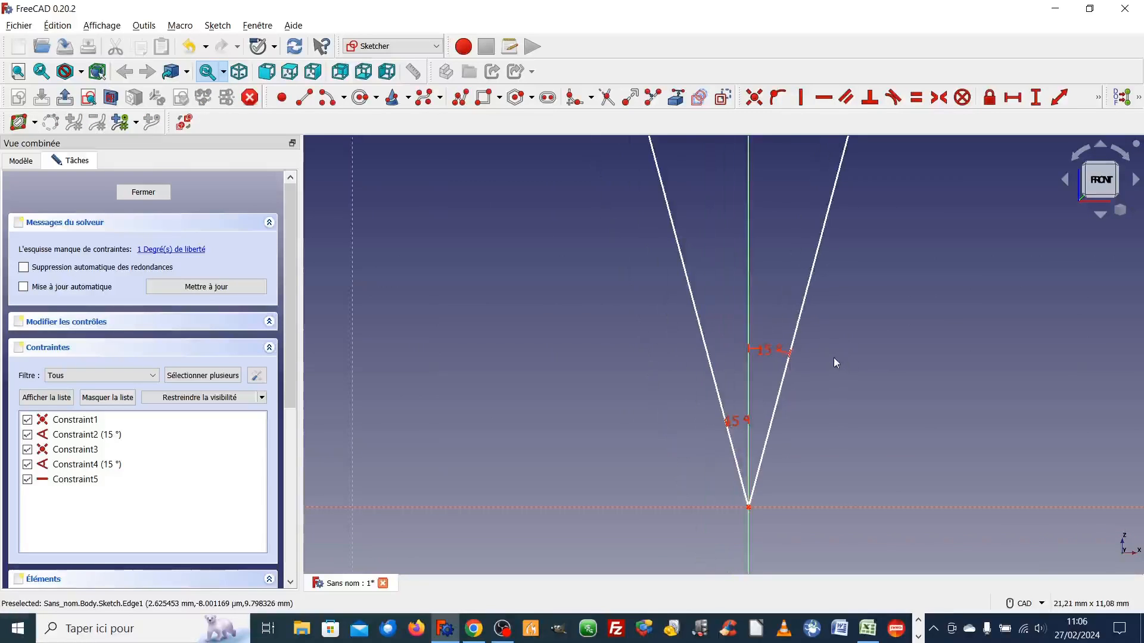
click(305, 97)
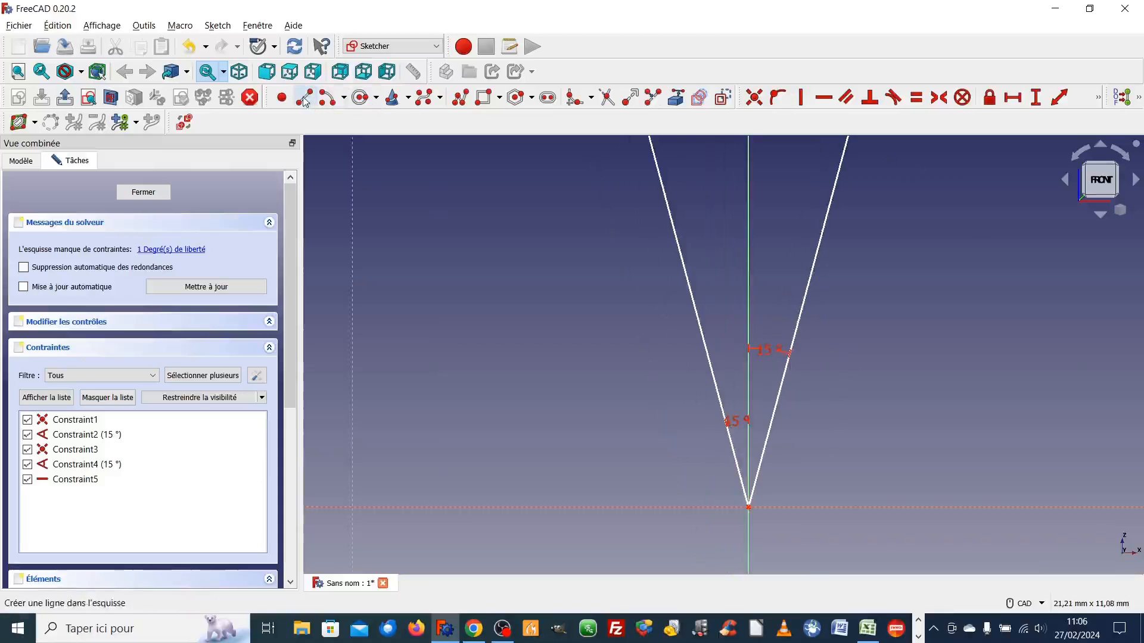
click(701, 322)
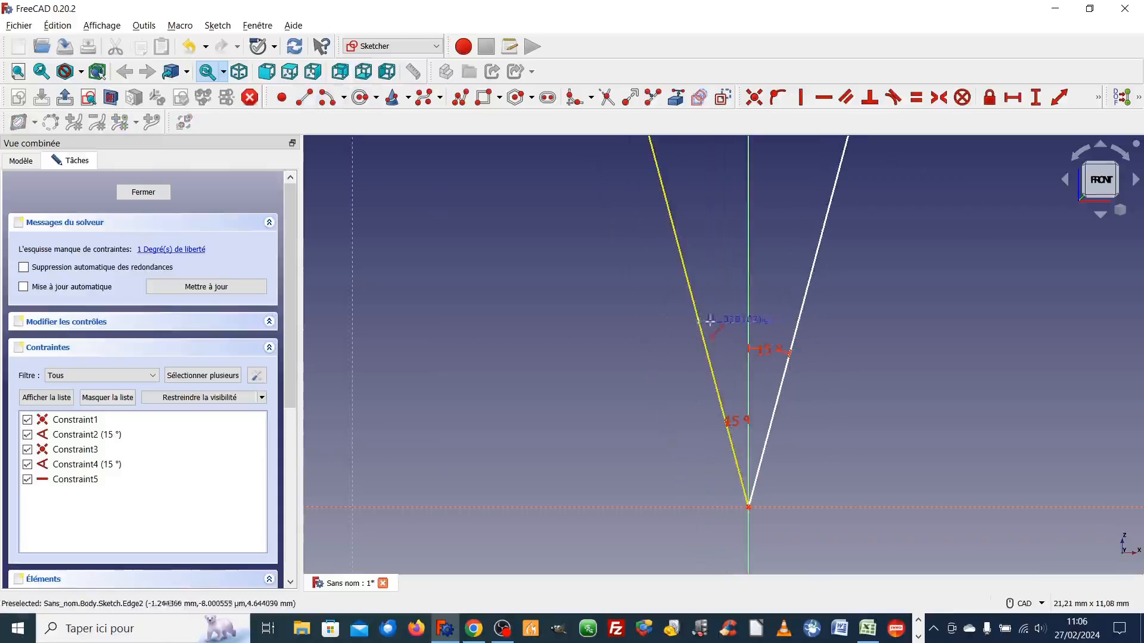
click(798, 323)
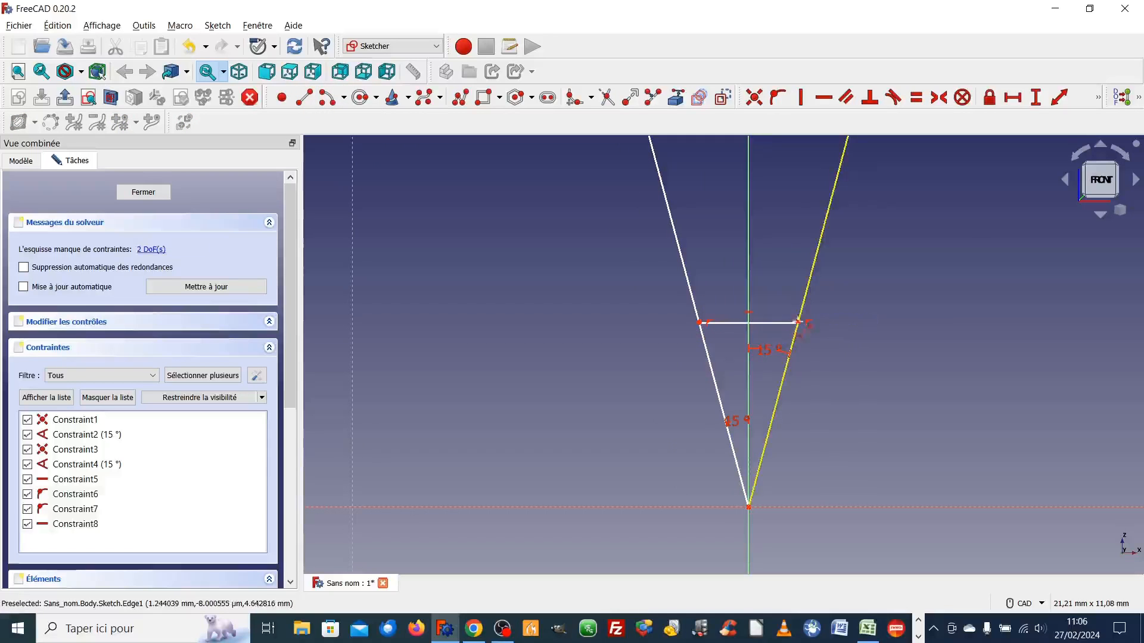
right_click(892, 320)
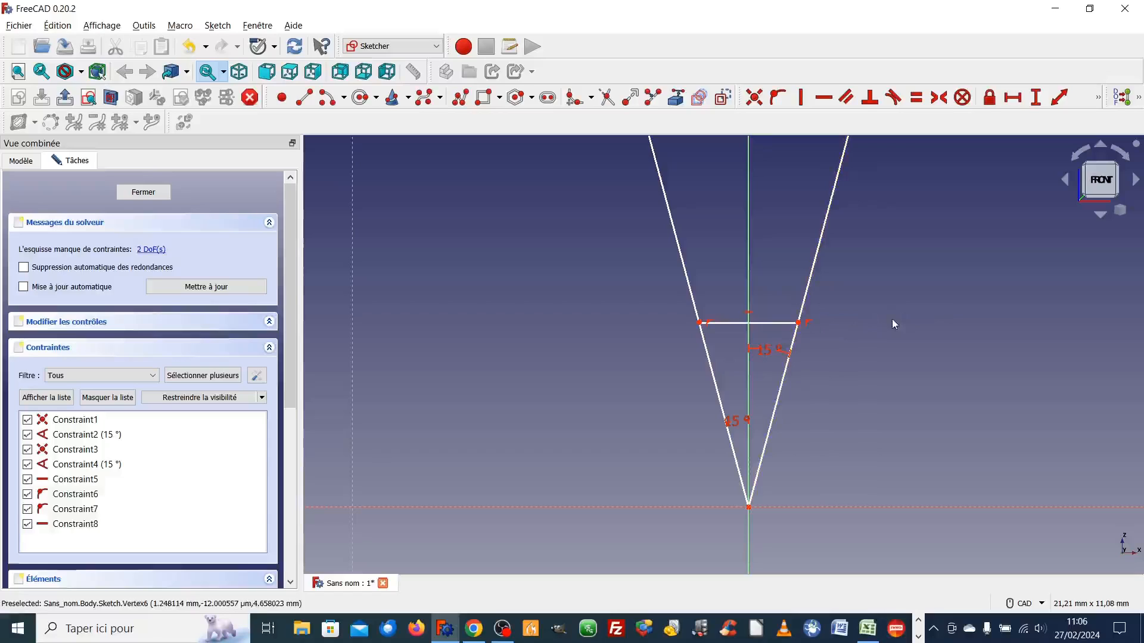
- Constrain the horizontal line's length to 0,25 mm
click(764, 323)
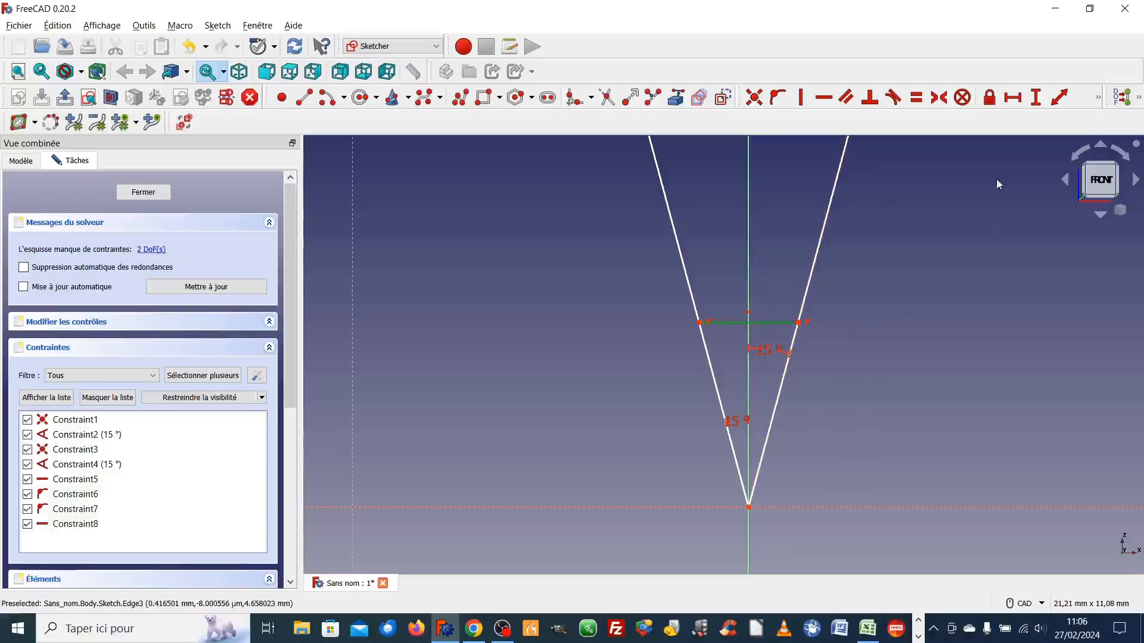
click(1016, 100)
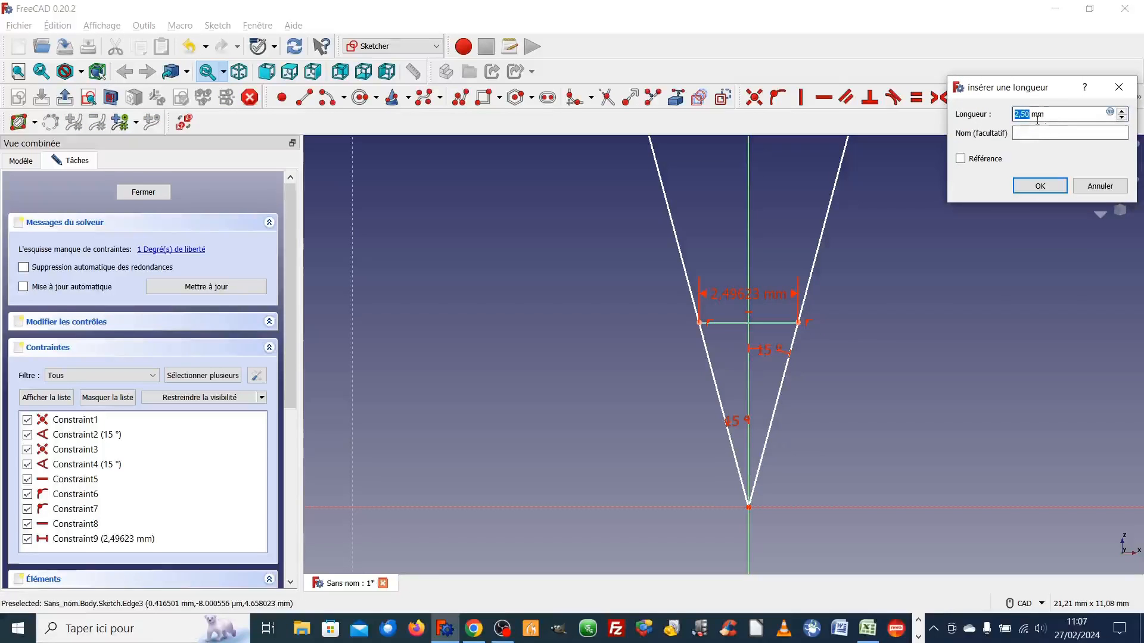
text(0,)
text(25)
key(Return)
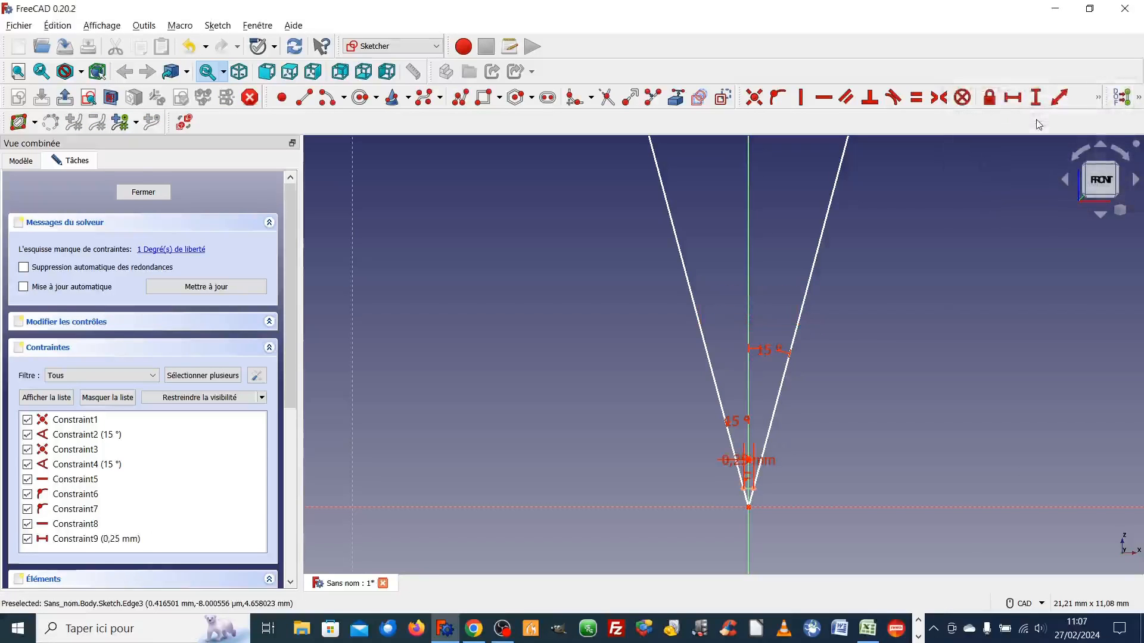
- Measure the vertical distance from the origin to the short horizontal line's right endpoint without keeping the constraint
scroll(762, 452, up, 3)
scroll(780, 501, up, 2)
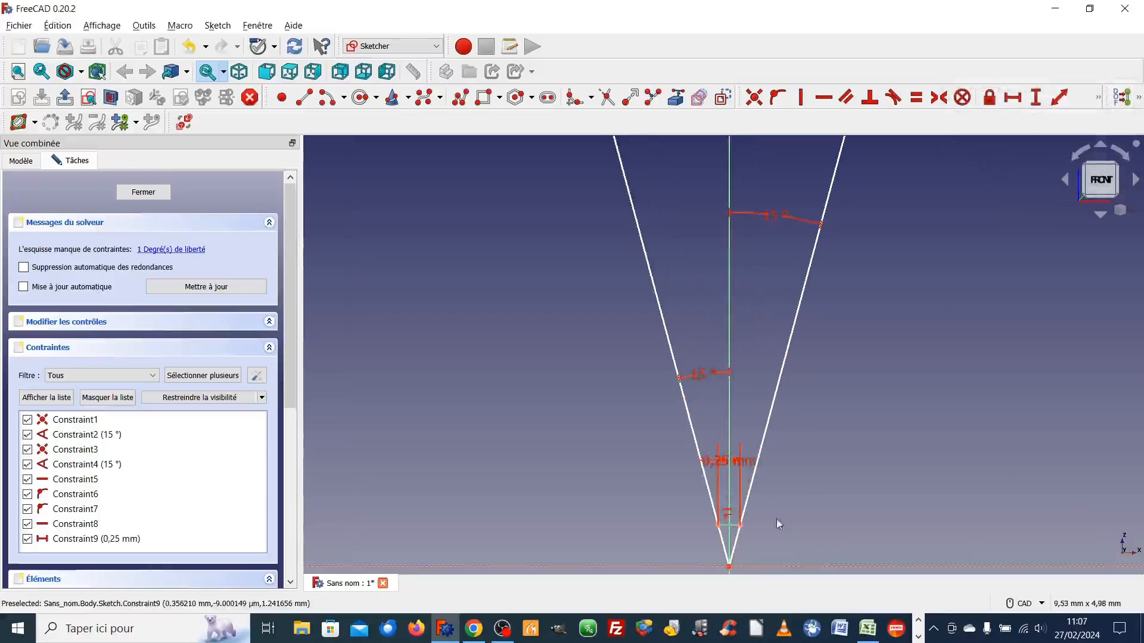
middle_drag(782, 500, 823, 360)
scroll(815, 348, up, 6)
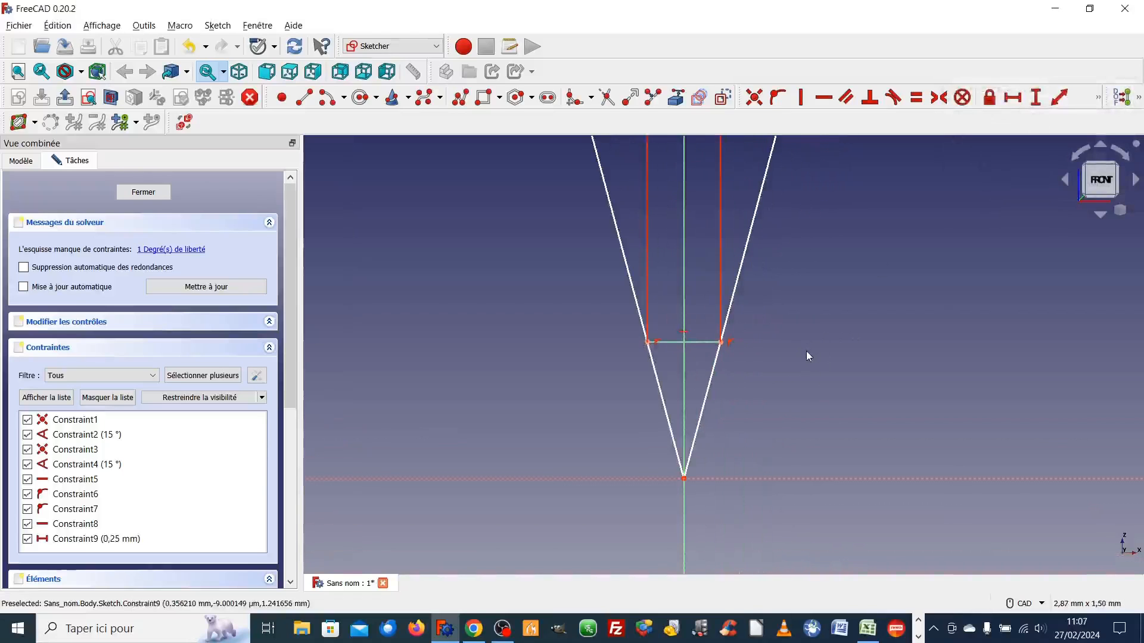
scroll(806, 356, up, 1)
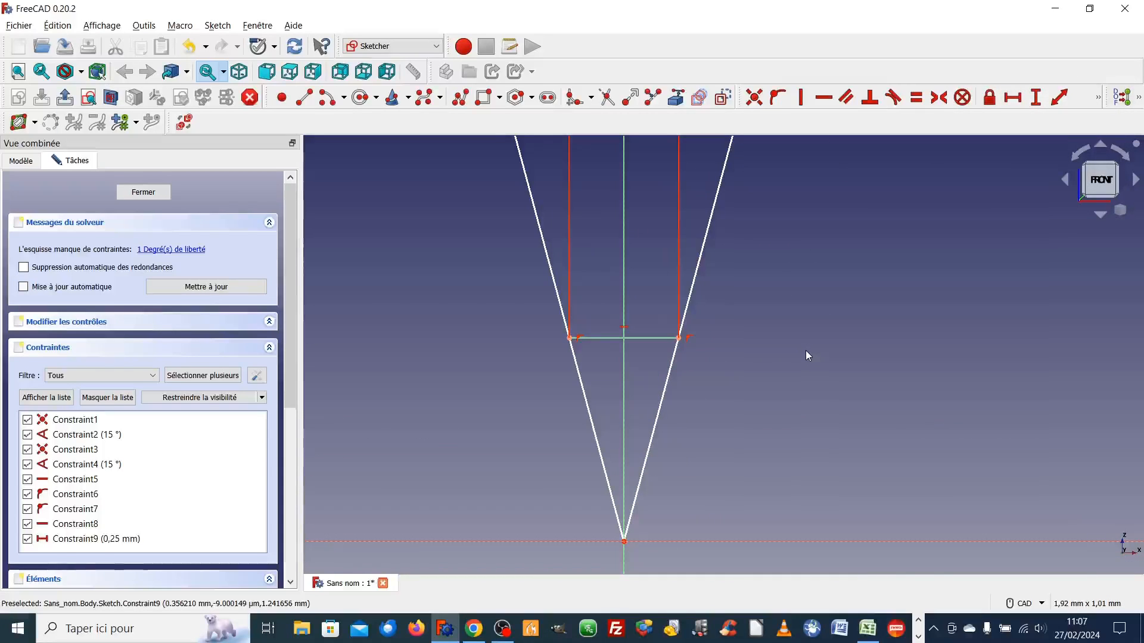
scroll(727, 418, up, 1)
middle_drag(711, 428, 792, 380)
scroll(791, 380, down, 1)
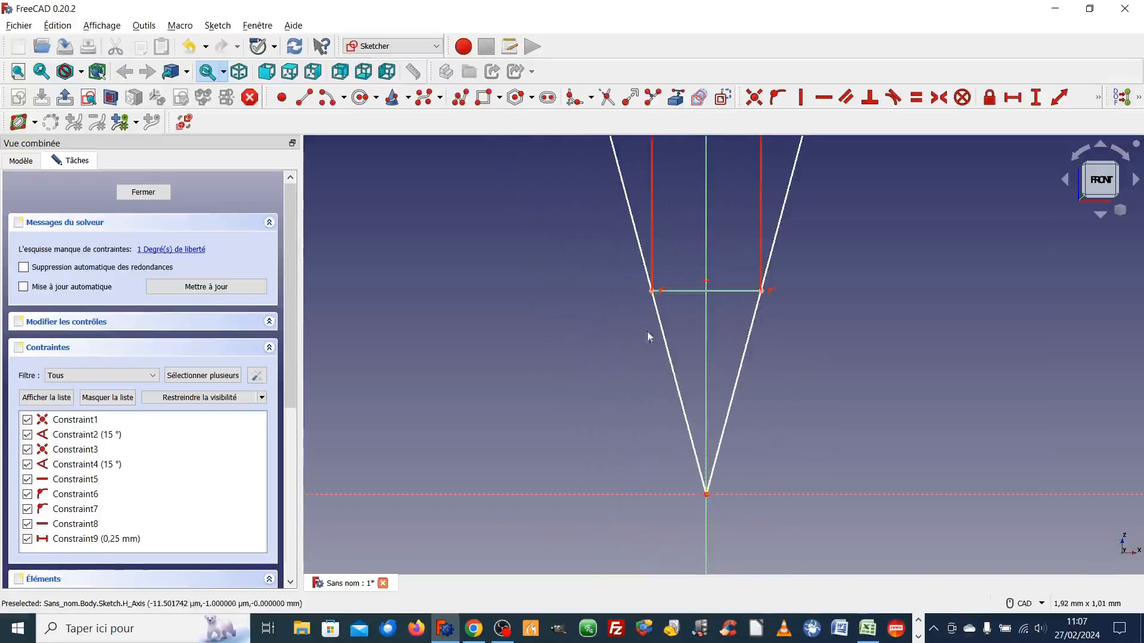
click(707, 495)
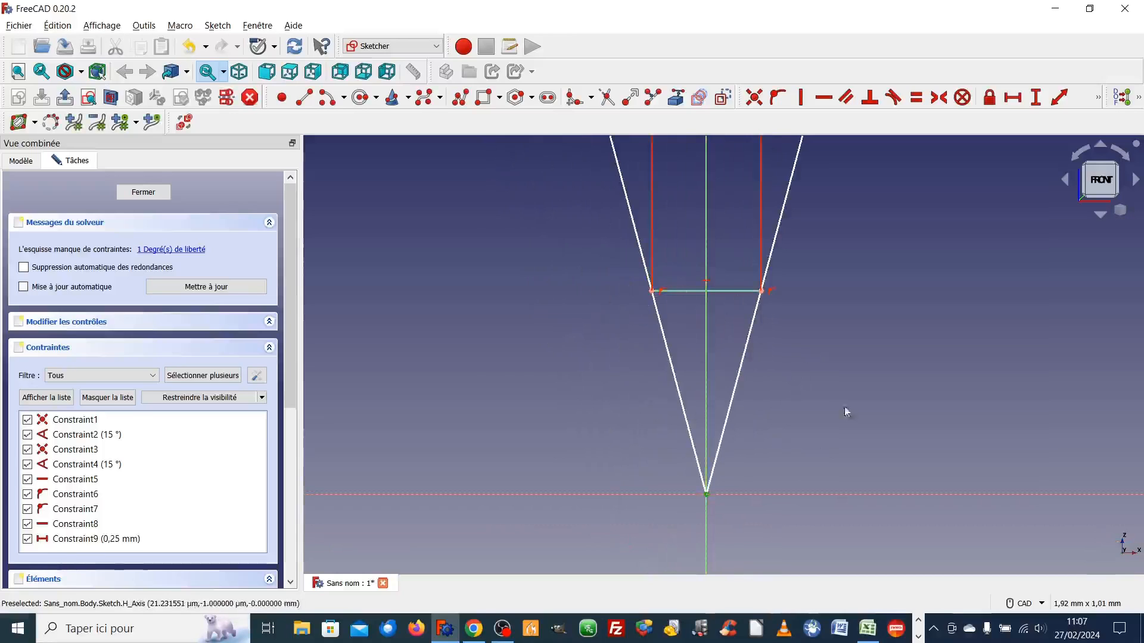
click(762, 292)
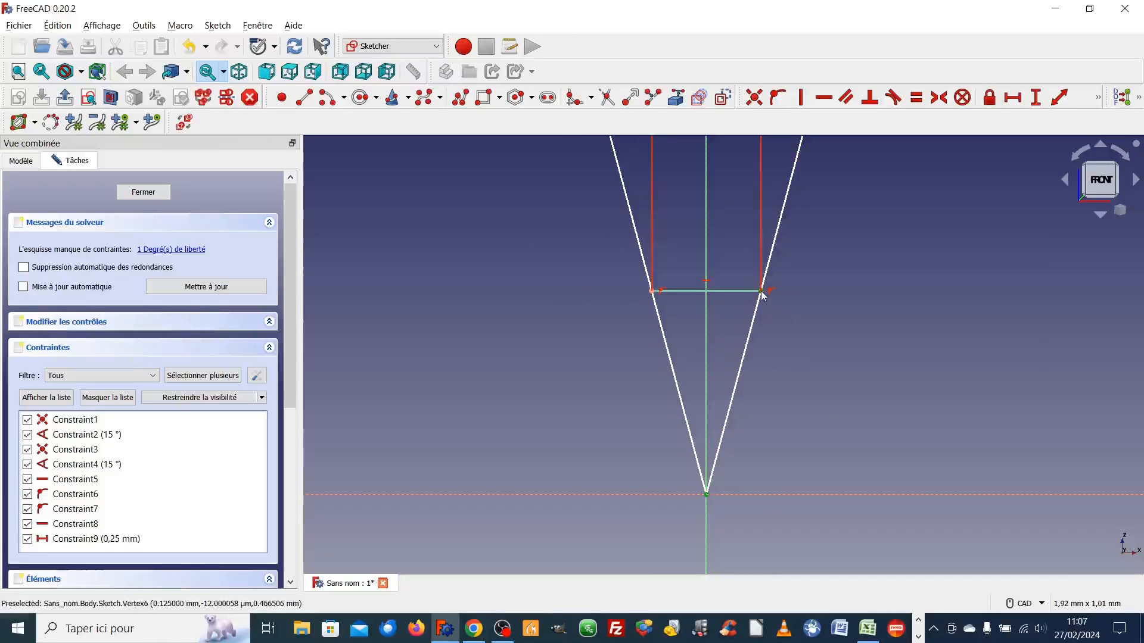
click(1036, 97)
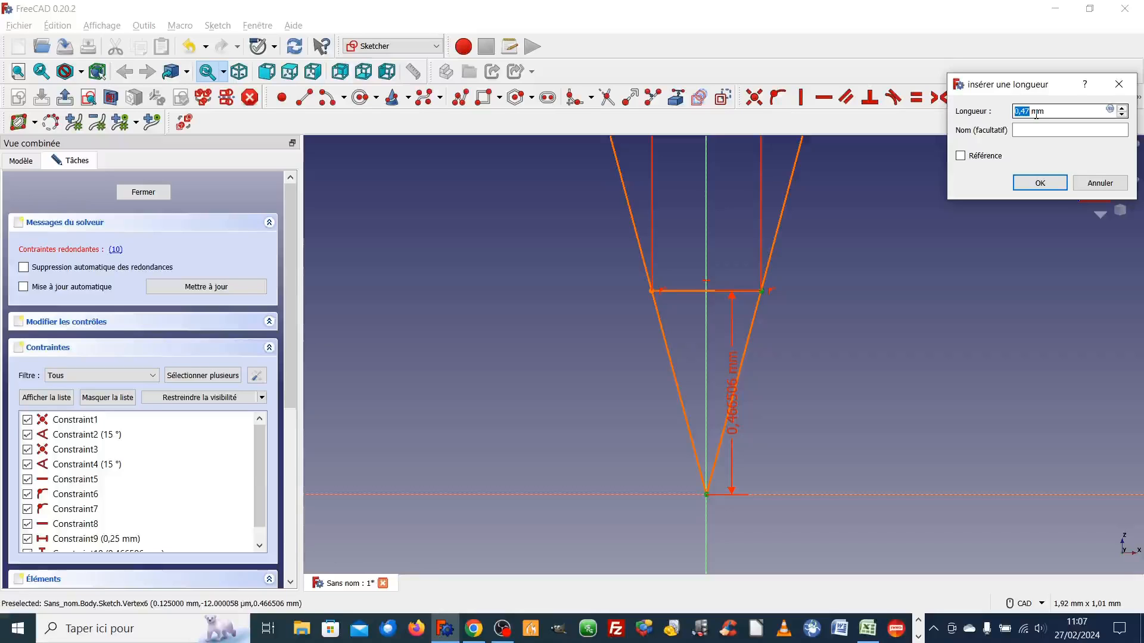
click(1100, 183)
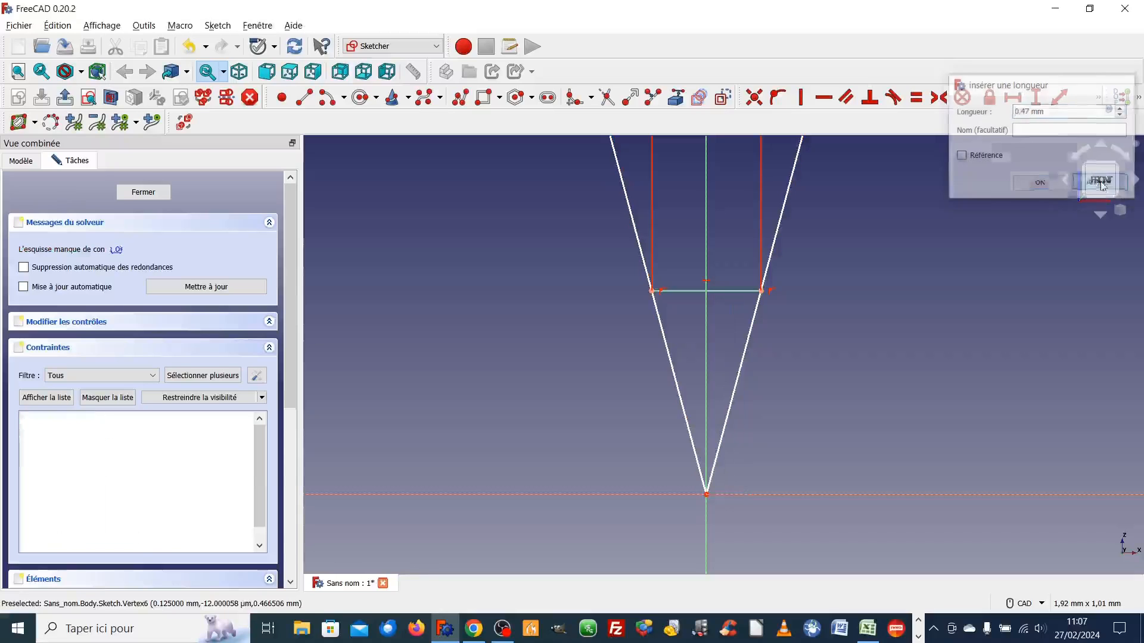
- Switch to the Excel workbook and check the vertical and horizontal values in cells B5, C5 and C4
key(alt+Tab)
key(alt+Tab)
key(alt+Tab)
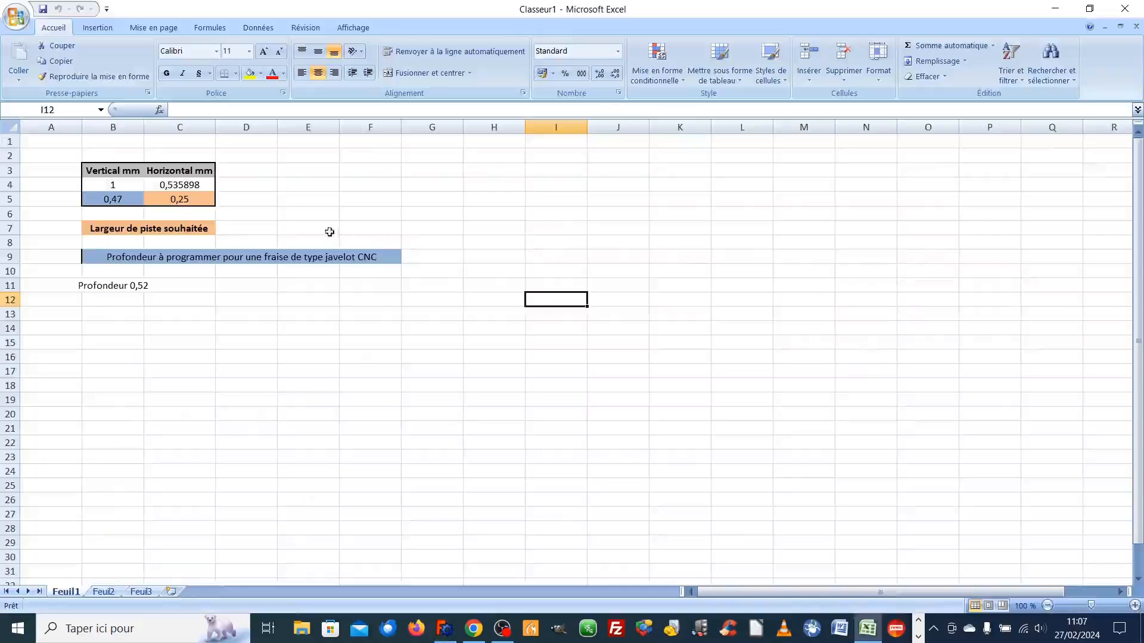
click(110, 199)
click(178, 202)
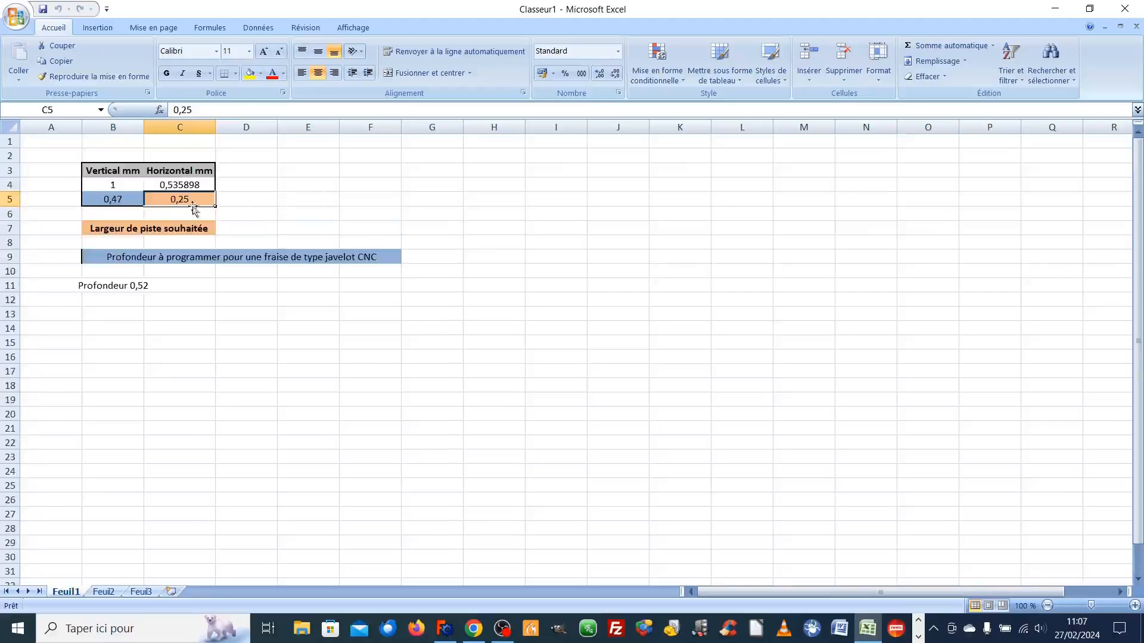
click(179, 183)
click(185, 201)
- Try 0,50 as the horizontal value in cell C4, and undo the change
click(185, 185)
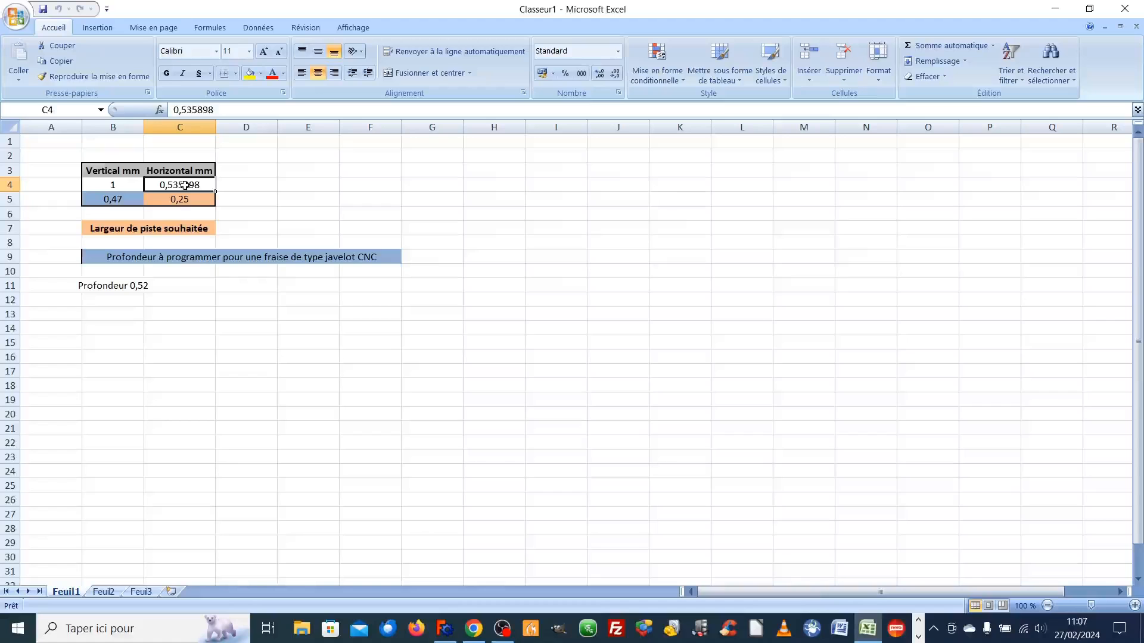
text(0,50)
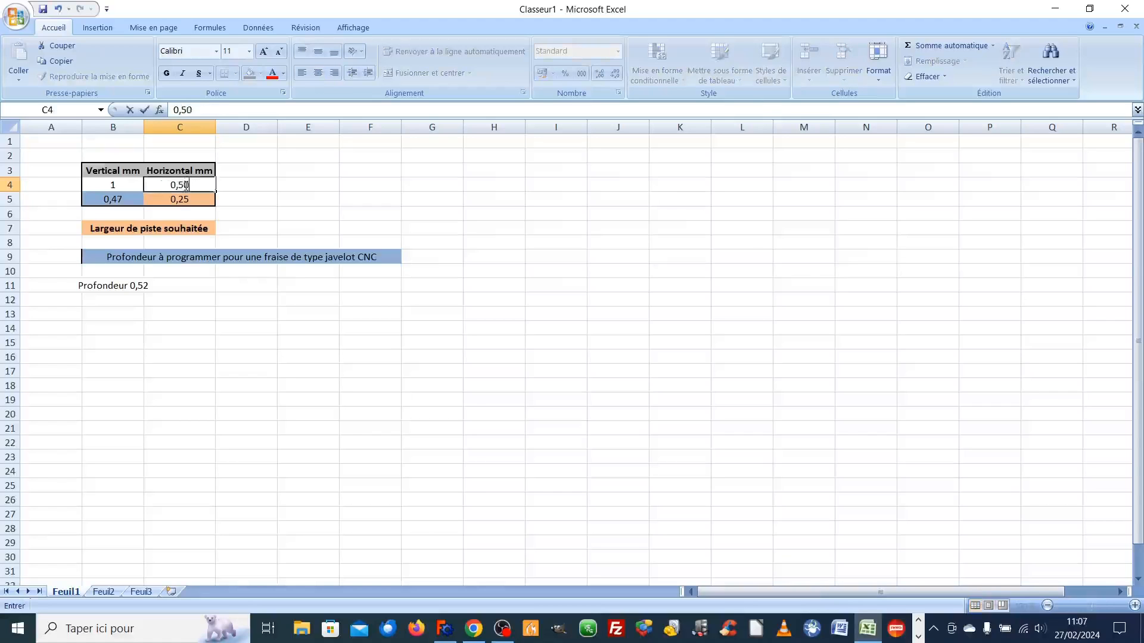
key(Return)
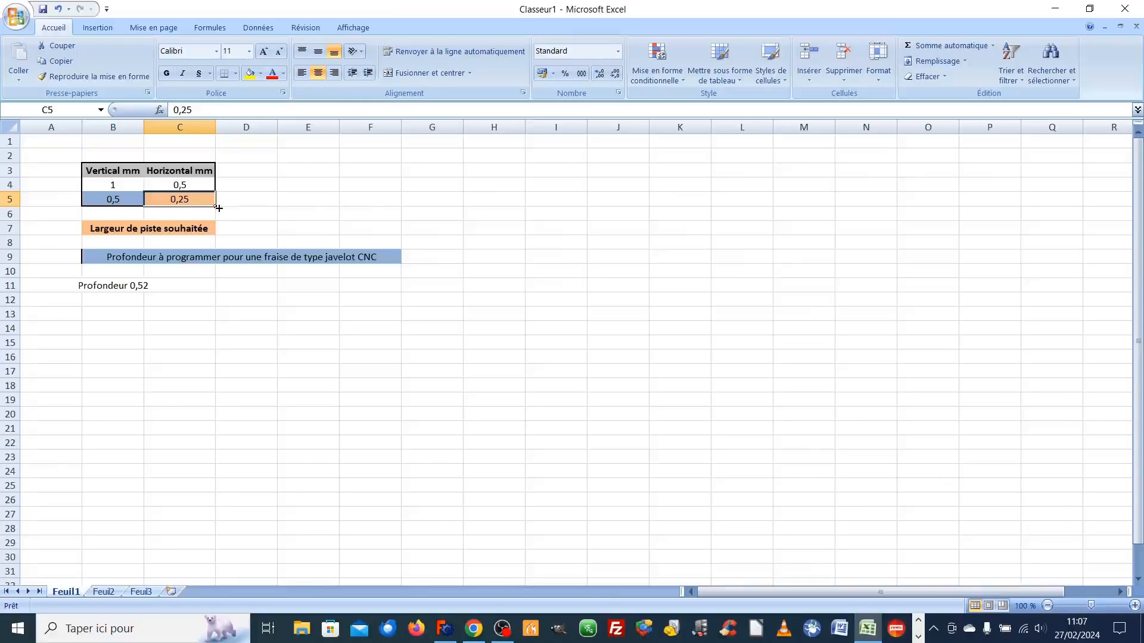
key(ctrl+z)
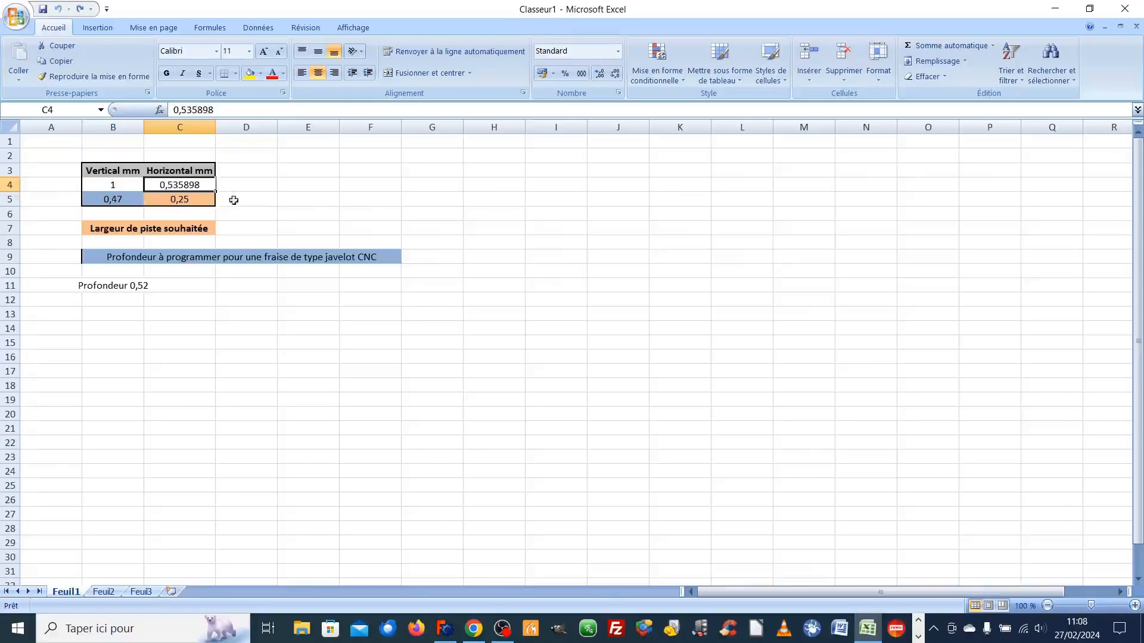
click(261, 189)
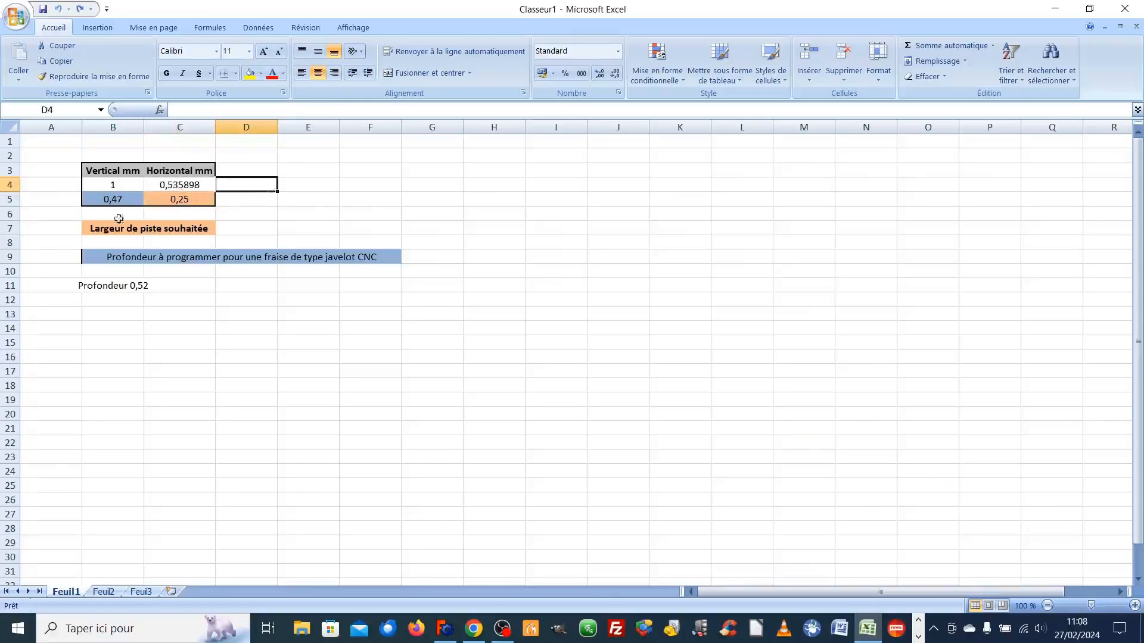
- Enter the formula =B5*C4/C5 in cell B4 under Vertical mm
click(116, 185)
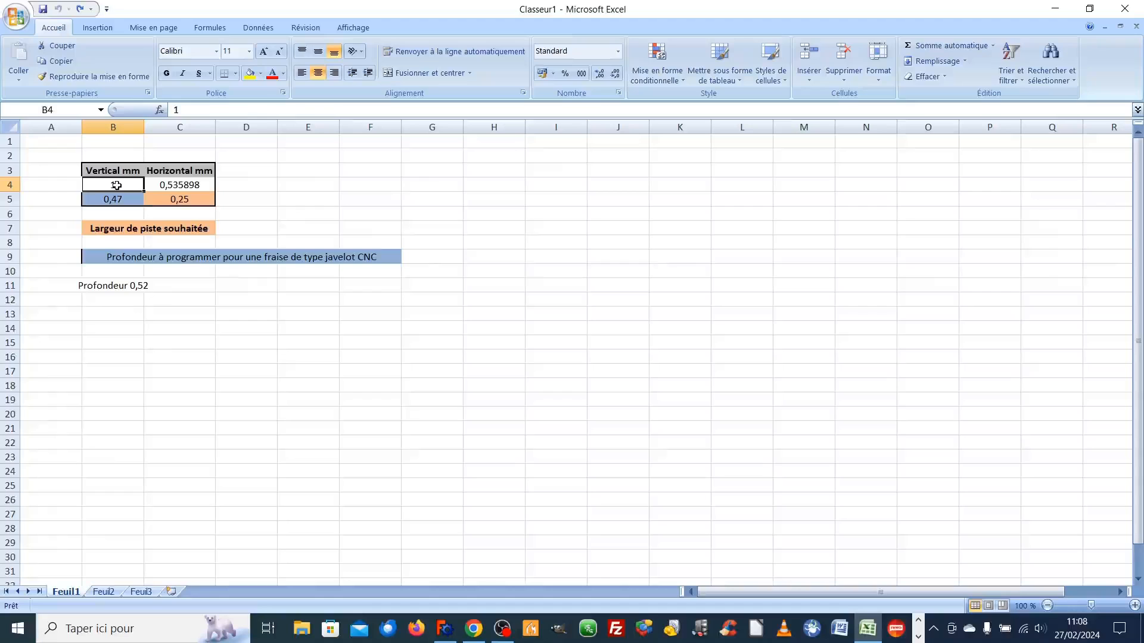
text(=)
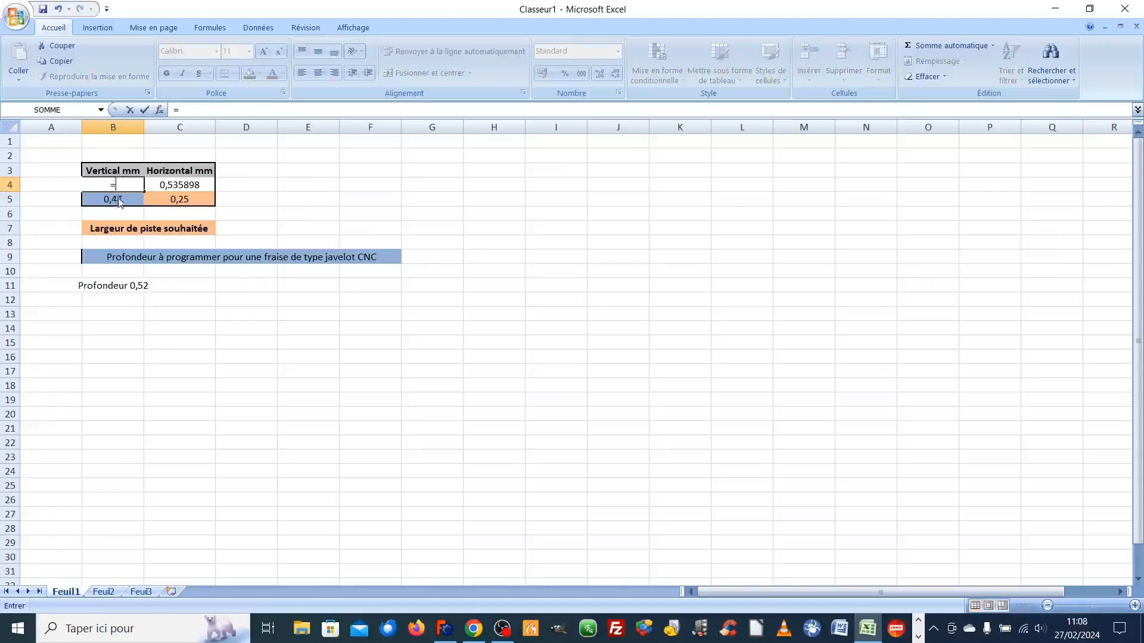
click(118, 198)
text(*)
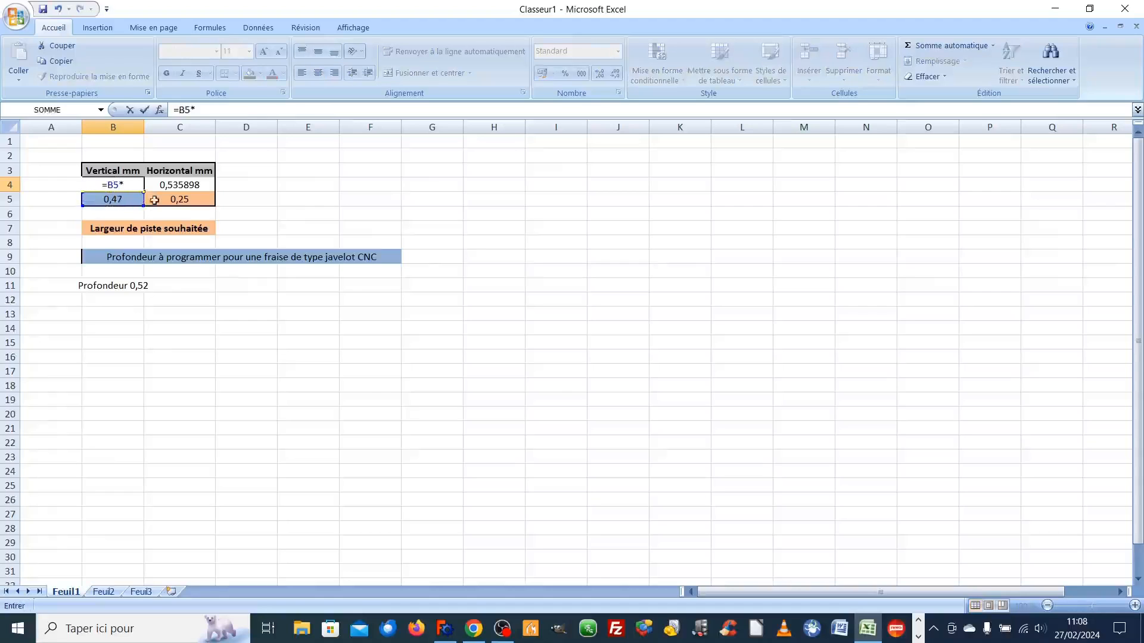
click(181, 184)
text(/)
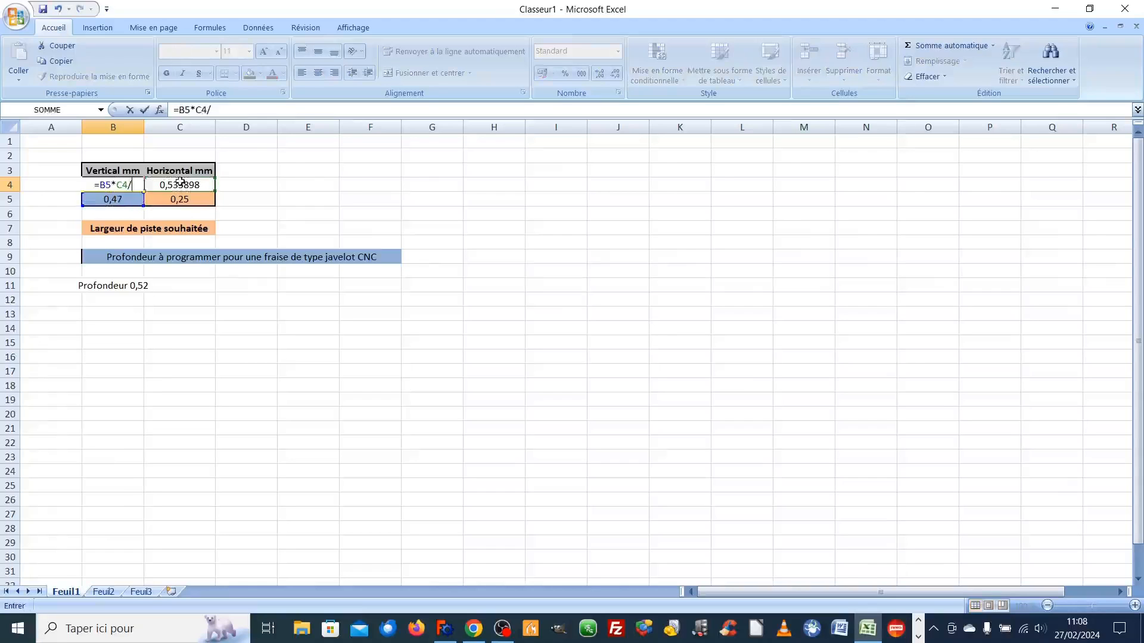
click(185, 198)
key(Return)
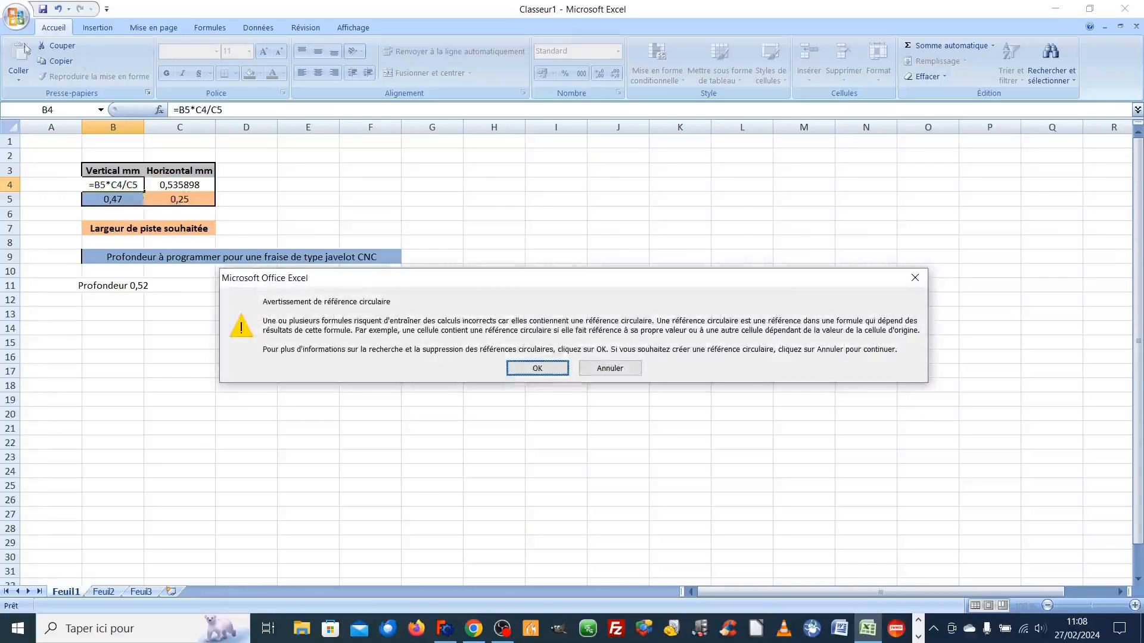
click(609, 368)
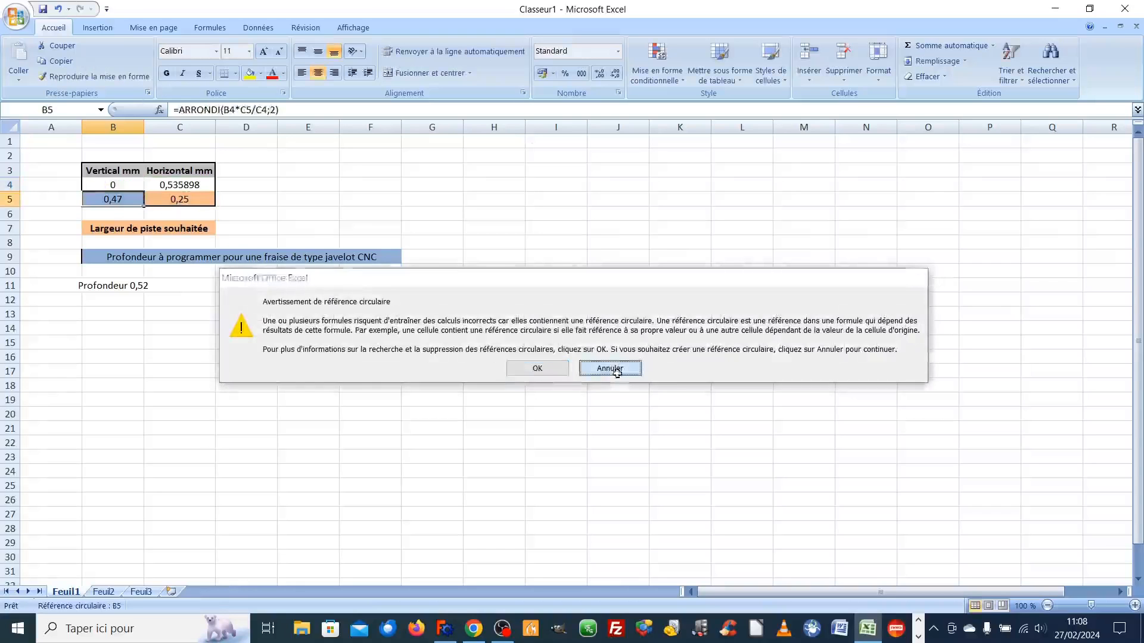
- Replace the formula in cell B4 with the fixed vertical value 1
click(351, 224)
scroll(255, 293, down, 2)
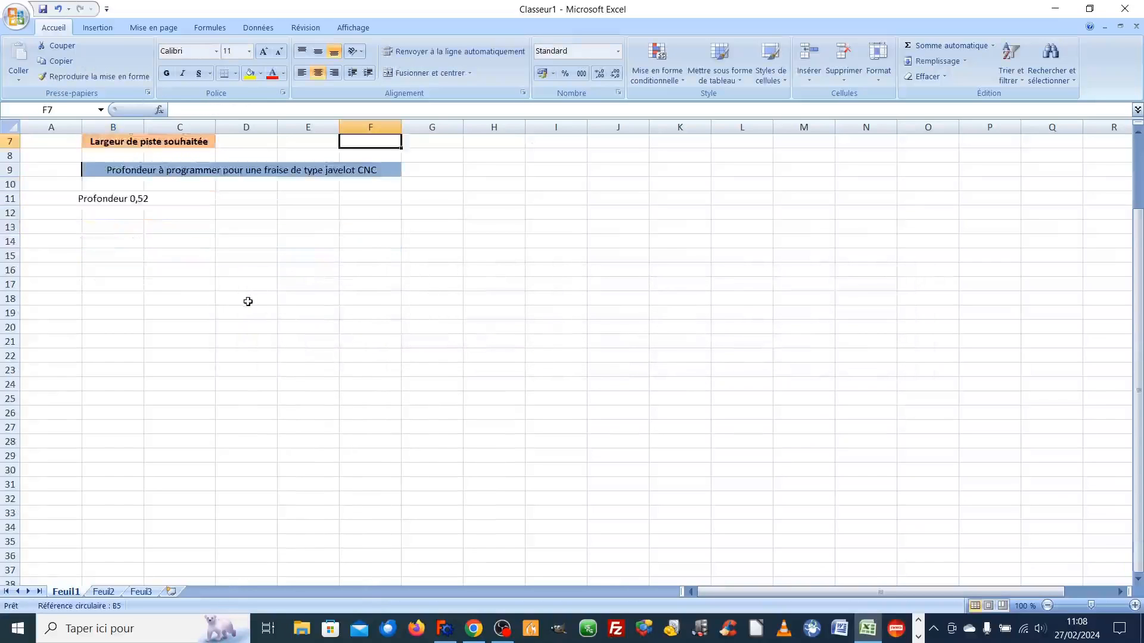
scroll(245, 302, up, 2)
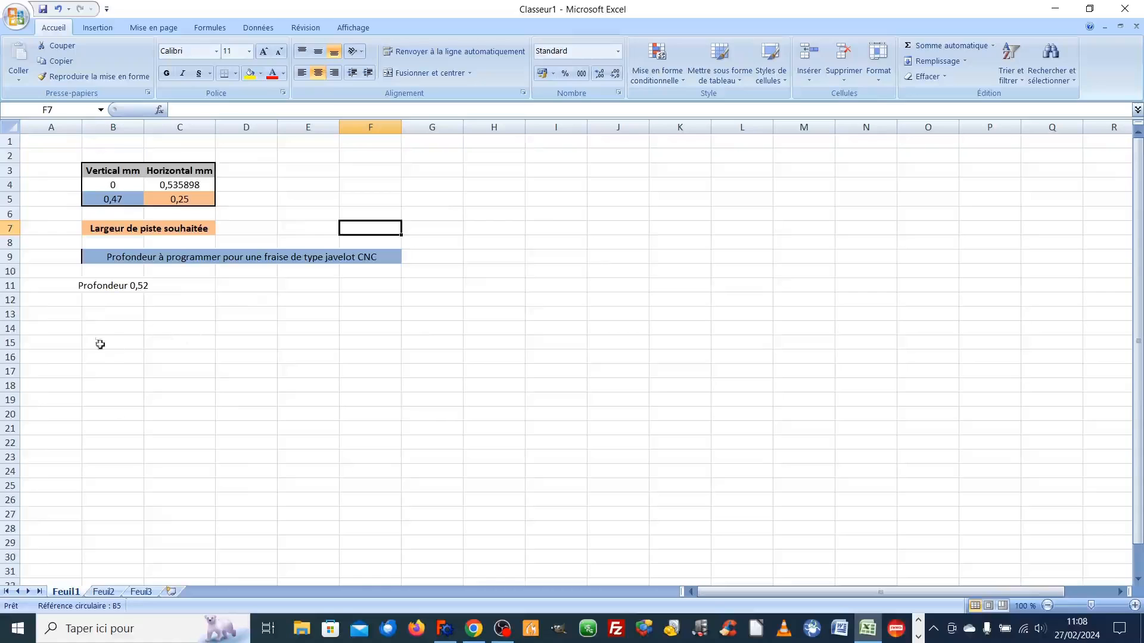
click(115, 186)
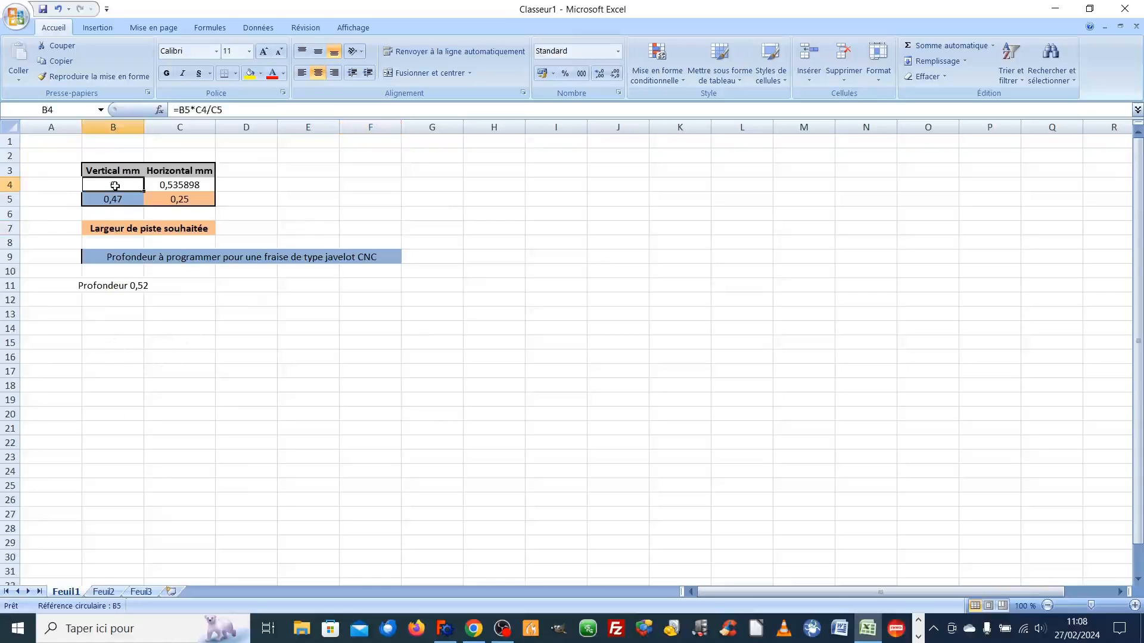
text(1)
key(Return)
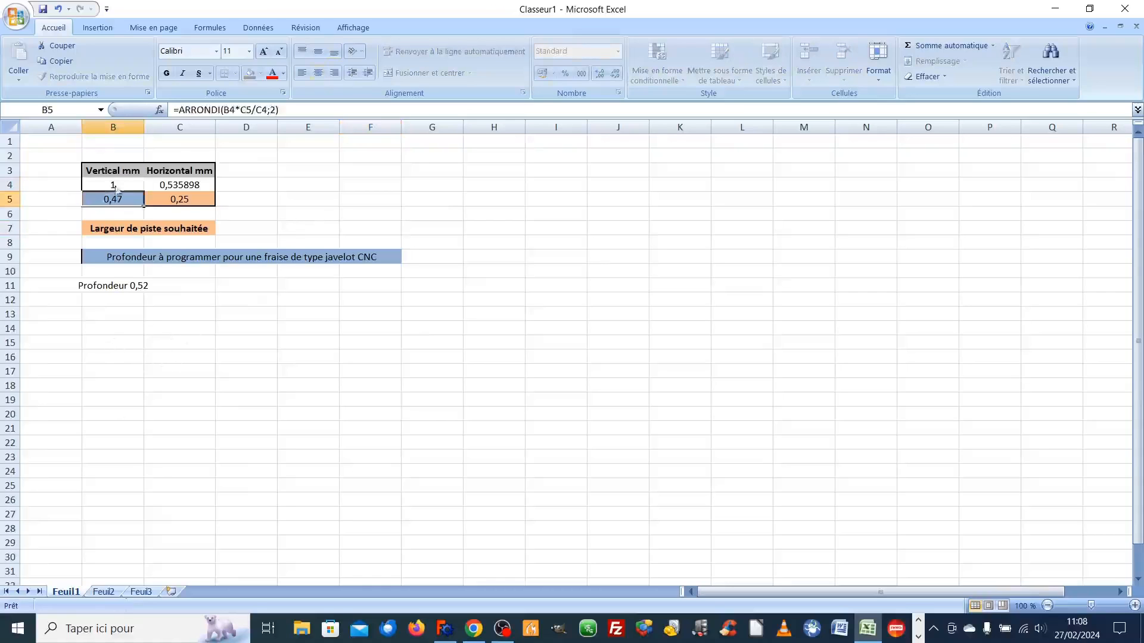
- Clear the contents of cells B4 and C4
click(310, 194)
click(120, 184)
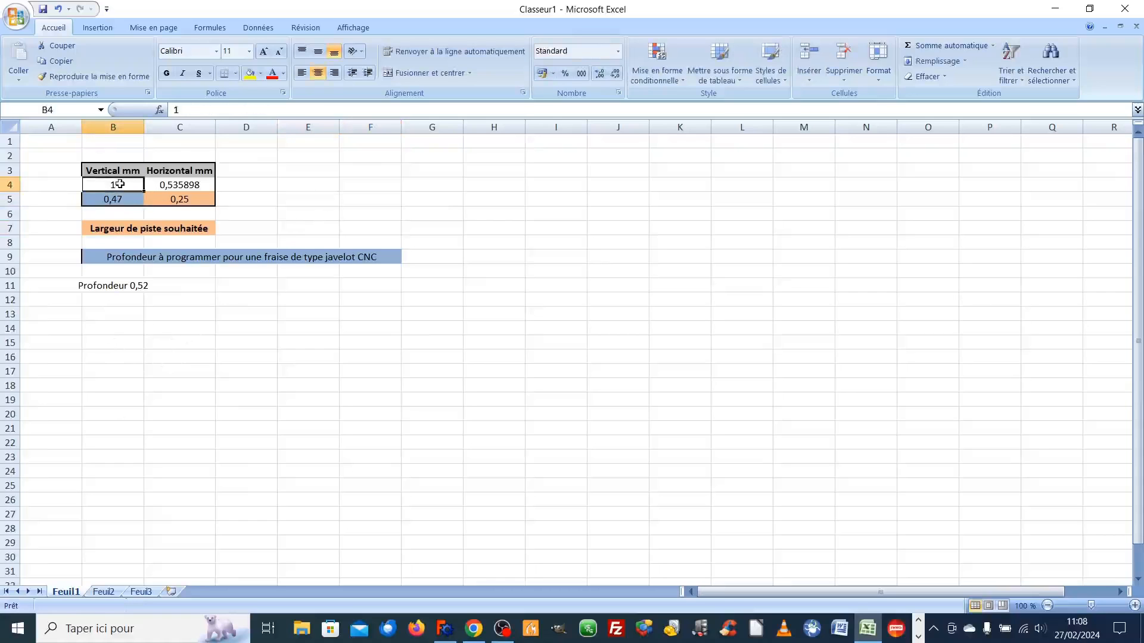
click(167, 185)
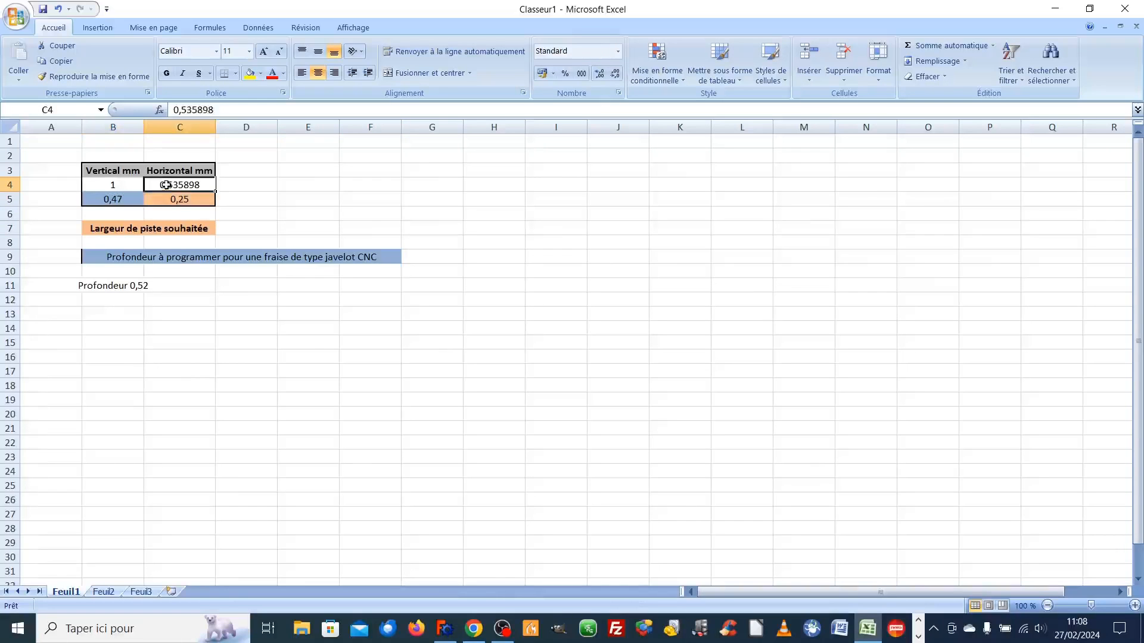
click(116, 201)
click(176, 200)
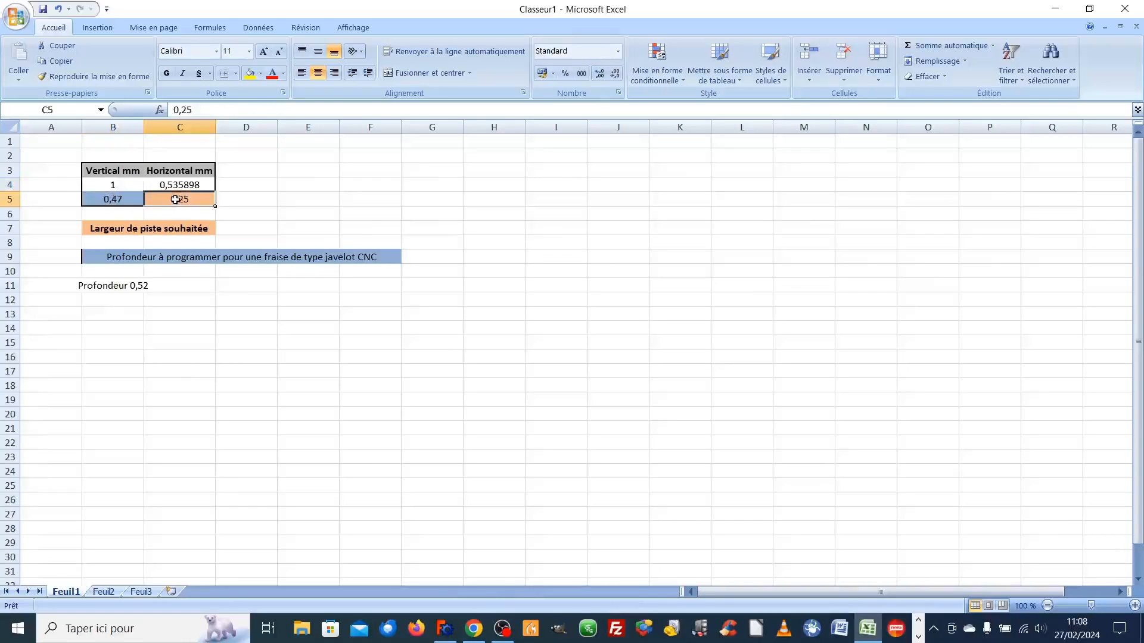
click(114, 200)
click(114, 186)
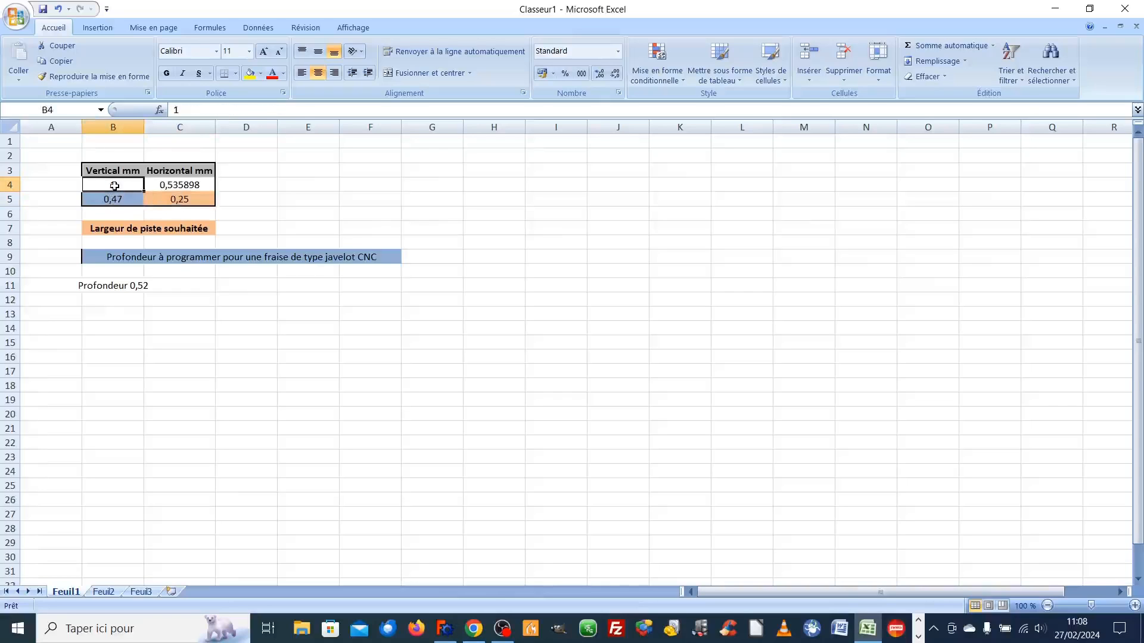
click(181, 185)
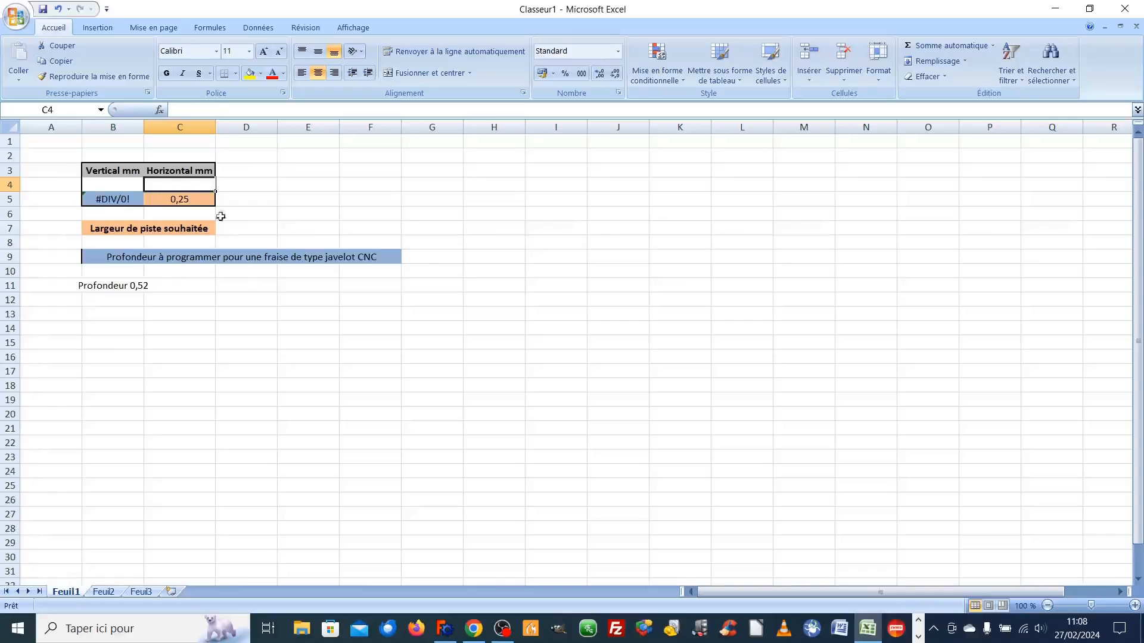
click(243, 215)
- Replace the formula in cell B5 with the fixed vertical value 0,47
click(97, 199)
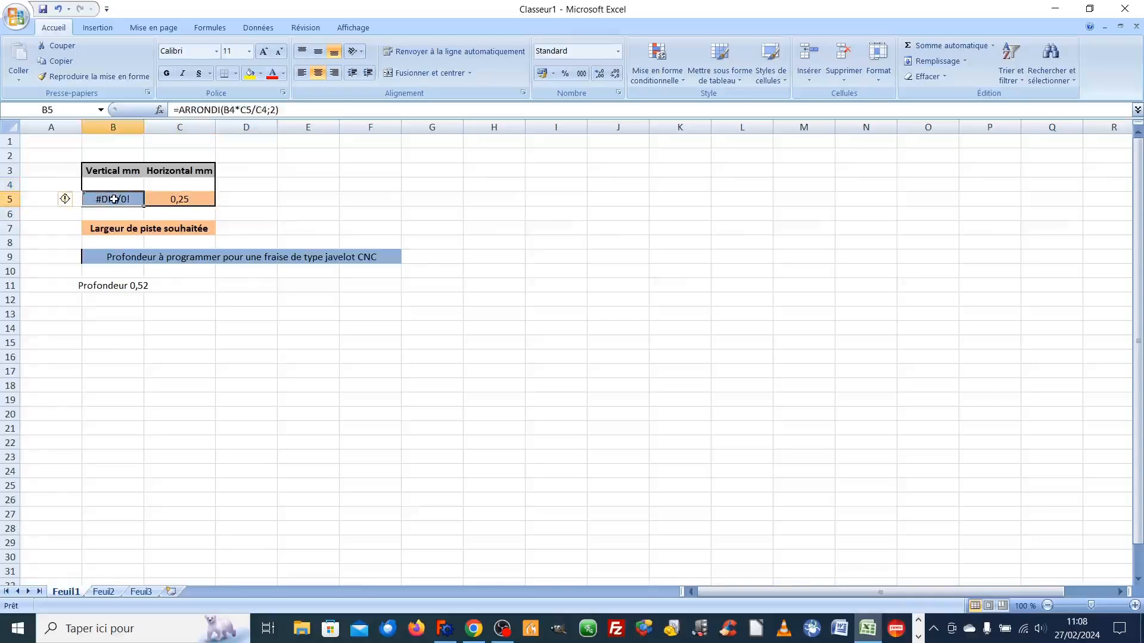
text(0,4)
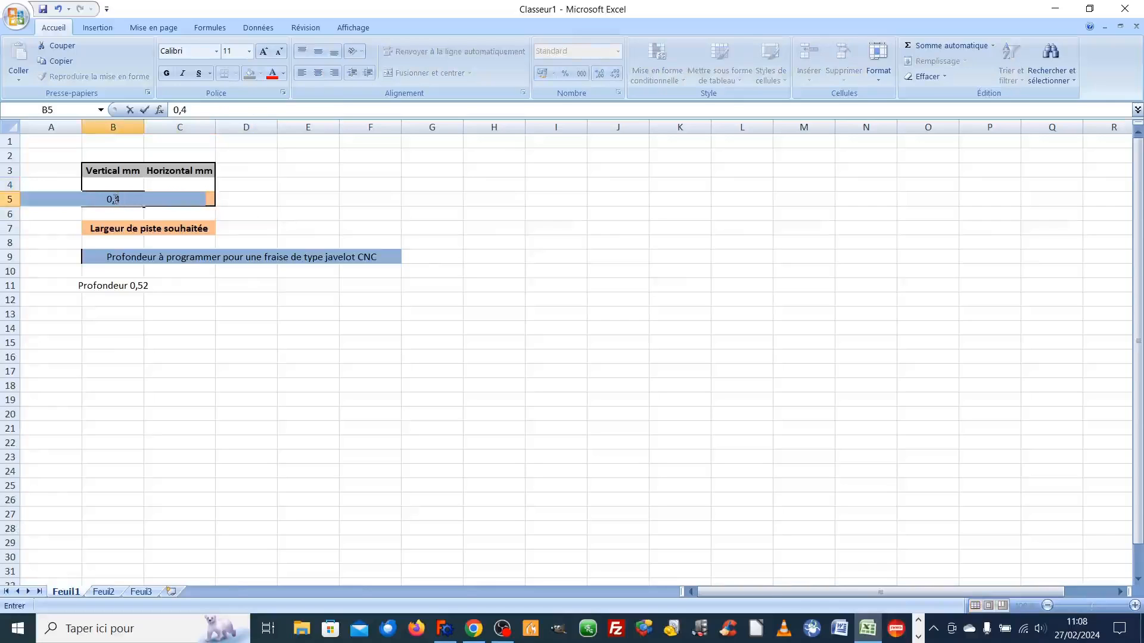
text(7)
key(Return)
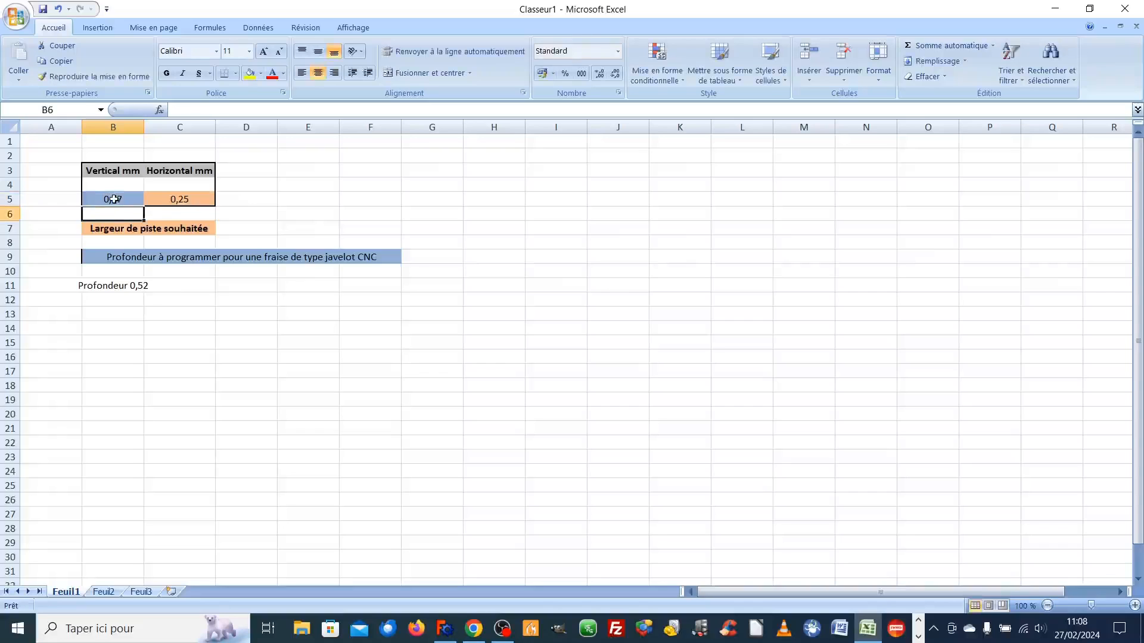
- Enter 0,5 as the horizontal value in cell C4
click(171, 184)
click(121, 185)
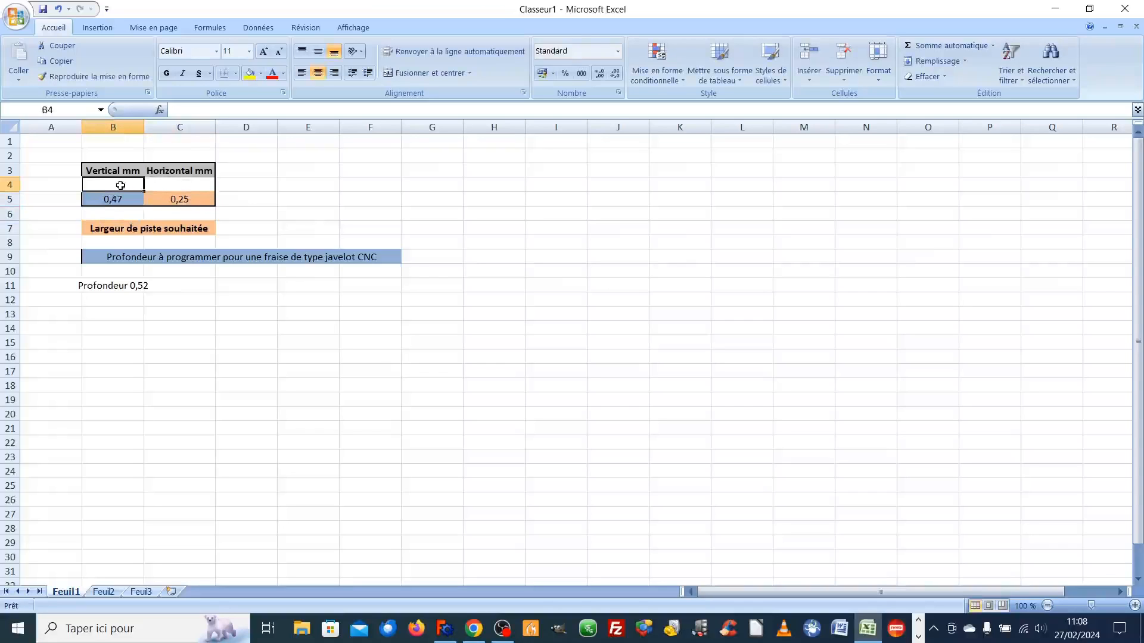
click(174, 185)
text(0)
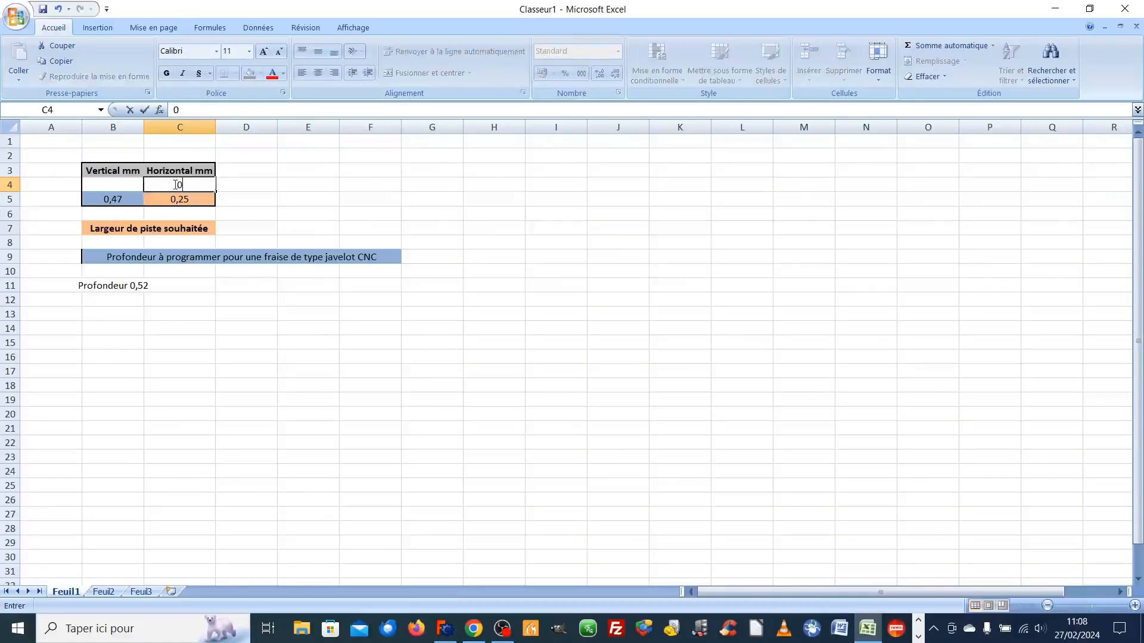
text(,5)
key(Return)
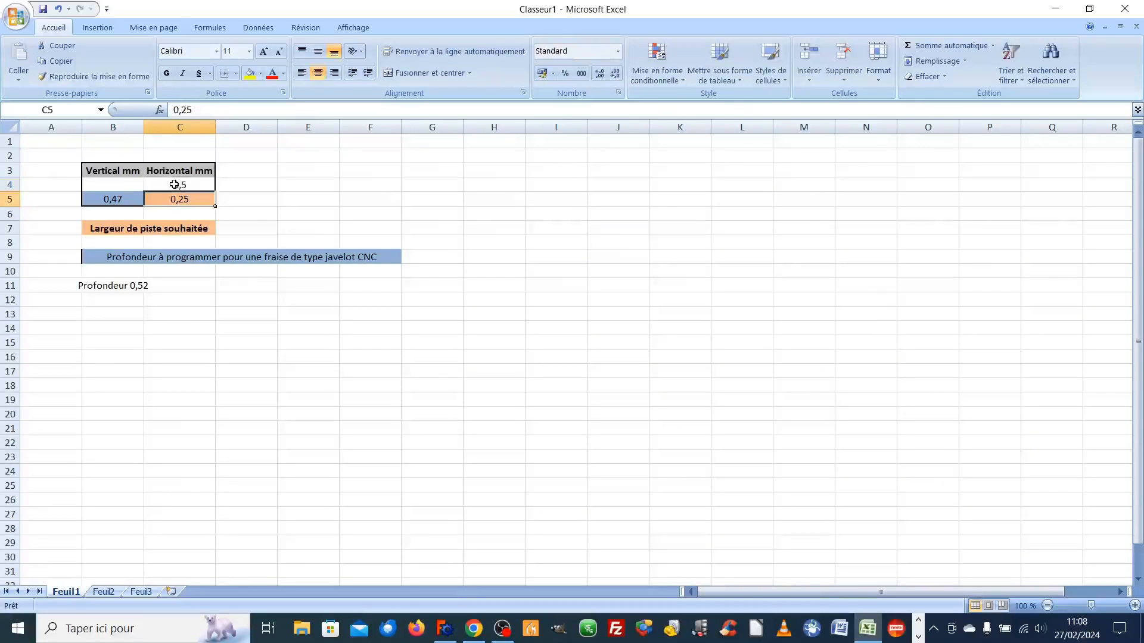
- Enter the formula =B5*C4/C5 in cell B4 to calculate the vertical depth from the horizontal width
click(113, 185)
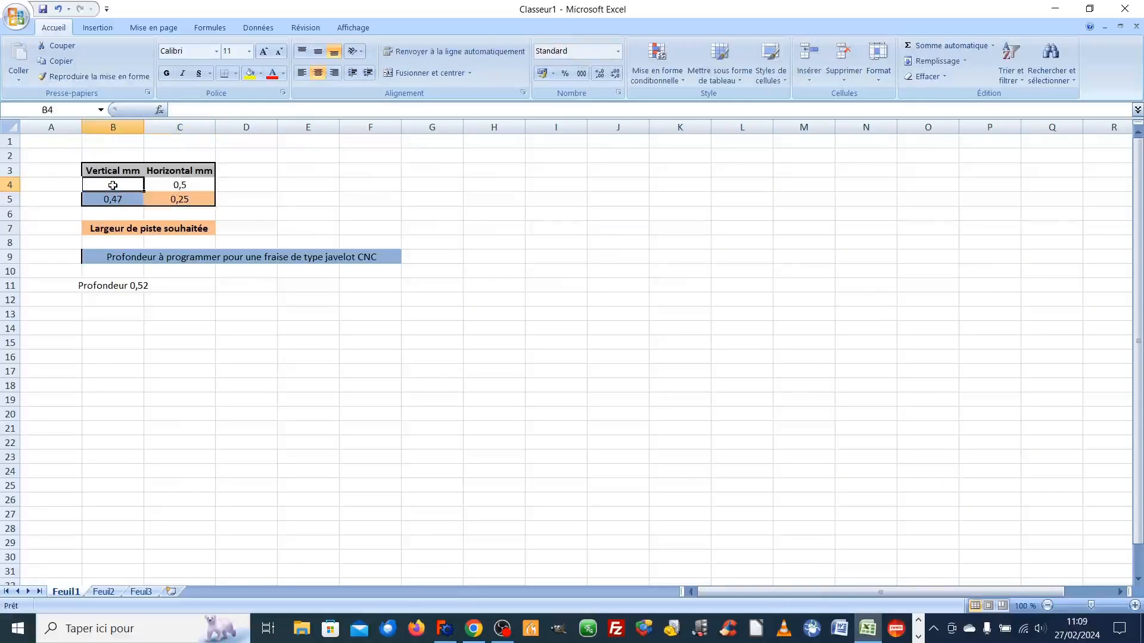
text(=)
click(119, 201)
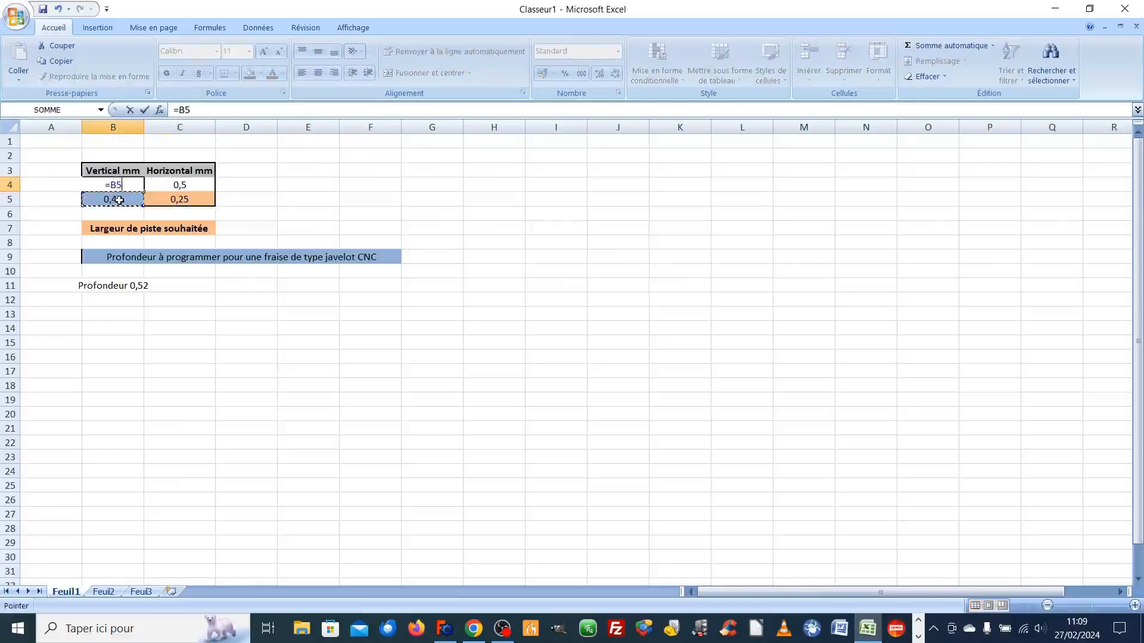
text(*)
click(178, 184)
text(/)
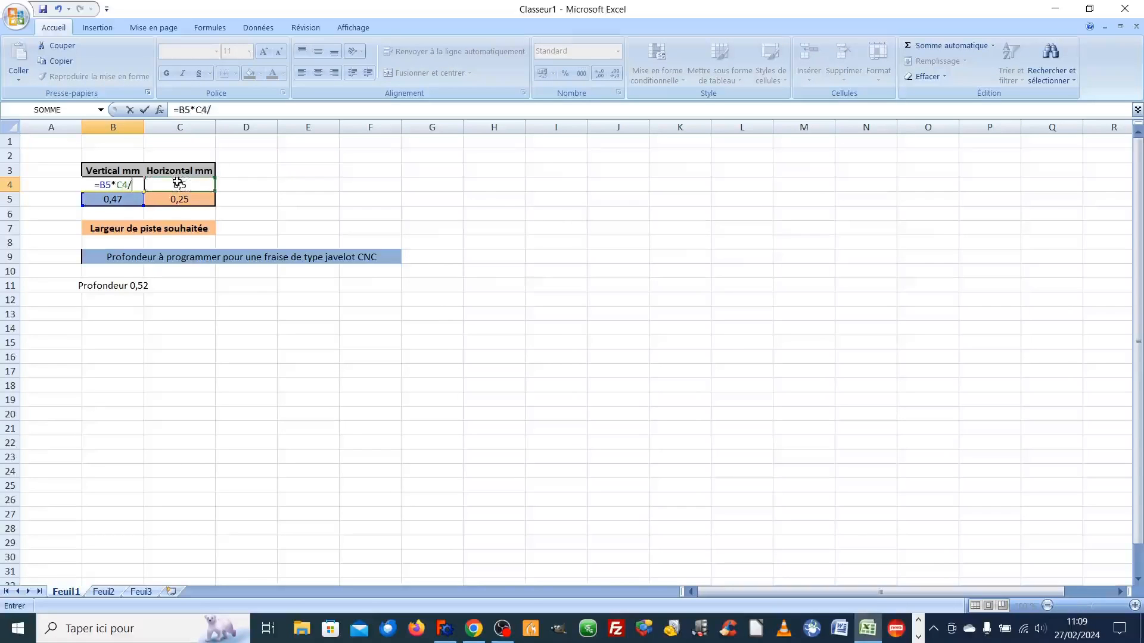
click(180, 200)
key(Return)
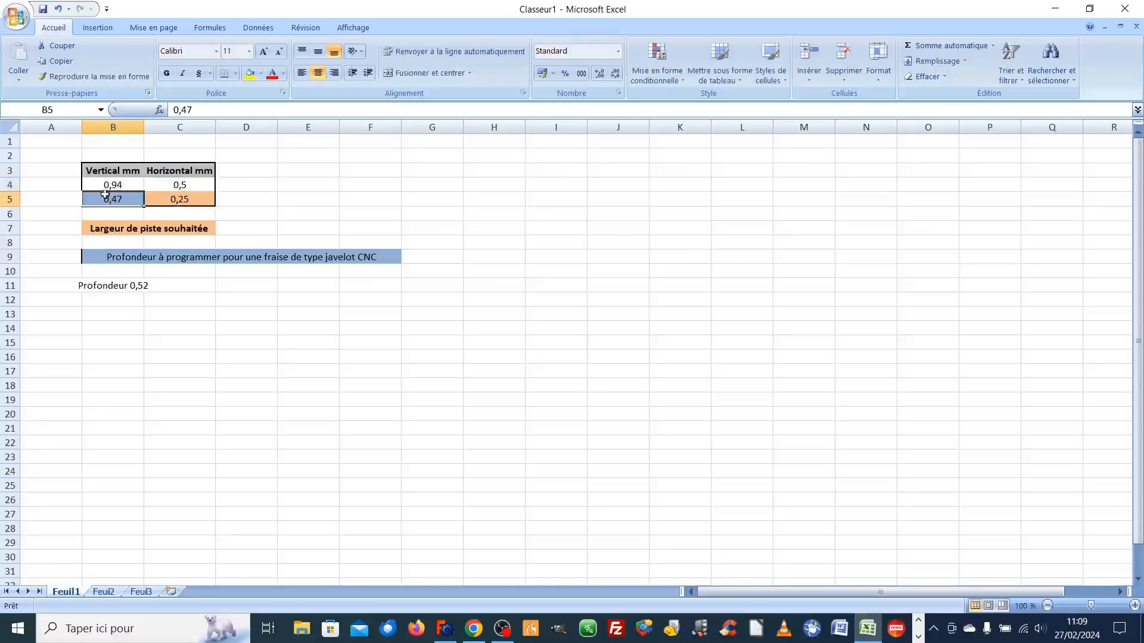
- Set the horizontal value in cell C4 to 0,75
click(186, 186)
text(0,75)
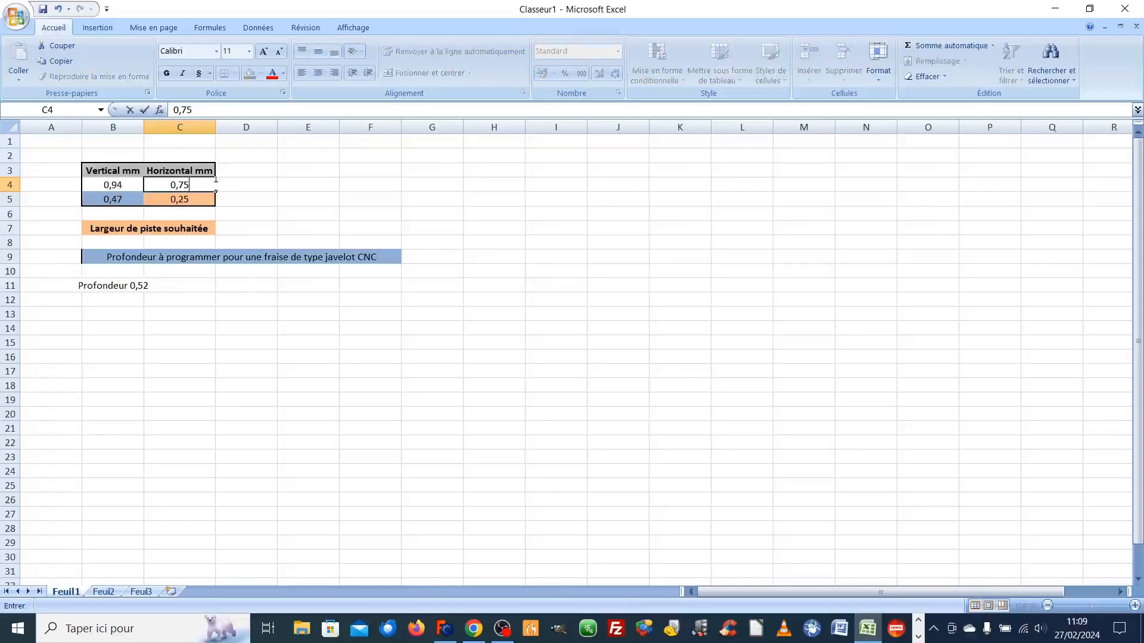
key(Return)
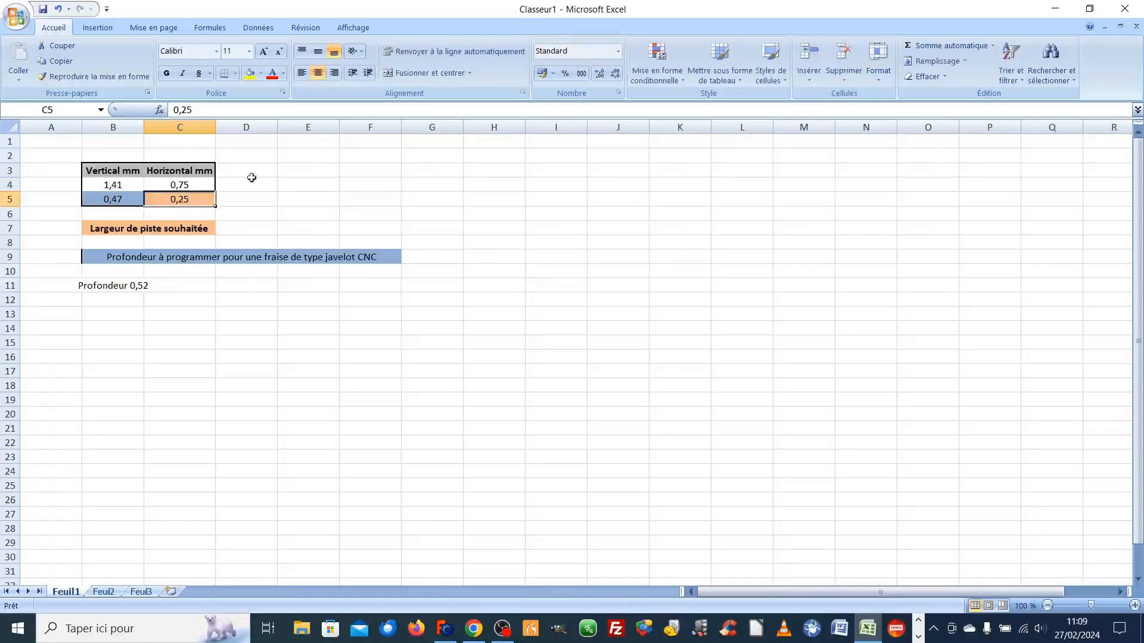
click(261, 197)
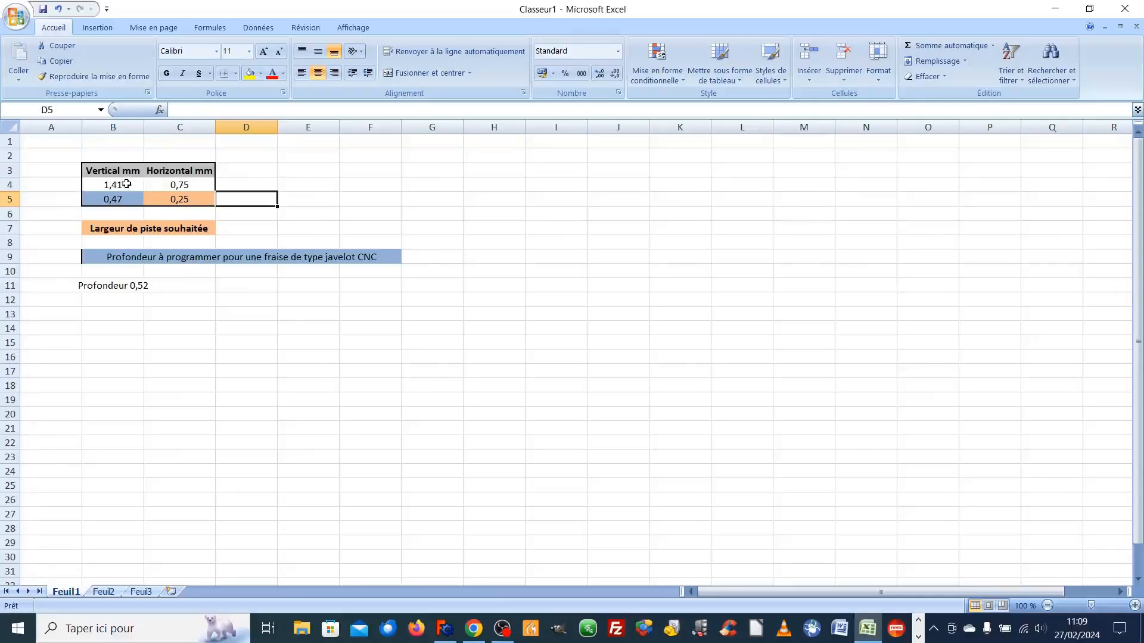
click(301, 185)
click(304, 197)
click(300, 187)
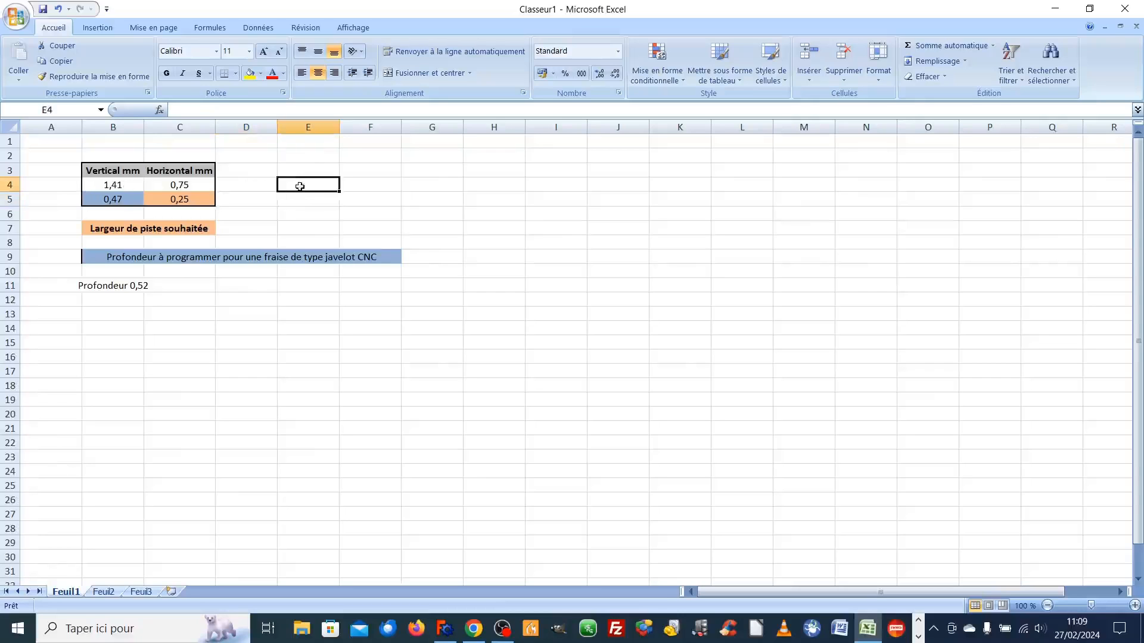
click(298, 198)
click(296, 186)
click(296, 203)
click(297, 184)
- Replace the Profondeur note in cell B11 with the formula =B4&"mm"
click(127, 290)
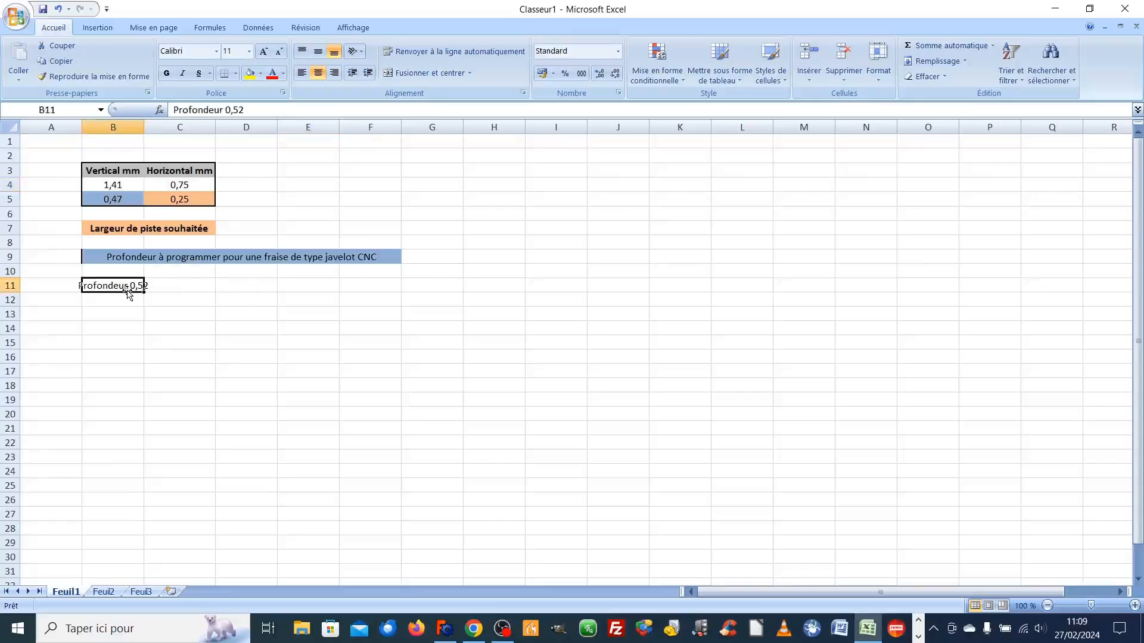
key(Delete)
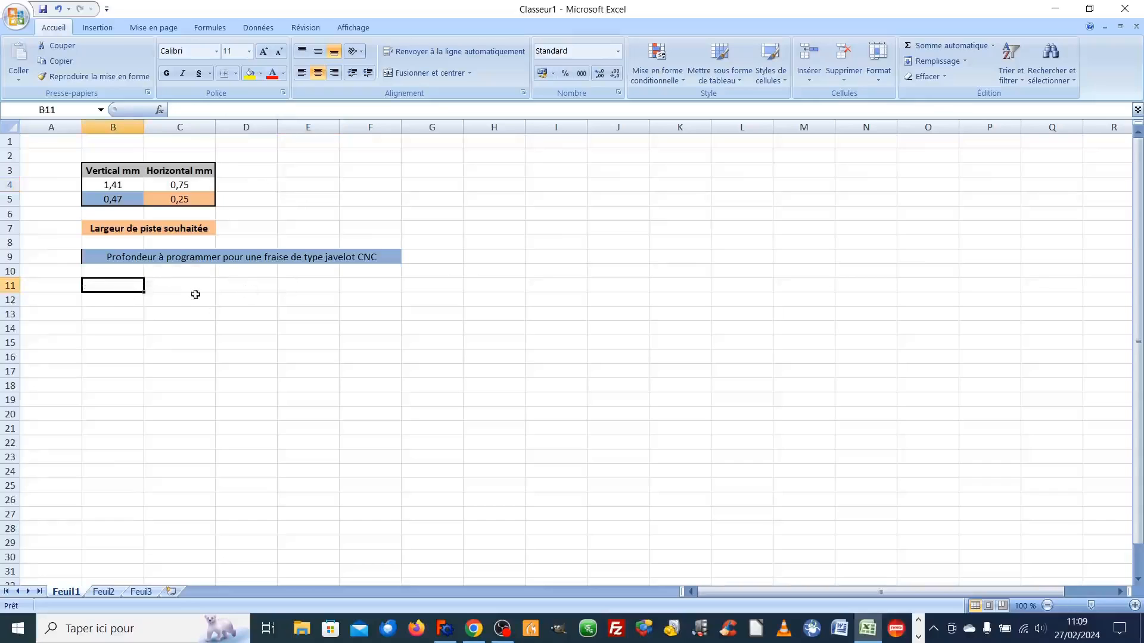
click(164, 291)
click(114, 291)
text(=)
click(112, 184)
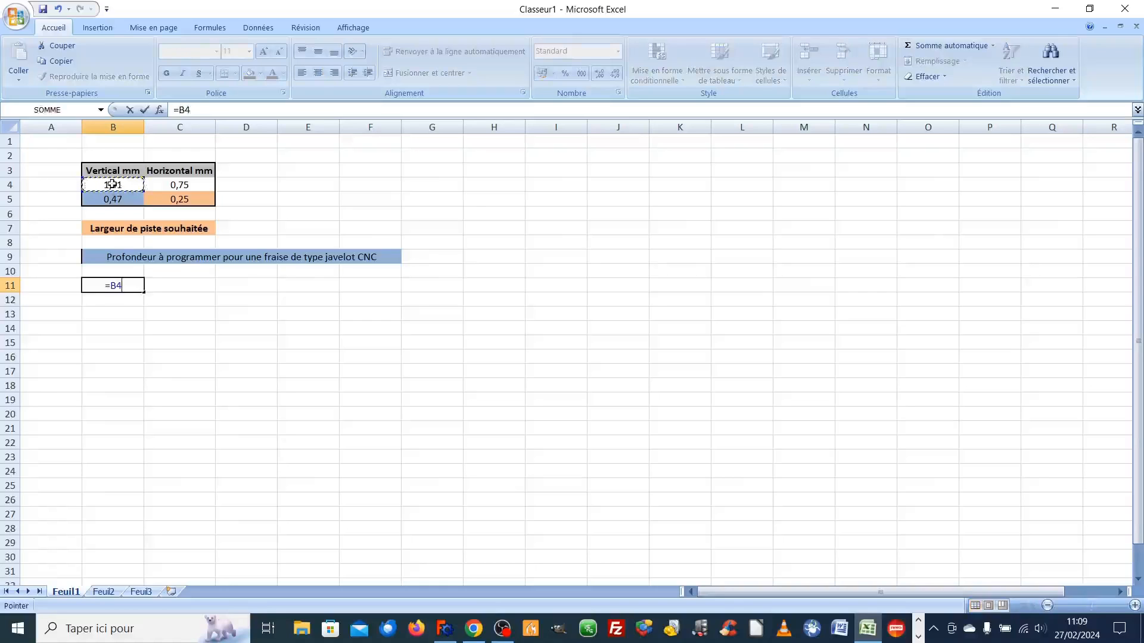
text(&"mm)
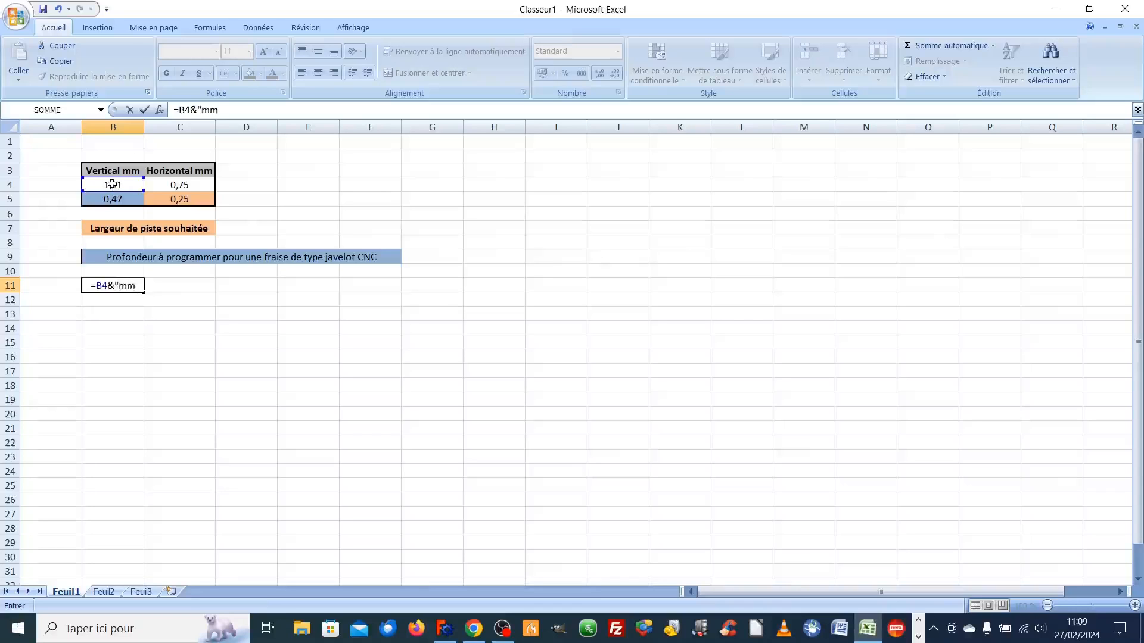
text(")
key(Return)
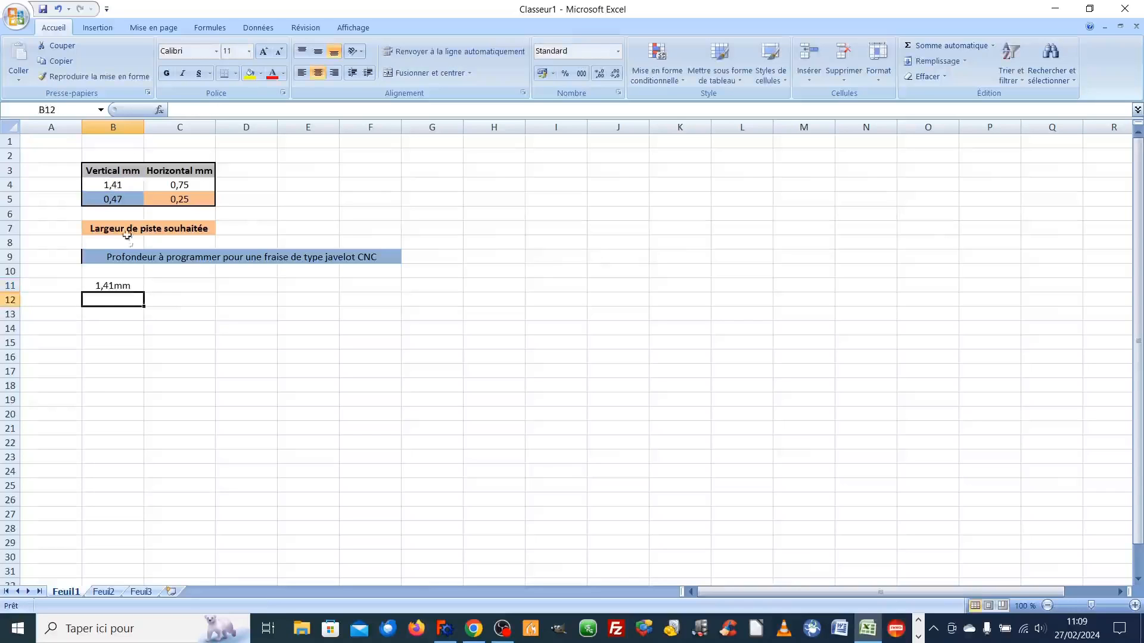
- Check the depth formula in B11, the horizontal value in C4 and the formula in B4
click(111, 285)
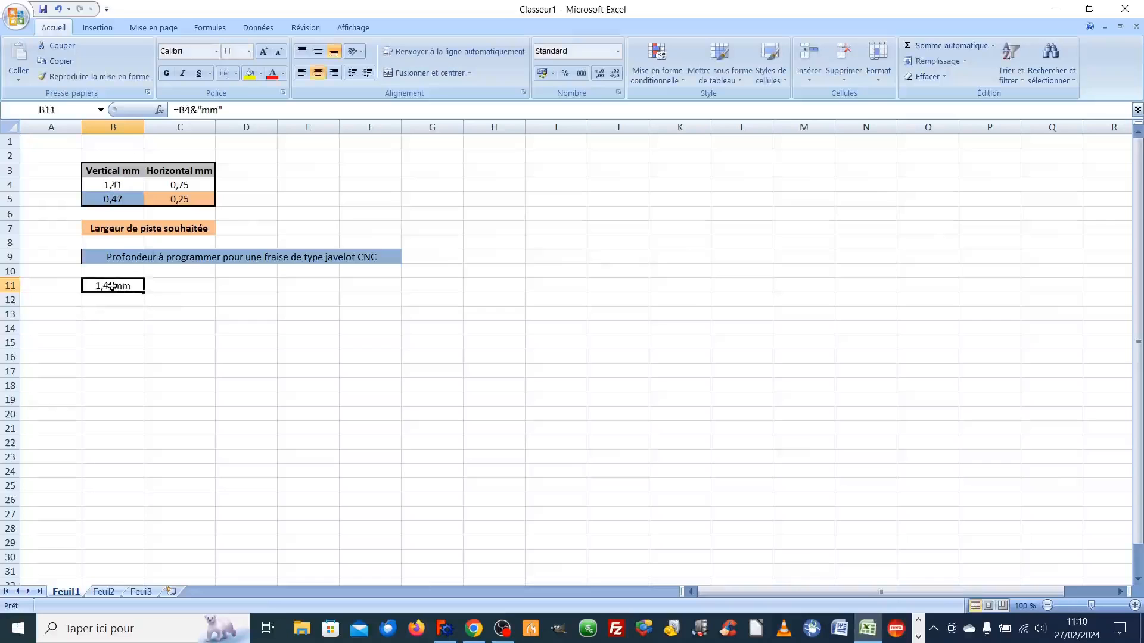
click(177, 288)
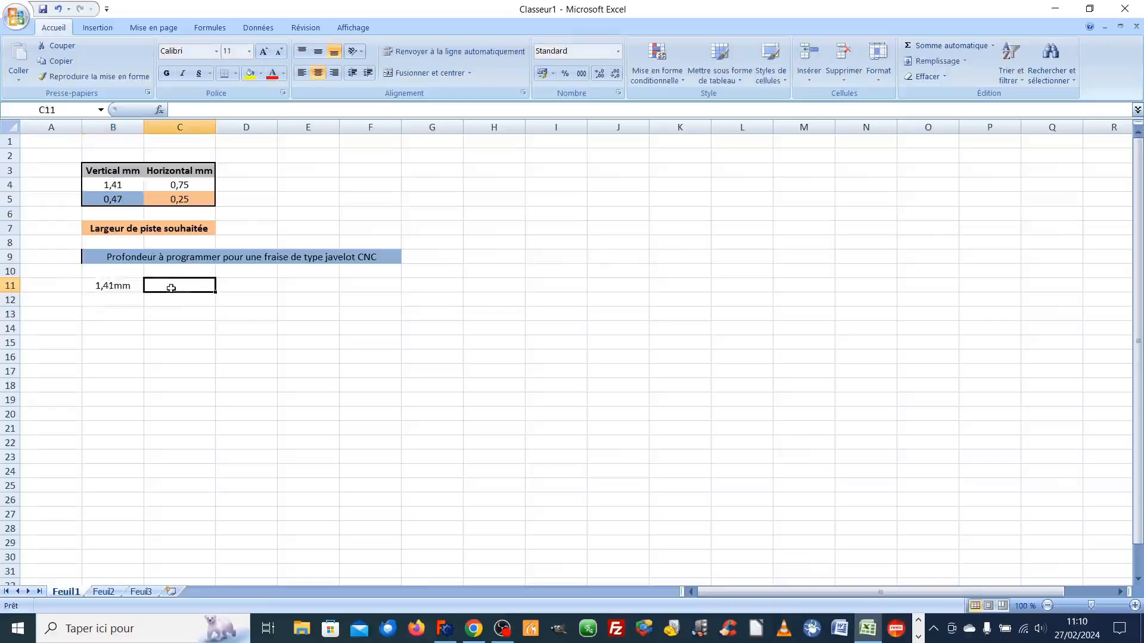
click(182, 185)
click(112, 184)
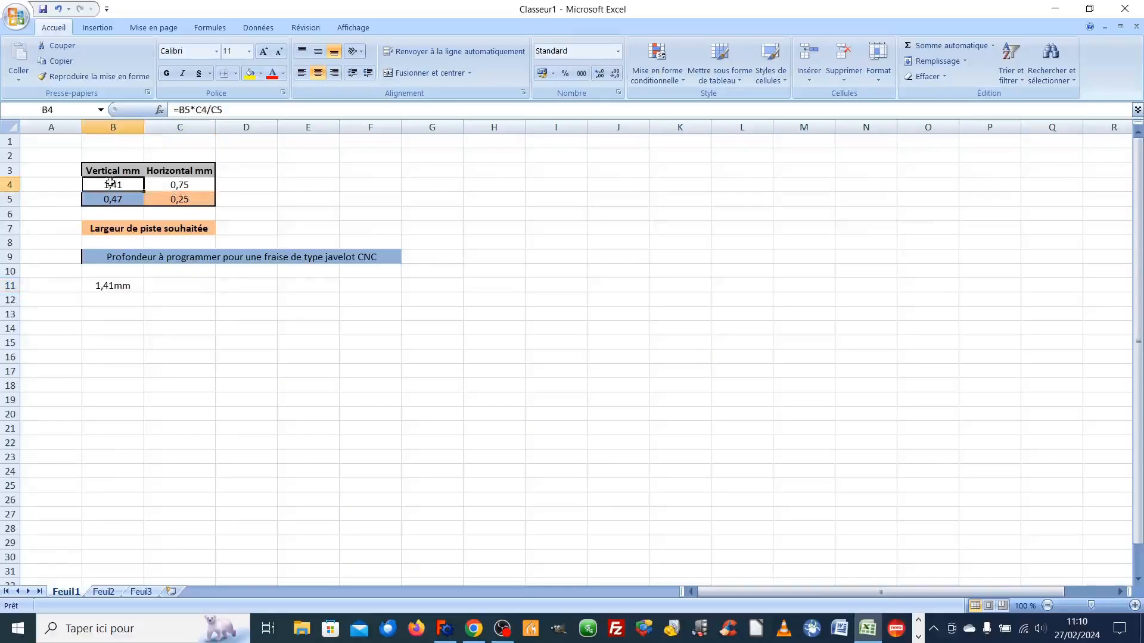
click(270, 195)
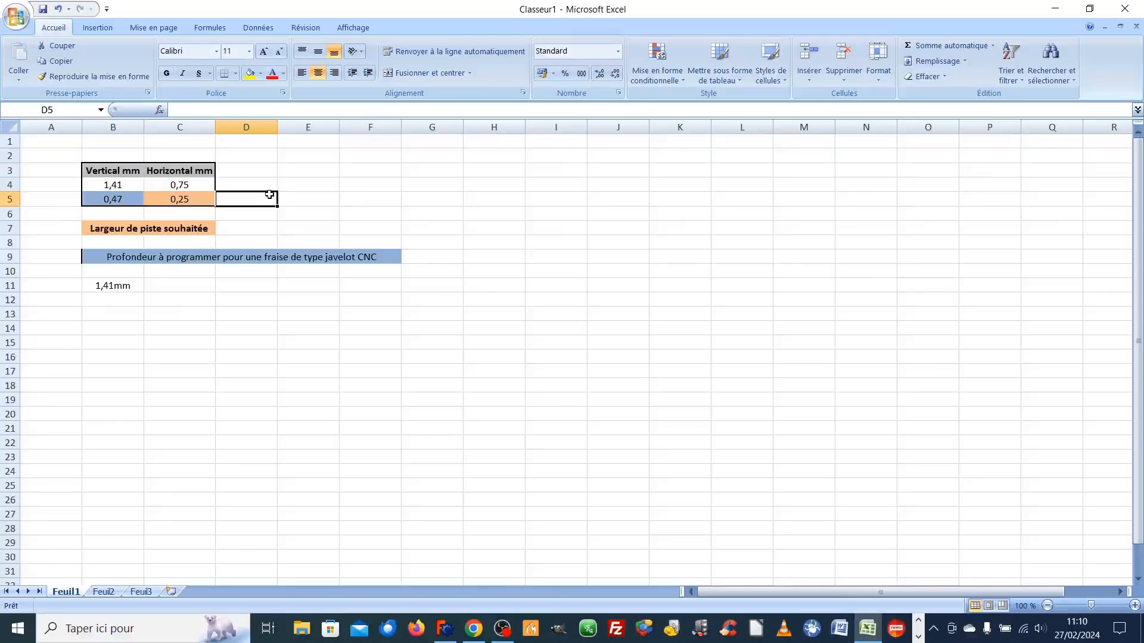
- Review the reference values in cells B5 and C5, and switch to the FreeCAD sketch
click(185, 201)
click(249, 199)
click(184, 200)
click(113, 199)
click(174, 200)
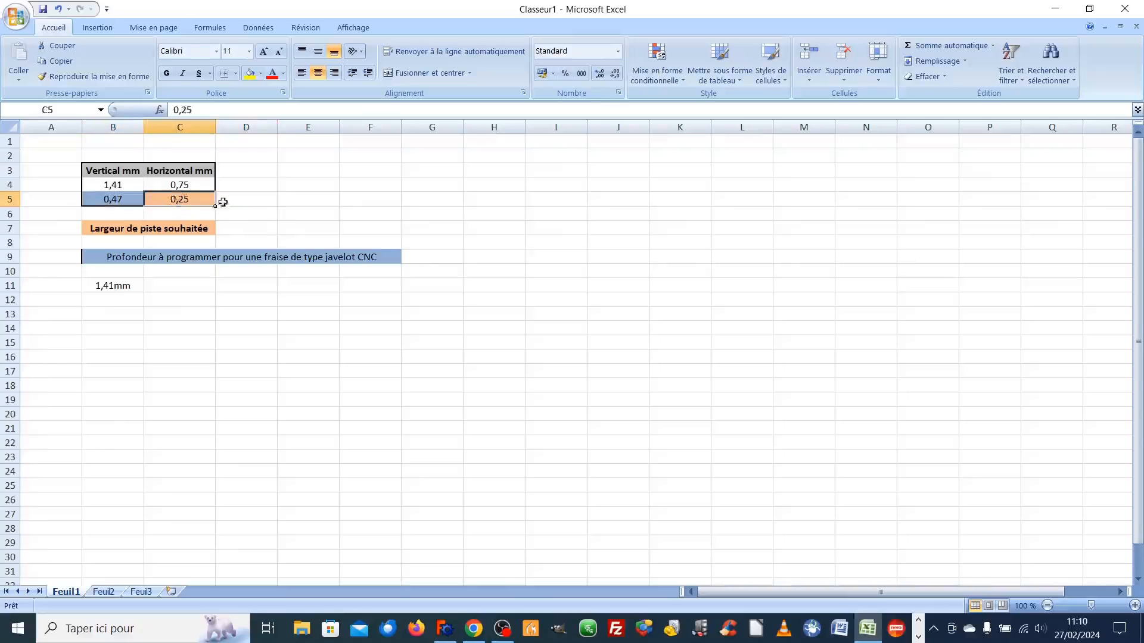
click(249, 201)
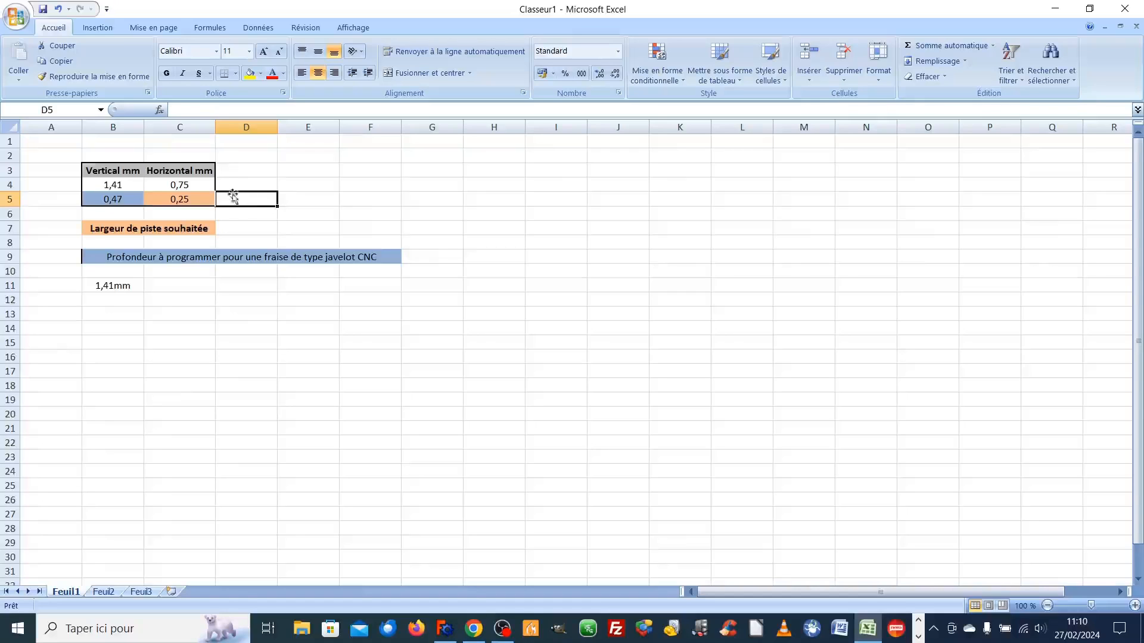
click(443, 631)
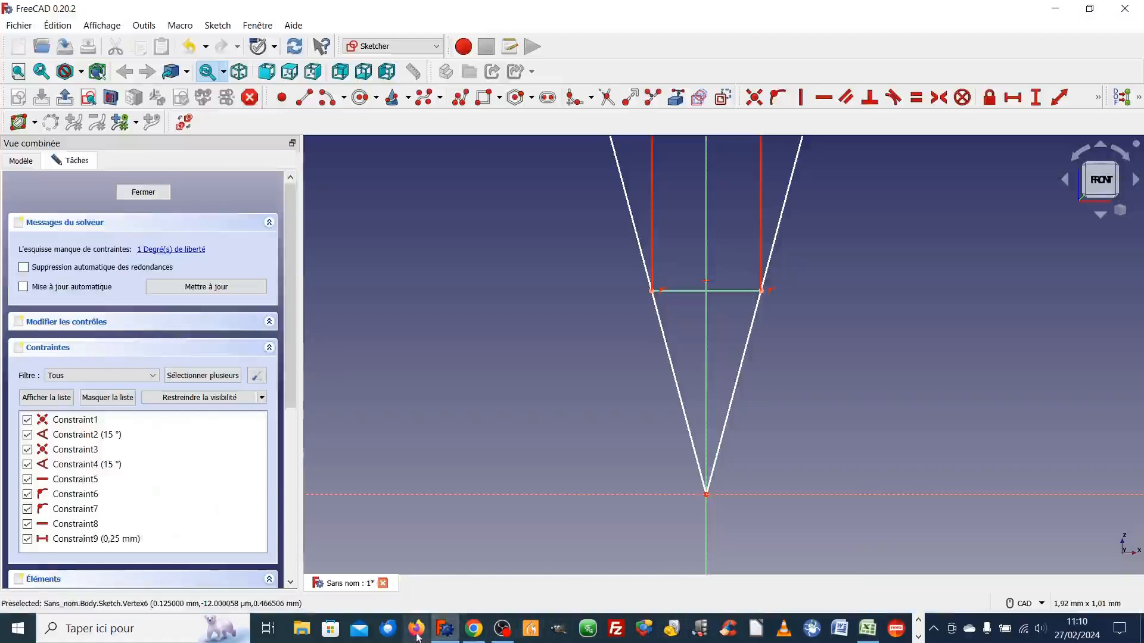
- Search Google for "fraise bois" in Chrome and examine the conical wood cutter image from Castorama
click(473, 630)
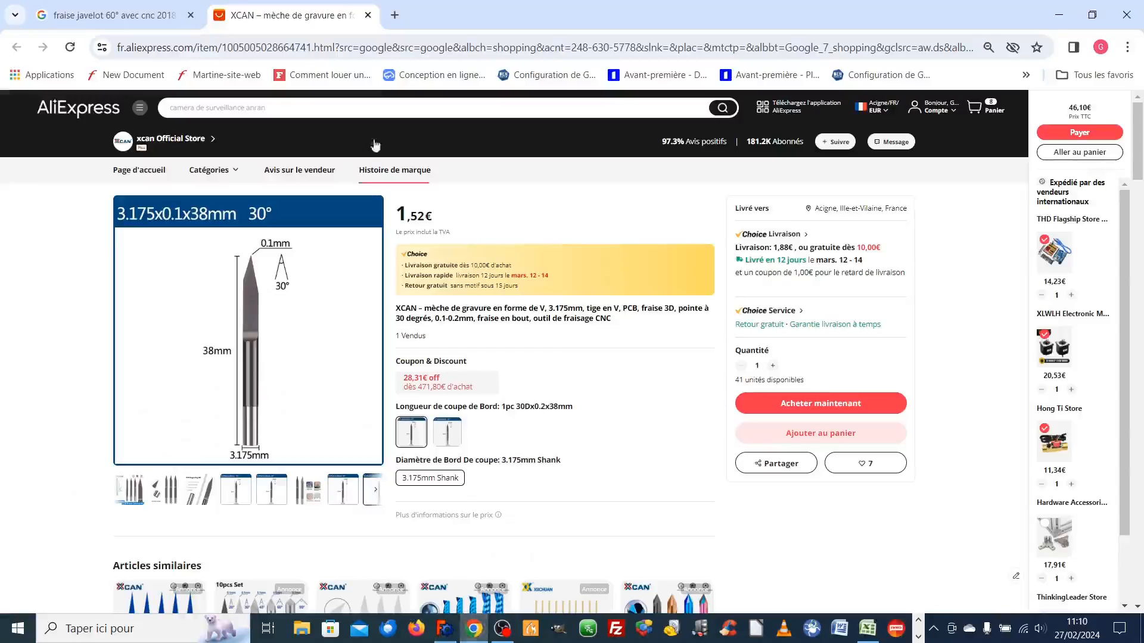
click(144, 18)
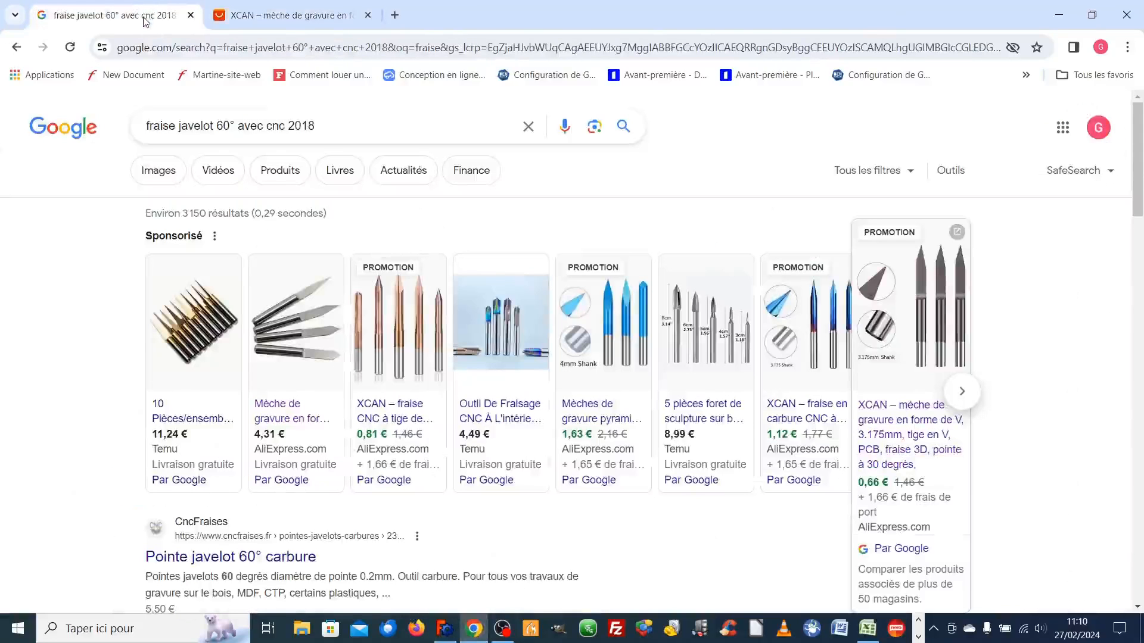
drag(343, 128, 179, 126)
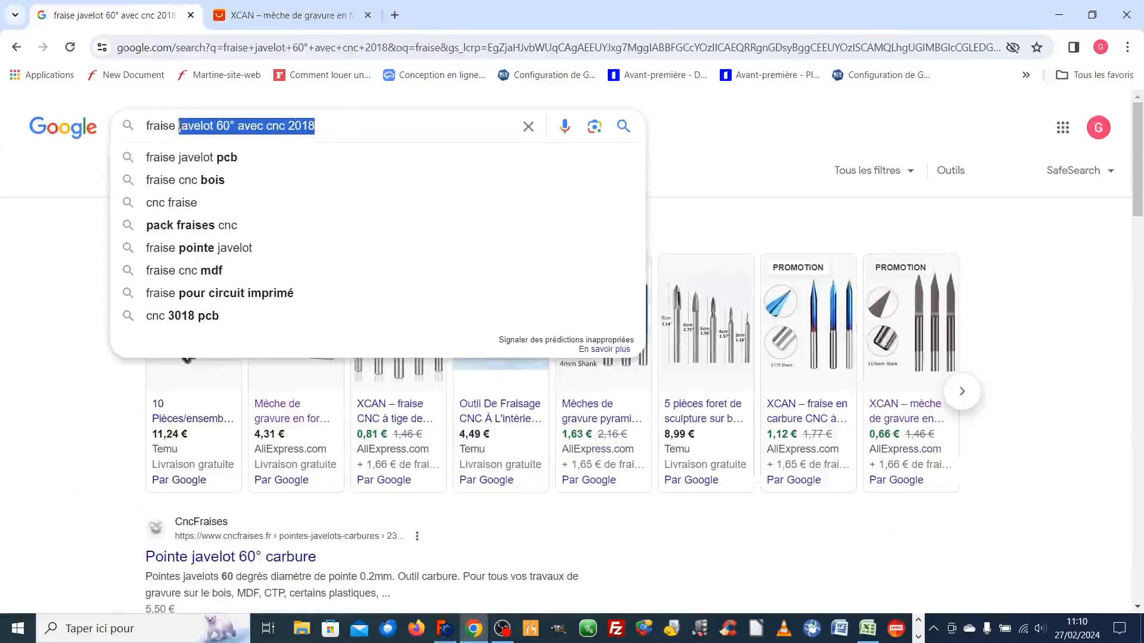
text(bois)
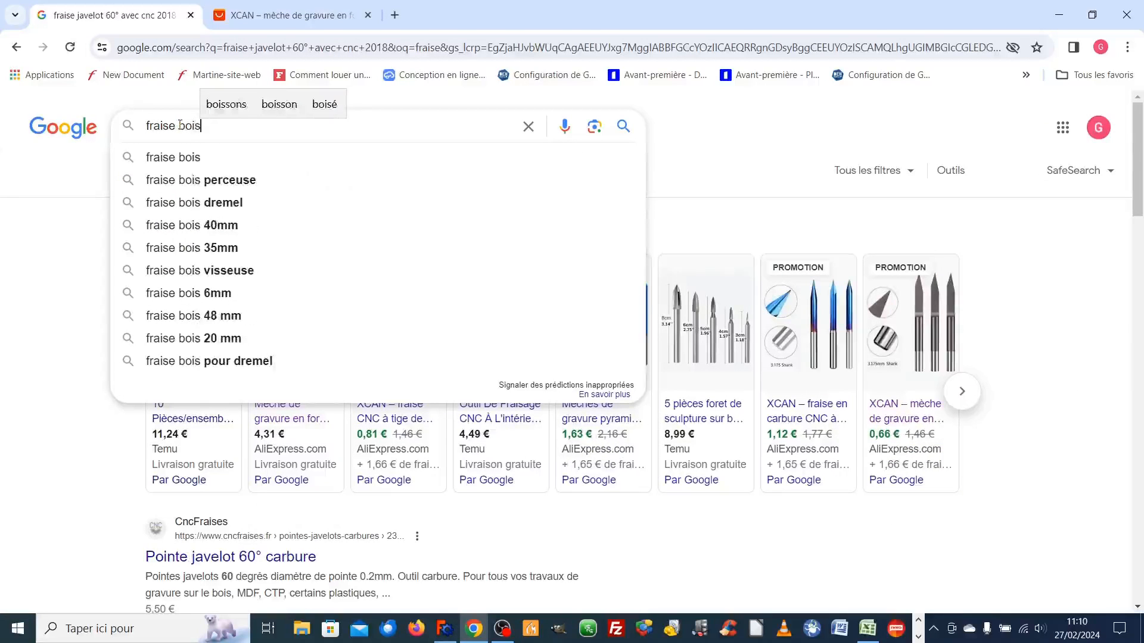
key(Return)
scroll(455, 434, down, 4)
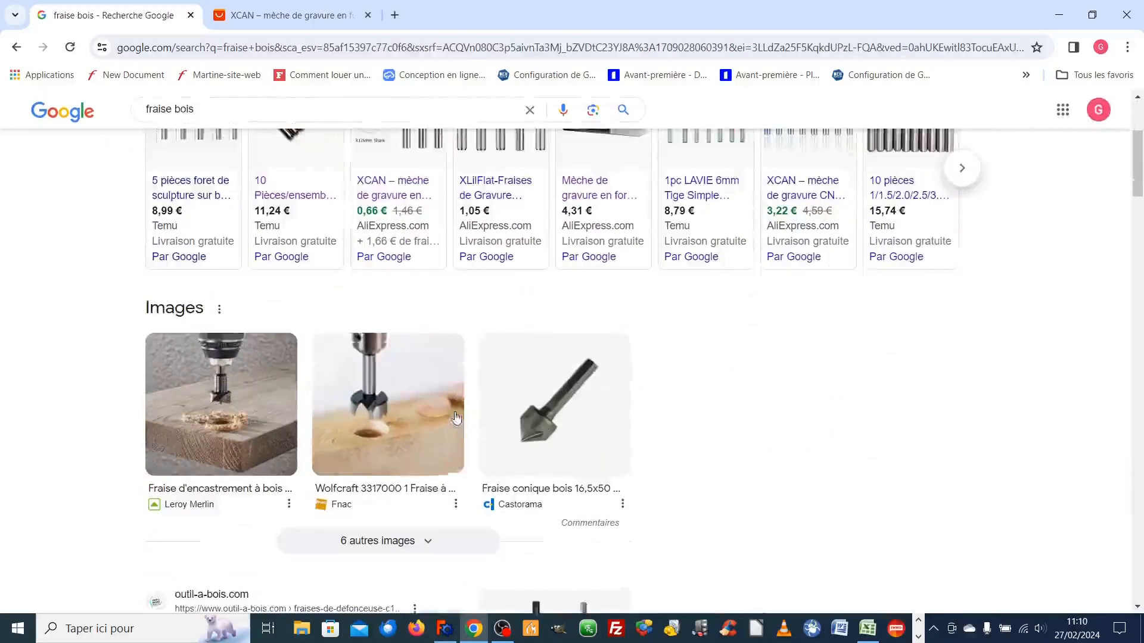
click(554, 331)
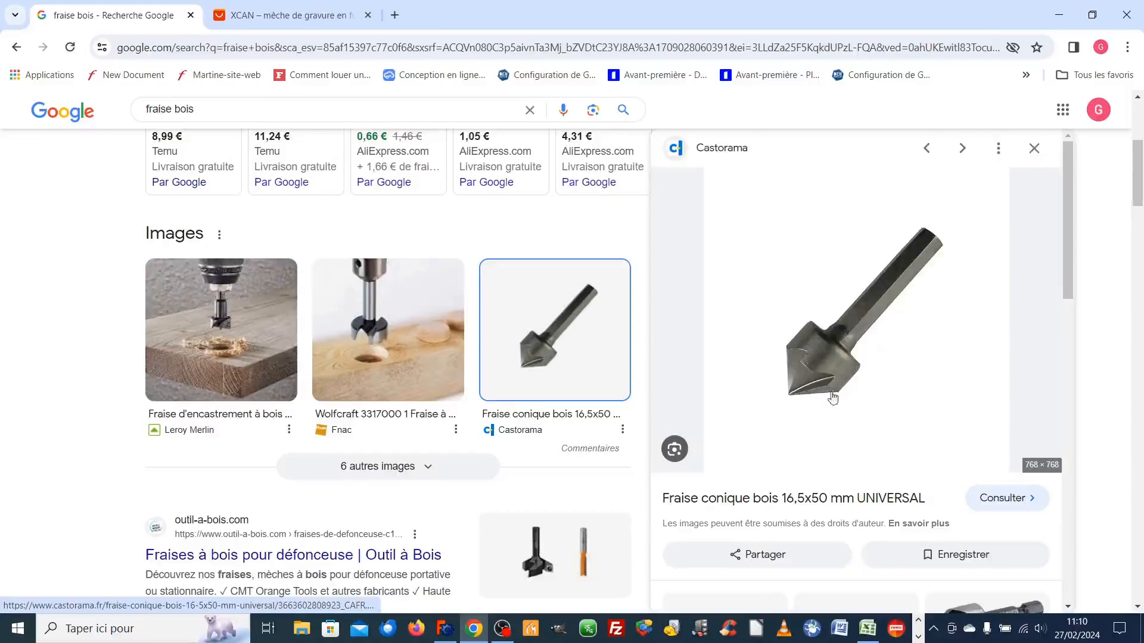
scroll(827, 403, down, 1)
scroll(802, 409, up, 1)
- Switch to FreeCAD and check the vertical distance between the V tip and the horizontal line's right endpoint without keeping the constraint
key(alt+Tab)
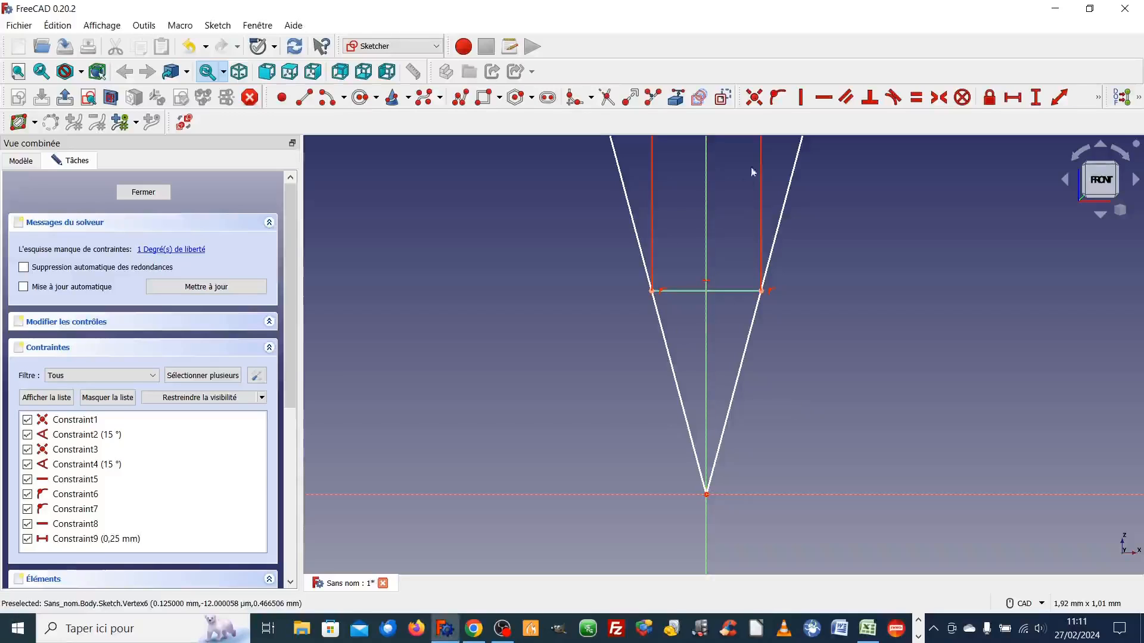
click(761, 291)
click(707, 495)
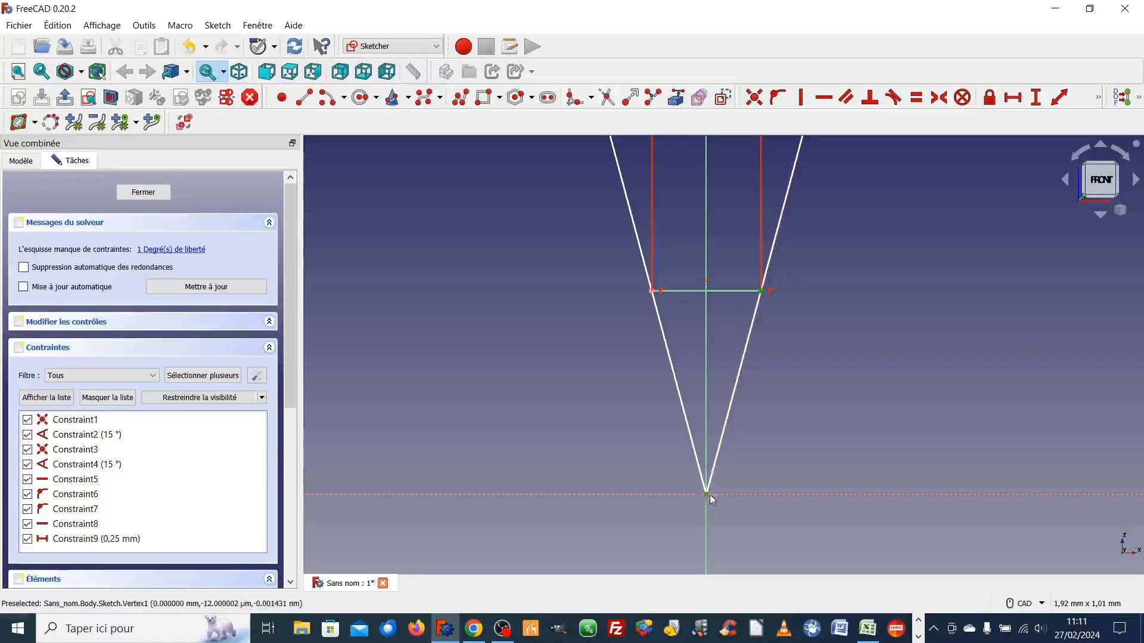
click(1039, 100)
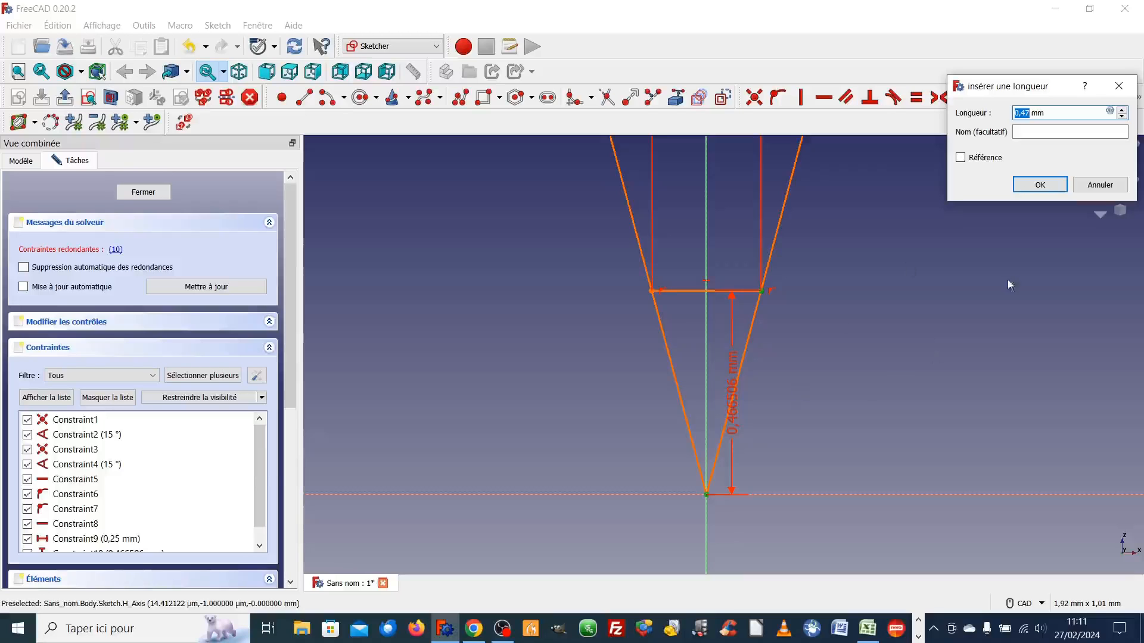
click(1100, 185)
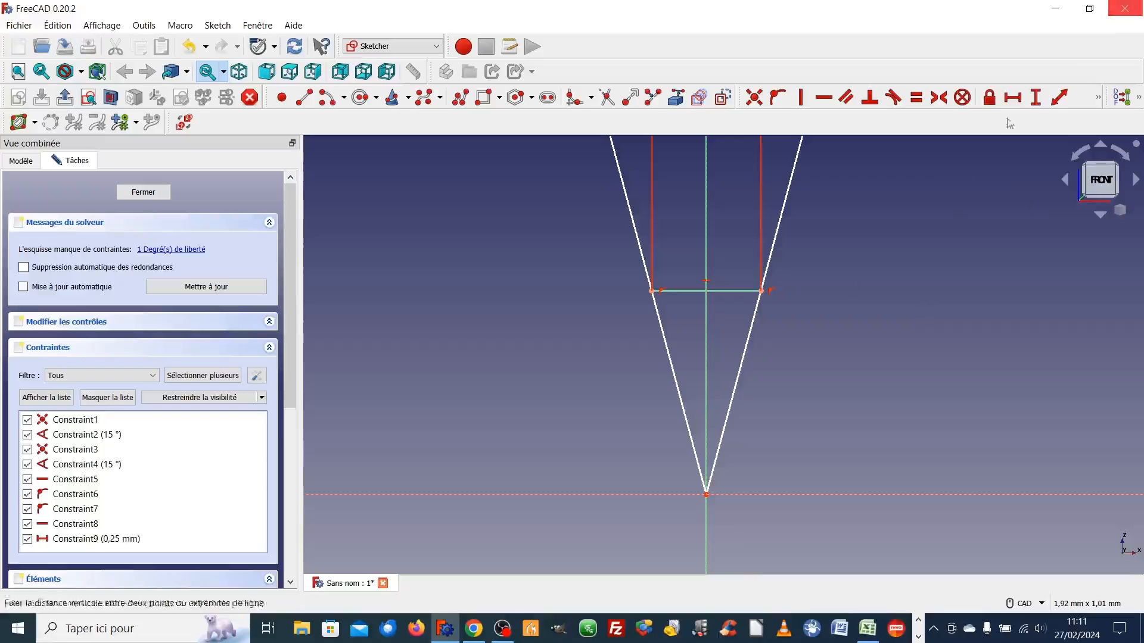
- Close the V-bit document without saving its changes and create a new empty document
click(382, 583)
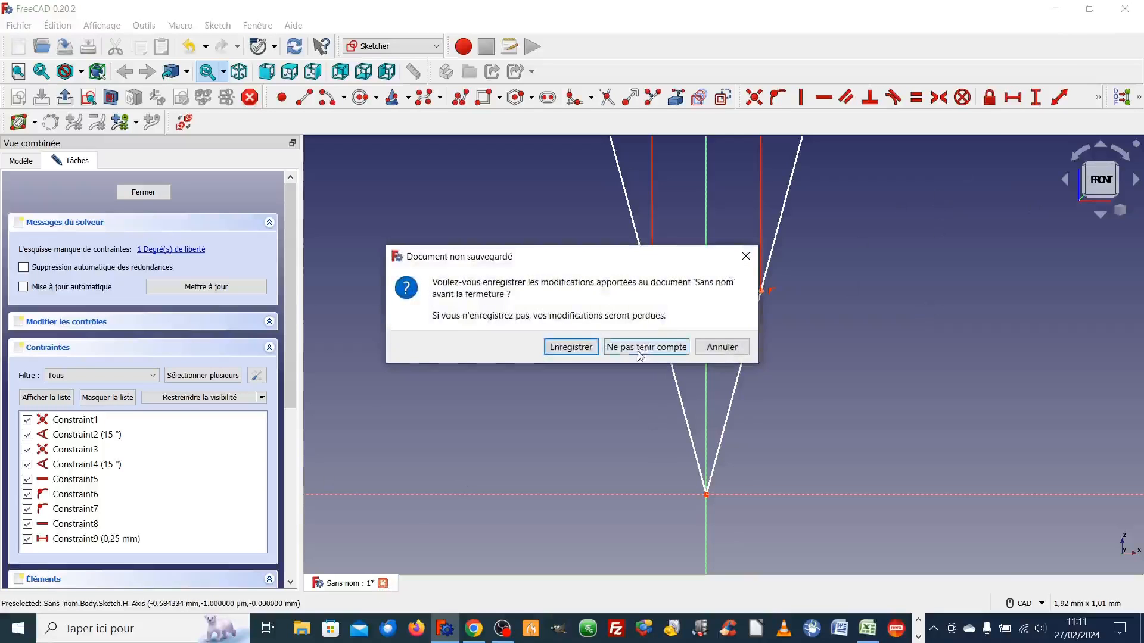
click(638, 351)
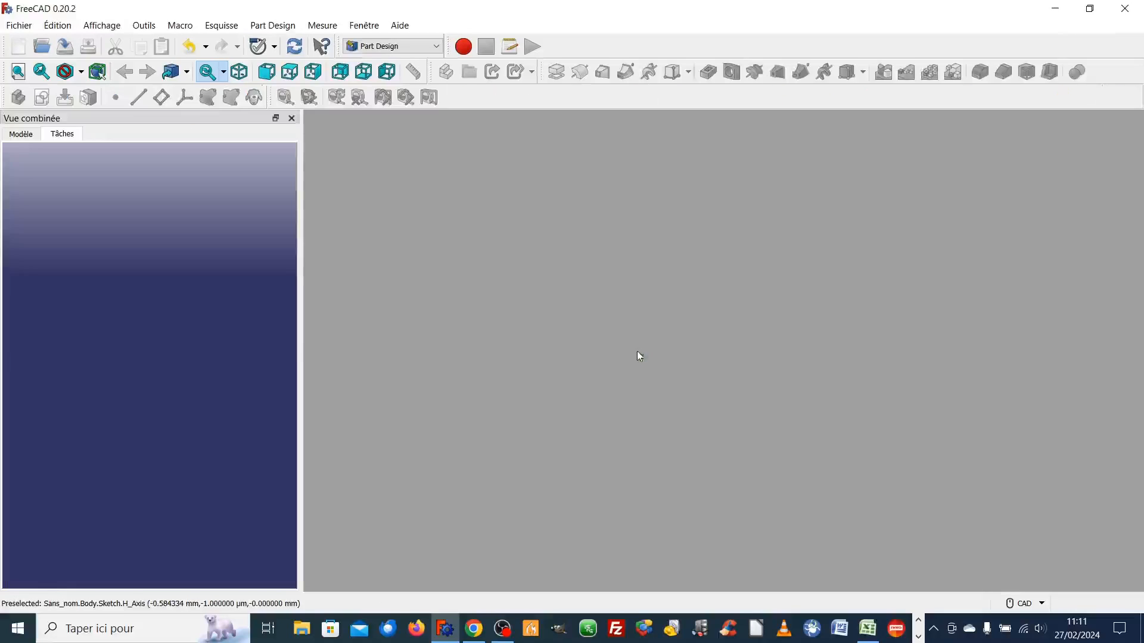
click(17, 28)
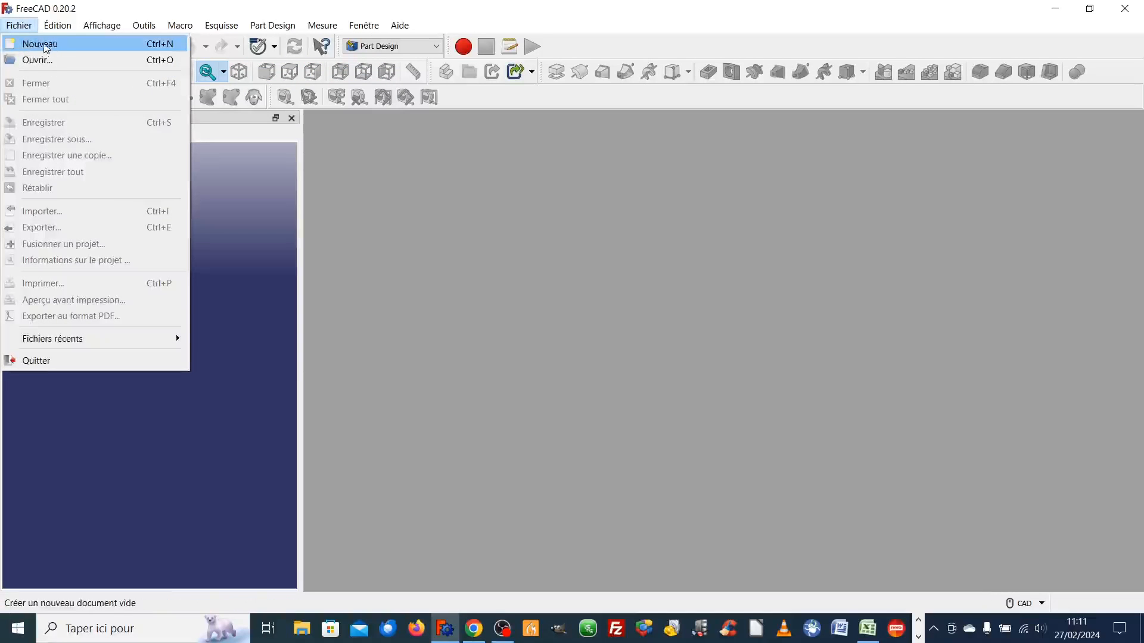
click(40, 47)
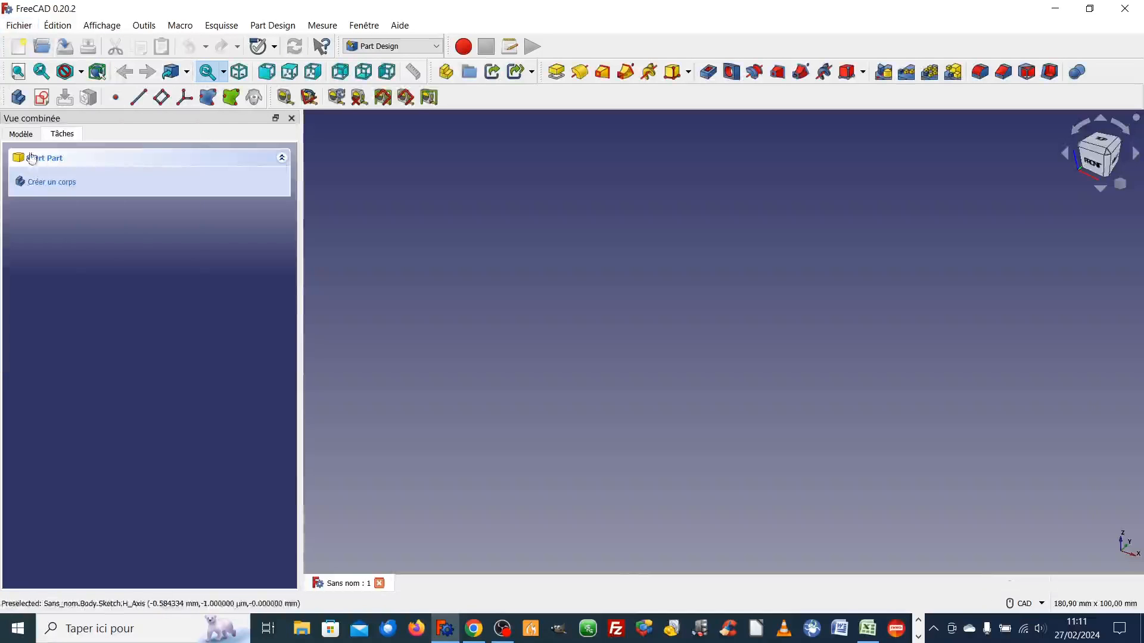
- Start a new sketch on the XY_Plane base plane
click(41, 98)
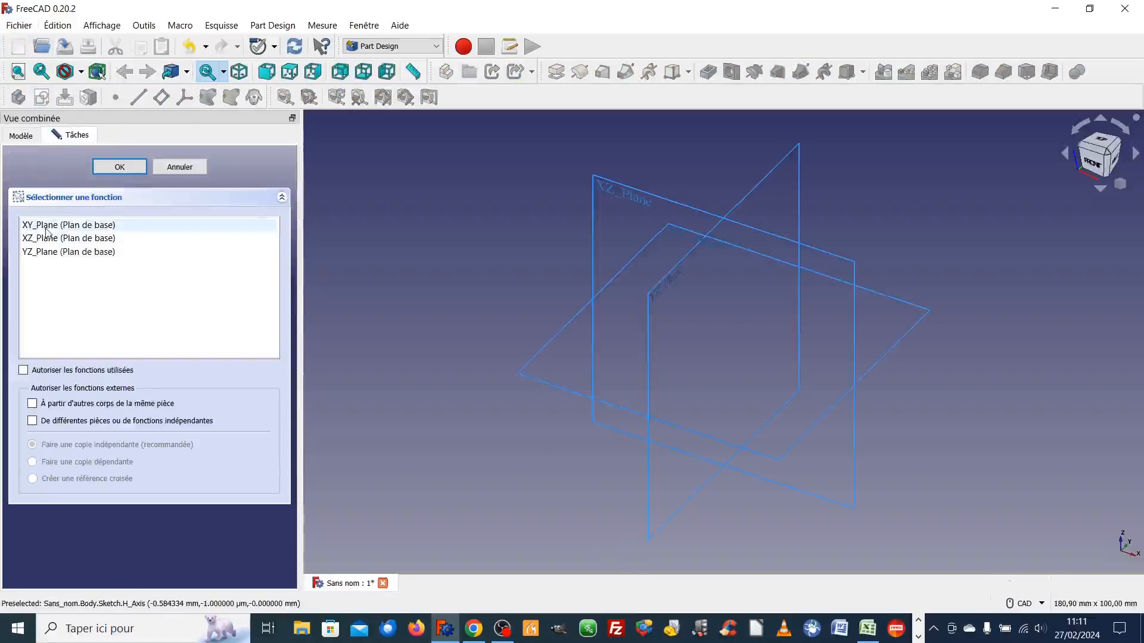
click(48, 225)
click(119, 167)
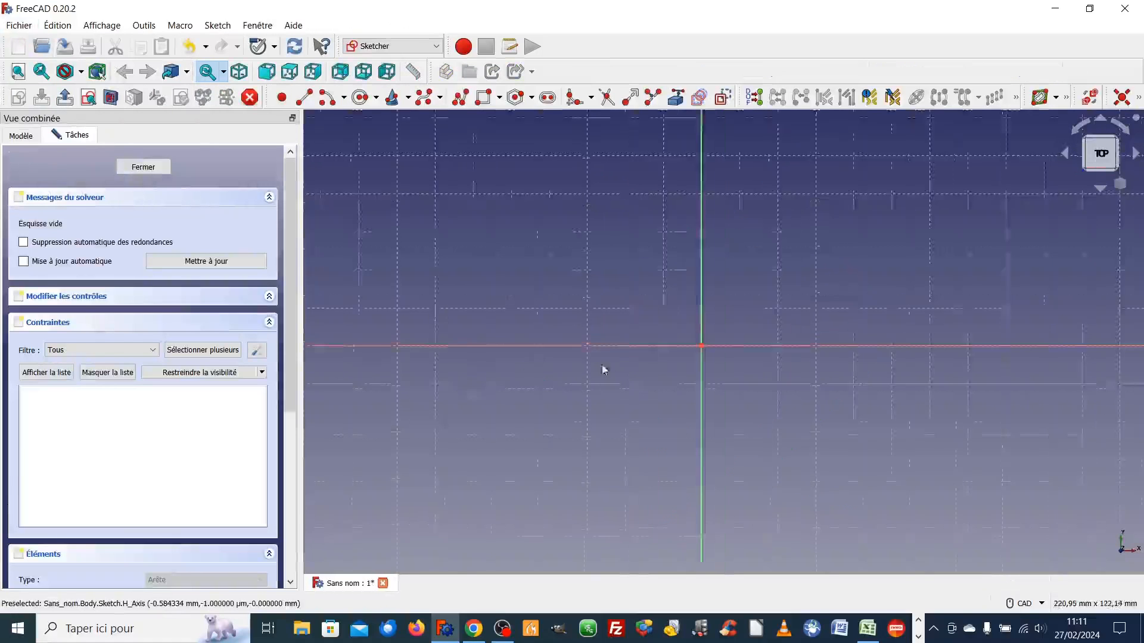
- Draw a rectangle of about 148 by 102 mm with its lower-left corner on the sketch origin
scroll(736, 451, up, 2)
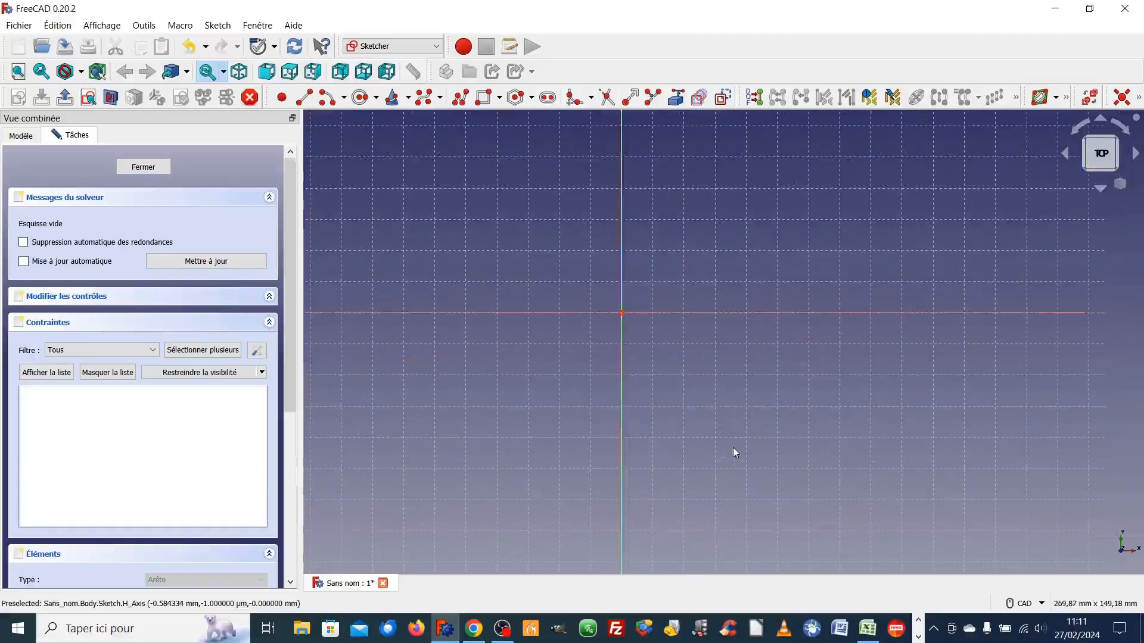
middle_drag(691, 400, 676, 481)
scroll(674, 481, down, 2)
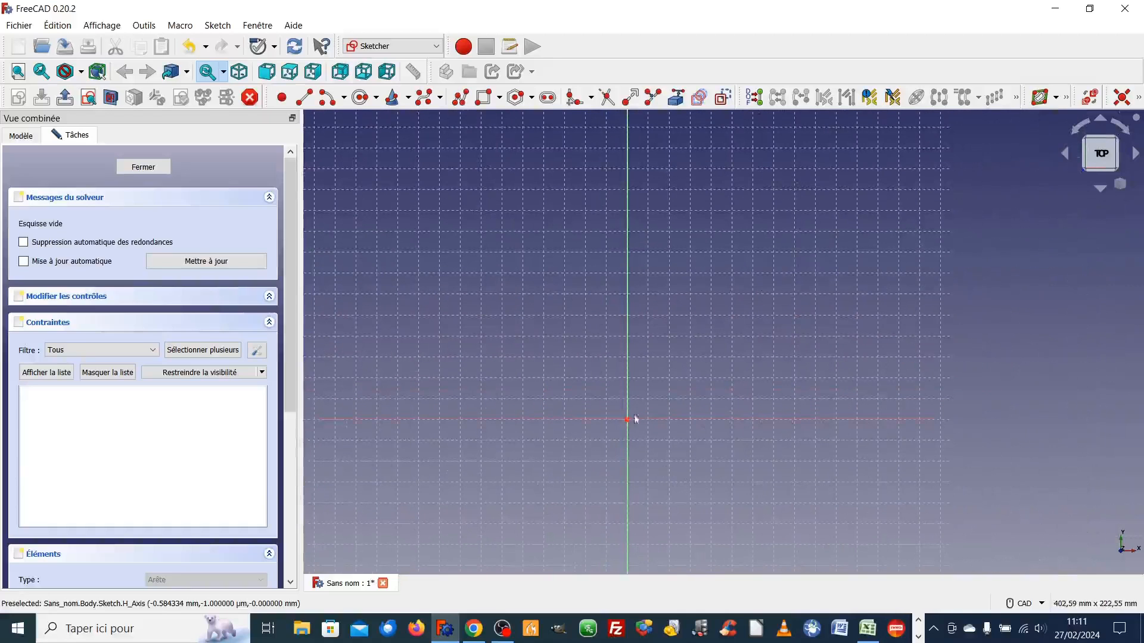
click(484, 97)
click(628, 419)
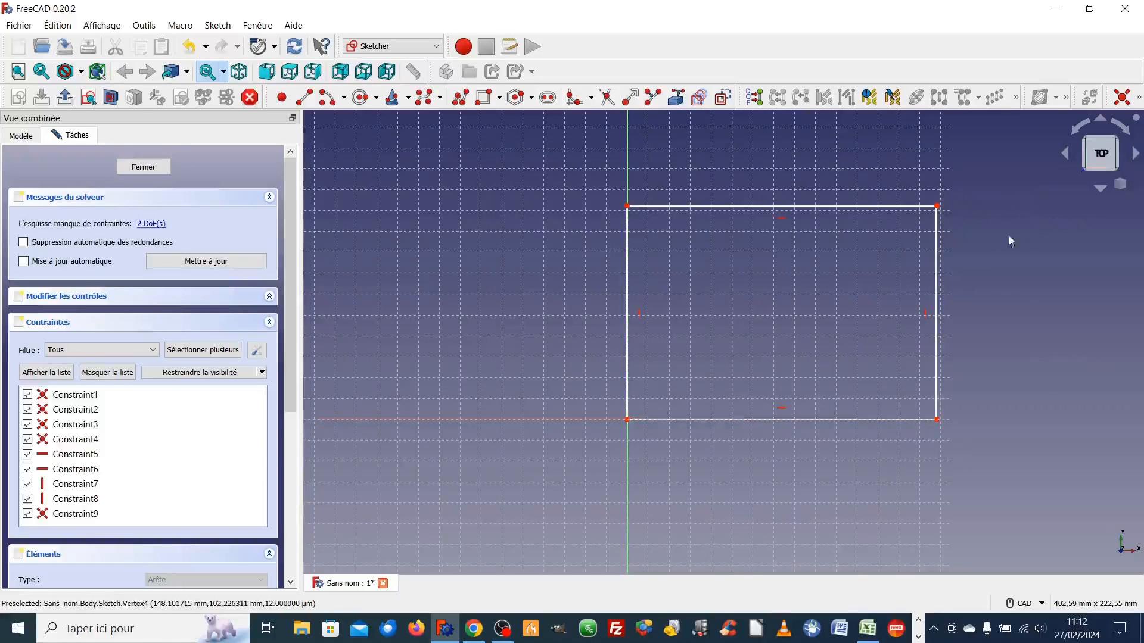
click(803, 206)
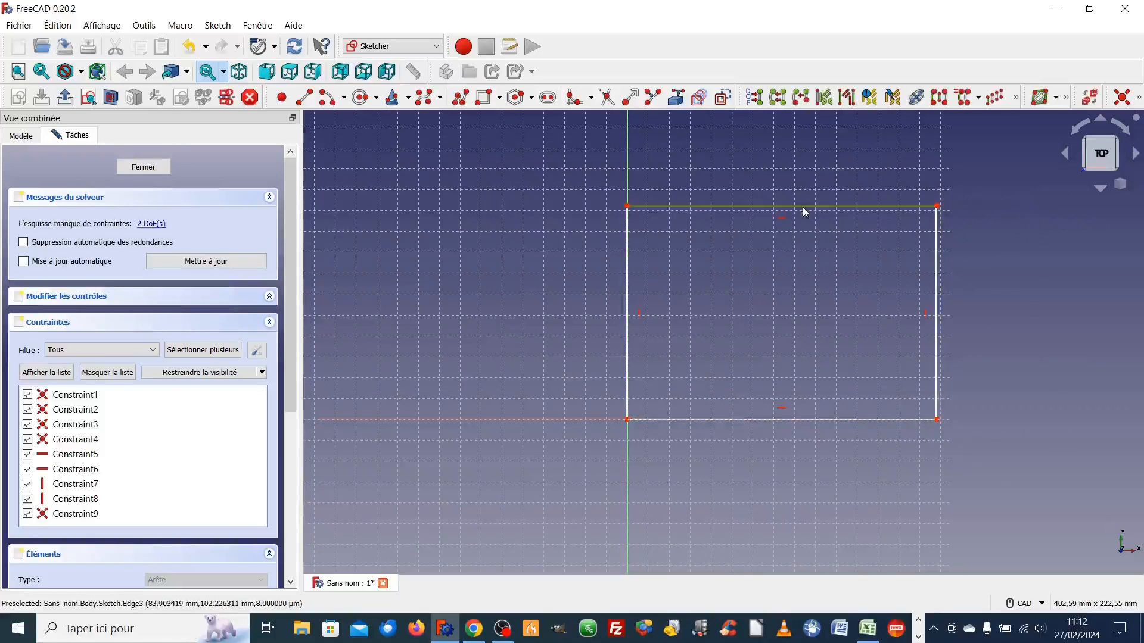
click(1141, 102)
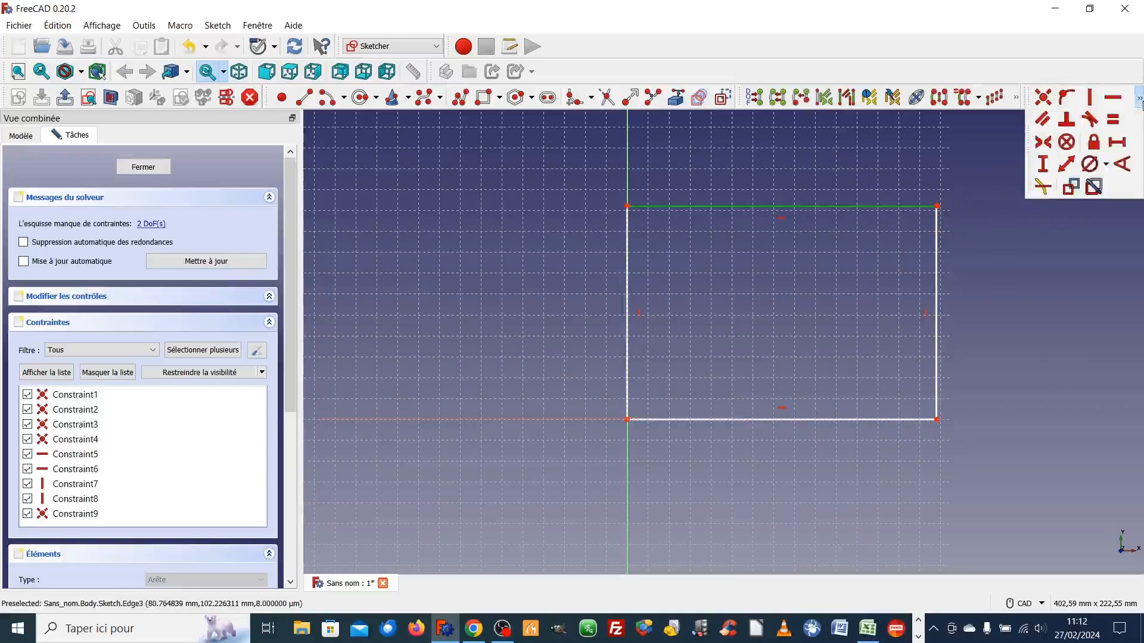
click(406, 211)
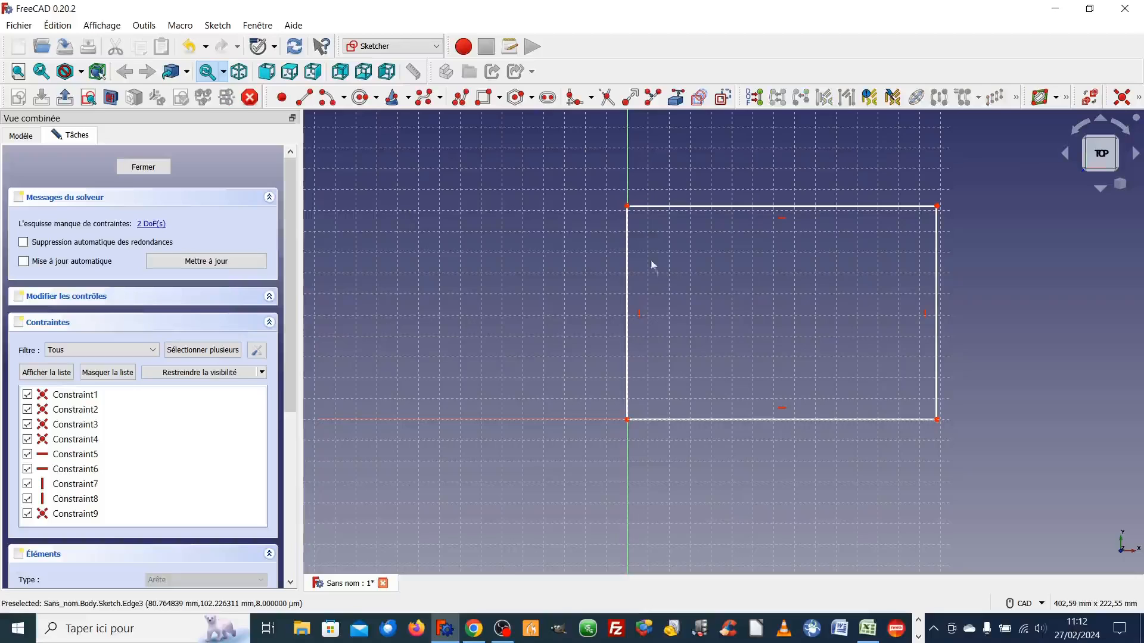
click(686, 207)
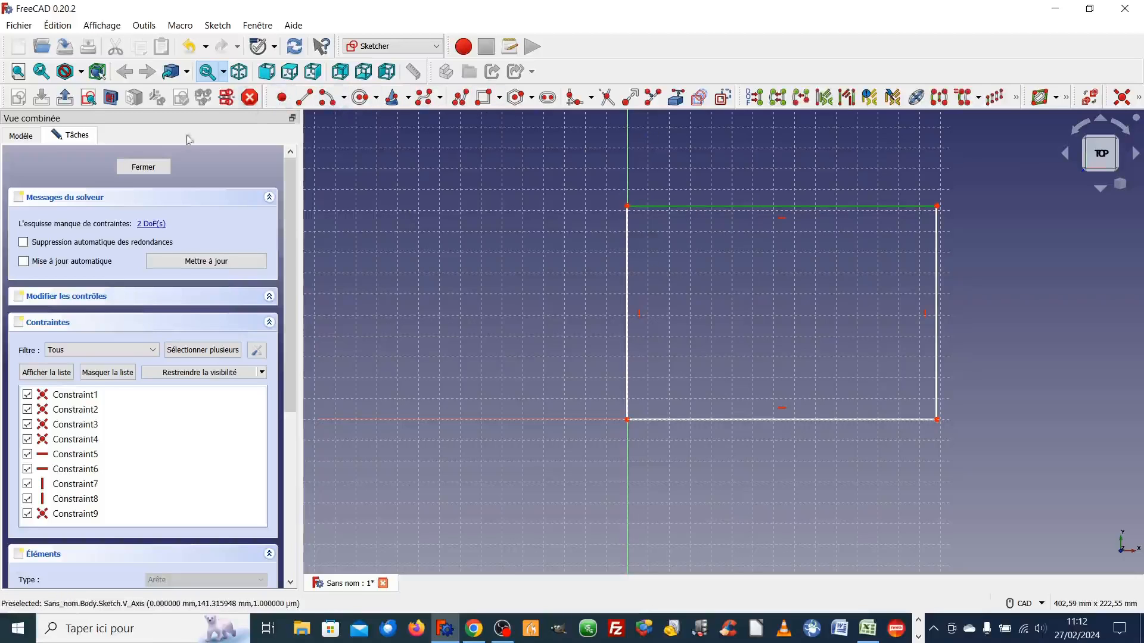
click(21, 137)
click(66, 138)
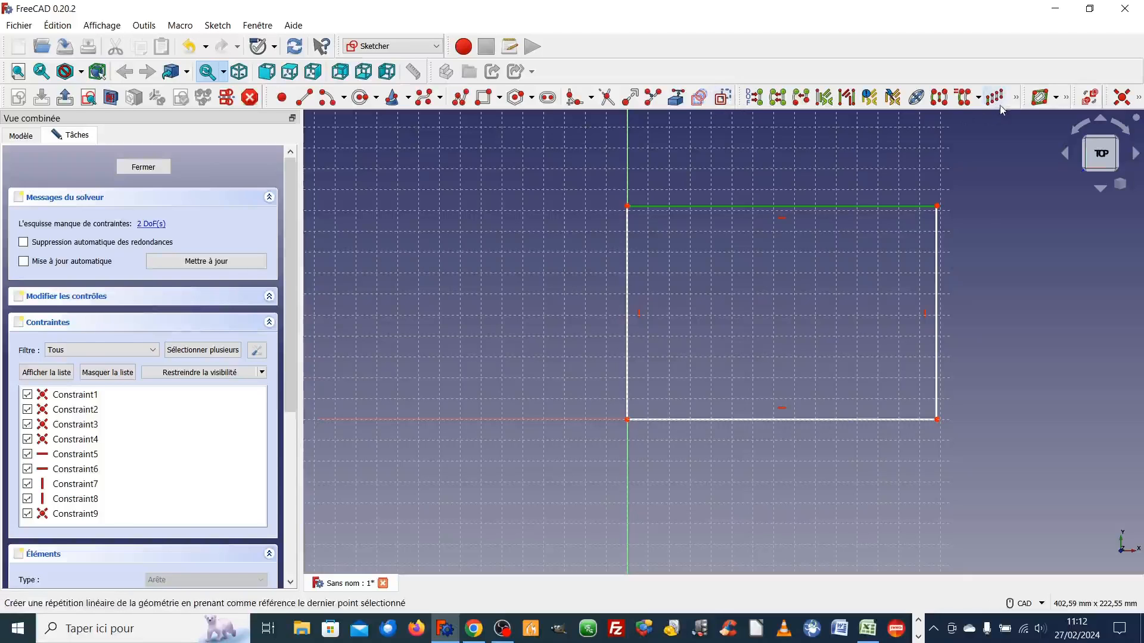
click(23, 136)
click(75, 137)
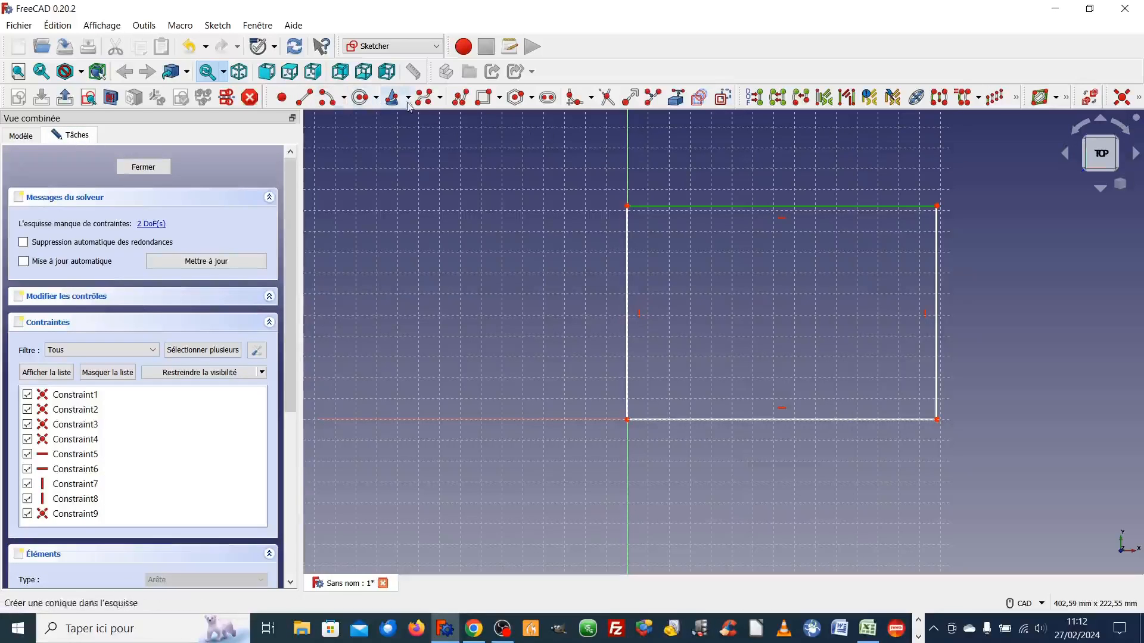
click(1016, 97)
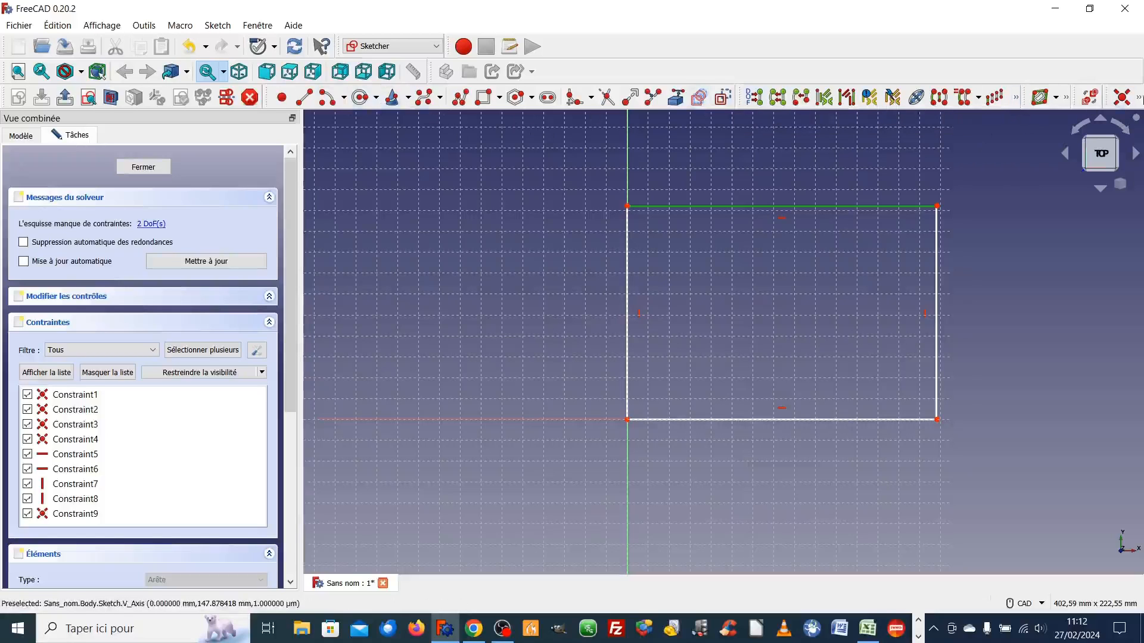
- Relocate the set of sketch constraint tools one row up so that all of them are displayed
click(1138, 98)
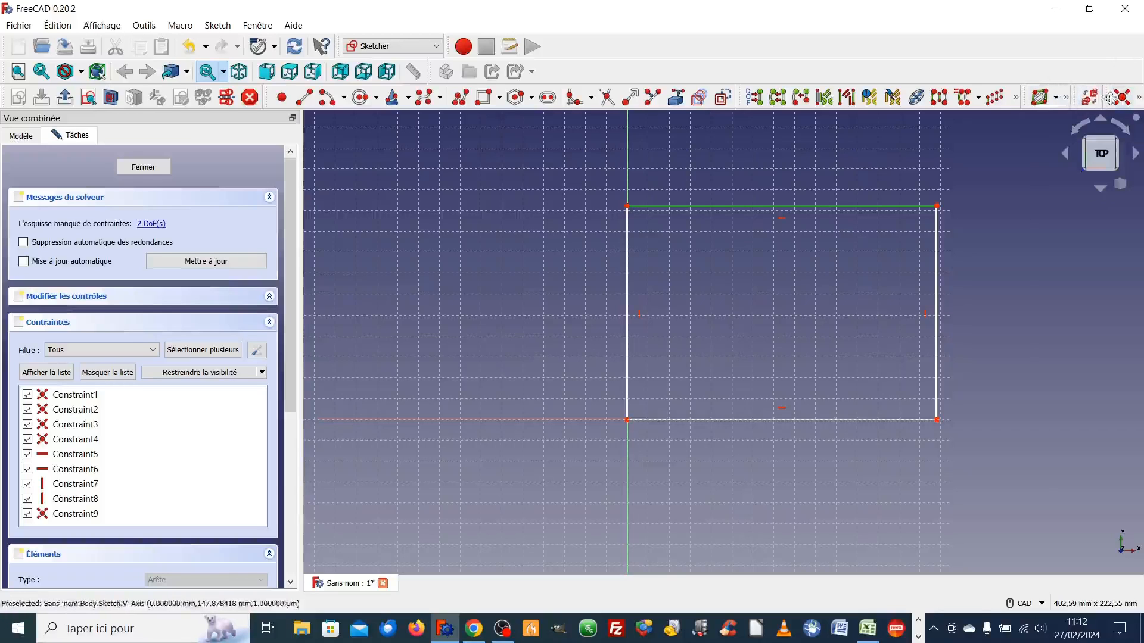
drag(1106, 98, 541, 74)
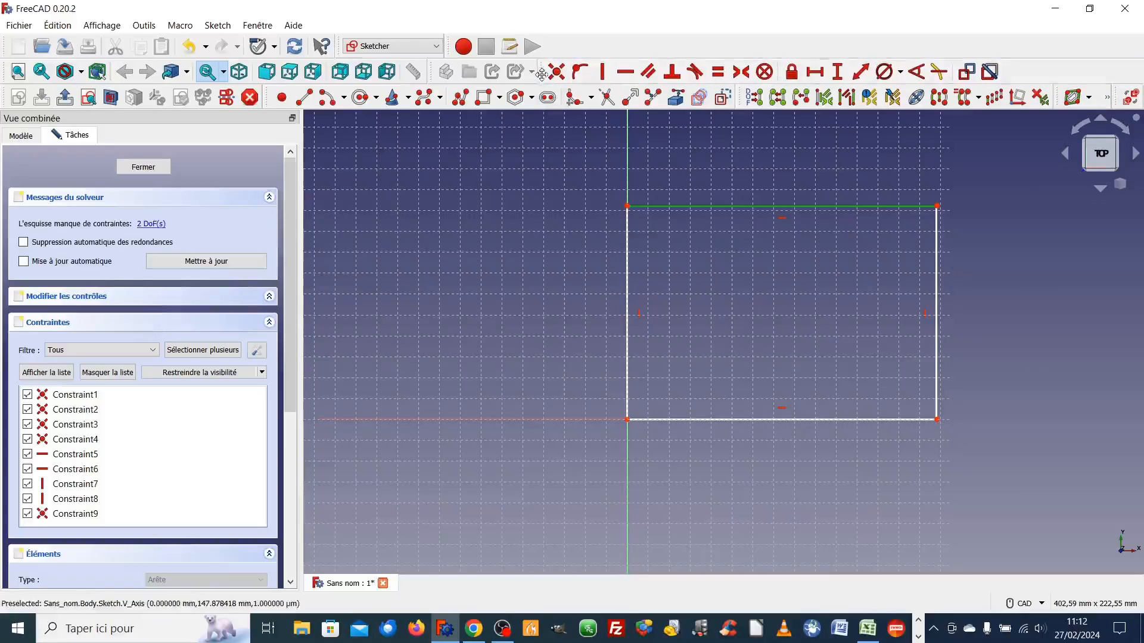
click(839, 181)
- Constrain the rectangle's top edge to a horizontal length of 300-4, giving 296 mm
click(814, 208)
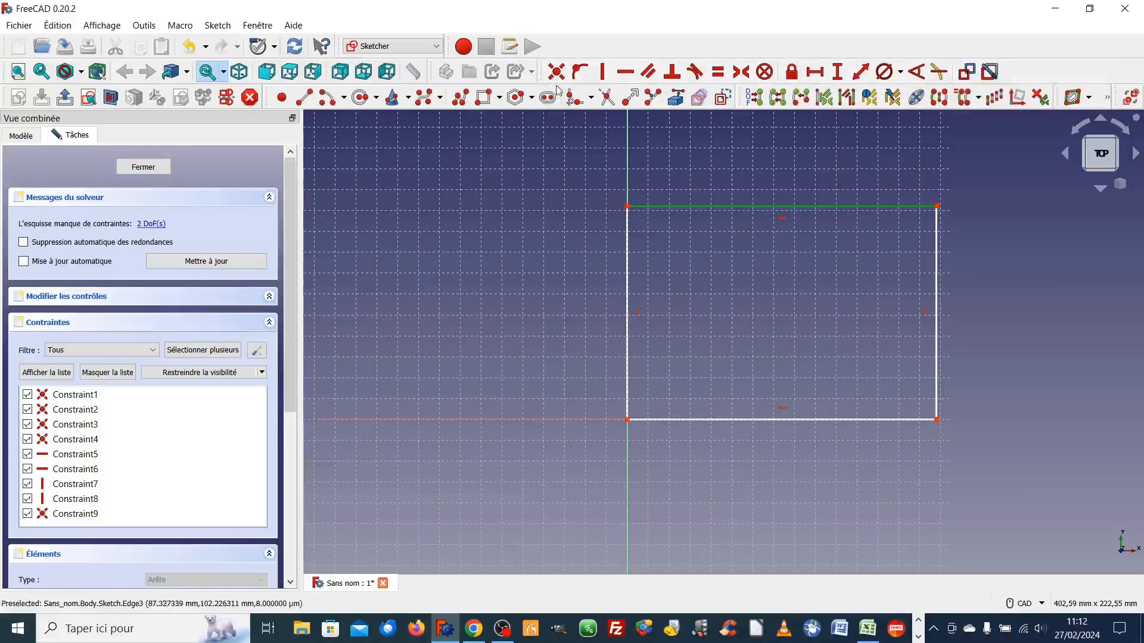
click(815, 77)
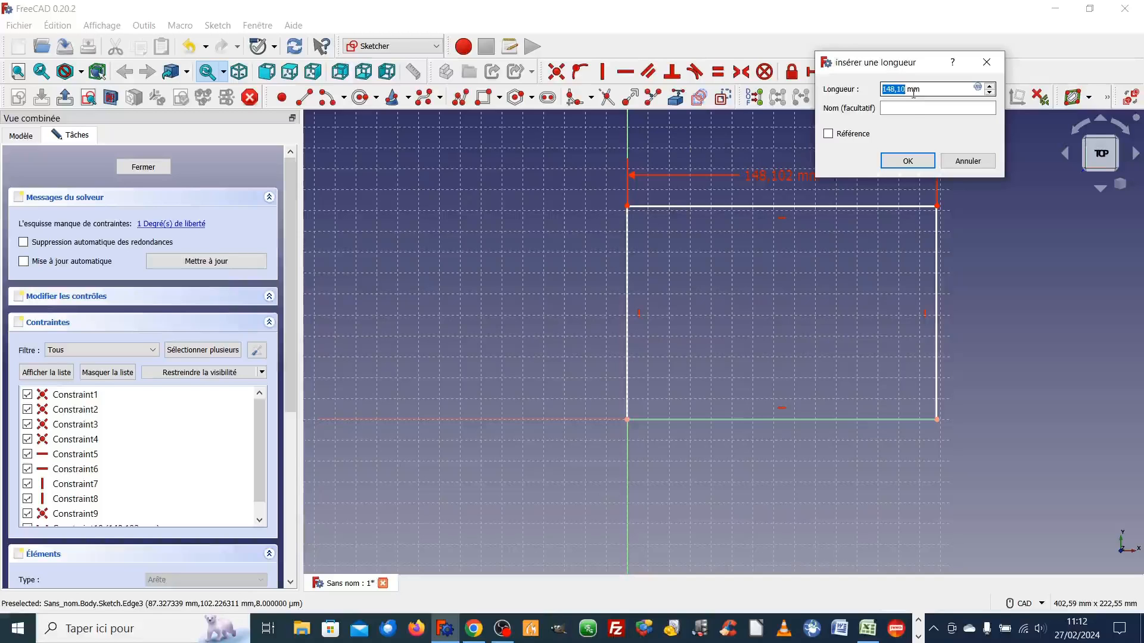
text(300-4)
key(Return)
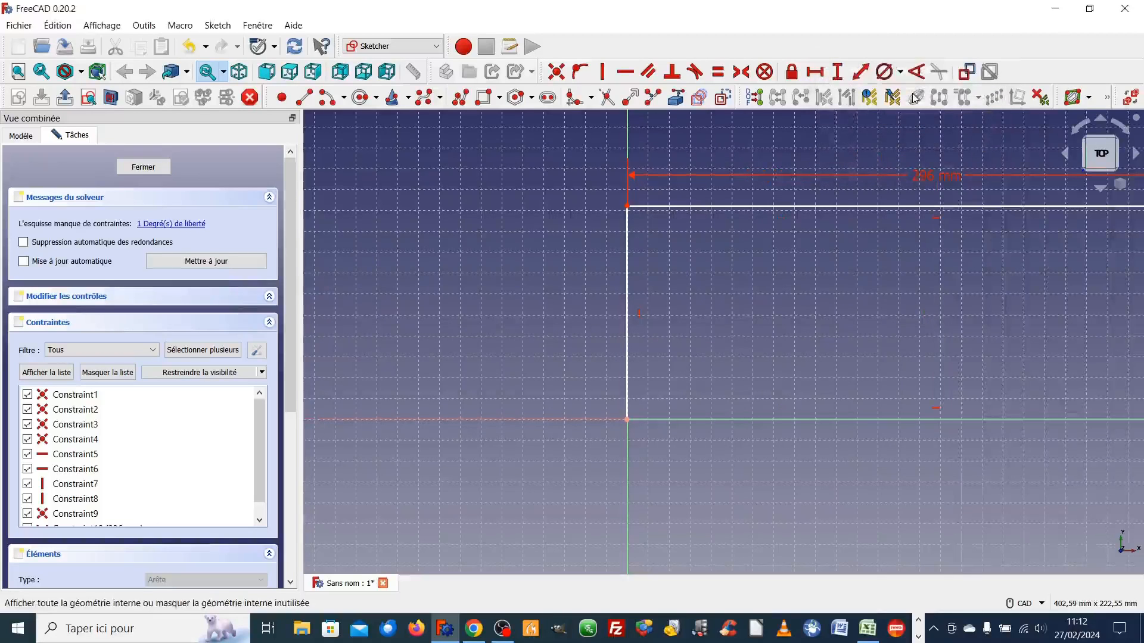
- Constrain the rectangle's right edge to a vertical length of 180-40, giving 140 mm
scroll(1013, 319, down, 3)
middle_drag(989, 316, 733, 302)
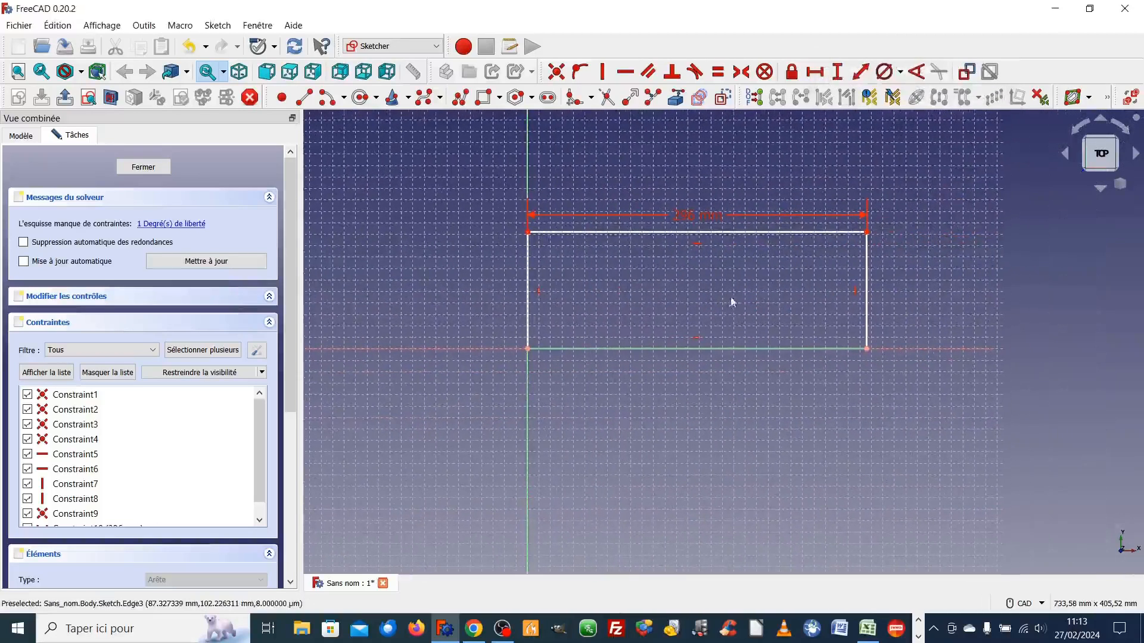
click(867, 269)
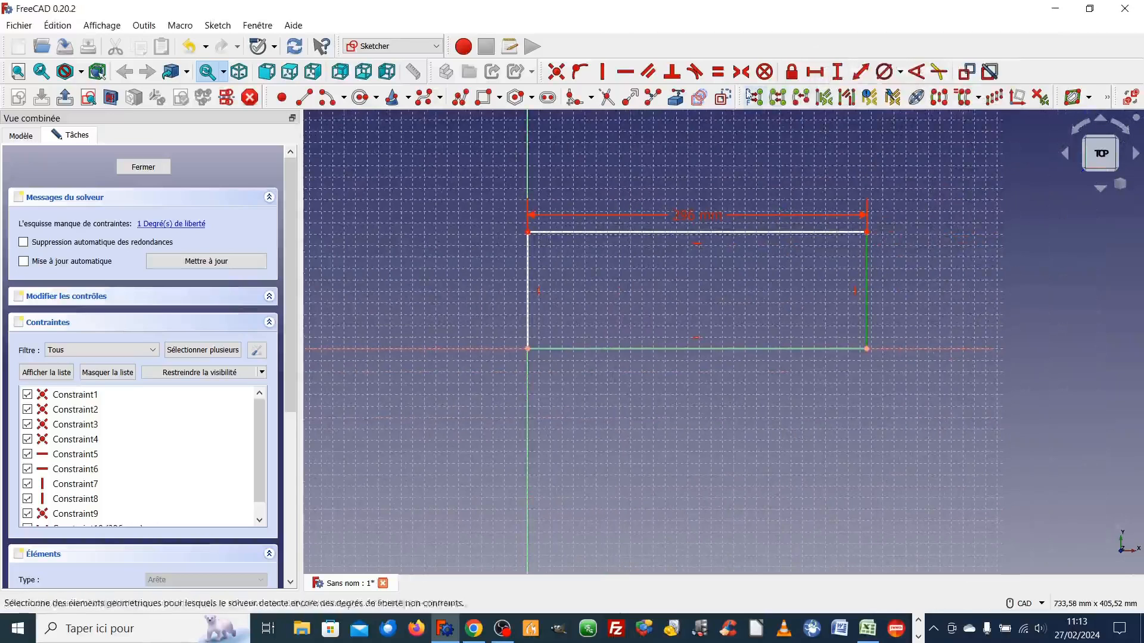
click(838, 74)
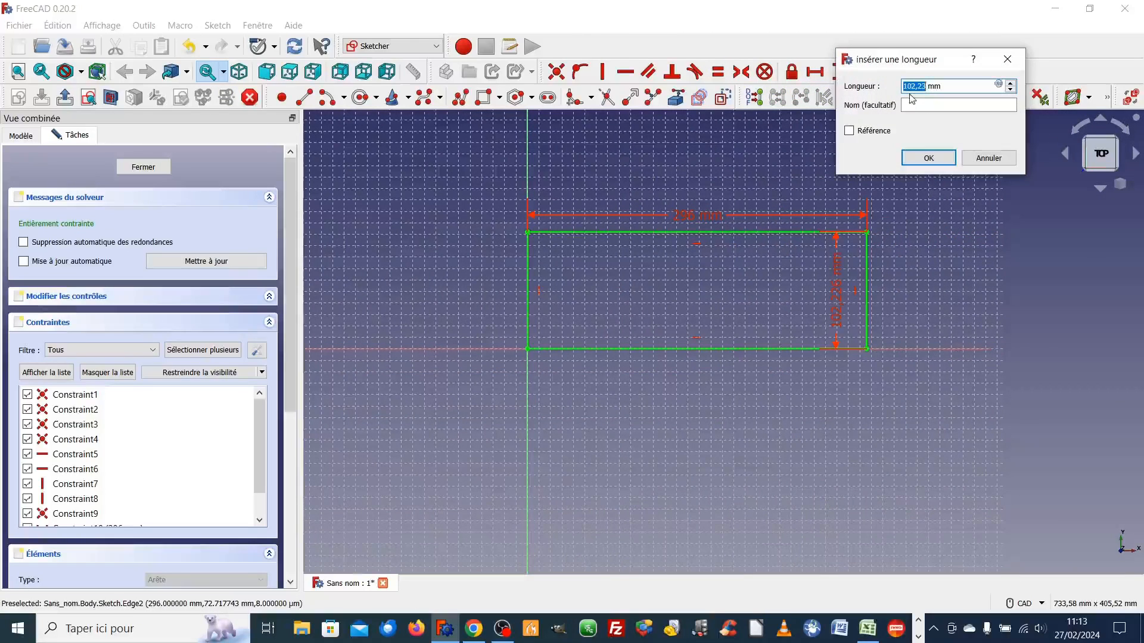
text(180-40)
key(Return)
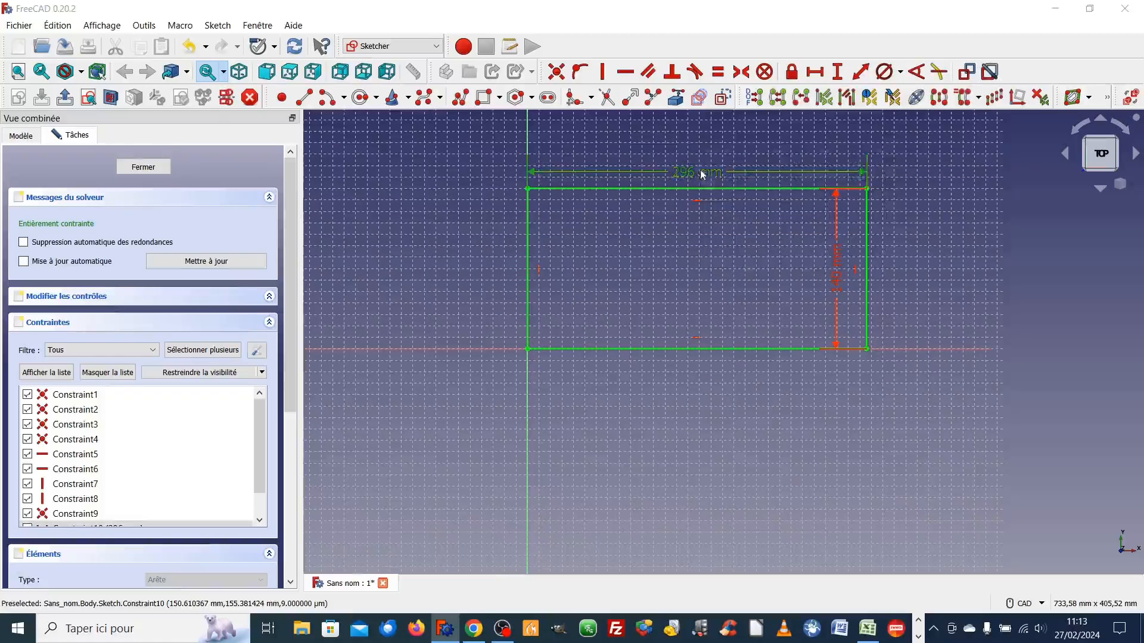
- Change the rectangle's horizontal length constraint to 300-40, giving 260 mm
double_click(703, 174)
drag(812, 185, 736, 189)
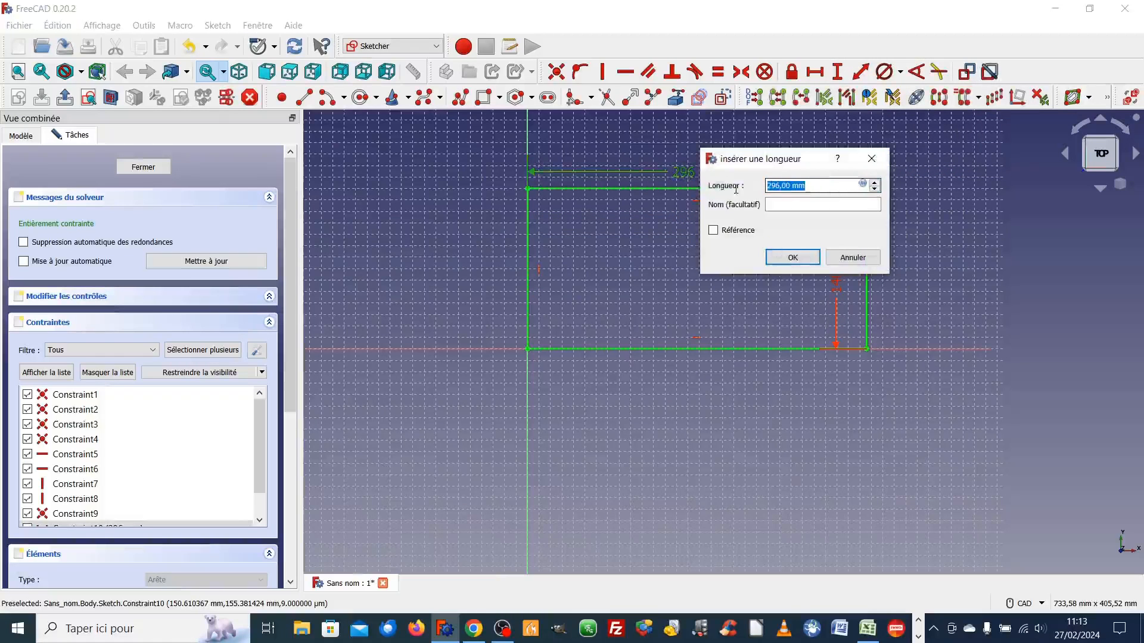
text(300-40)
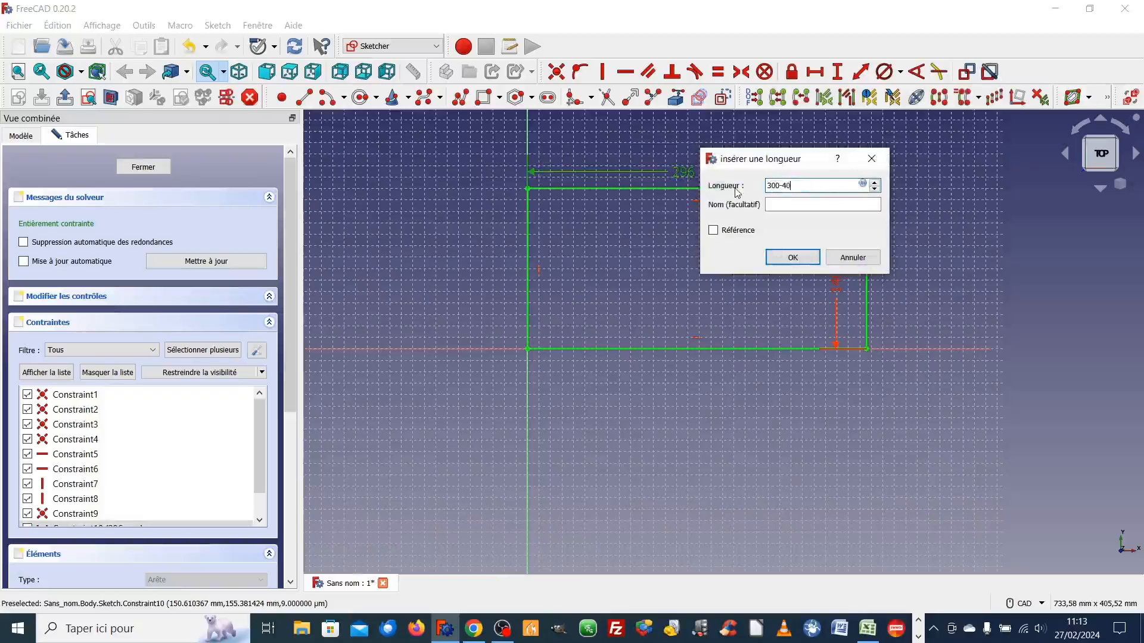
key(Return)
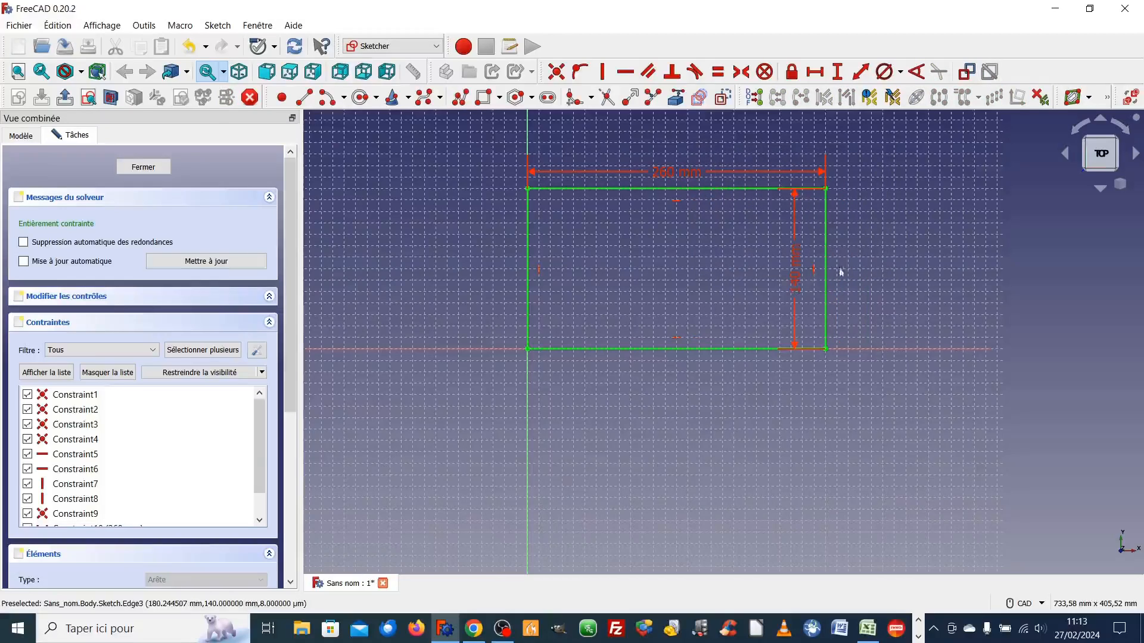
- Move the vertical dimension outside the rectangle's right edge and set its length to 180-20, giving 160 mm
drag(798, 275, 877, 263)
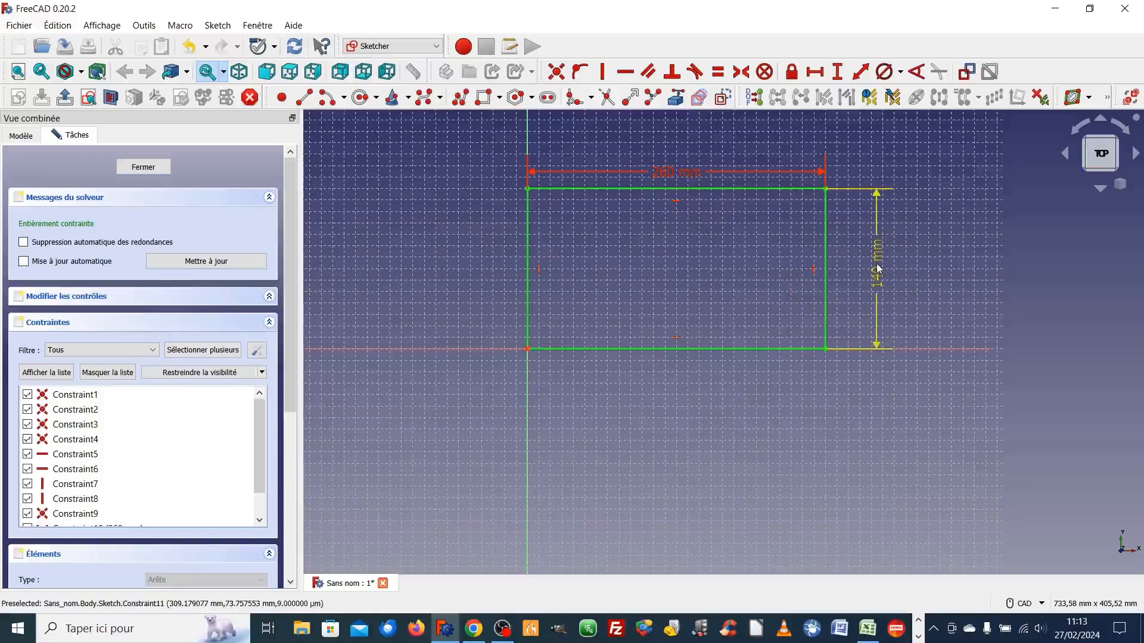
double_click(877, 265)
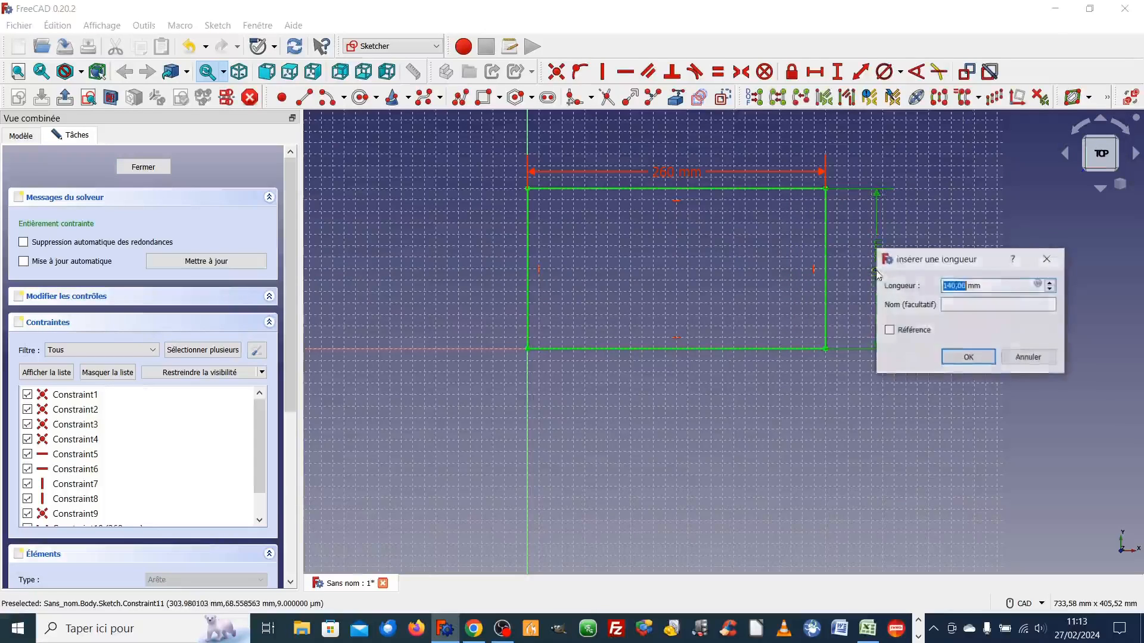
key(ctrl+a)
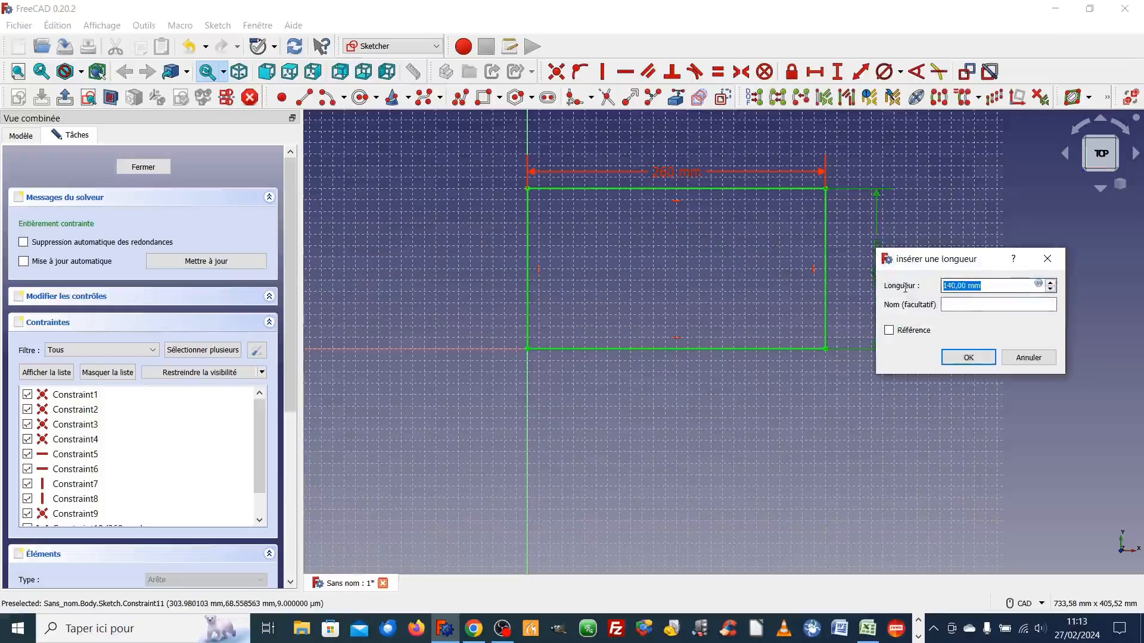
text(180-20)
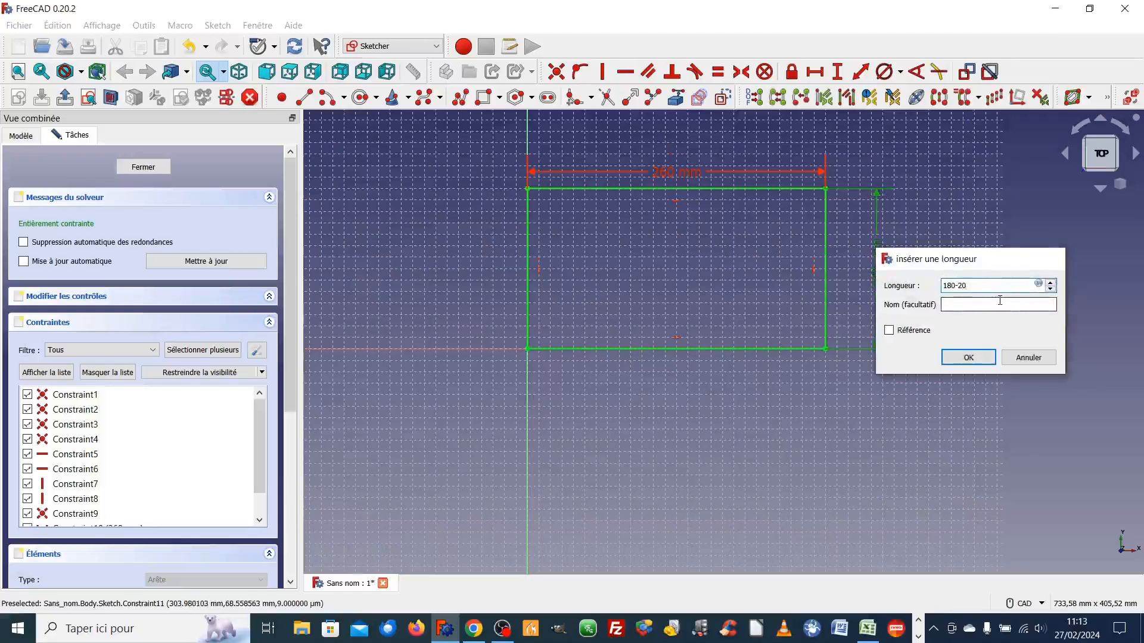
key(Return)
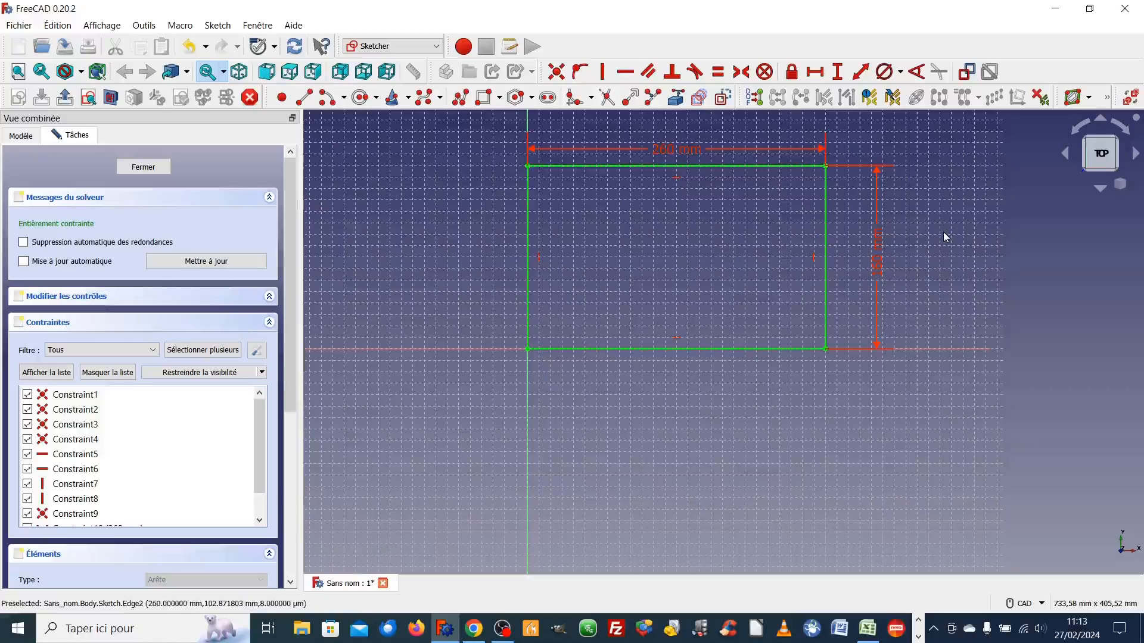
- Convert all four edges of the 260 by 160 mm rectangle to construction geometry
scroll(603, 380, up, 2)
scroll(585, 395, down, 2)
middle_drag(572, 391, 606, 461)
mouse_move(536, 224)
mouse_down()
mouse_move(596, 460)
mouse_move(923, 479)
mouse_up()
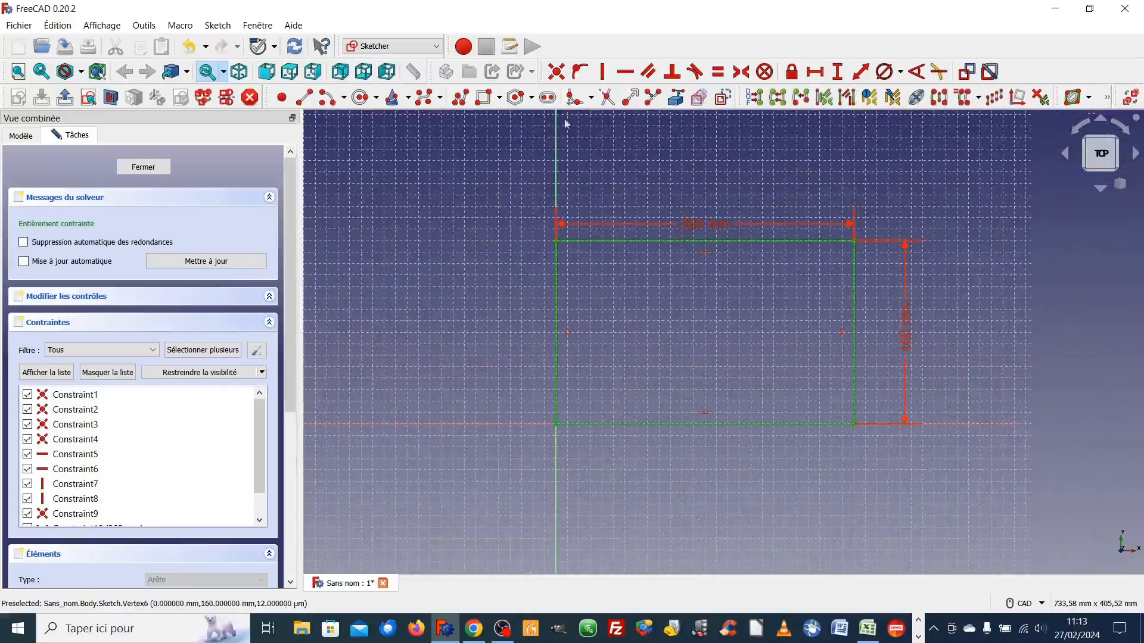
click(723, 98)
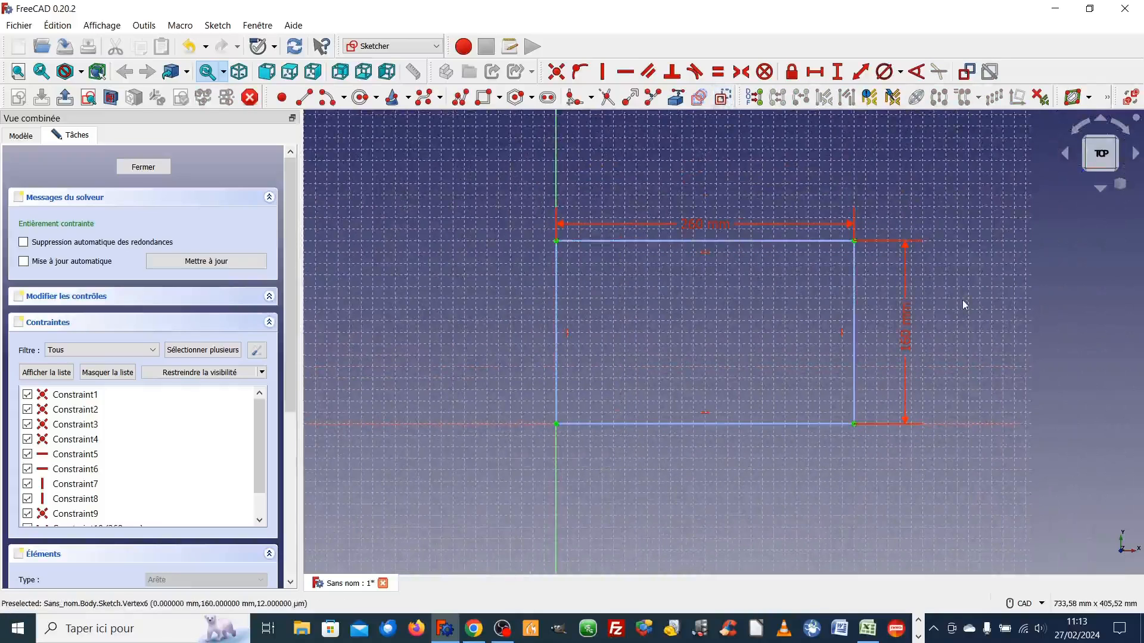
- Draw a second rectangle of about 150 by 19 mm inside the construction frame, near its lower-left corner
scroll(762, 355, up, 2)
scroll(760, 355, up, 1)
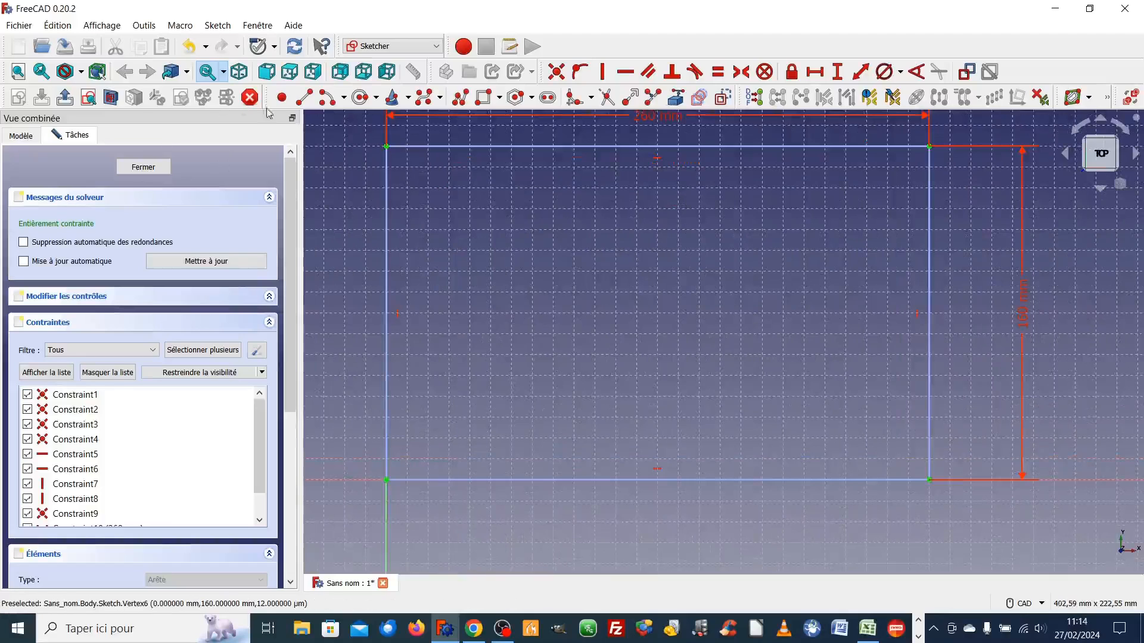
click(485, 99)
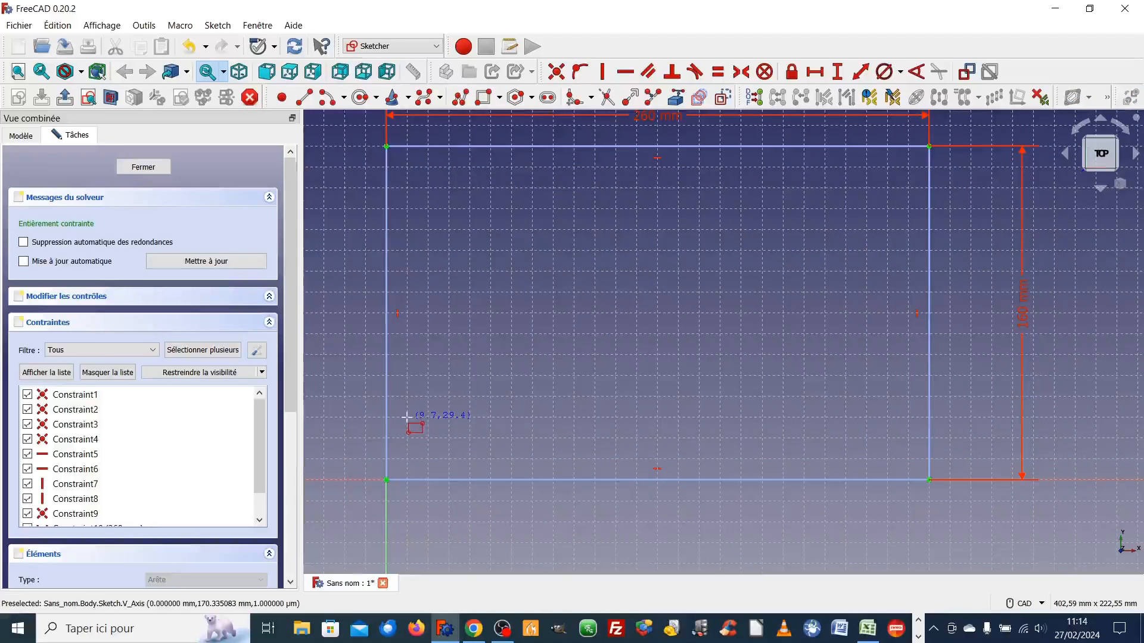
click(406, 418)
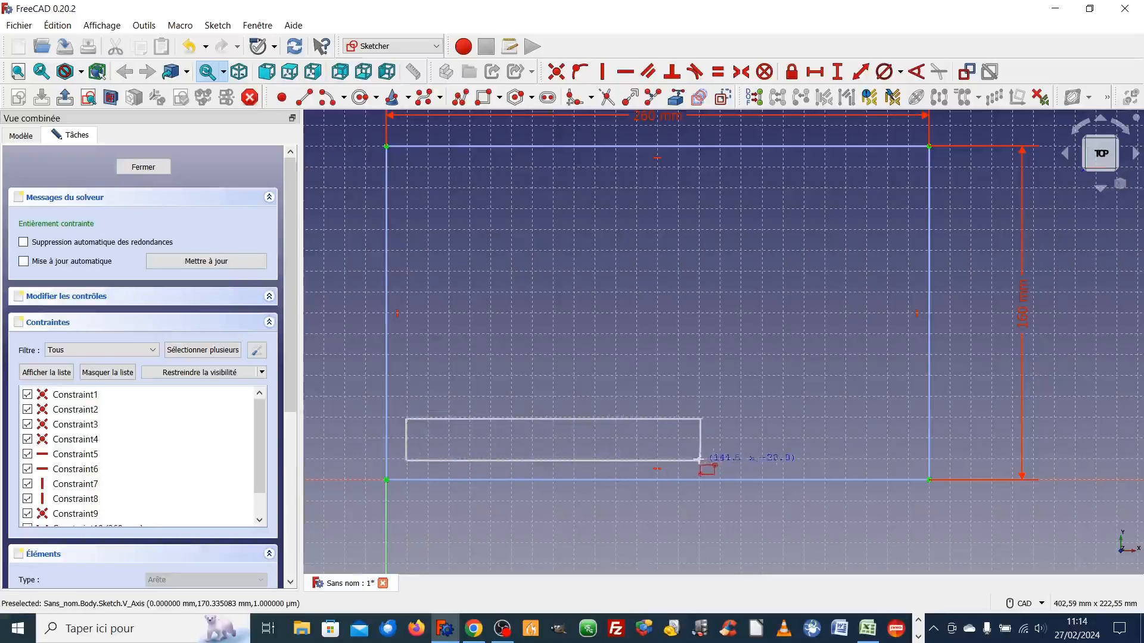
click(721, 460)
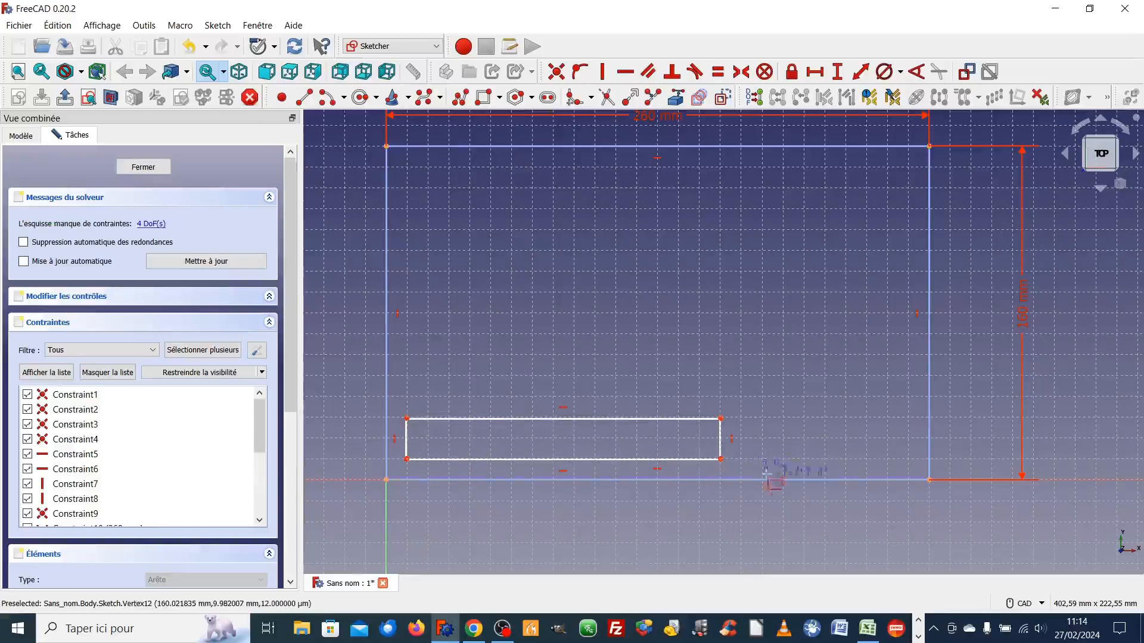
right_click(775, 506)
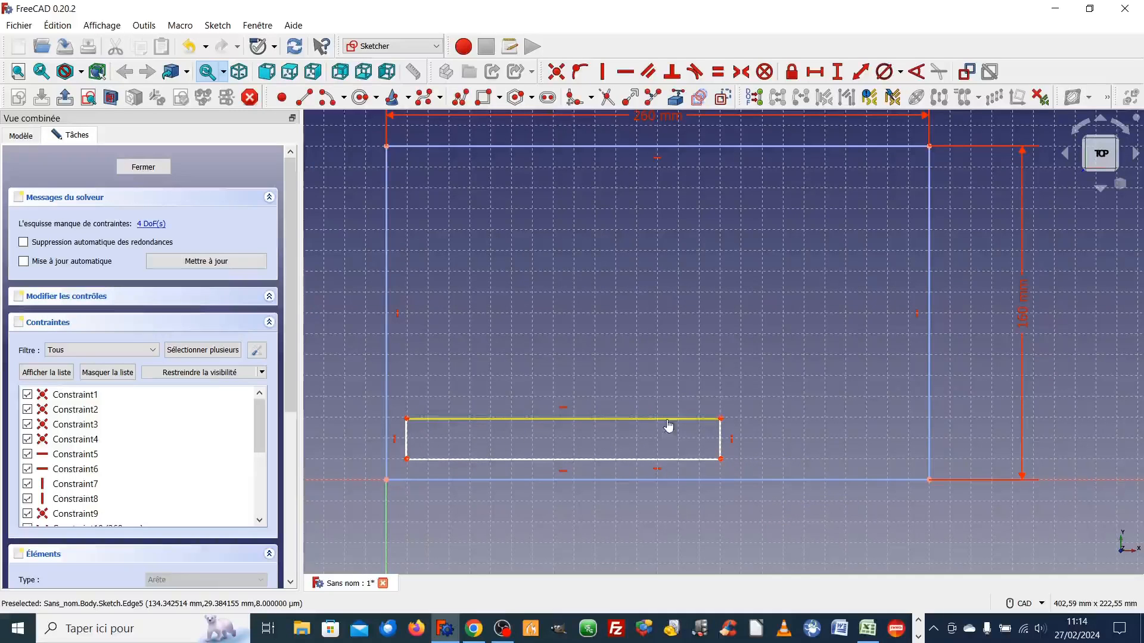
- Constrain the inner rectangle's top edge to a horizontal length of 100 mm
click(665, 419)
click(814, 71)
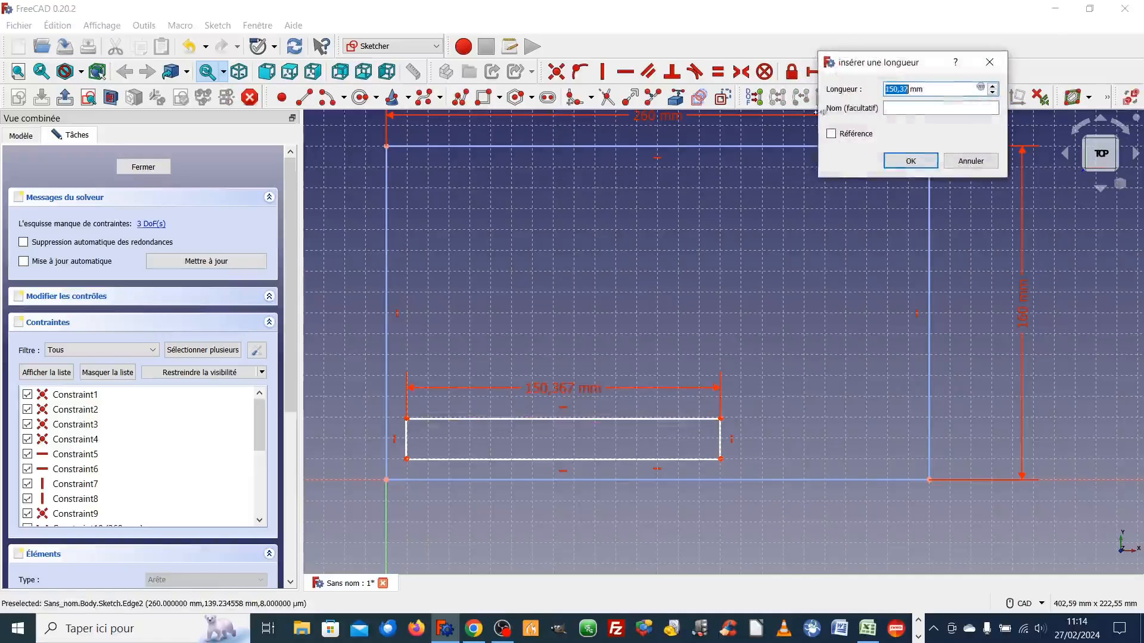
text(10)
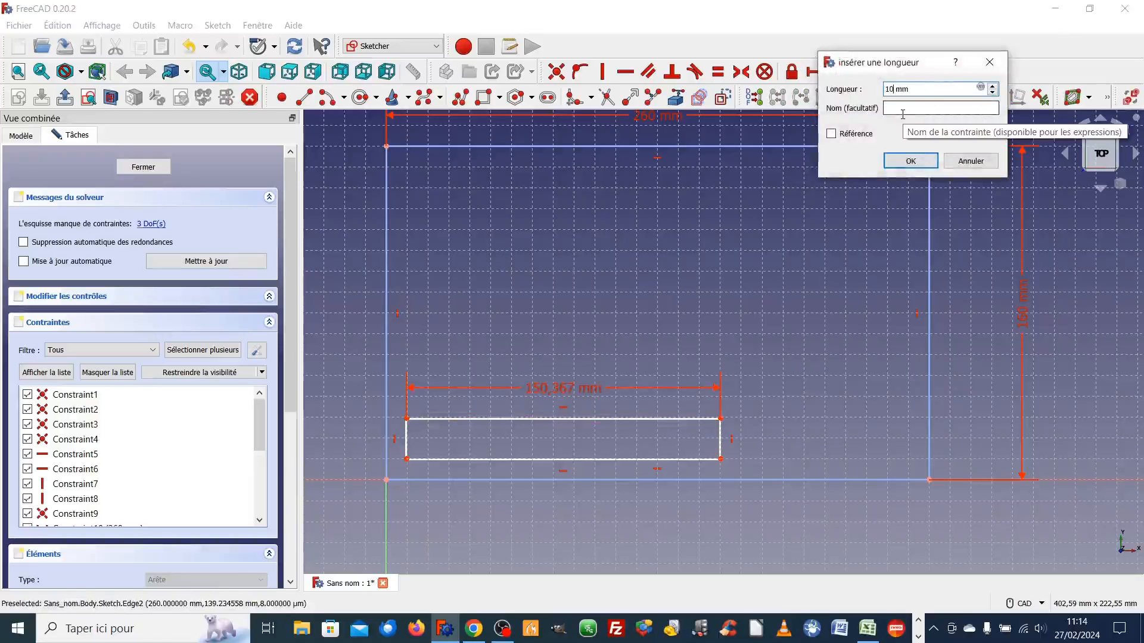
key(Return)
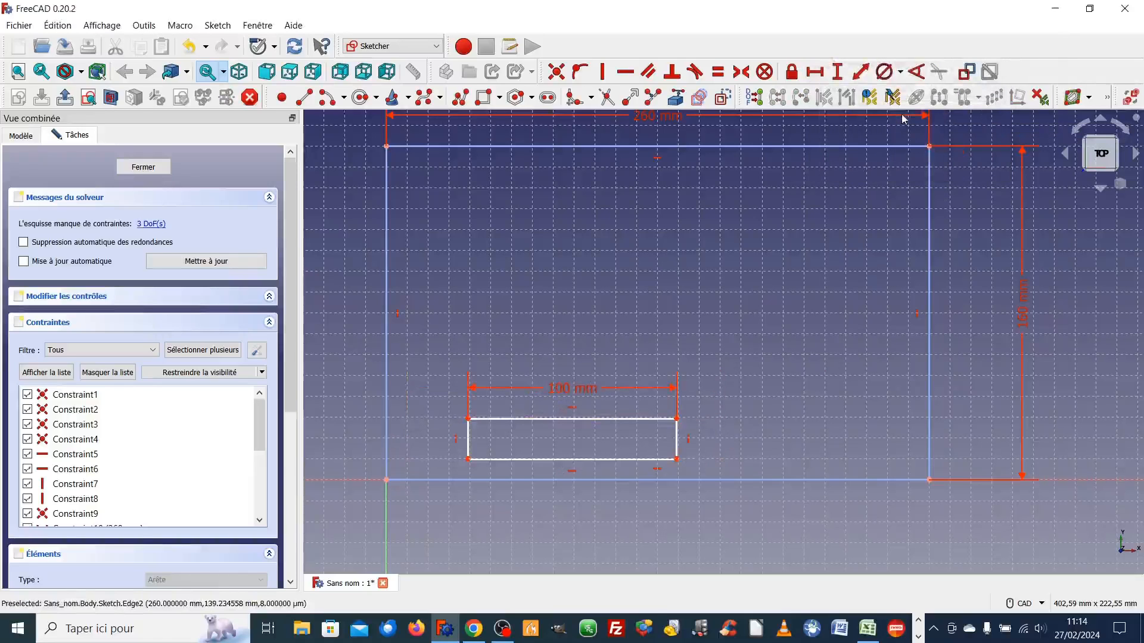
- Constrain the inner rectangle's right edge to a vertical length of 20 mm
click(678, 441)
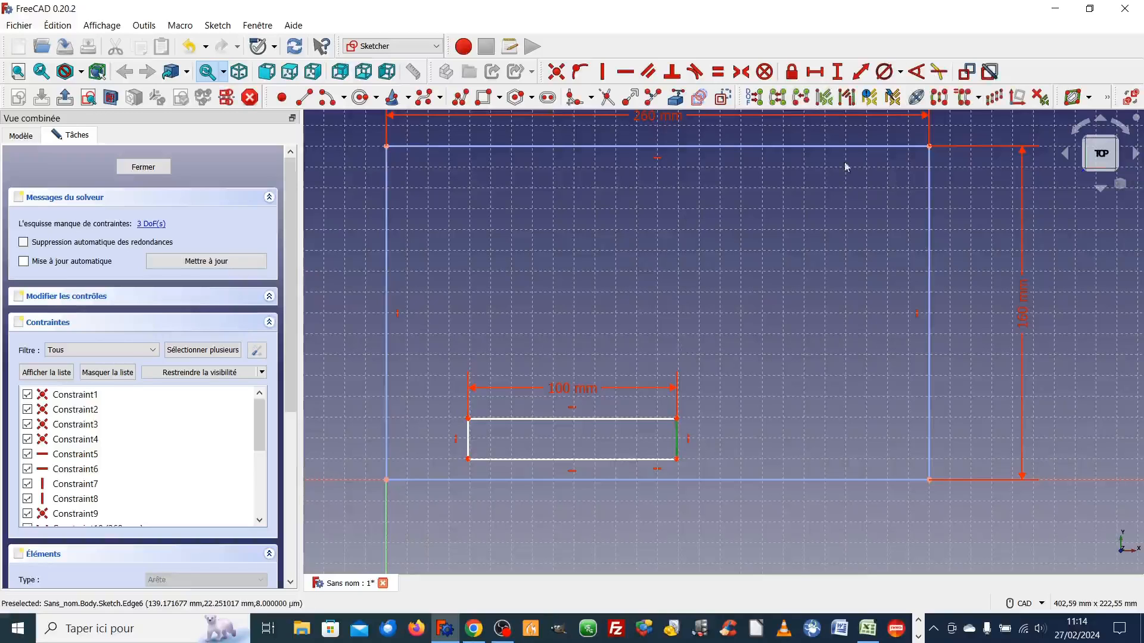
click(837, 71)
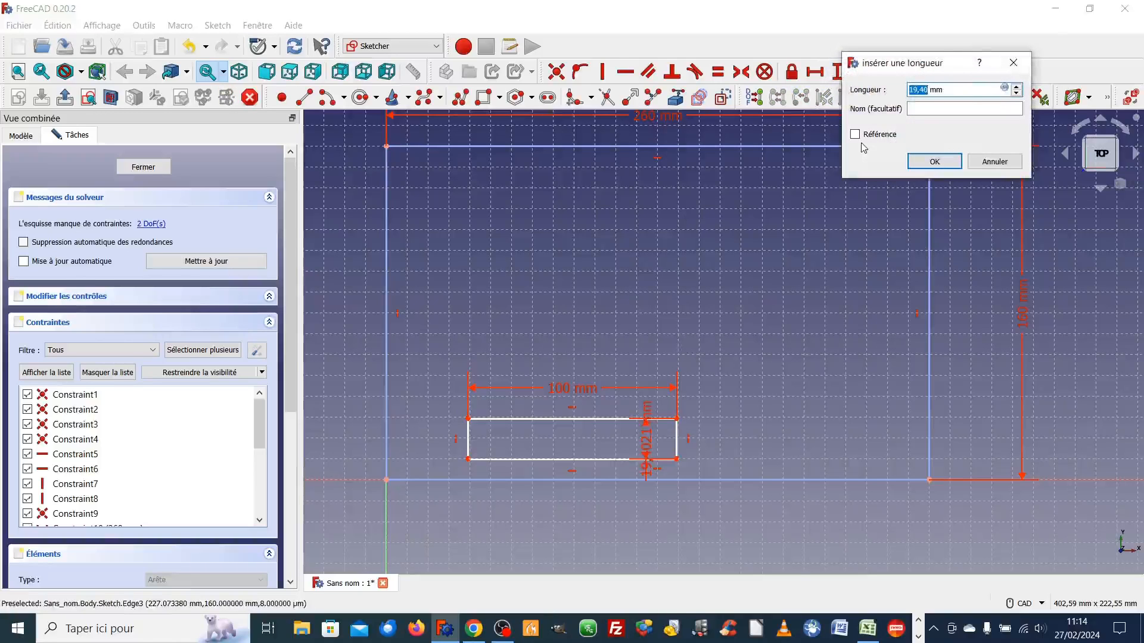
text(20)
key(Return)
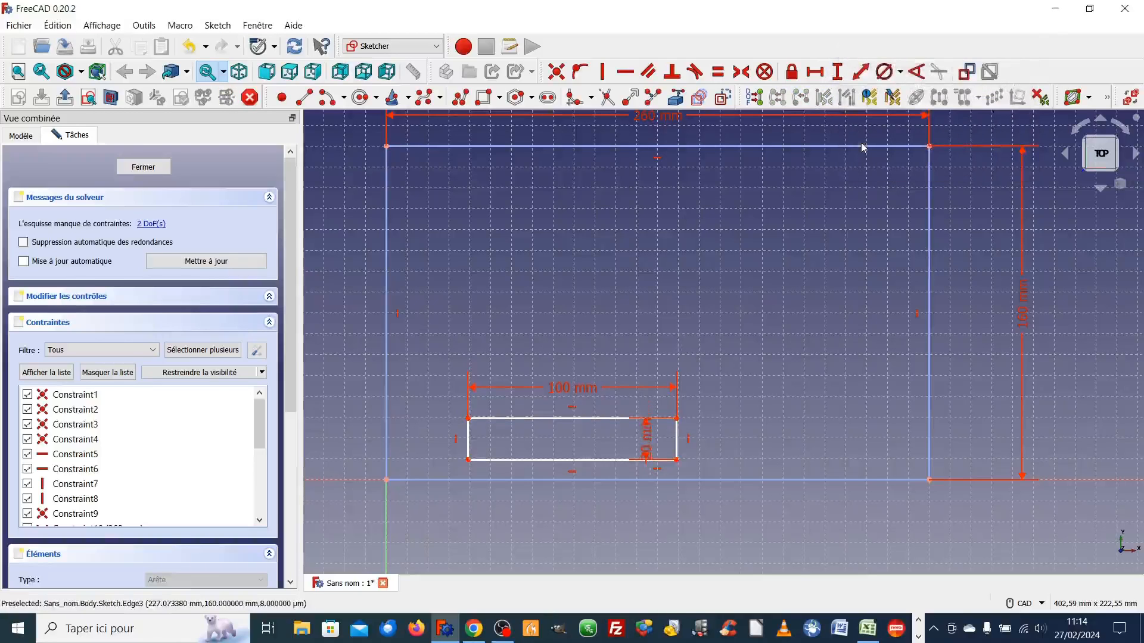
- Constrain the horizontal distance between the inner rectangle's lower-left corner and the sketch origin to 40 mm
scroll(551, 405, up, 2)
mouse_move(807, 454)
middle_down()
mouse_move(896, 339)
mouse_move(914, 340)
middle_up()
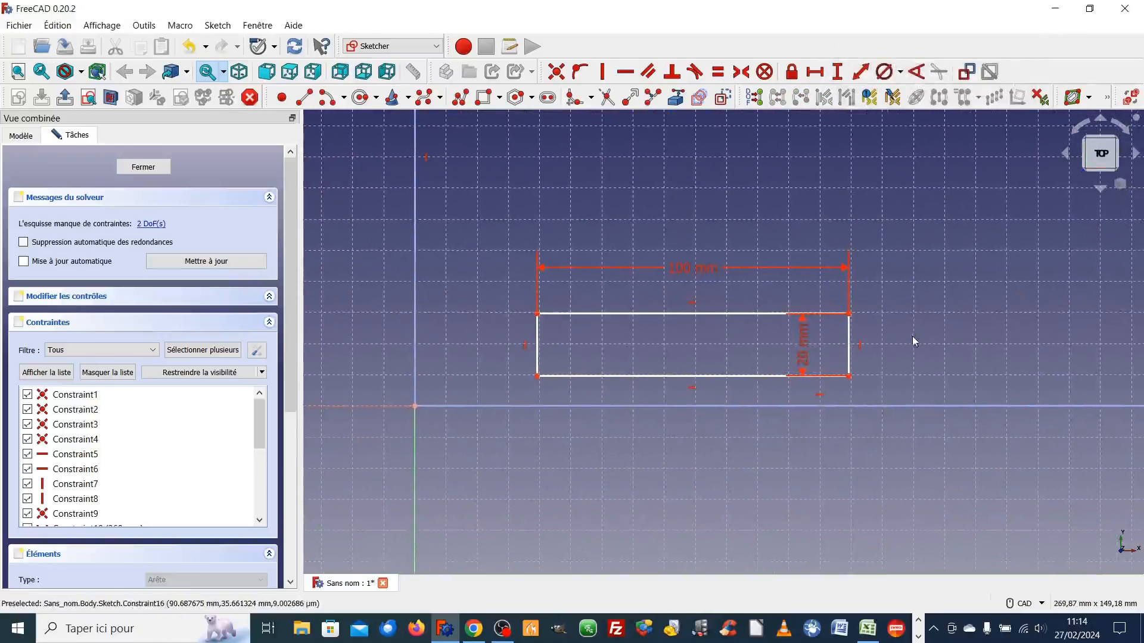
click(538, 376)
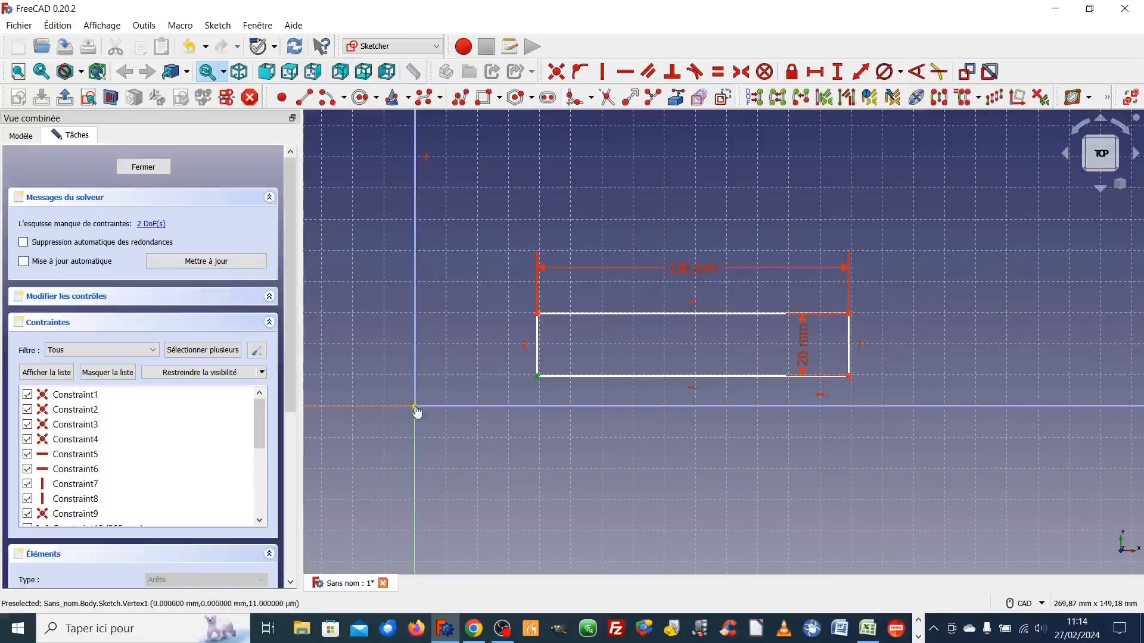
click(415, 407)
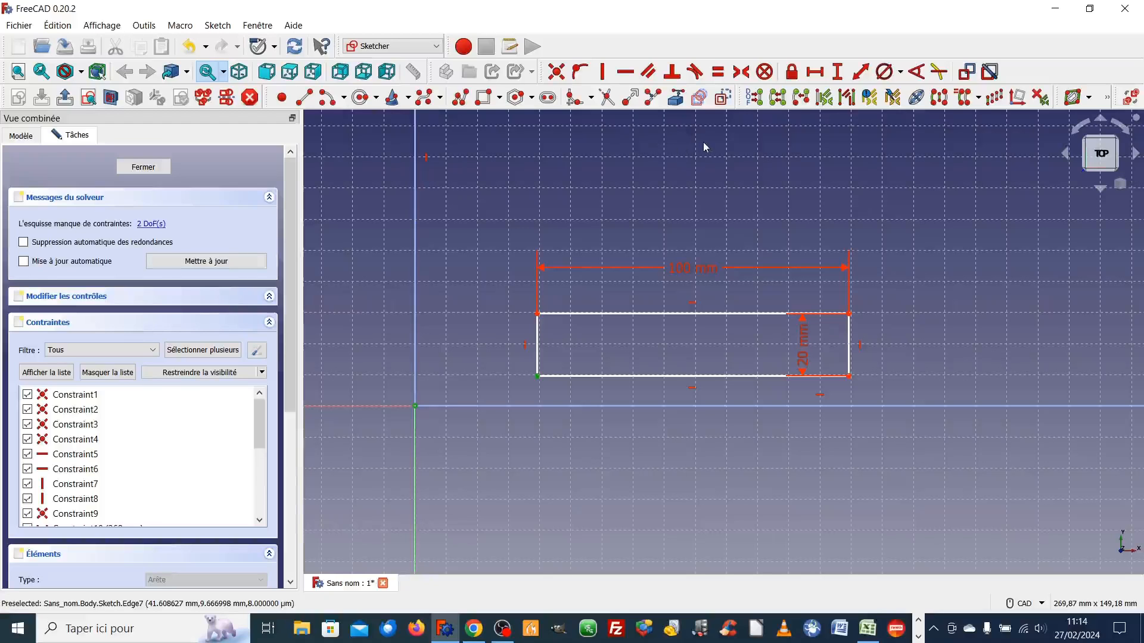
click(814, 72)
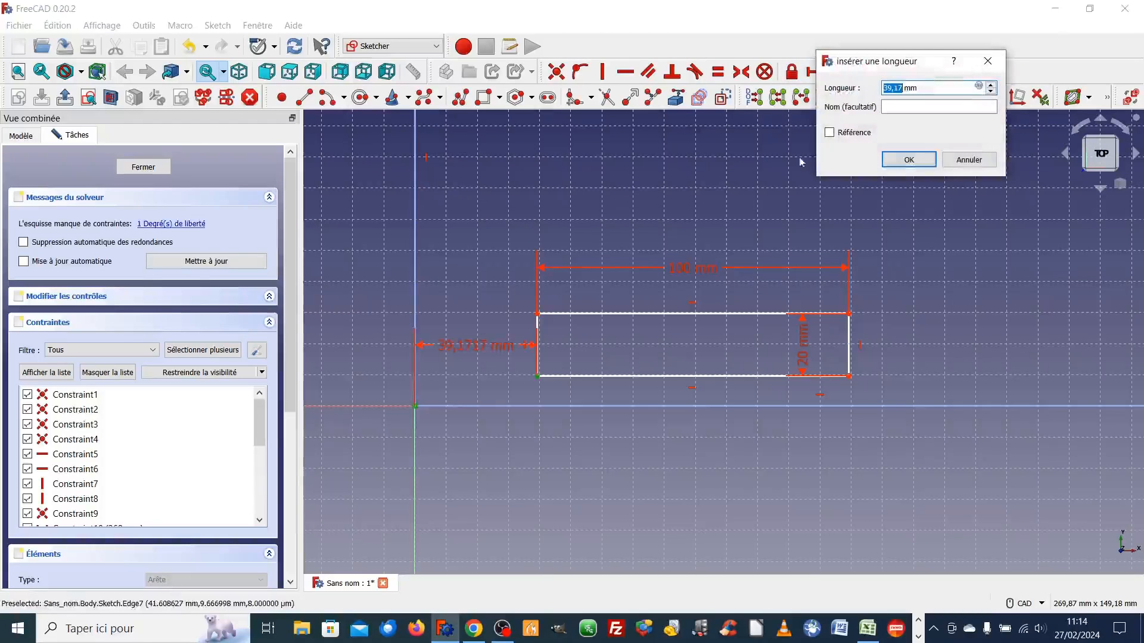
text(40)
key(Return)
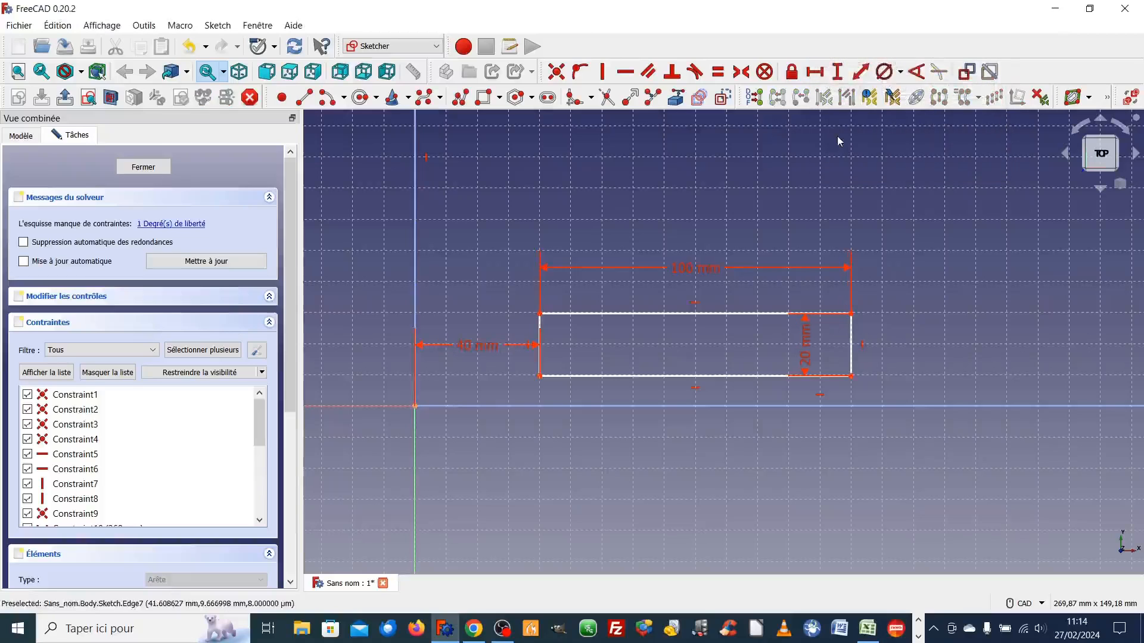
- Constrain the vertical distance between the inner rectangle's lower-left corner and the sketch origin to 10 mm
scroll(559, 405, up, 1)
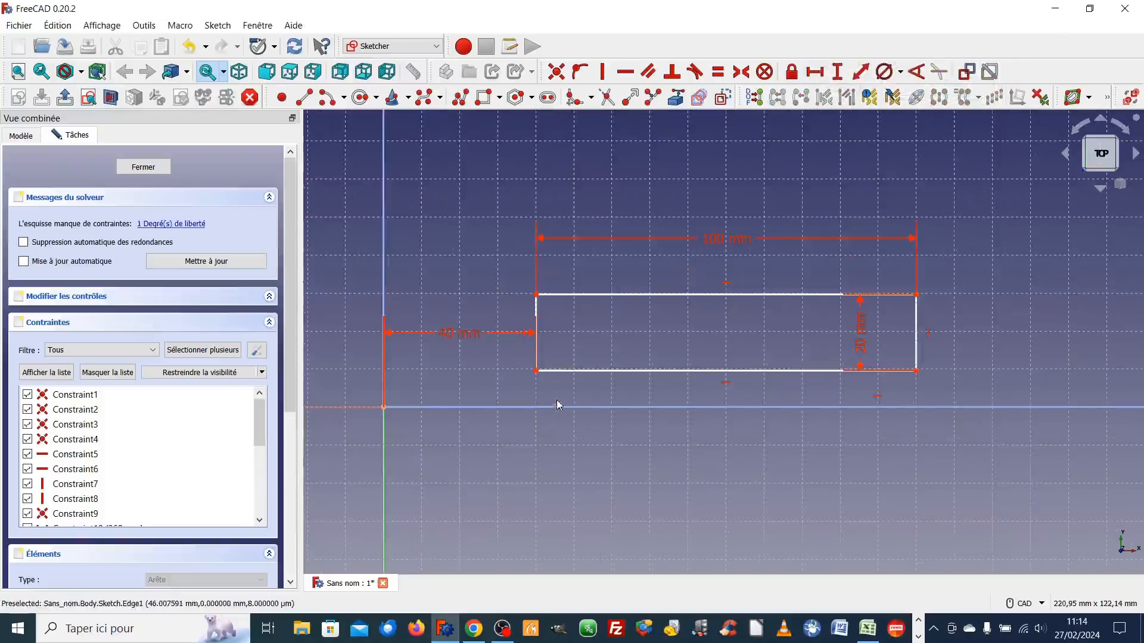
click(537, 371)
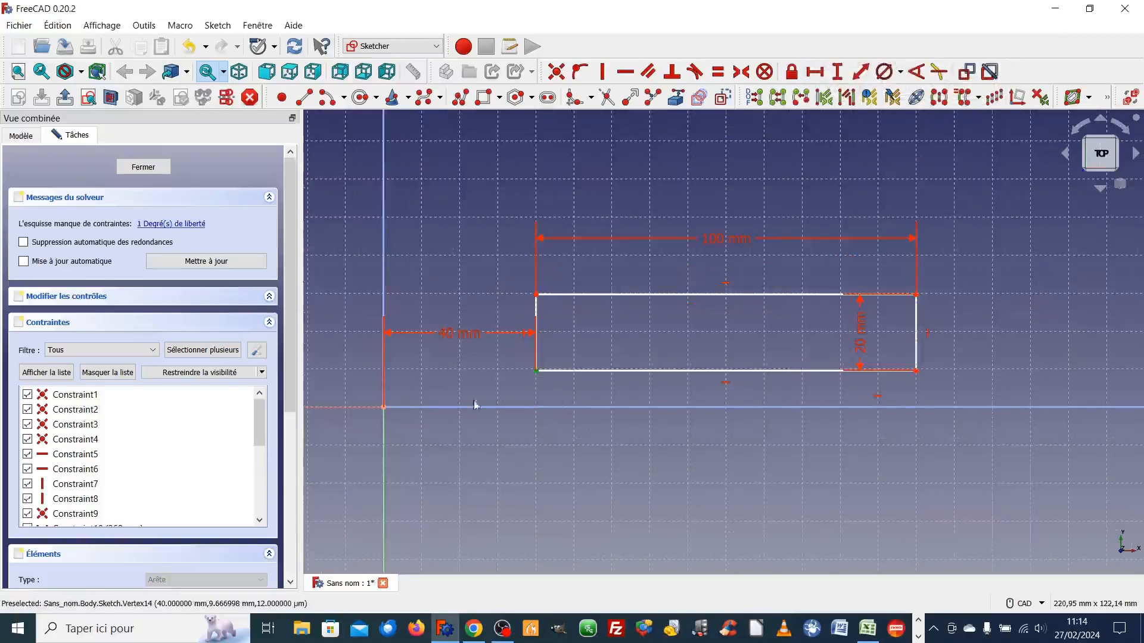
click(384, 409)
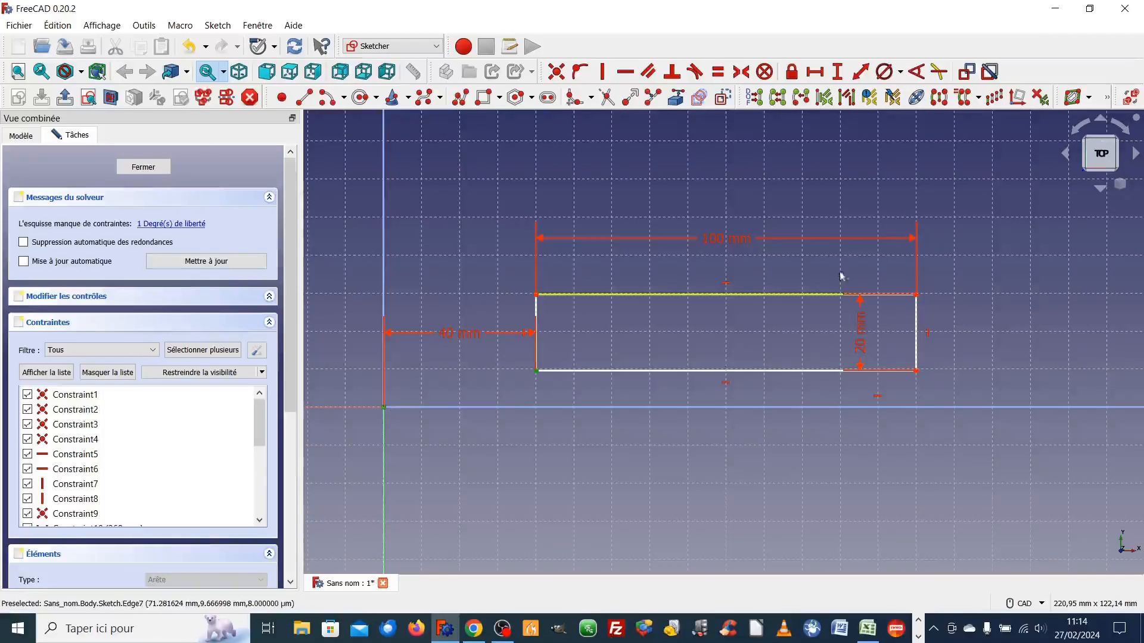
click(837, 71)
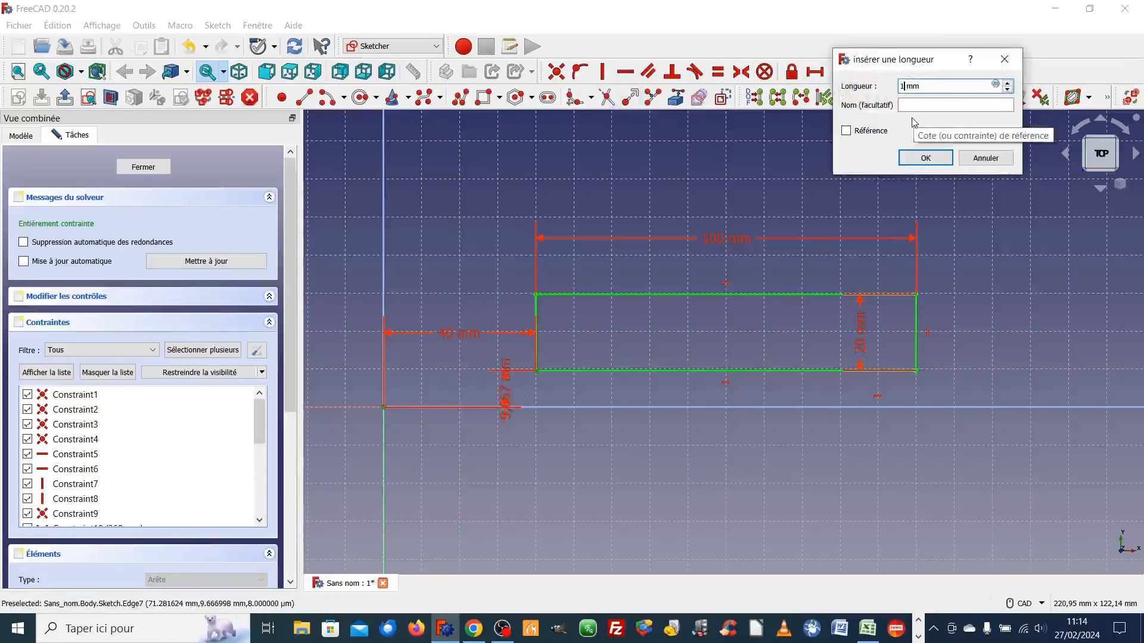
text(10)
key(Return)
- Draw nine vertical lines about 10 mm apart inside the 100 mm rectangle, each running from its top edge to its bottom edge
scroll(601, 407, up, 2)
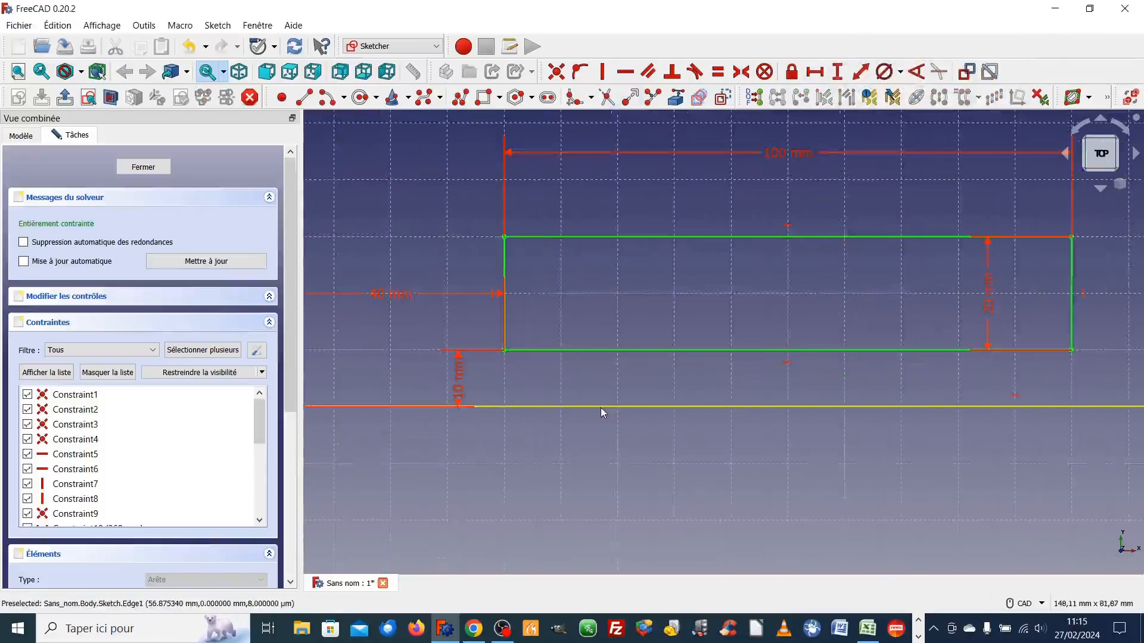
scroll(601, 407, down, 2)
scroll(617, 408, up, 1)
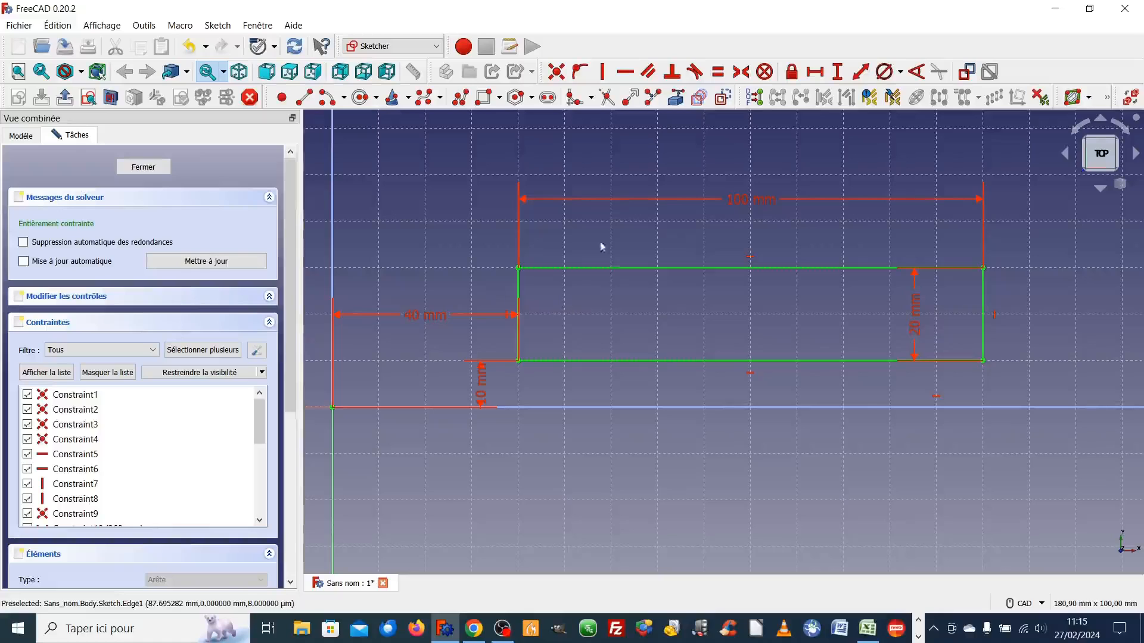
click(305, 98)
click(564, 268)
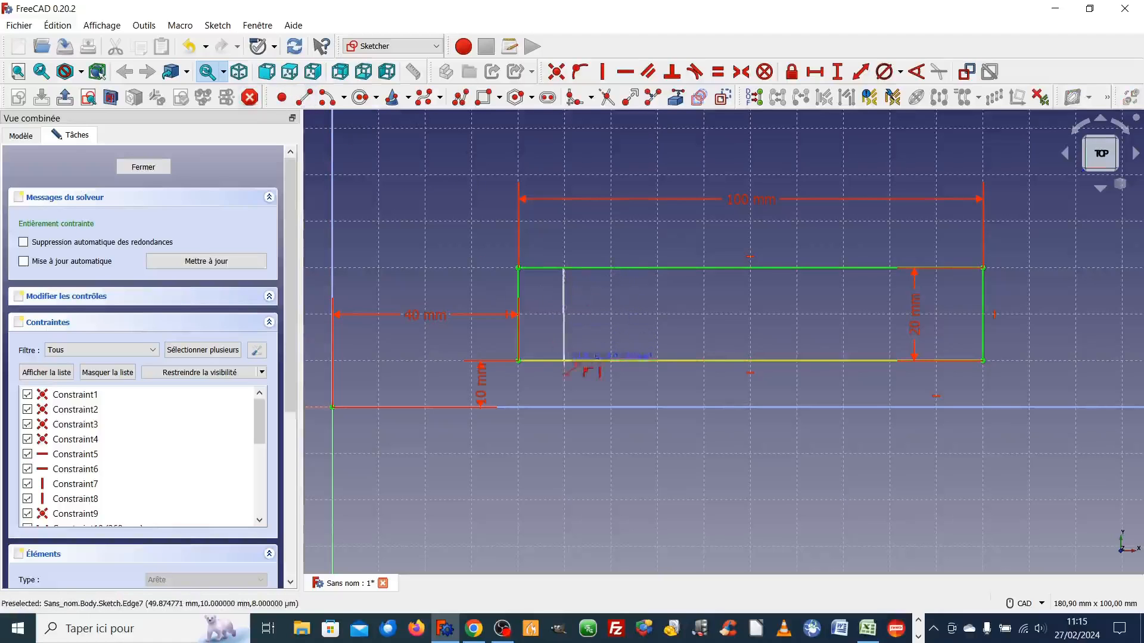
click(564, 361)
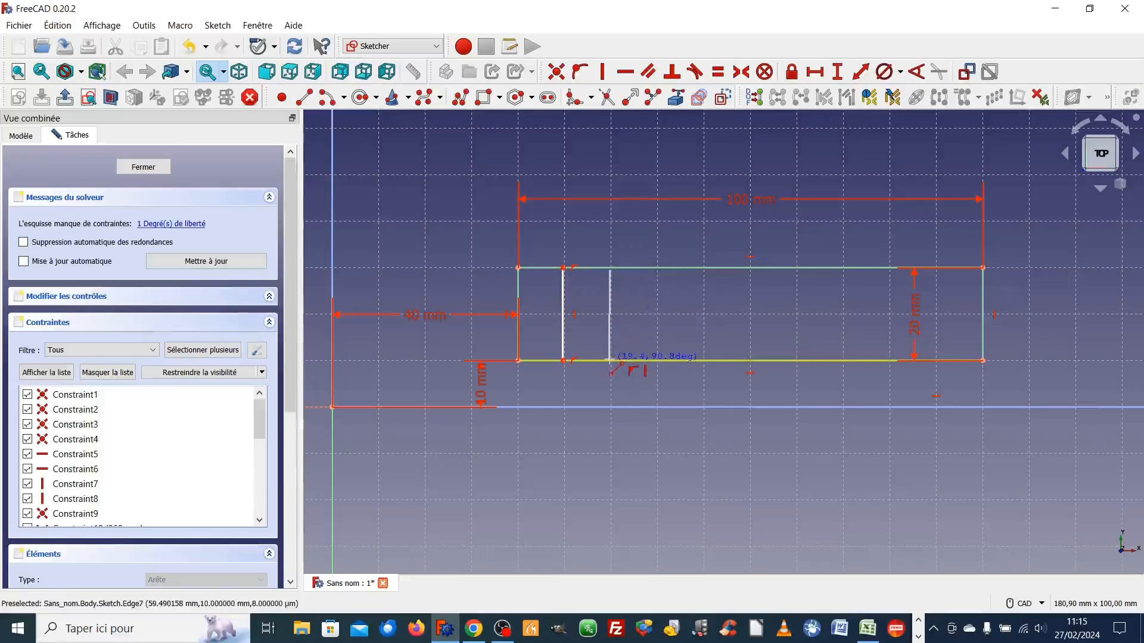
click(610, 360)
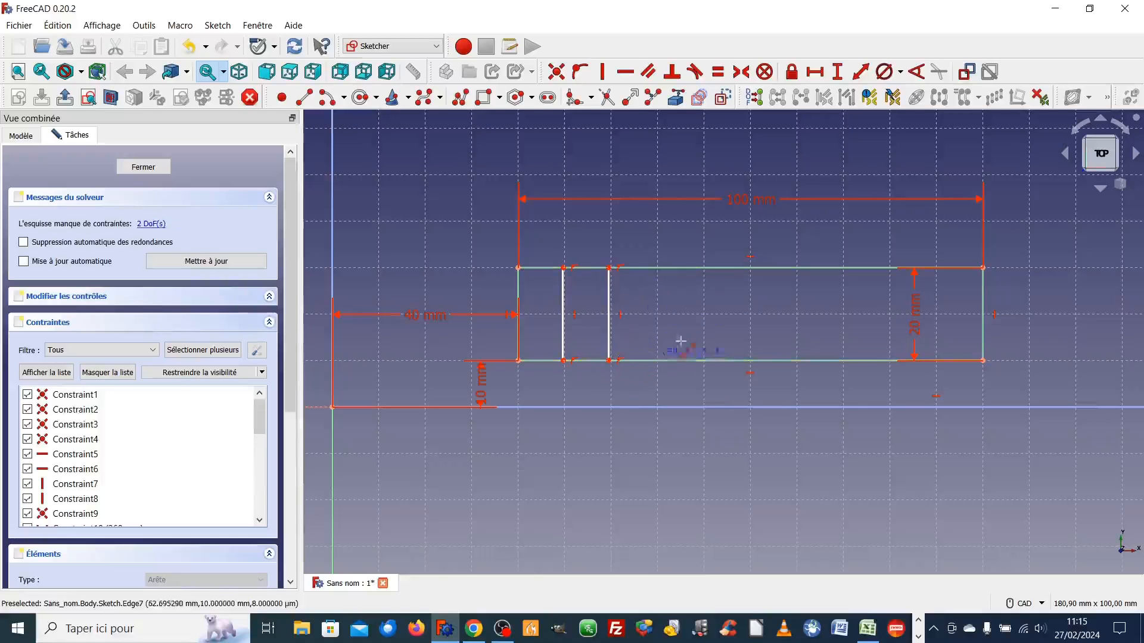
click(657, 268)
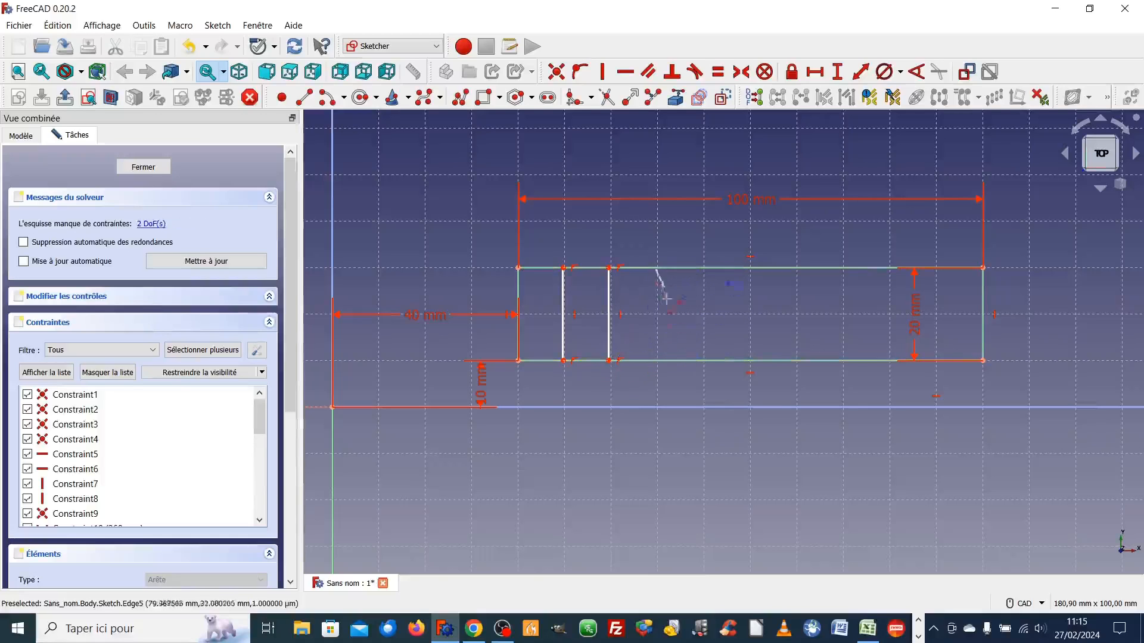
click(658, 359)
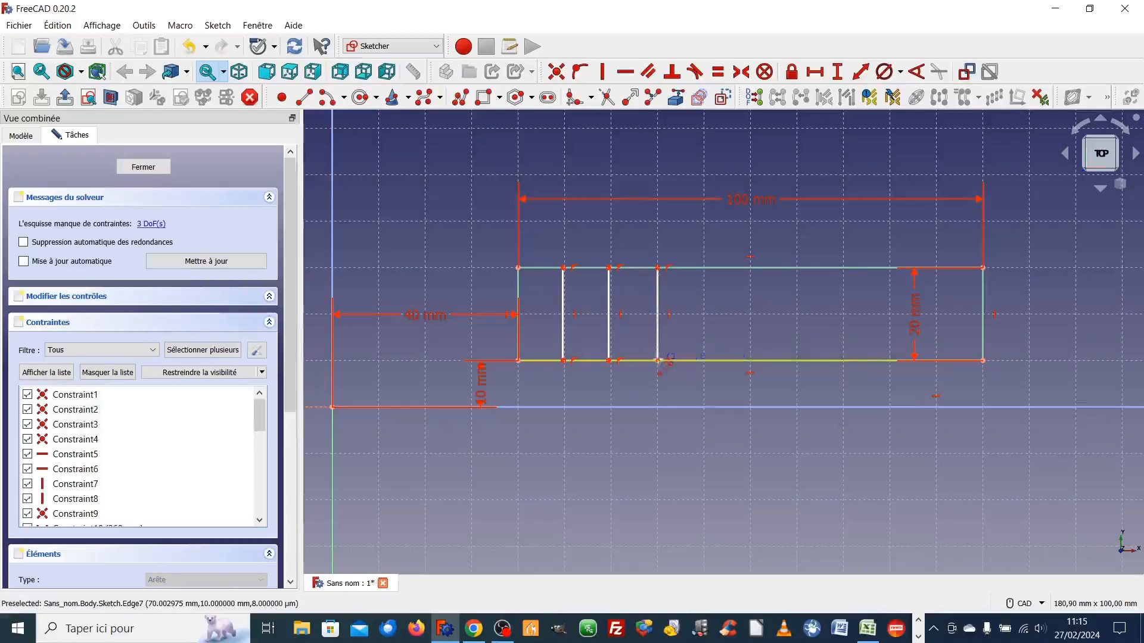
click(704, 269)
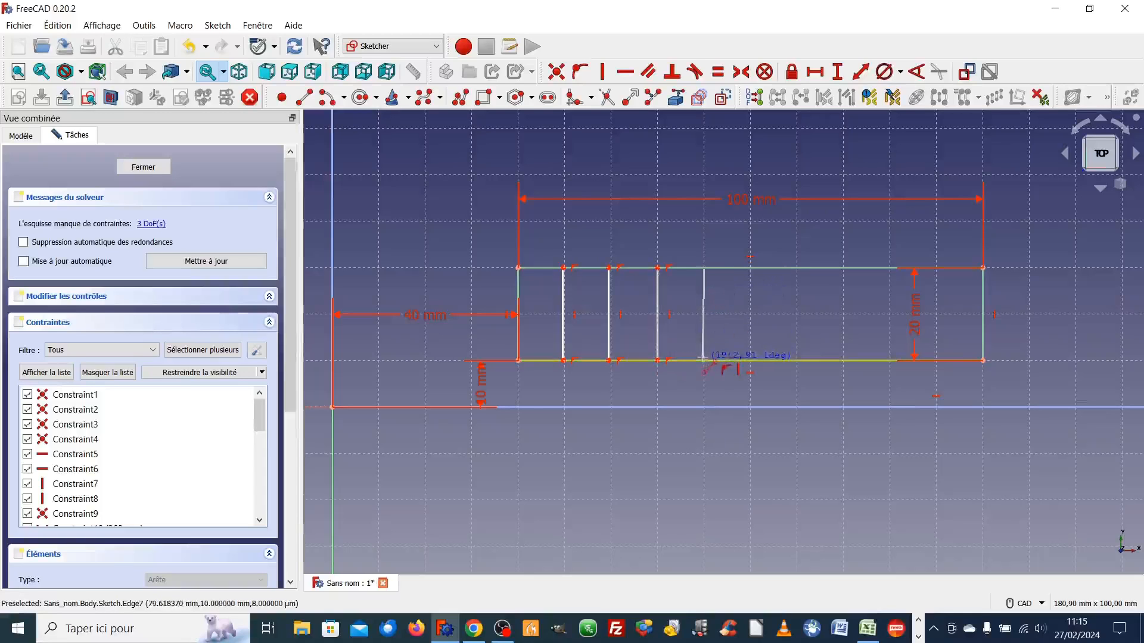
click(703, 361)
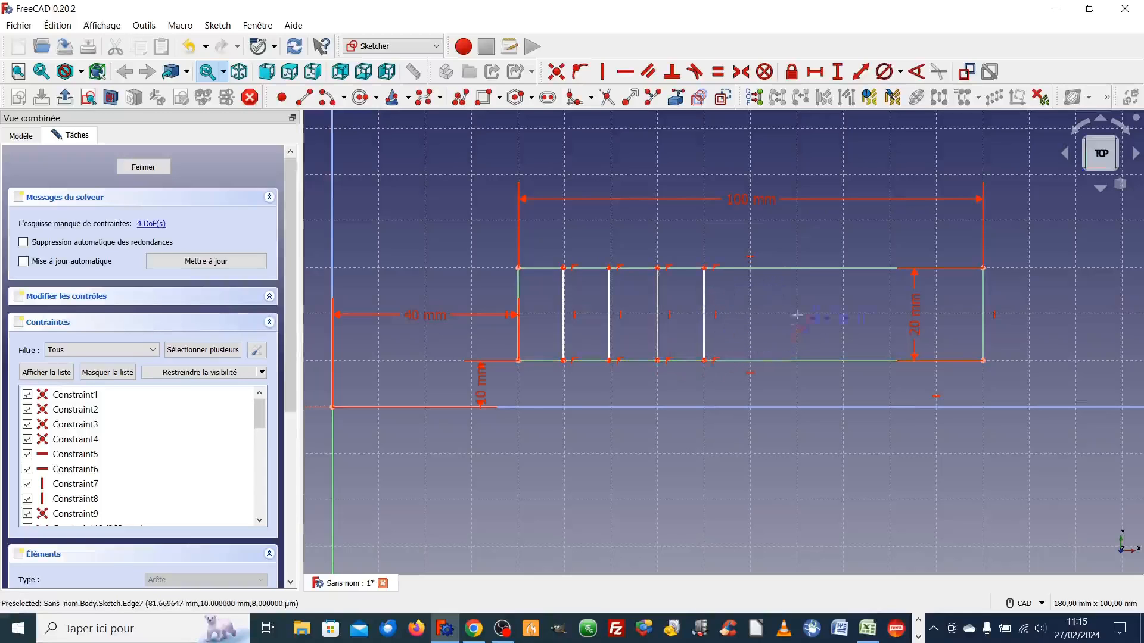
click(750, 268)
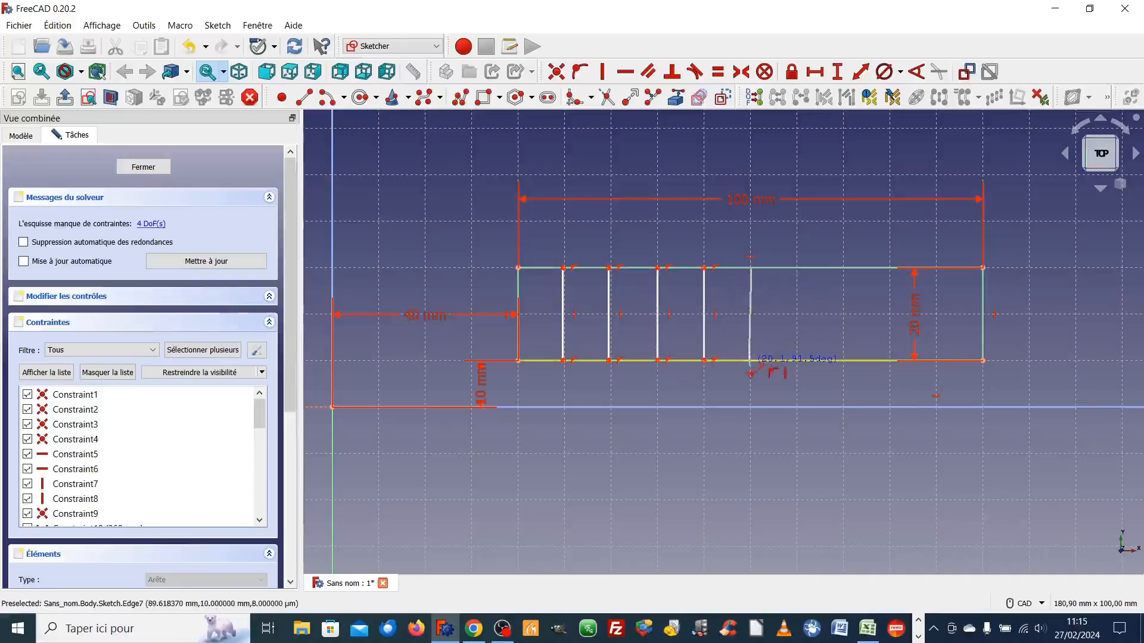
click(750, 361)
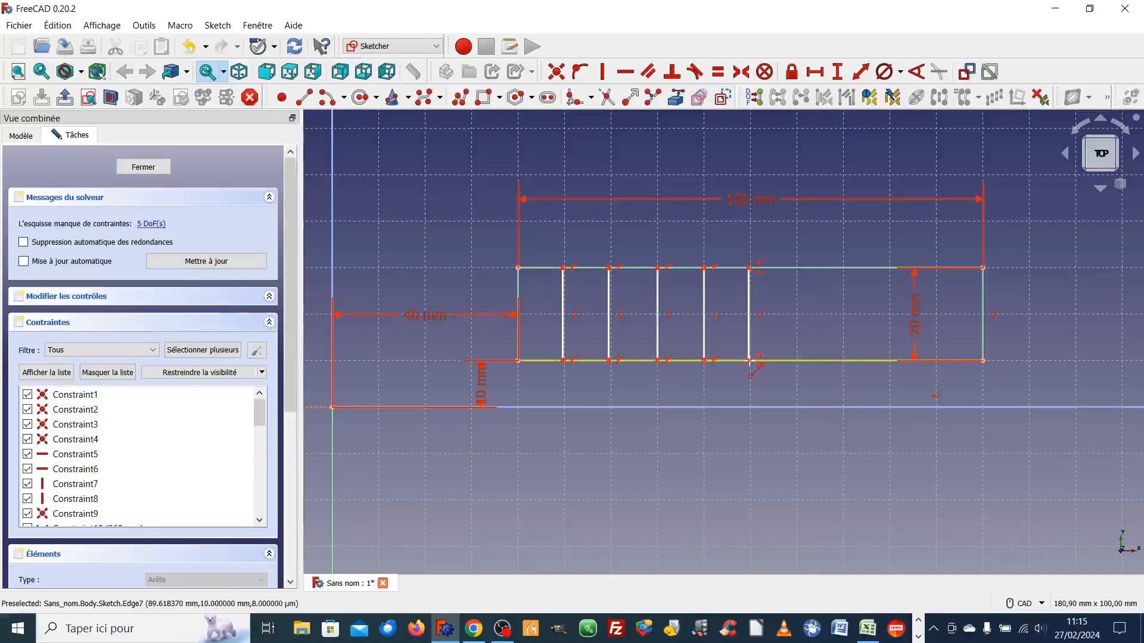
click(797, 269)
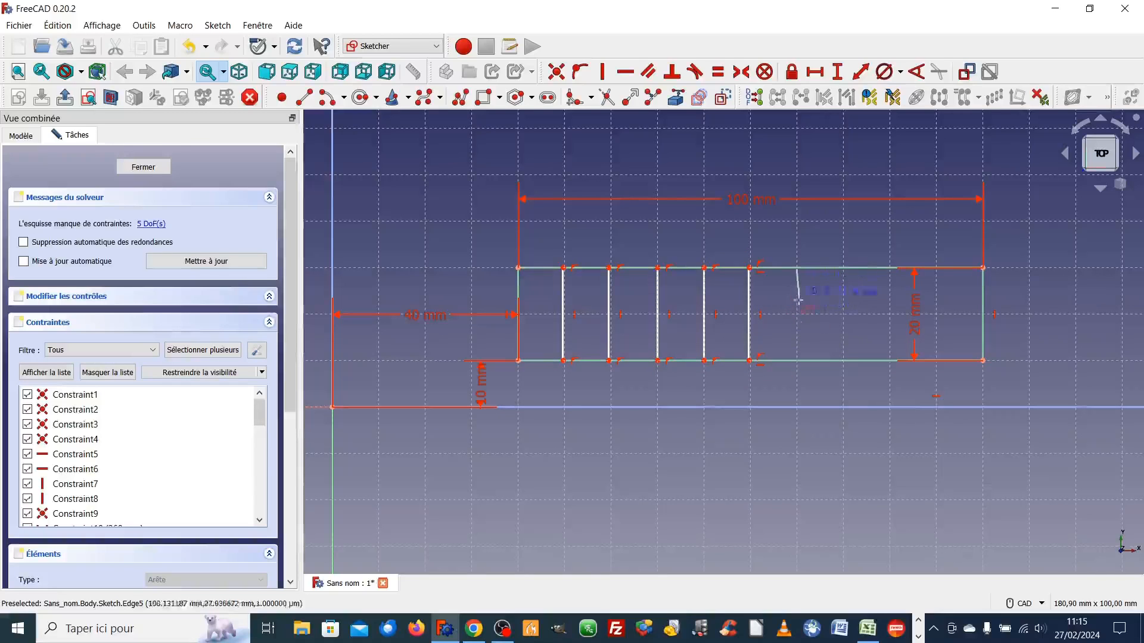
click(797, 361)
click(843, 269)
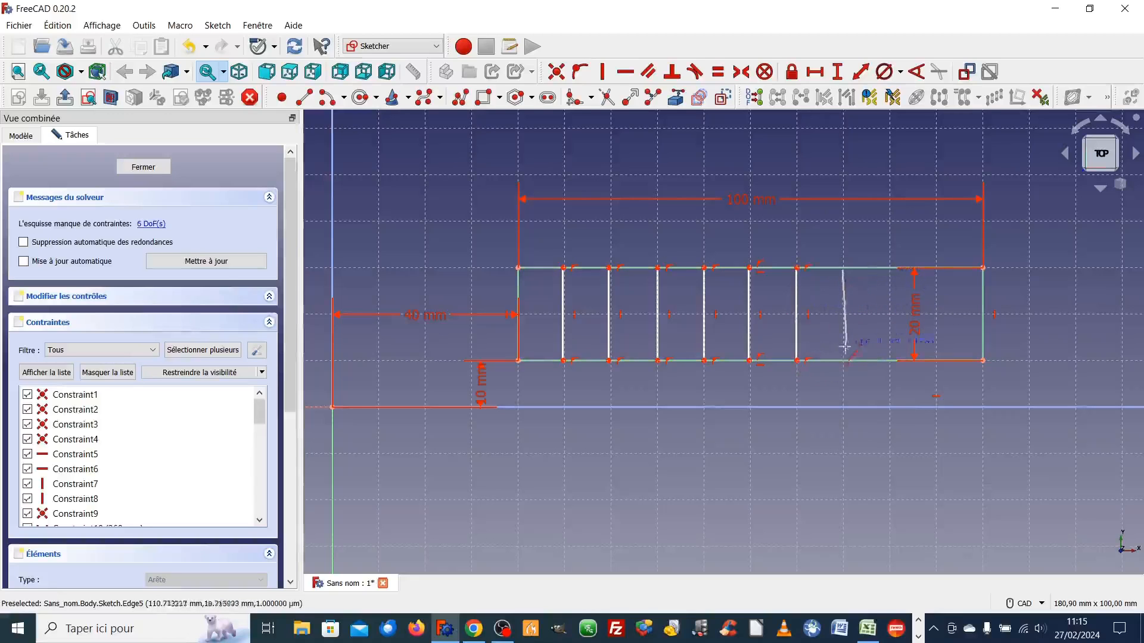
click(843, 360)
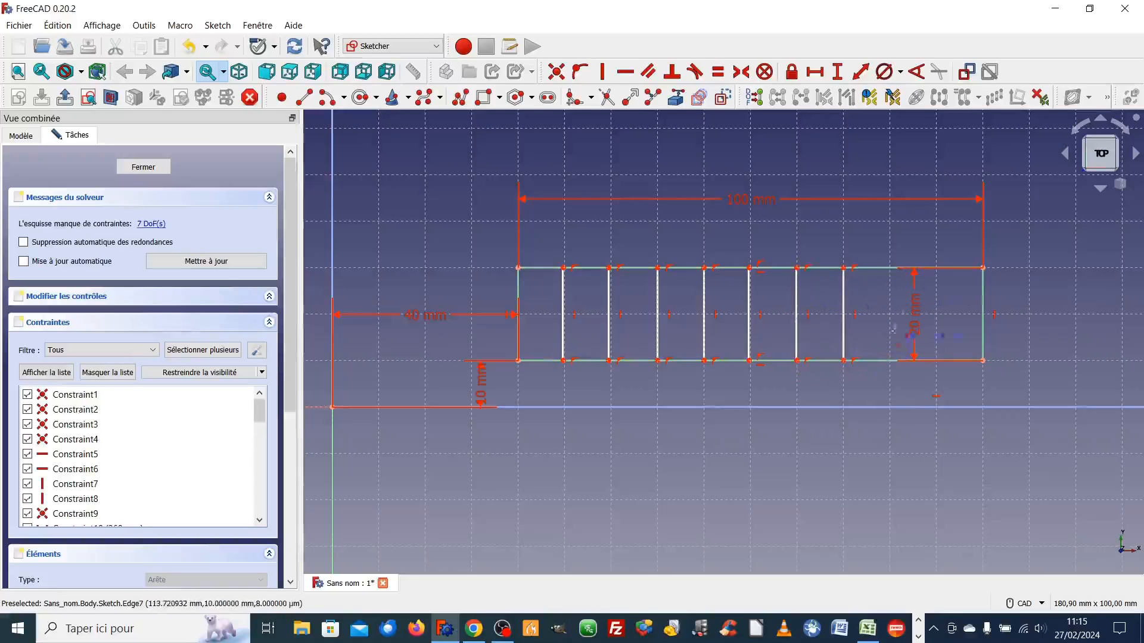
click(889, 269)
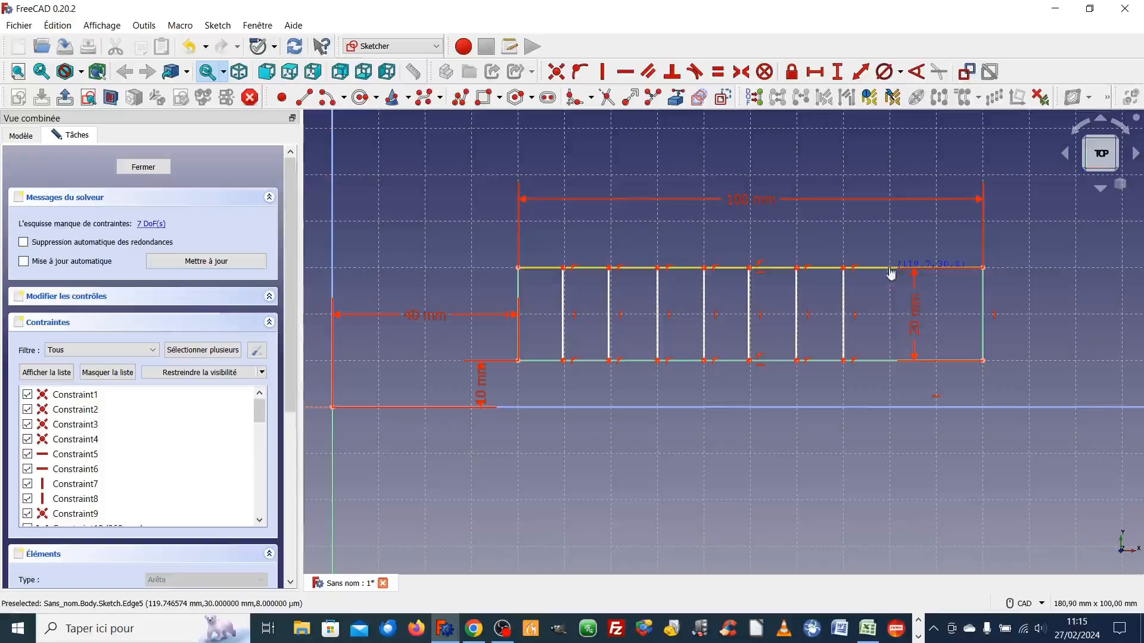
click(890, 360)
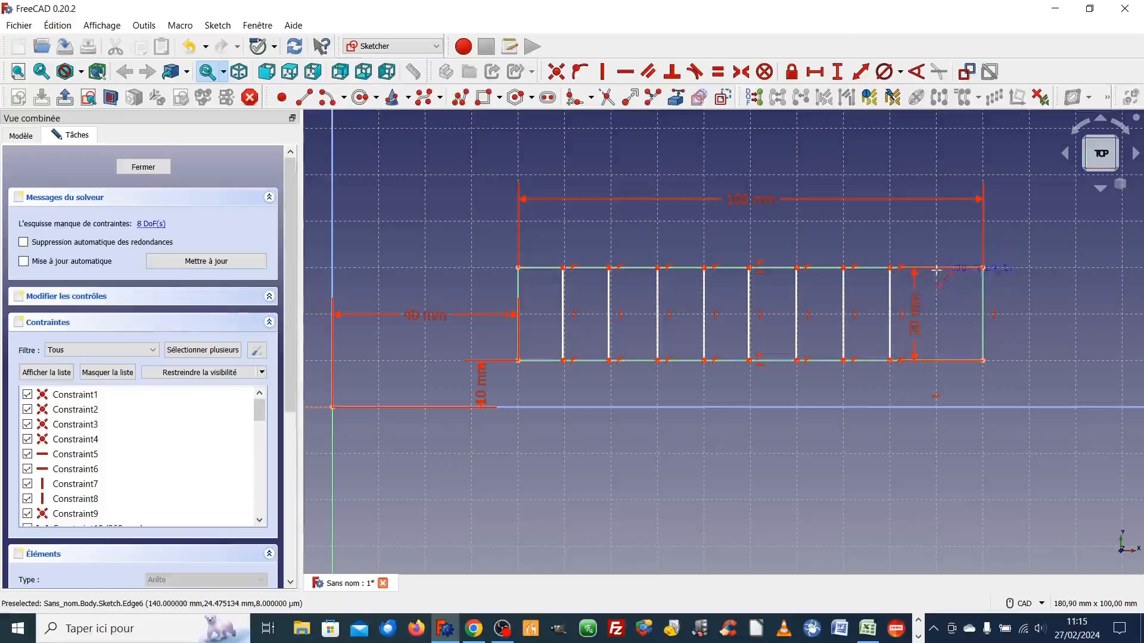
click(936, 268)
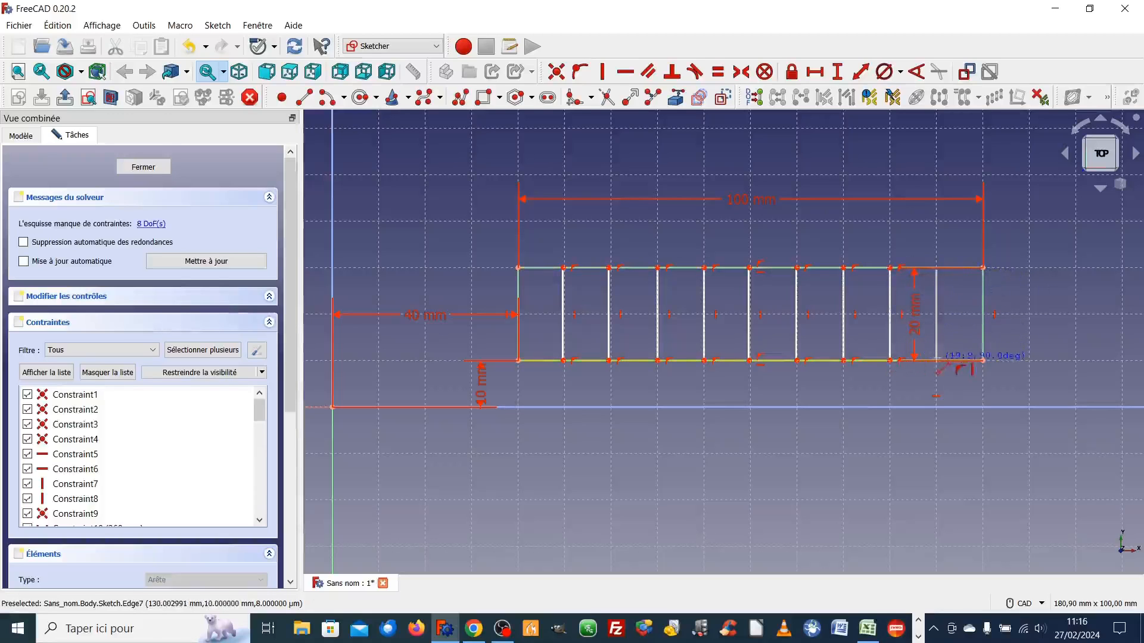
click(938, 361)
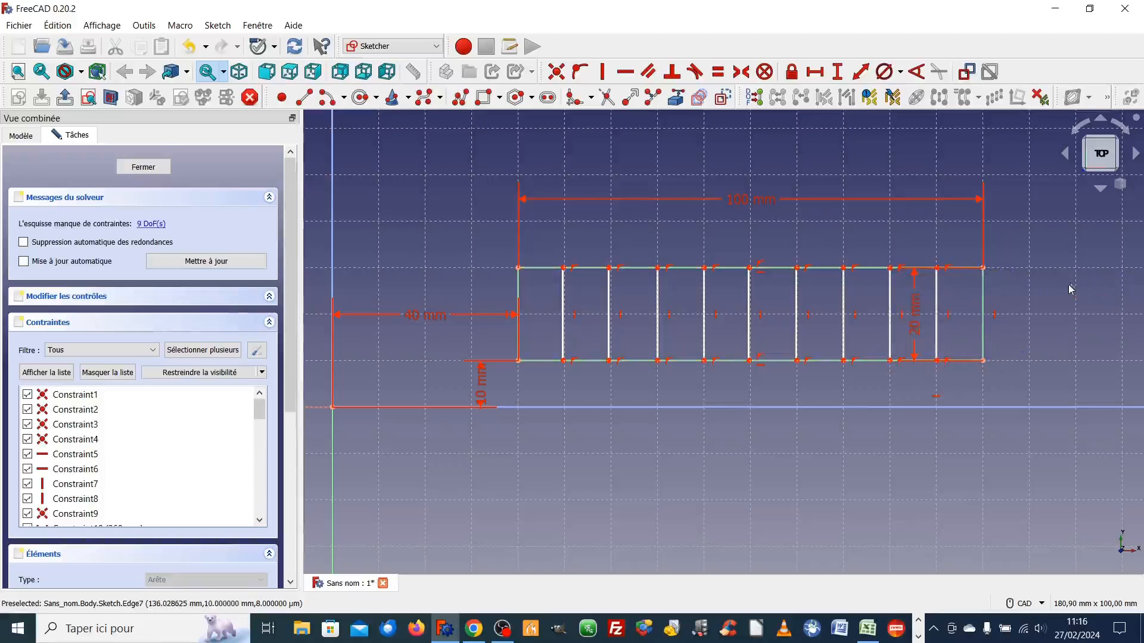
- Constrain the horizontal distance between the rectangle's upper-left corner and the first vertical line's top endpoint to 10 mm
scroll(712, 375, up, 1)
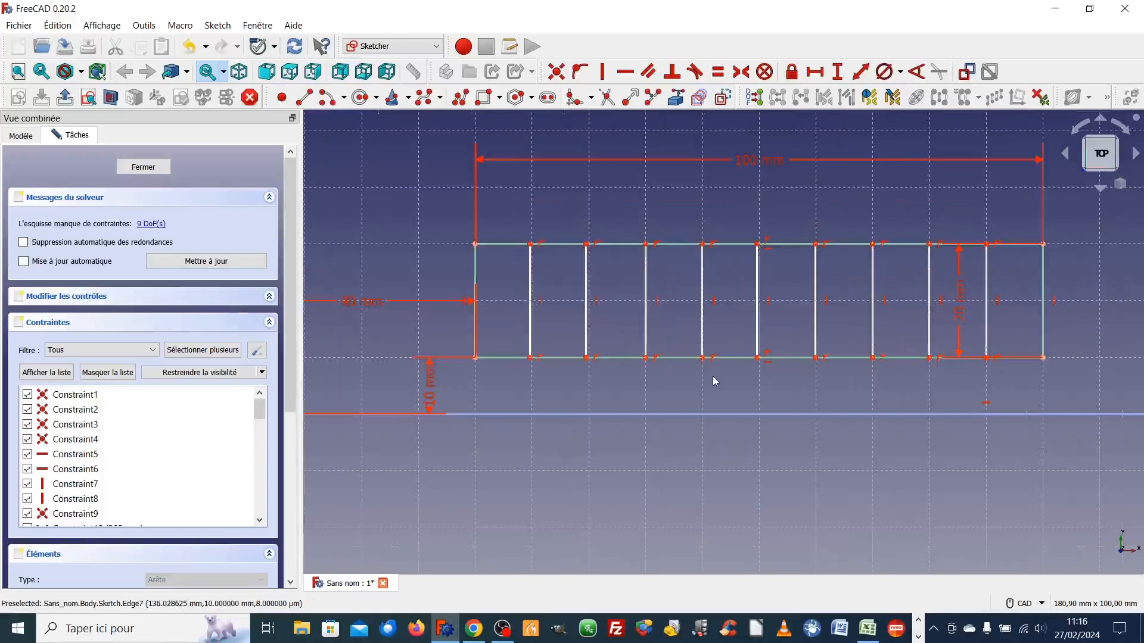
click(475, 245)
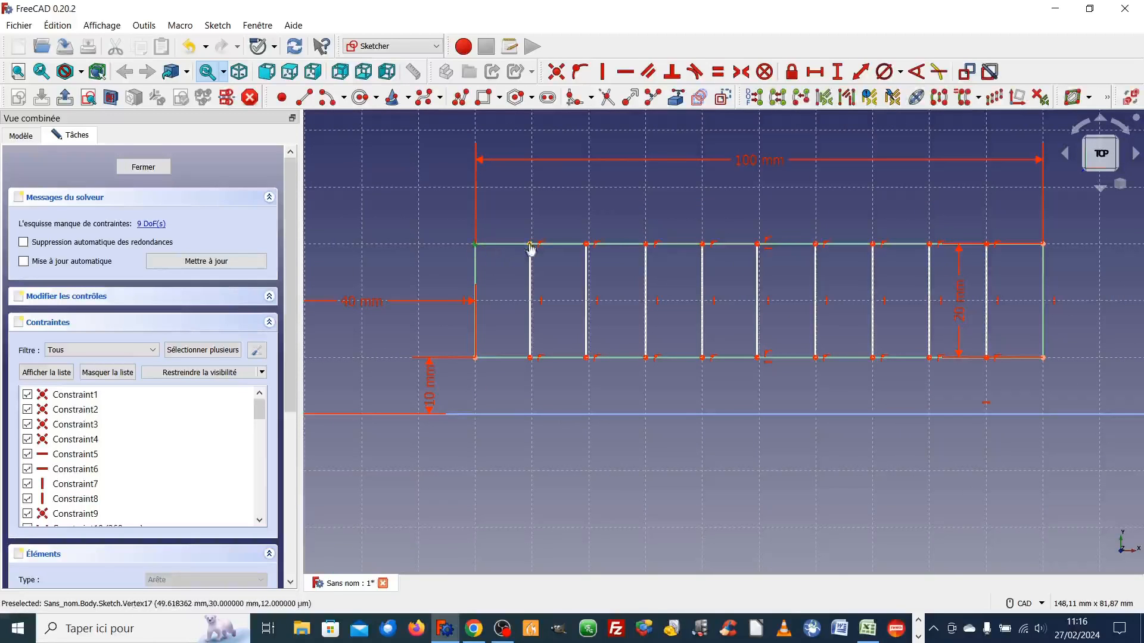
click(530, 245)
click(815, 72)
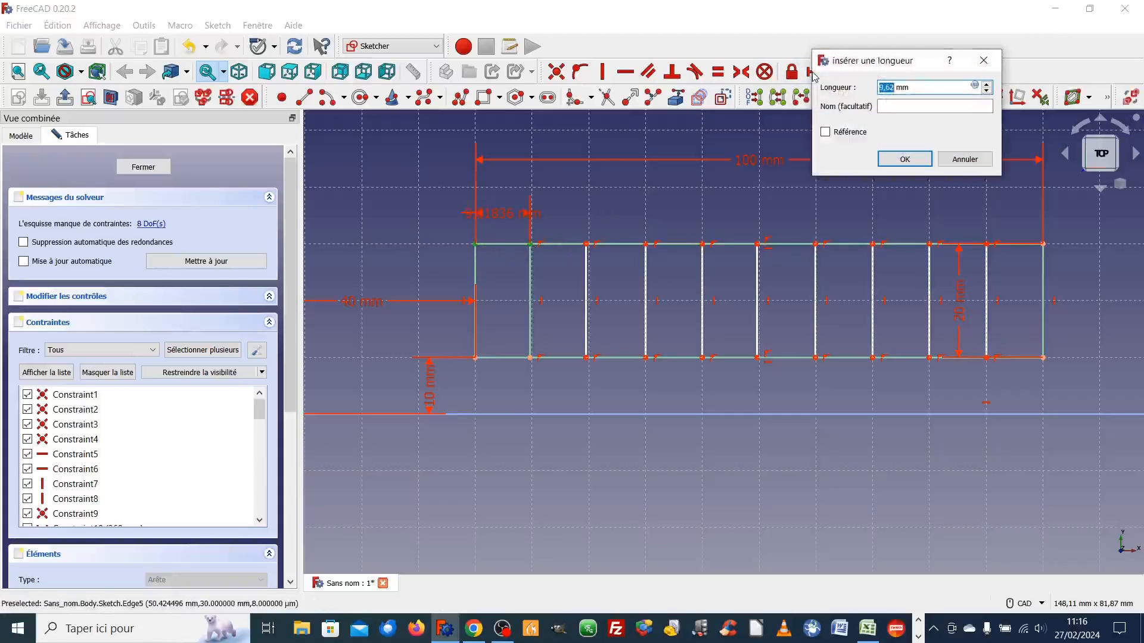
text(10)
key(Return)
- Constrain the horizontal distance between the top endpoints of the first and second vertical lines to 10 mm
scroll(543, 255, up, 2)
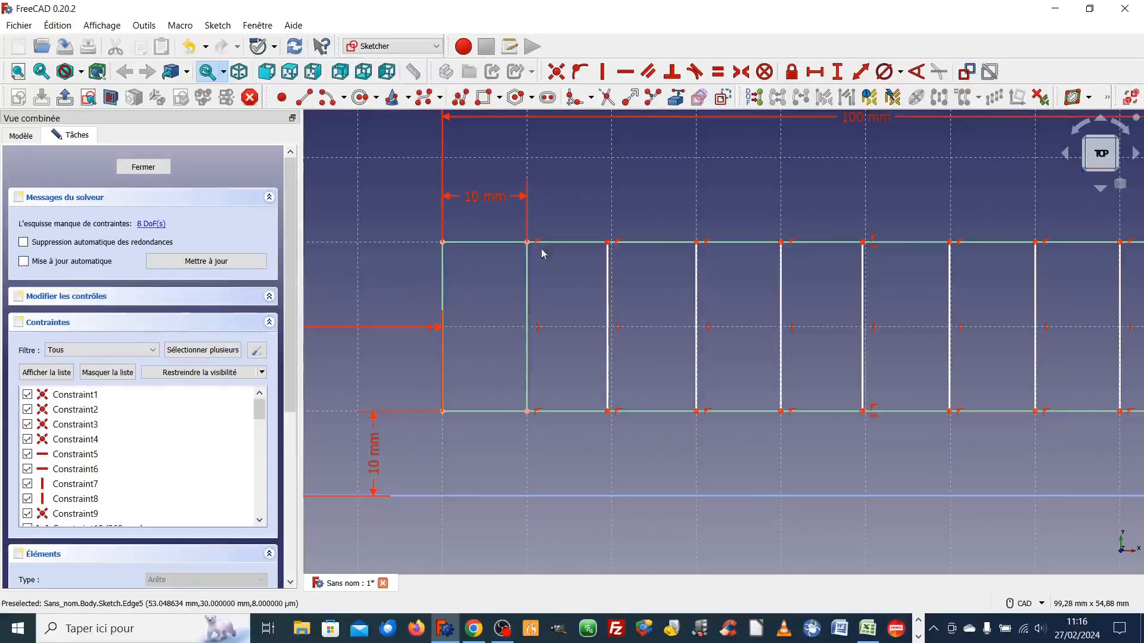
click(527, 243)
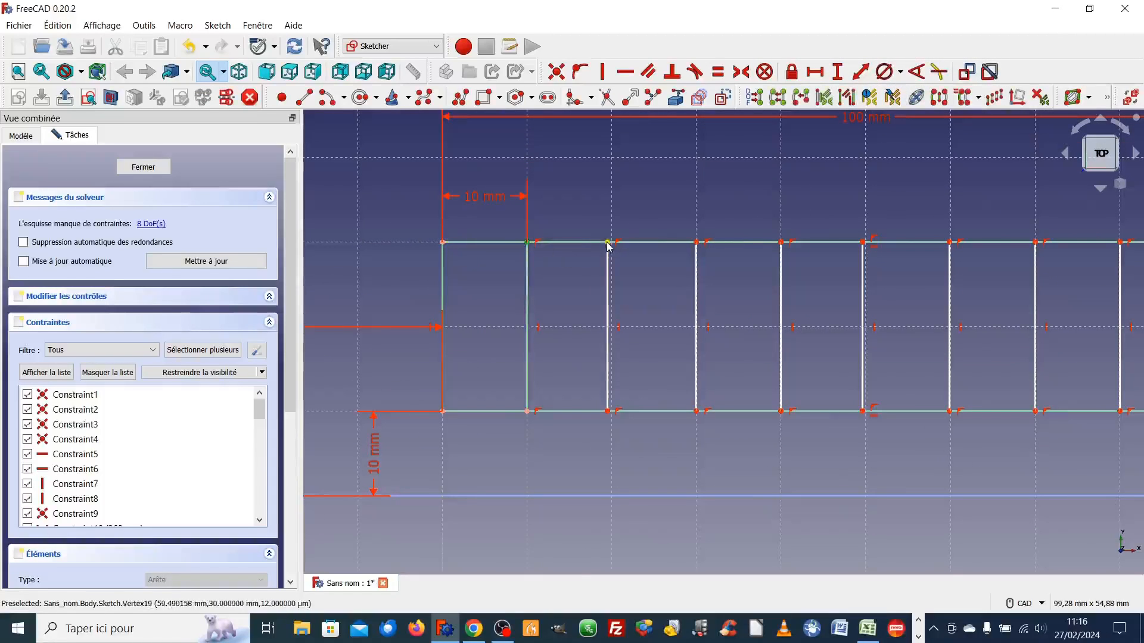
click(607, 243)
click(817, 72)
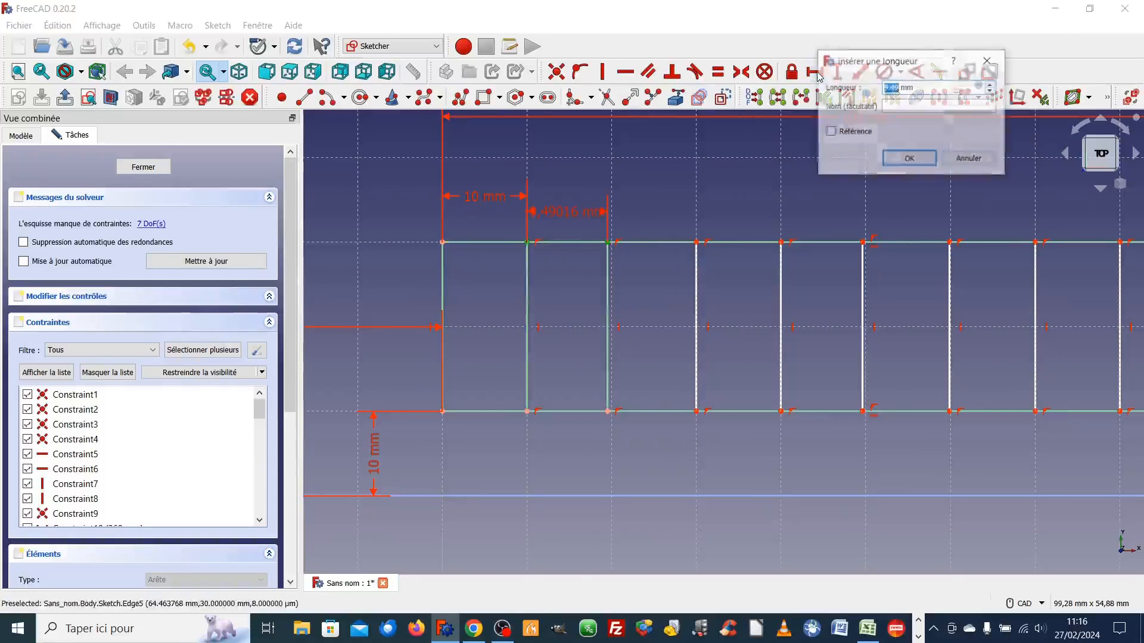
key(Return)
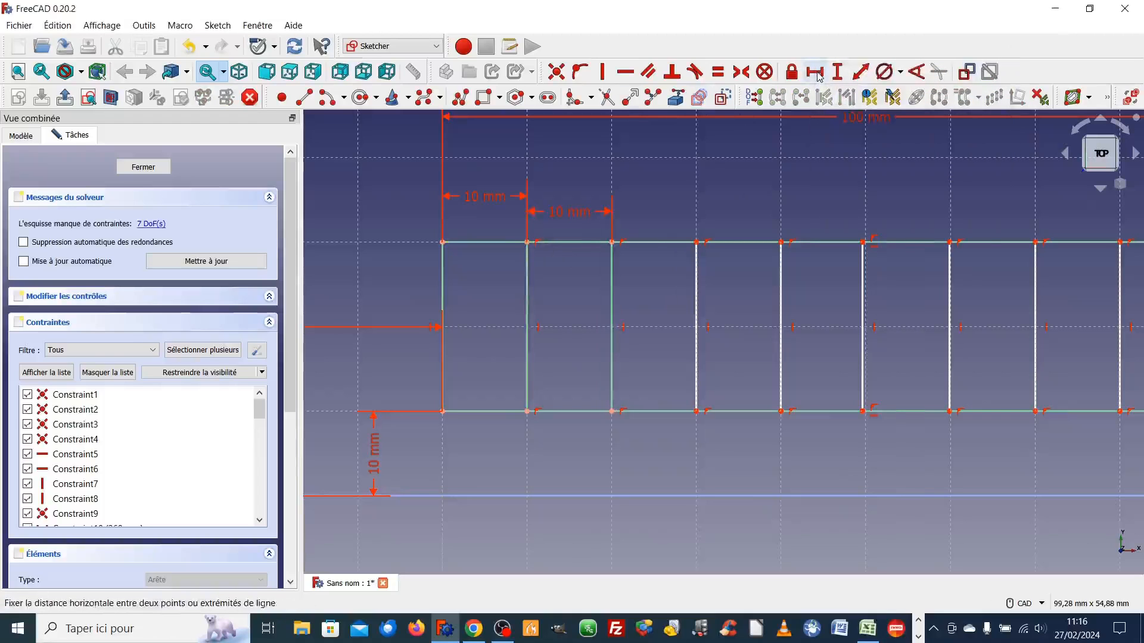
click(612, 242)
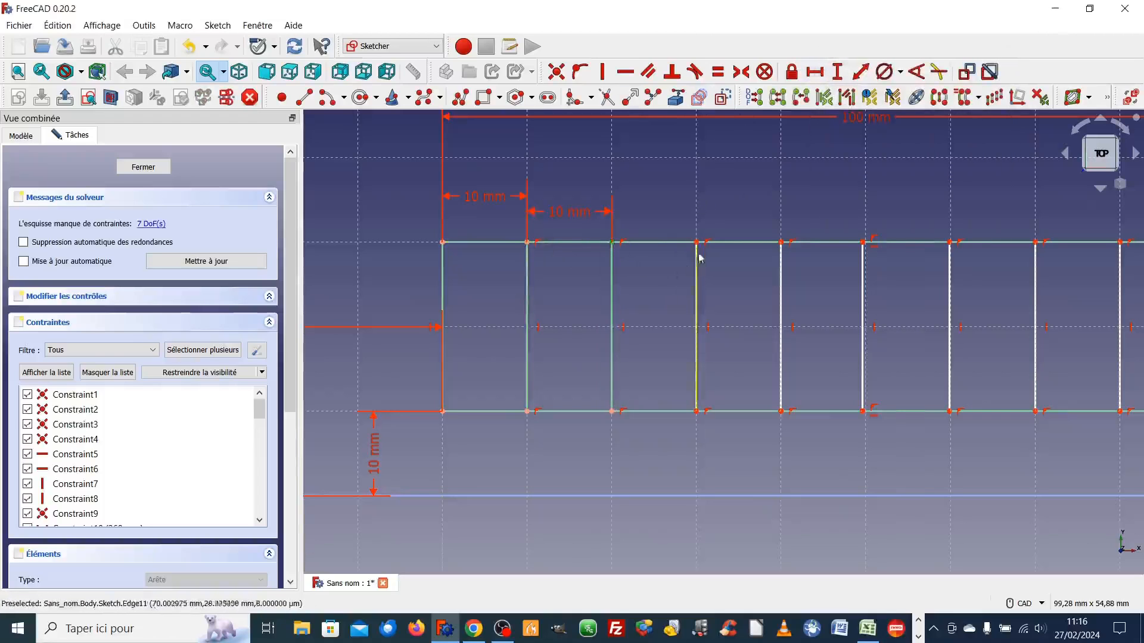
click(697, 242)
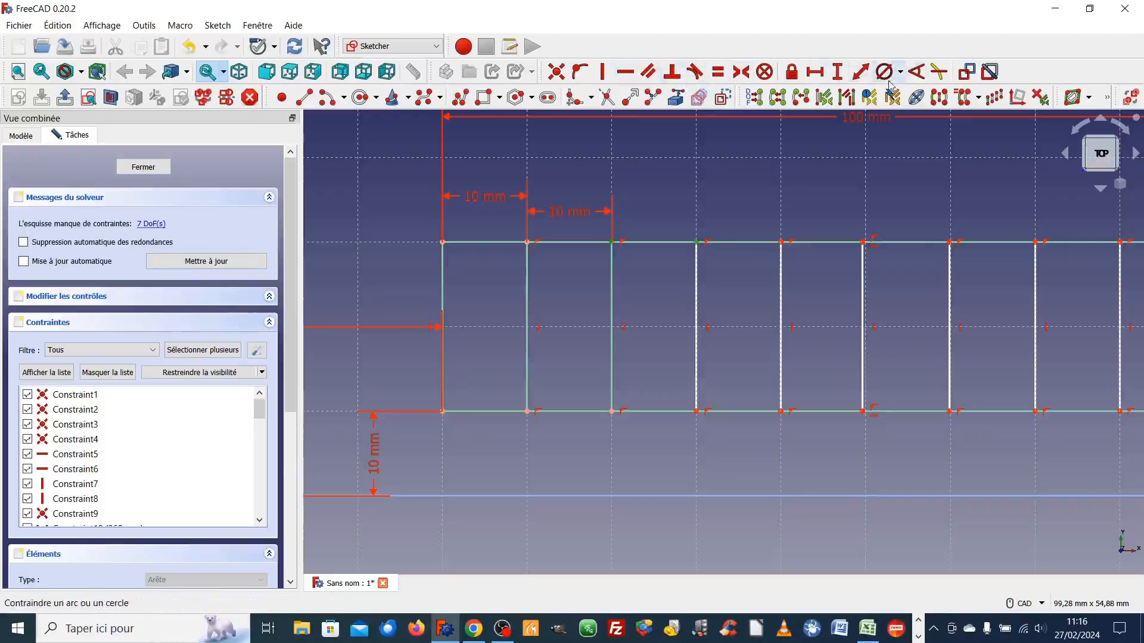
click(838, 74)
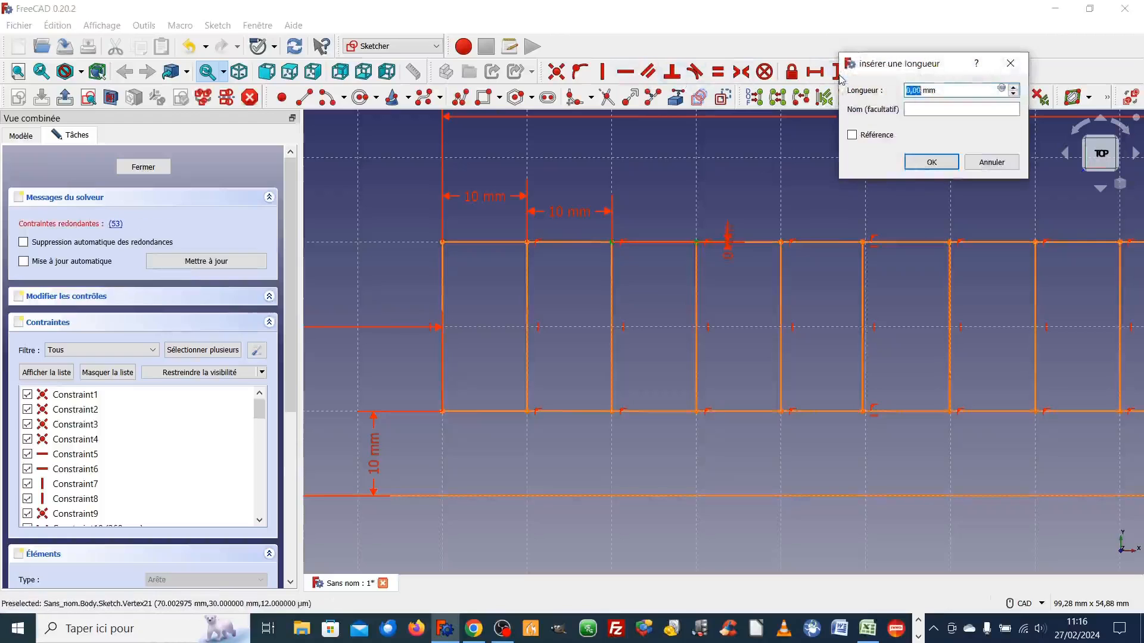
click(968, 170)
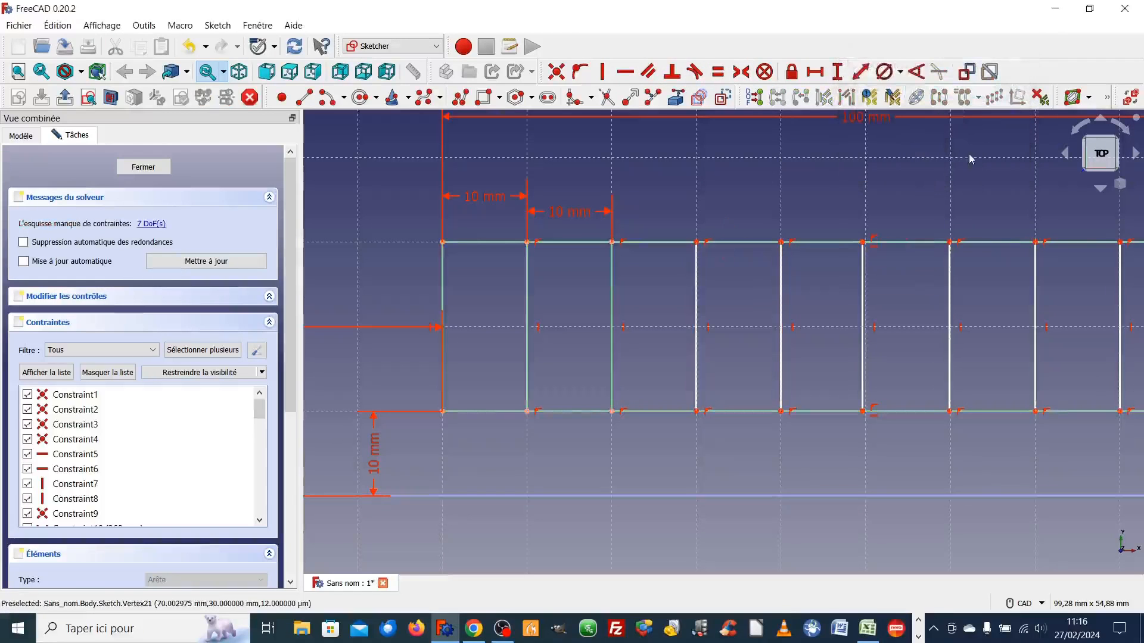
- Constrain the horizontal distance between the top endpoints of the second and third vertical lines to 10 mm
click(816, 72)
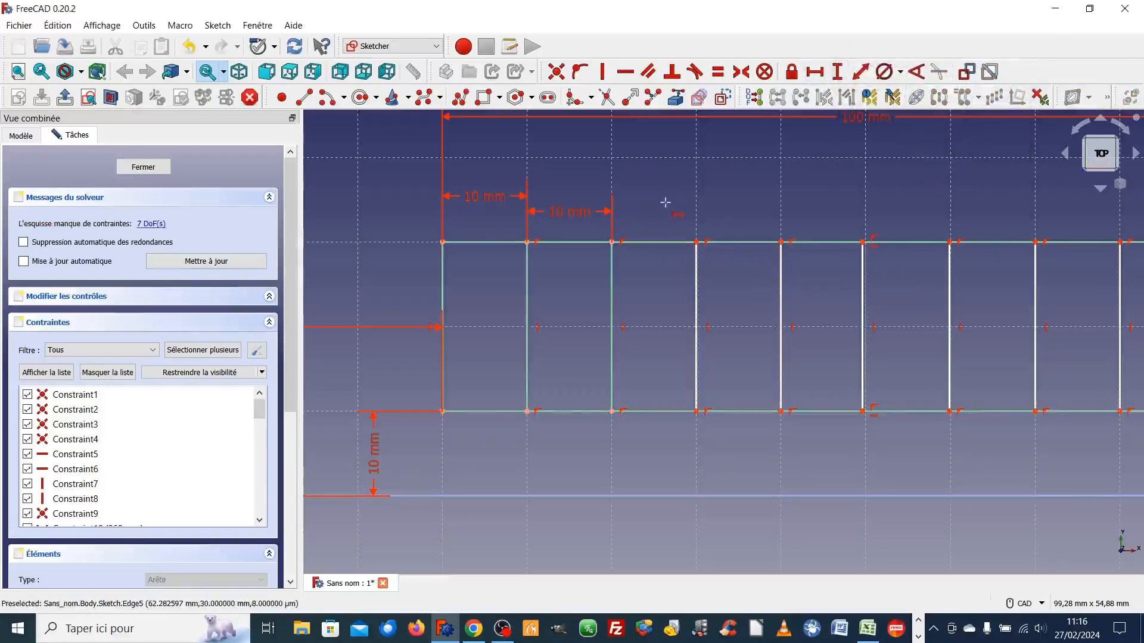
click(613, 242)
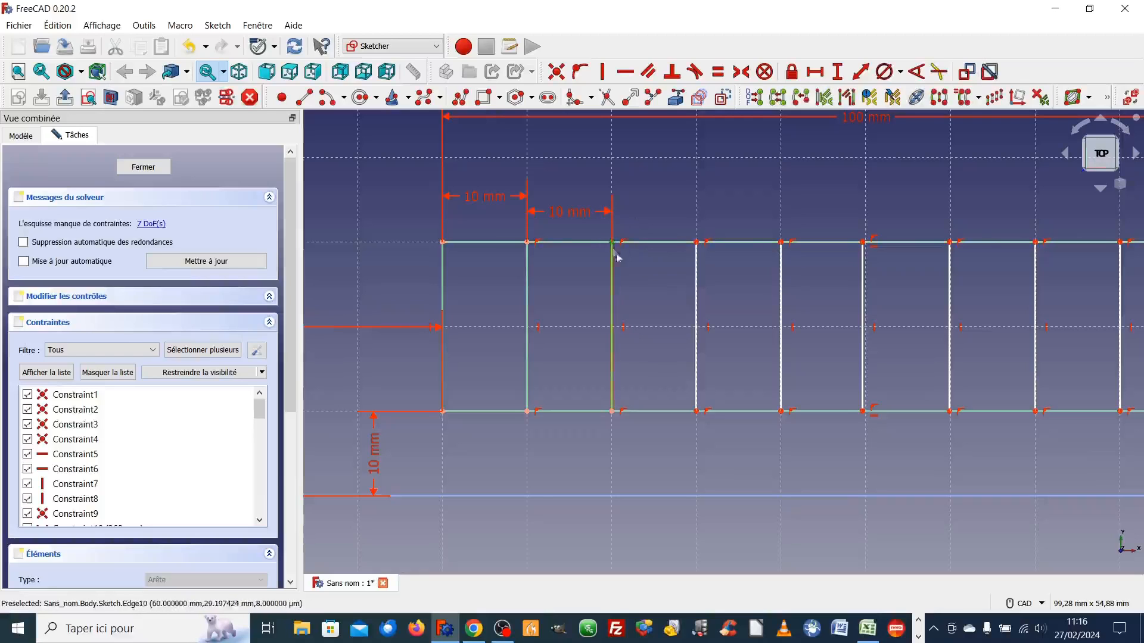
click(697, 243)
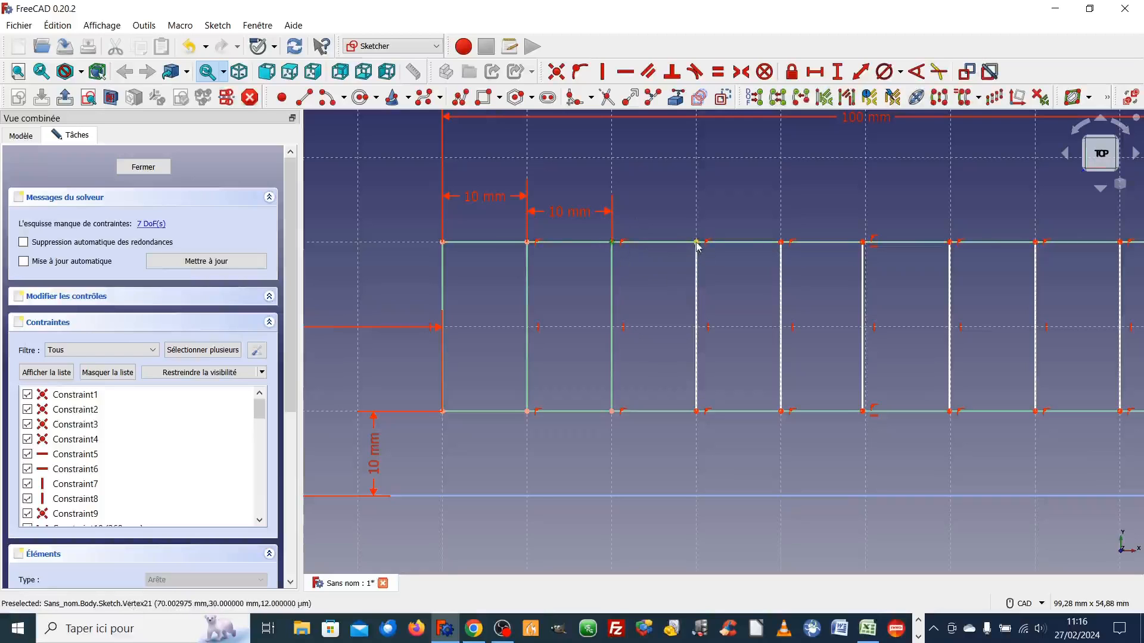
click(815, 72)
text(10)
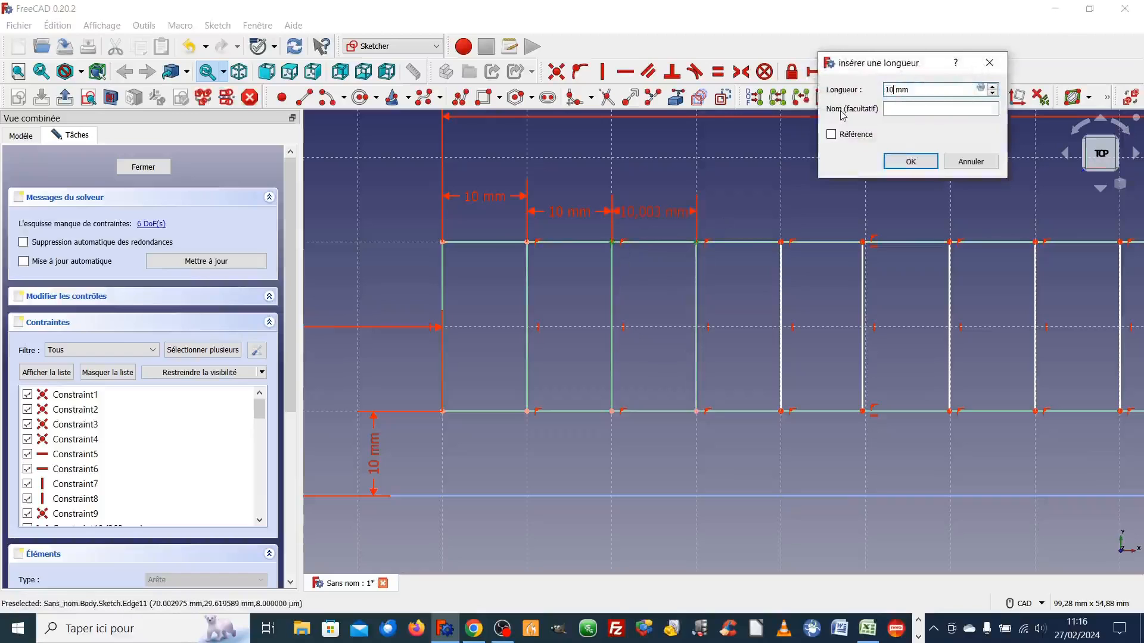
key(Return)
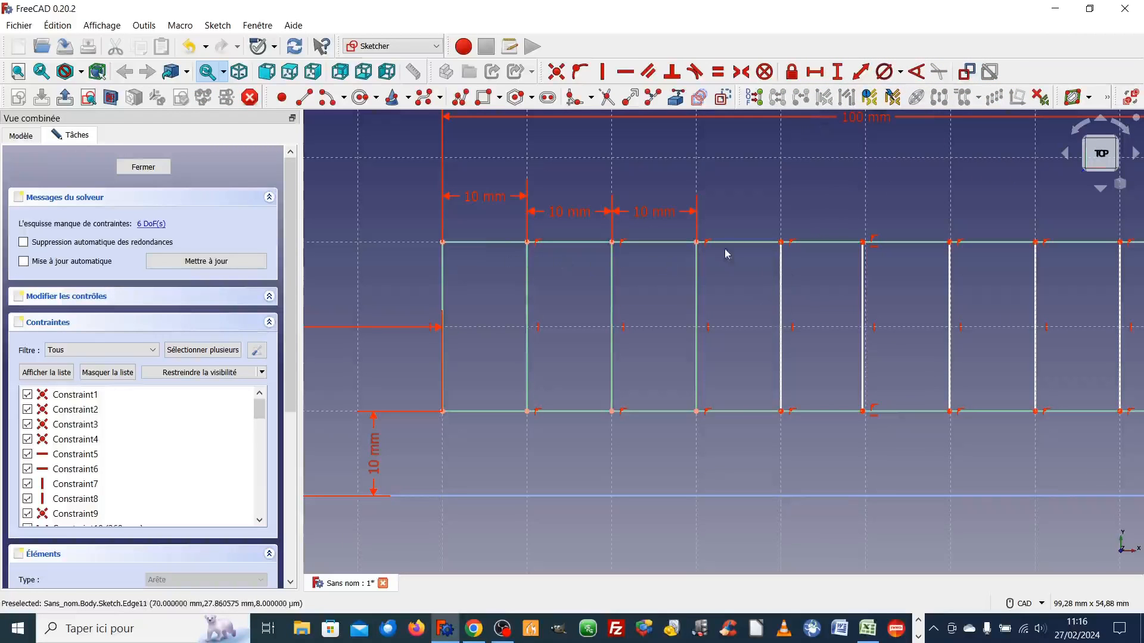
- Constrain the horizontal distance between the top endpoints of the third and fourth vertical lines to 10 mm
click(696, 242)
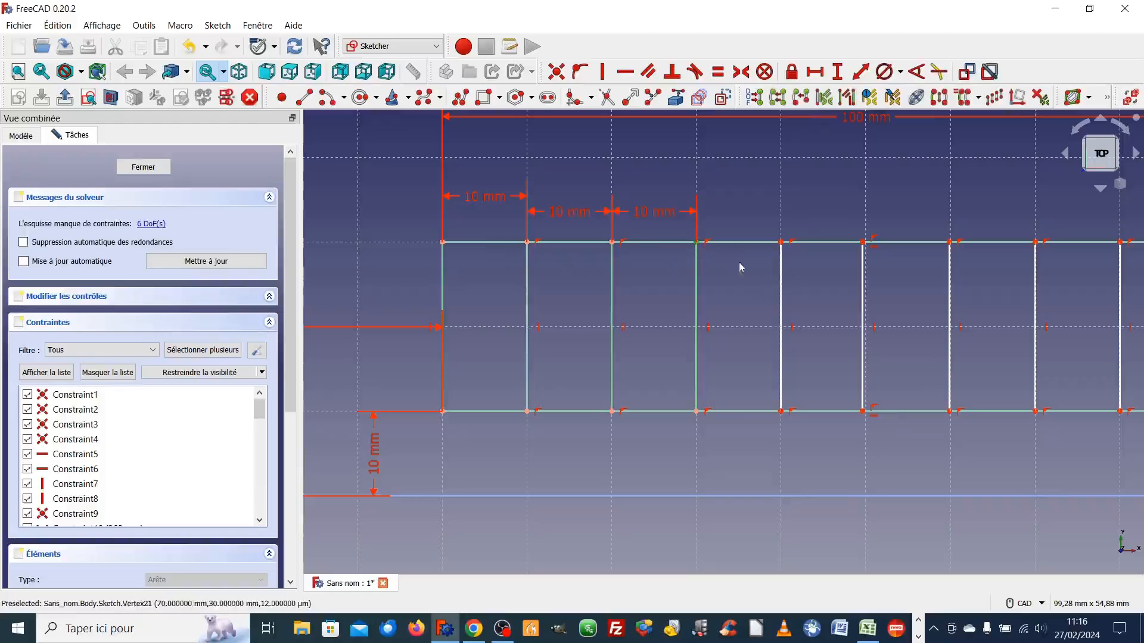
click(781, 242)
click(815, 72)
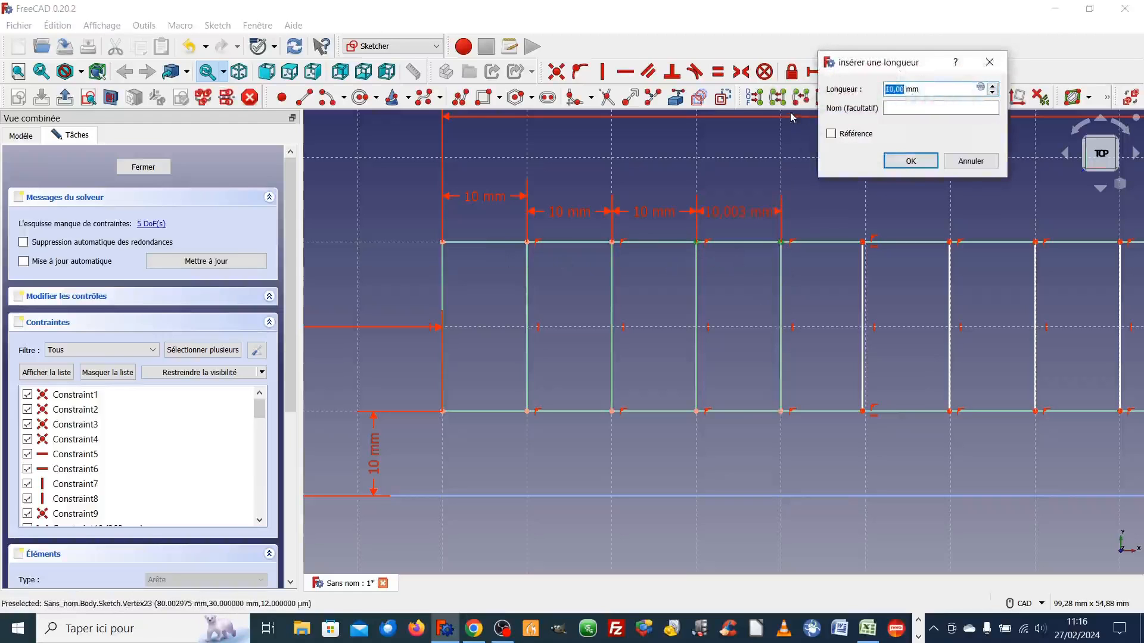
text(10)
key(Return)
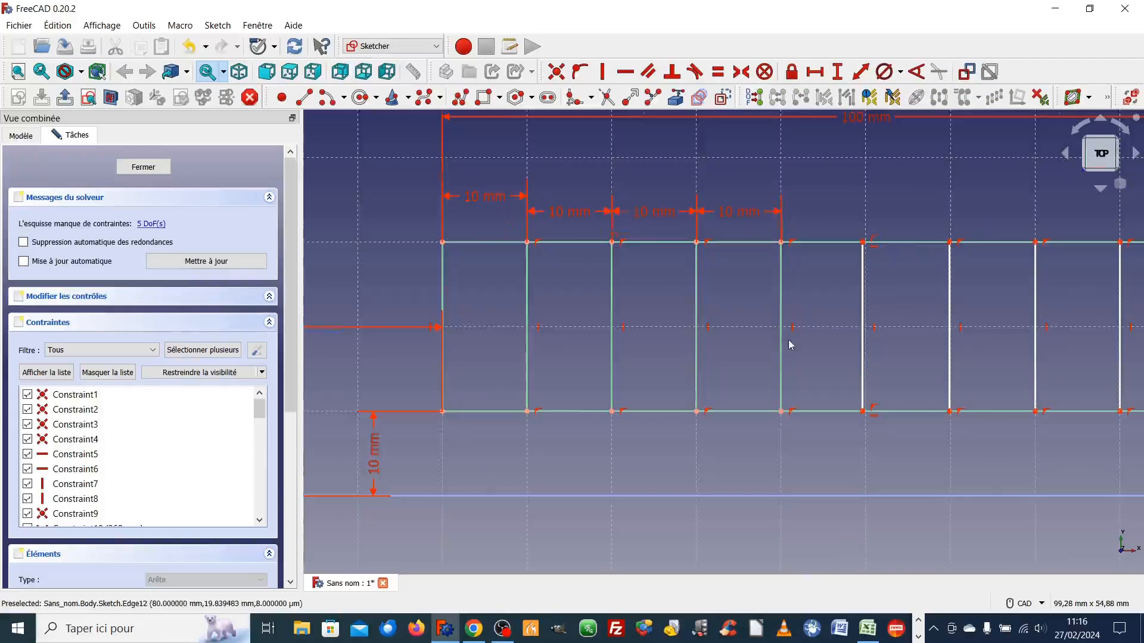
- Try to add a 10 mm horizontal distance between the top endpoints of the fourth and fifth vertical lines
click(784, 246)
click(866, 247)
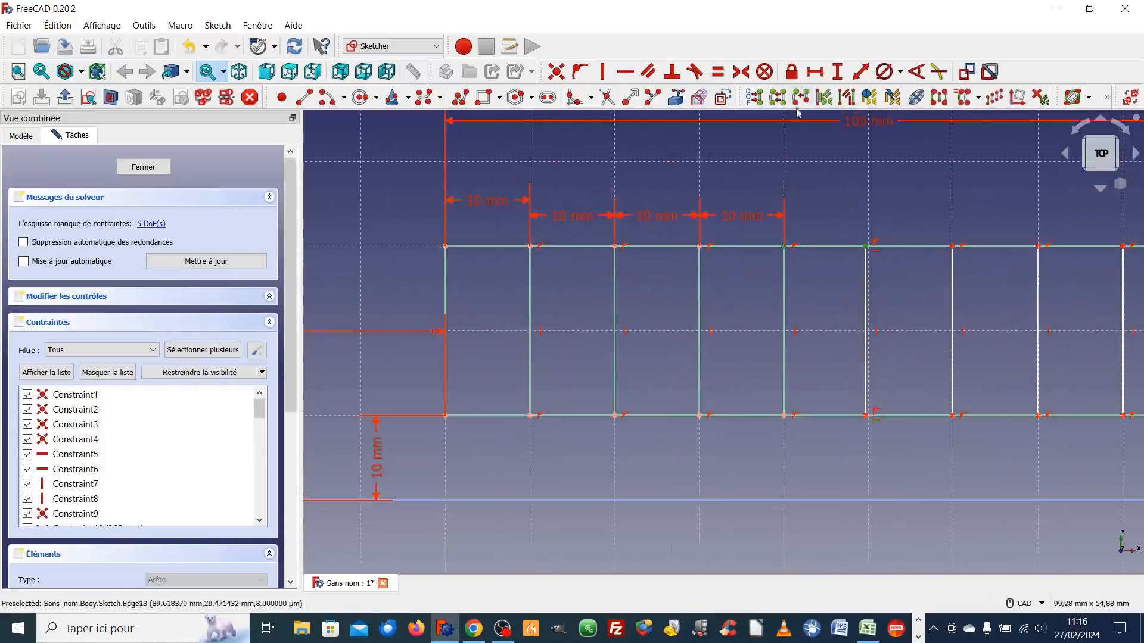
click(814, 72)
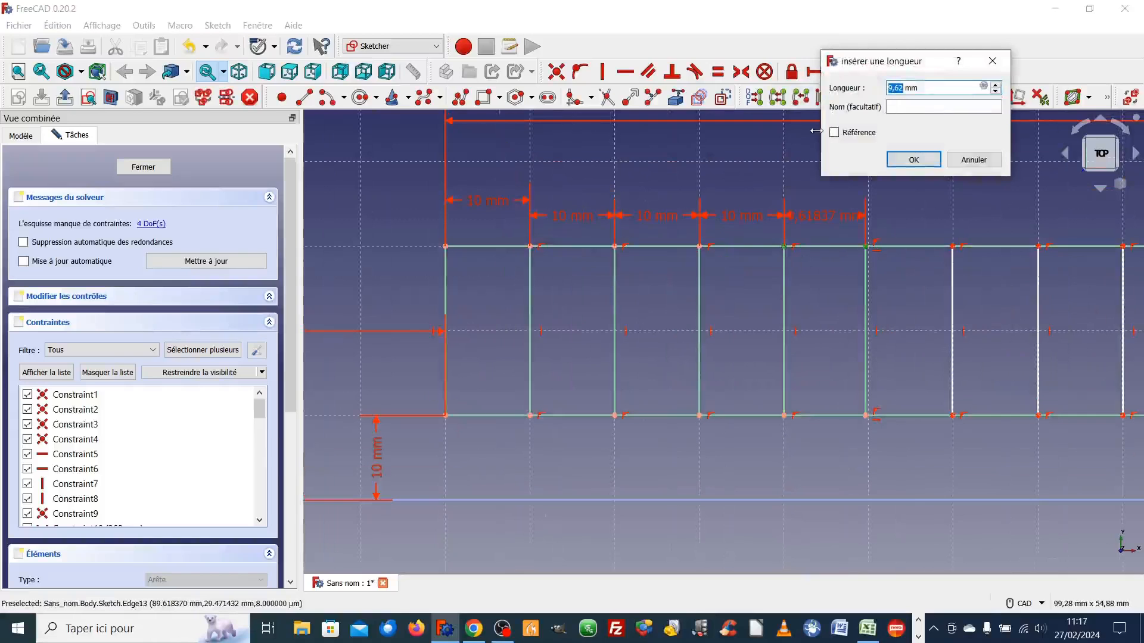
text(10)
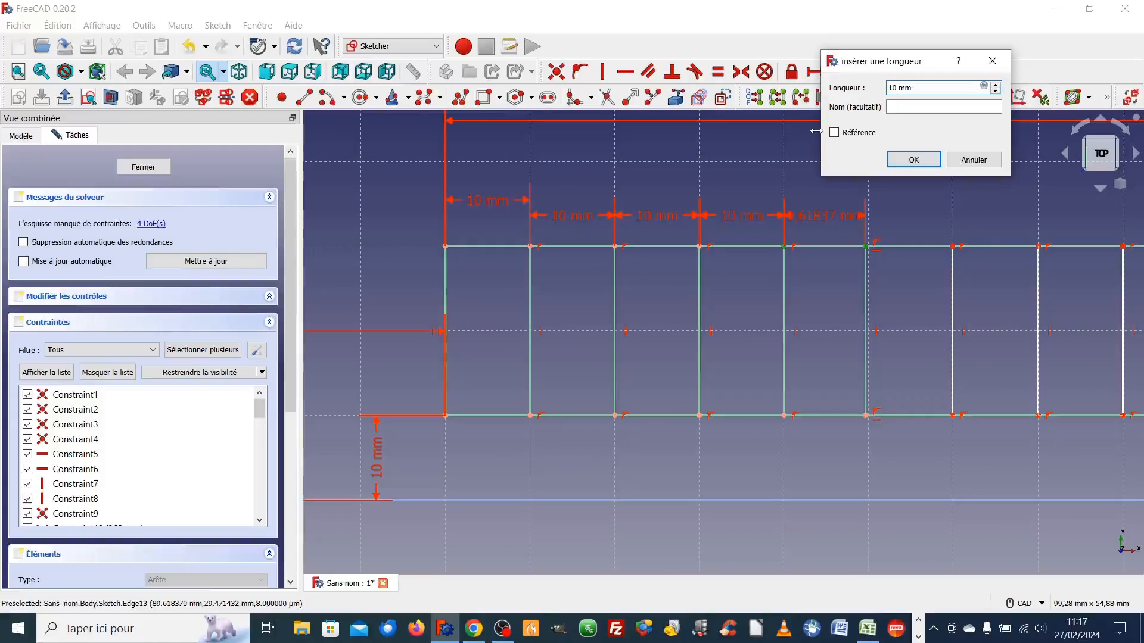
click(906, 161)
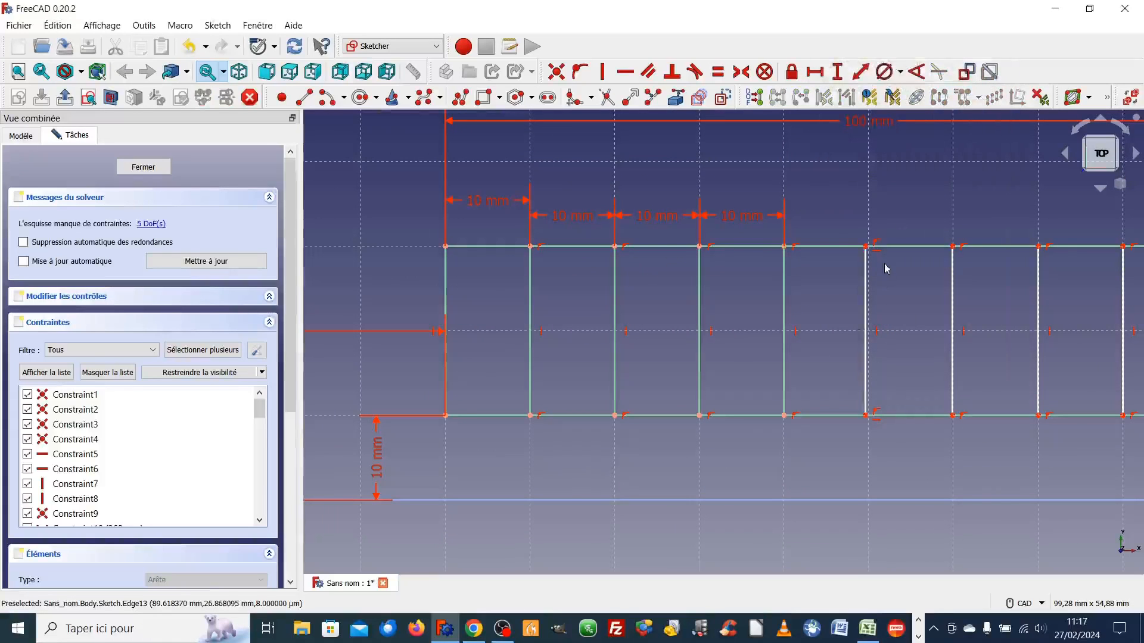
- Constrain the horizontal distance between the top endpoints of the fourth and fifth vertical lines to 10 mm
scroll(882, 267, up, 2)
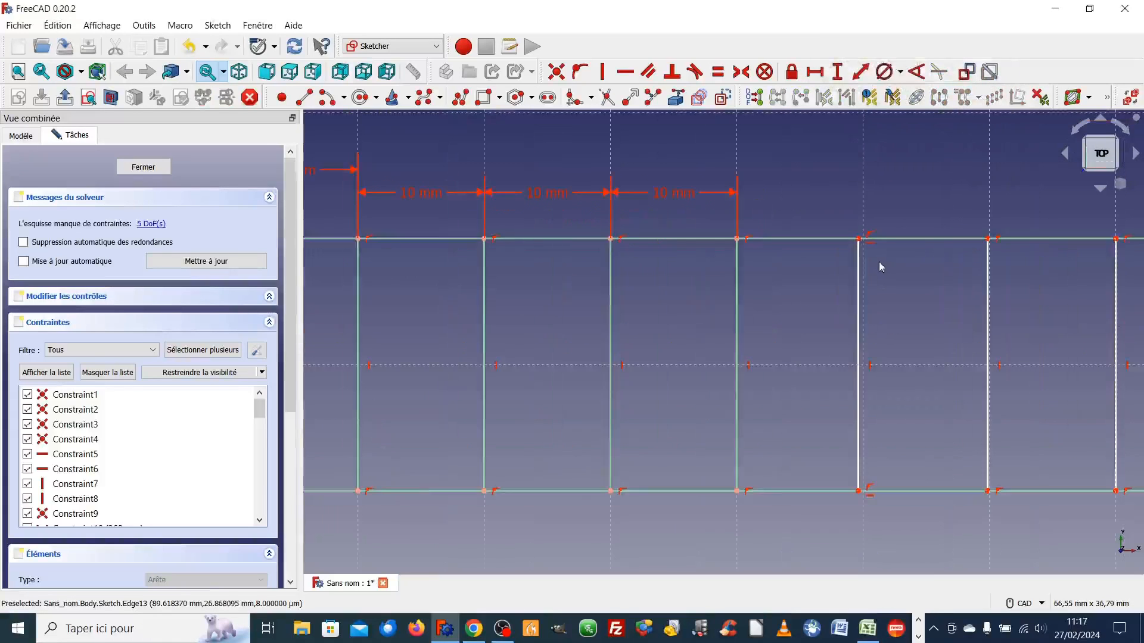
click(738, 240)
click(858, 238)
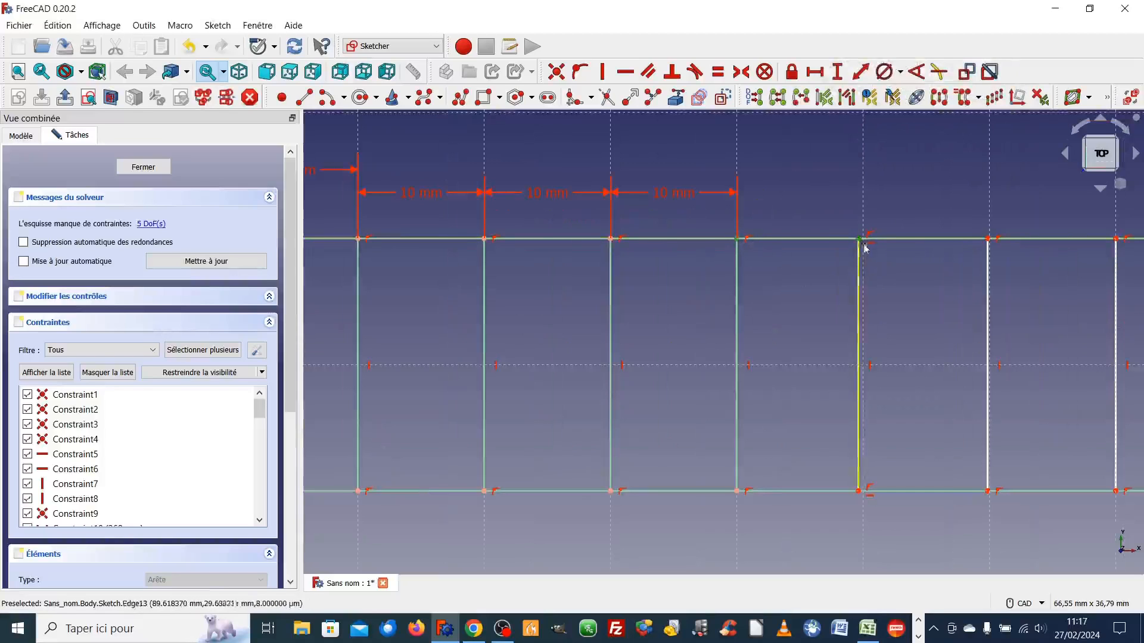
click(814, 73)
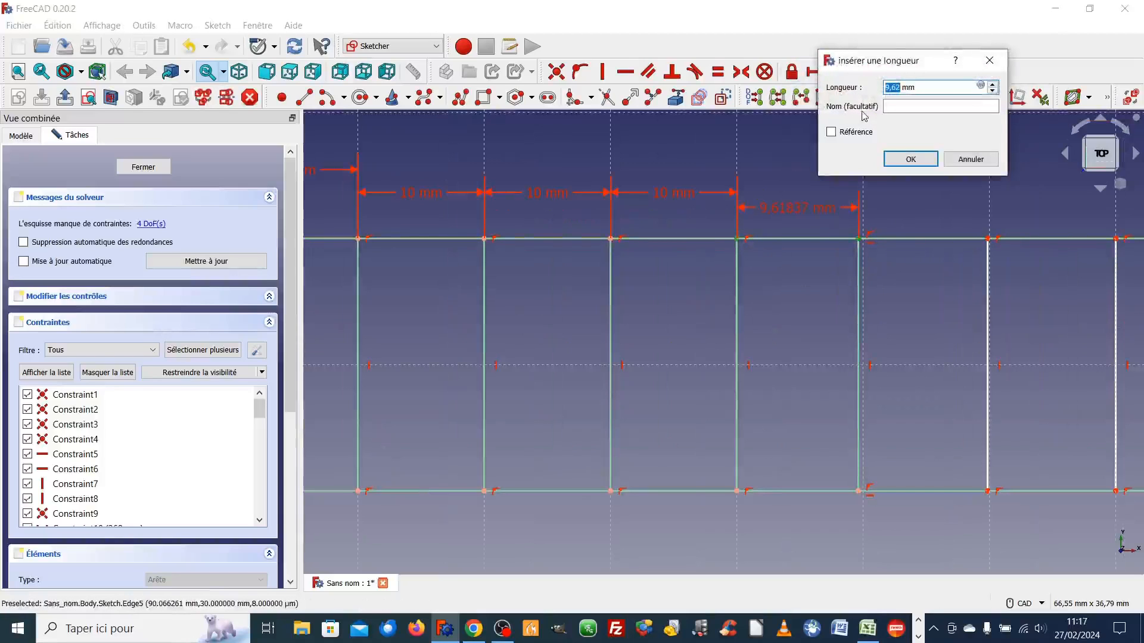
text(10)
key(Return)
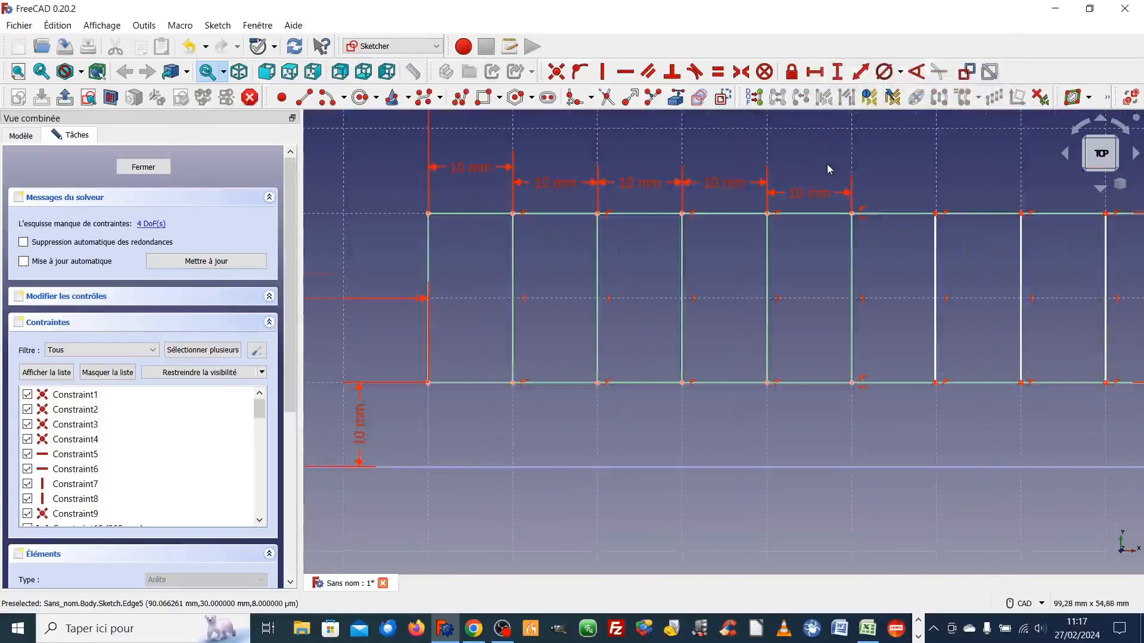
- Make the top endpoints of the fourth and sixth vertical lines symmetric about the fifth vertical line
scroll(828, 169, down, 1)
scroll(868, 409, up, 1)
middle_drag(847, 392, 831, 449)
scroll(831, 448, down, 1)
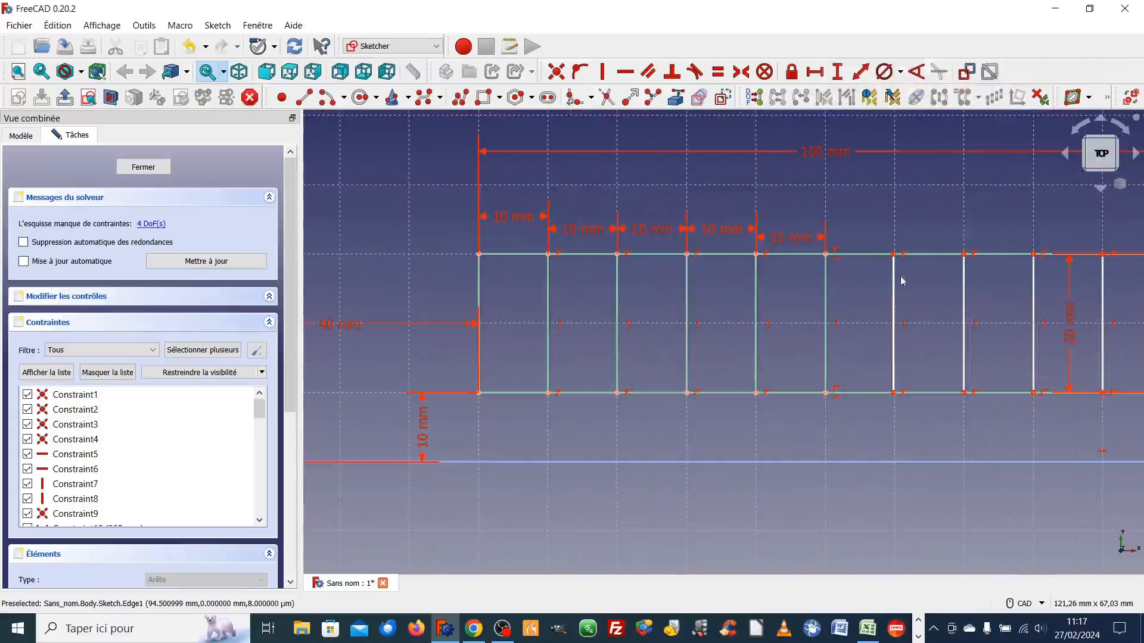
click(894, 254)
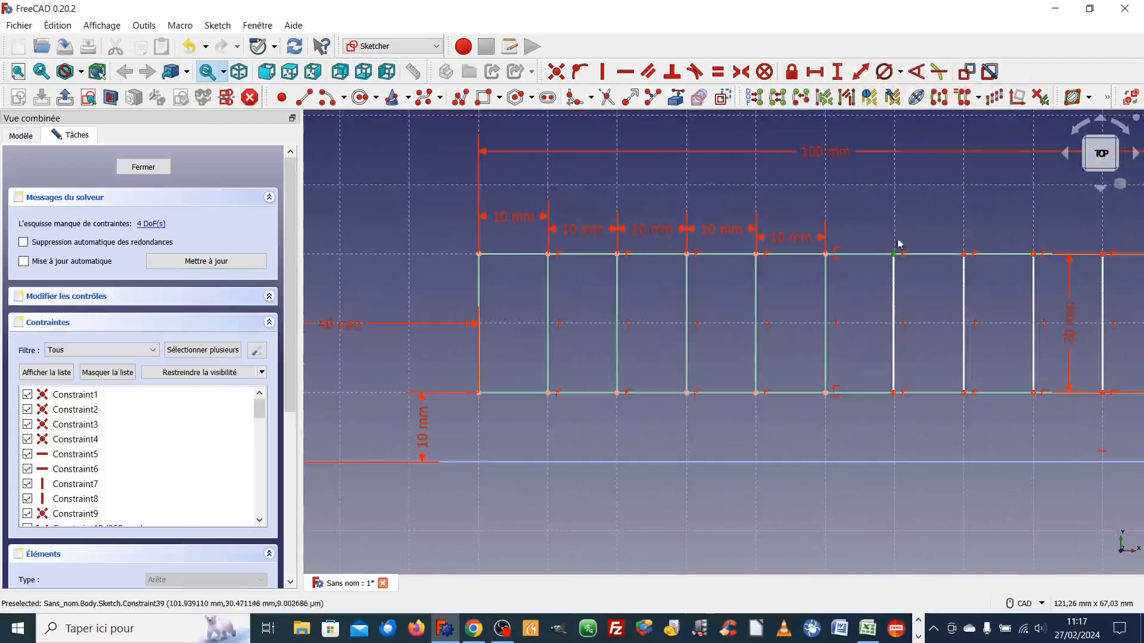
click(756, 256)
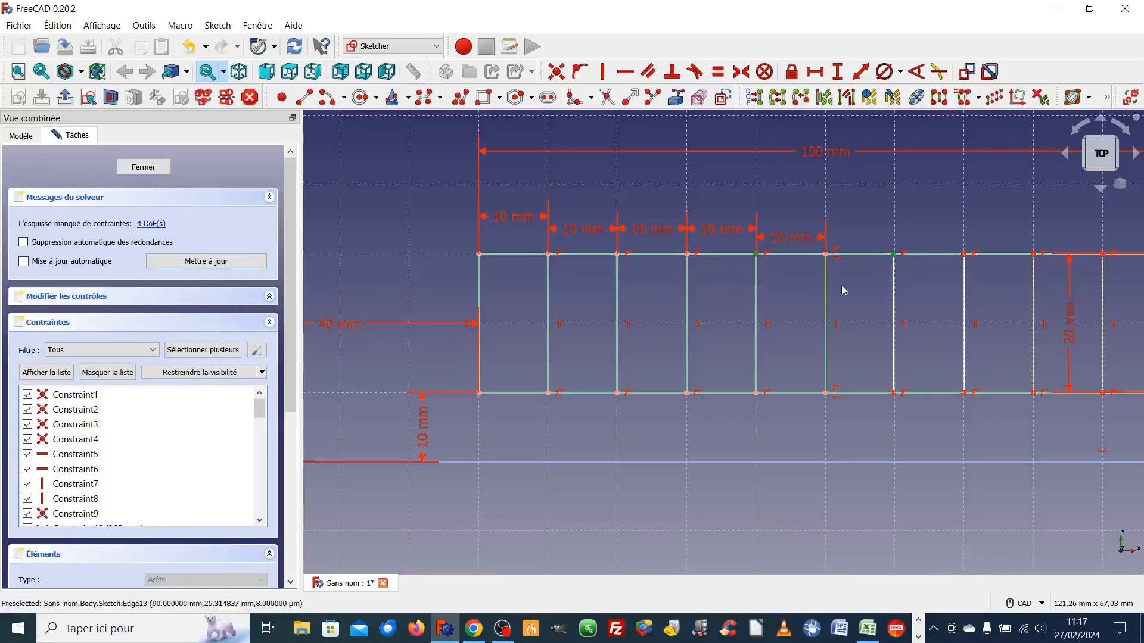
click(825, 289)
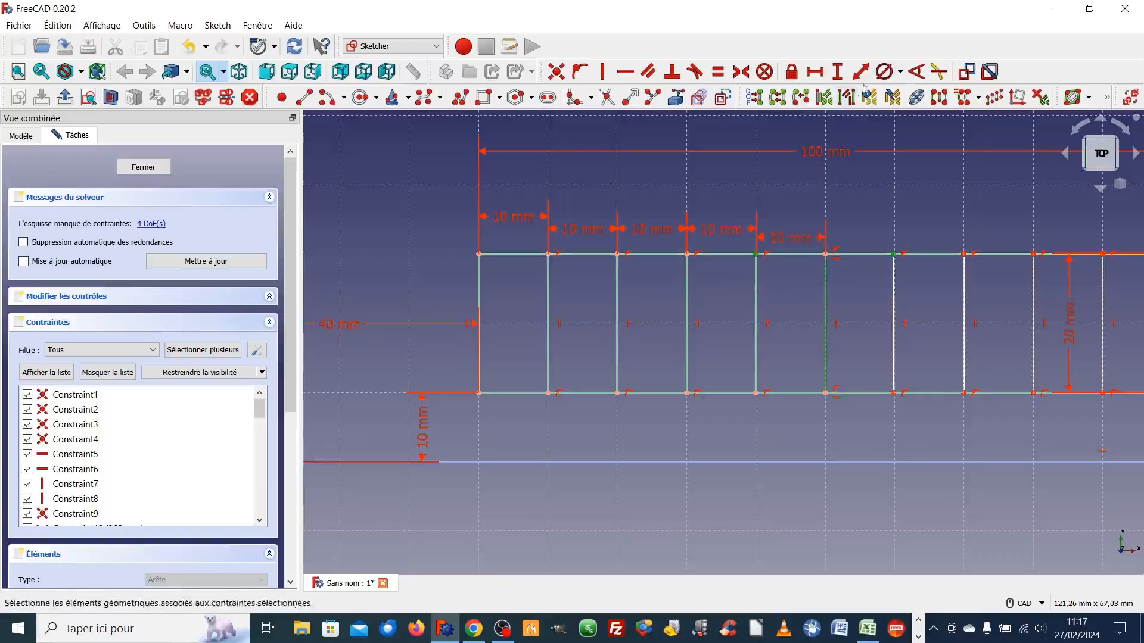
click(744, 78)
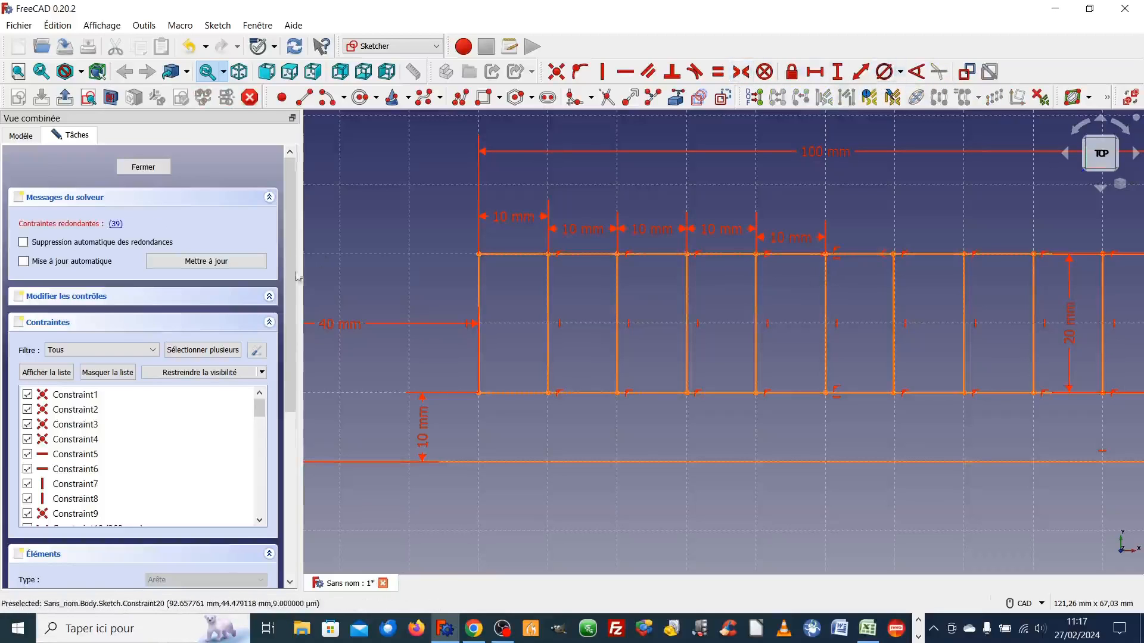
- Delete the redundant Constraint39 from the sketch's constraint list
scroll(116, 477, down, 7)
scroll(118, 507, down, 7)
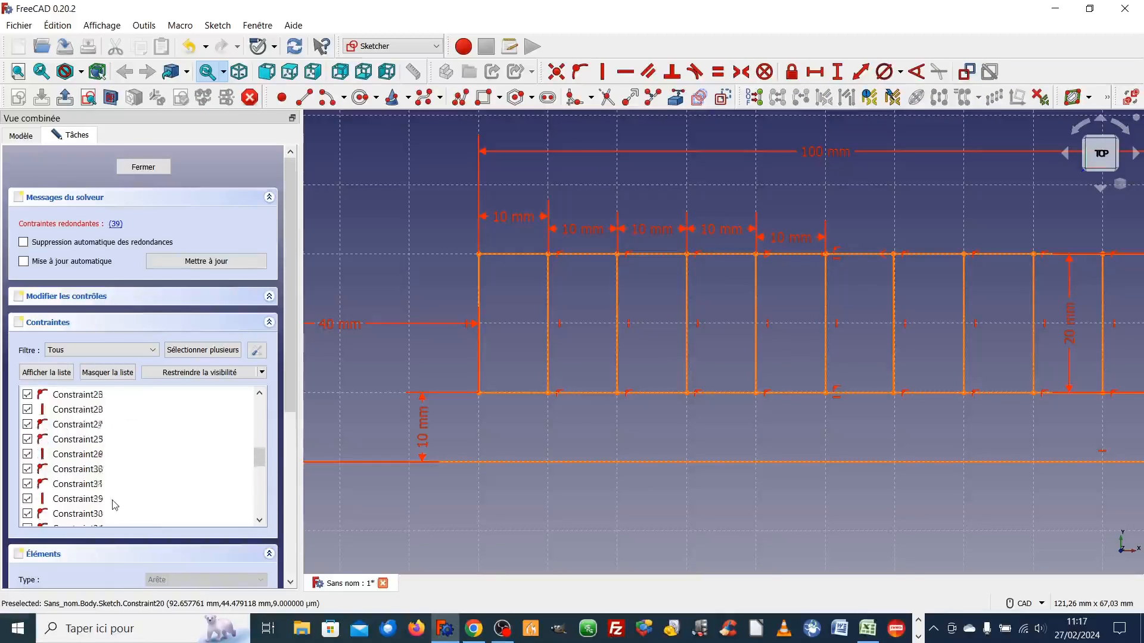
scroll(87, 475, up, 3)
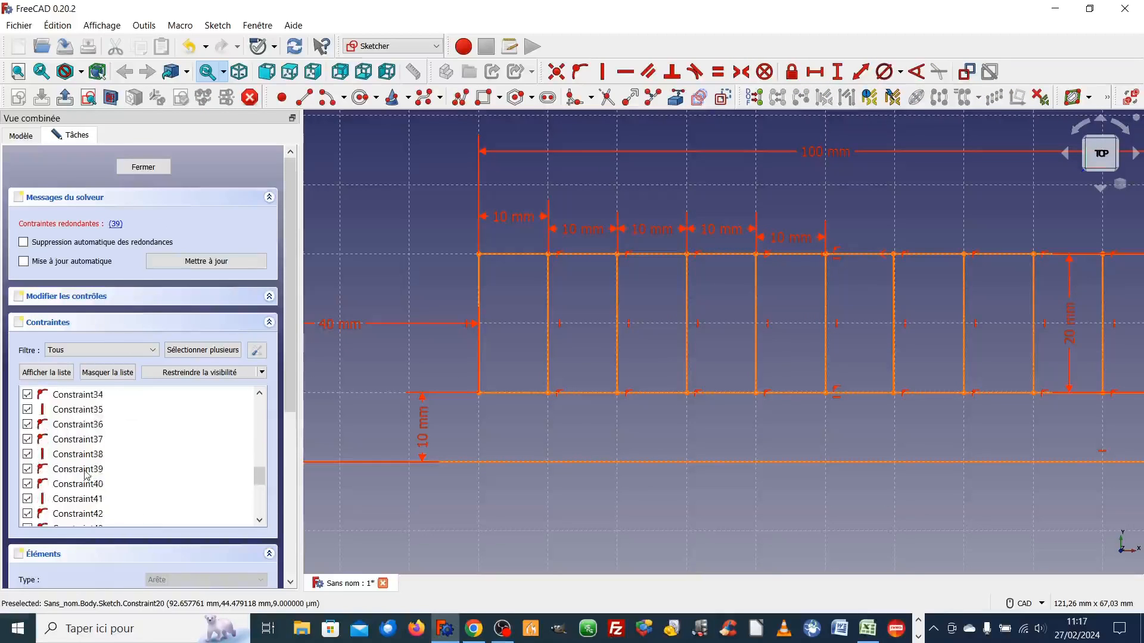
click(97, 471)
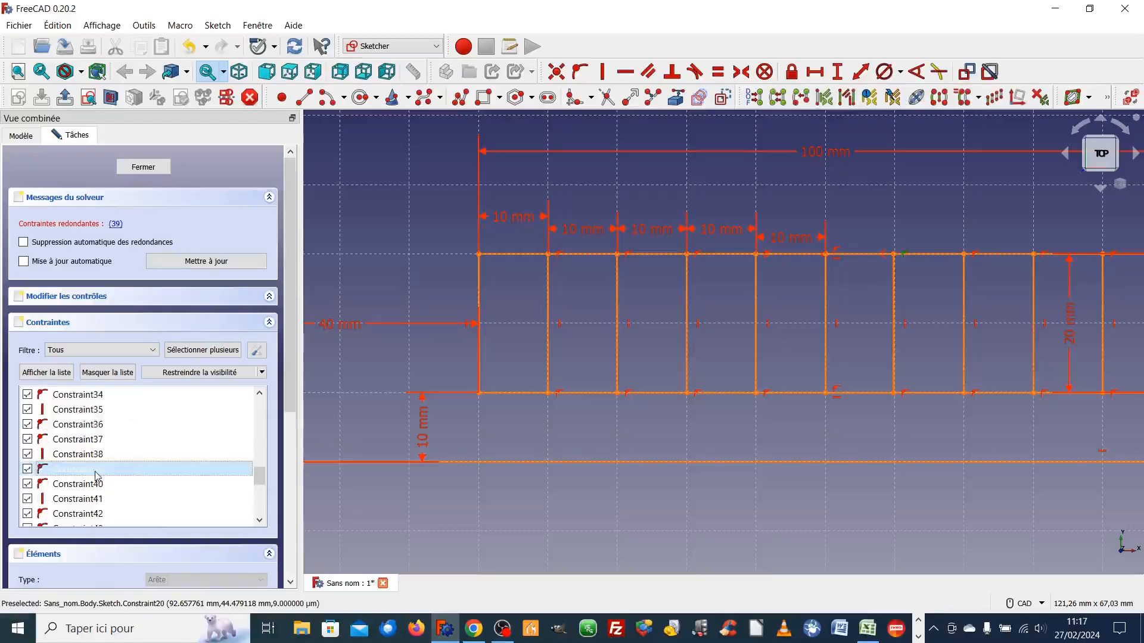
key(Delete)
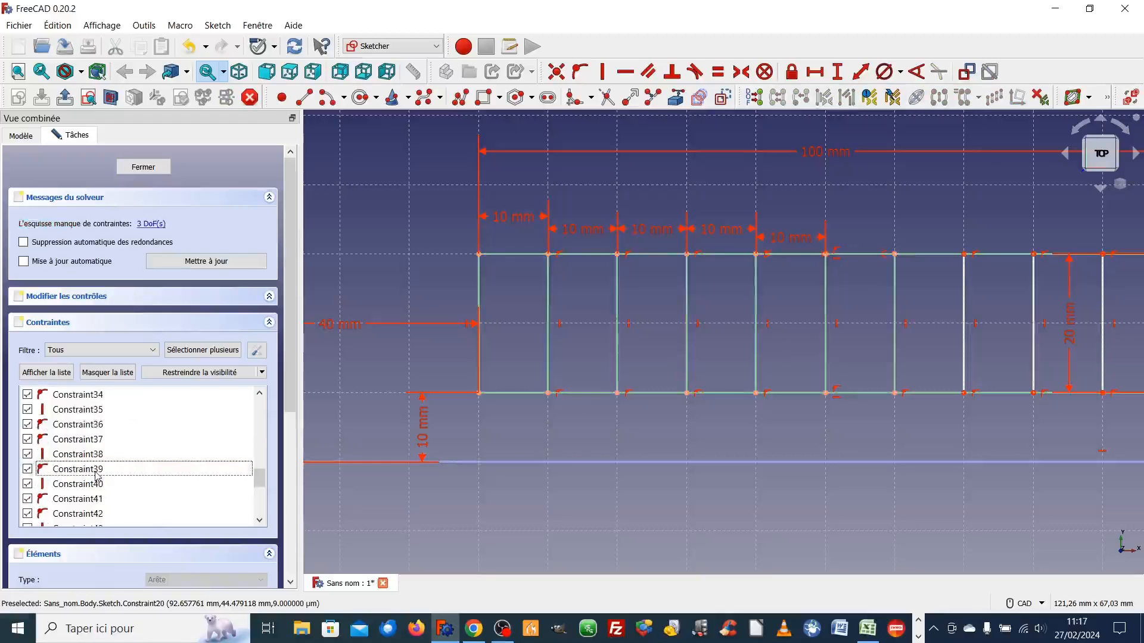
- Make the top endpoints of the third and seventh vertical lines symmetric about the fifth vertical line
click(688, 255)
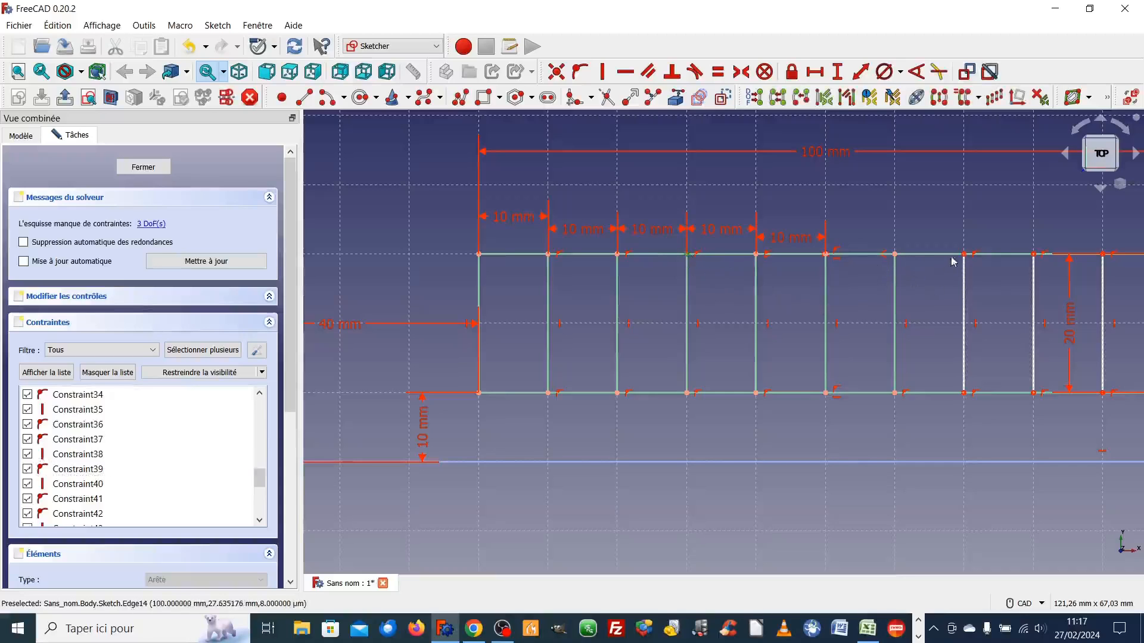
click(829, 306)
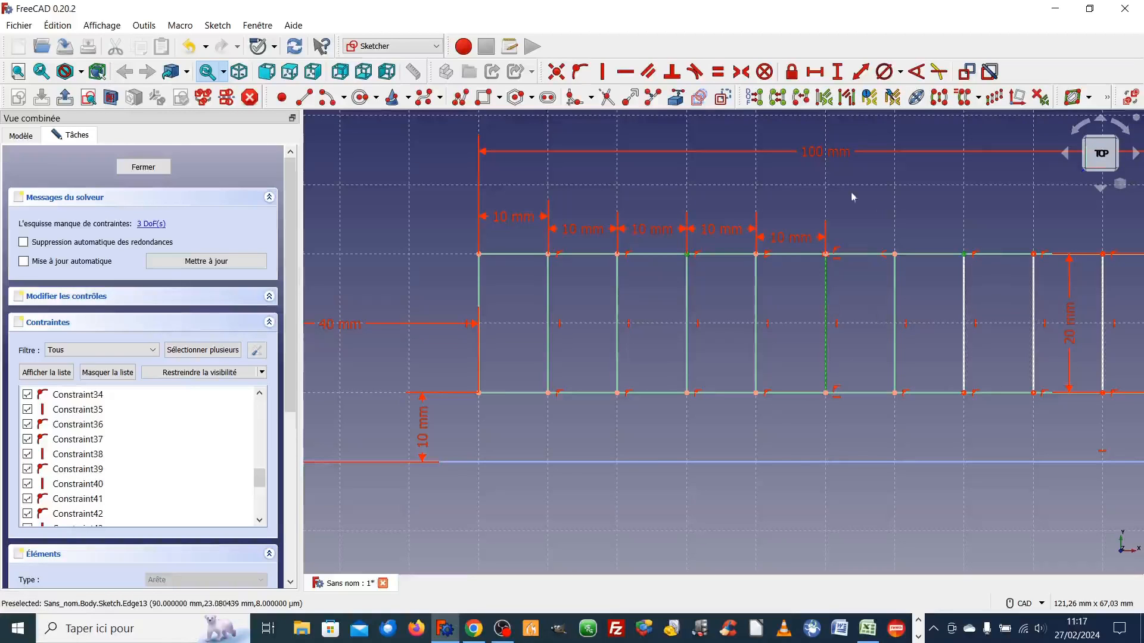
- Make the third and seventh dividers' top endpoints symmetric about the central divider and delete the redundant point-on-object Constraint41
click(740, 72)
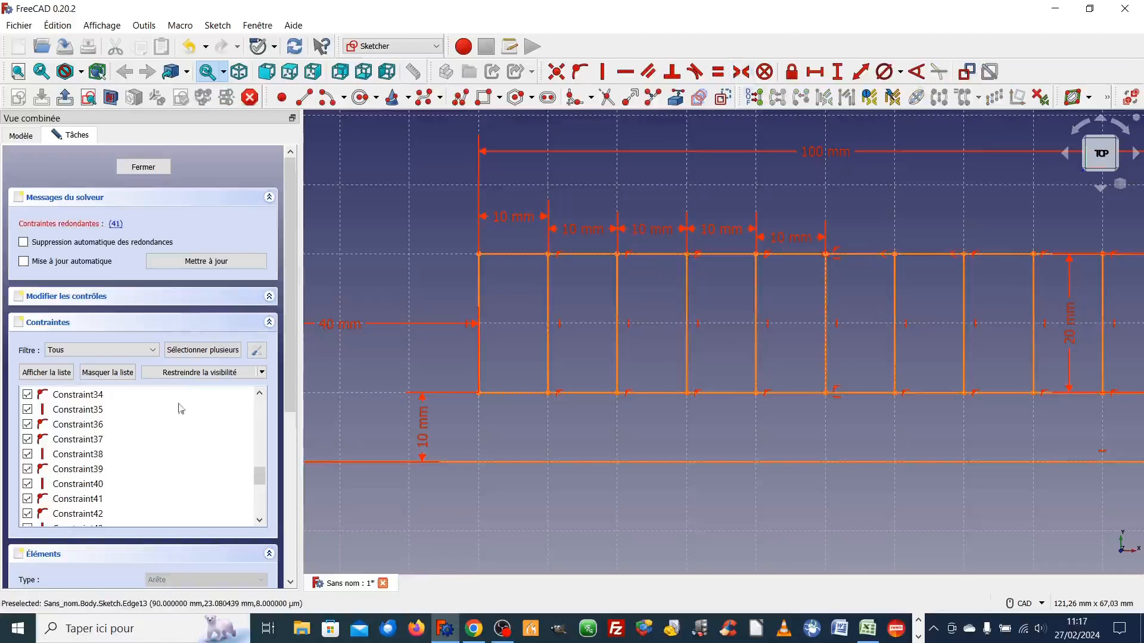
drag(261, 479, 261, 497)
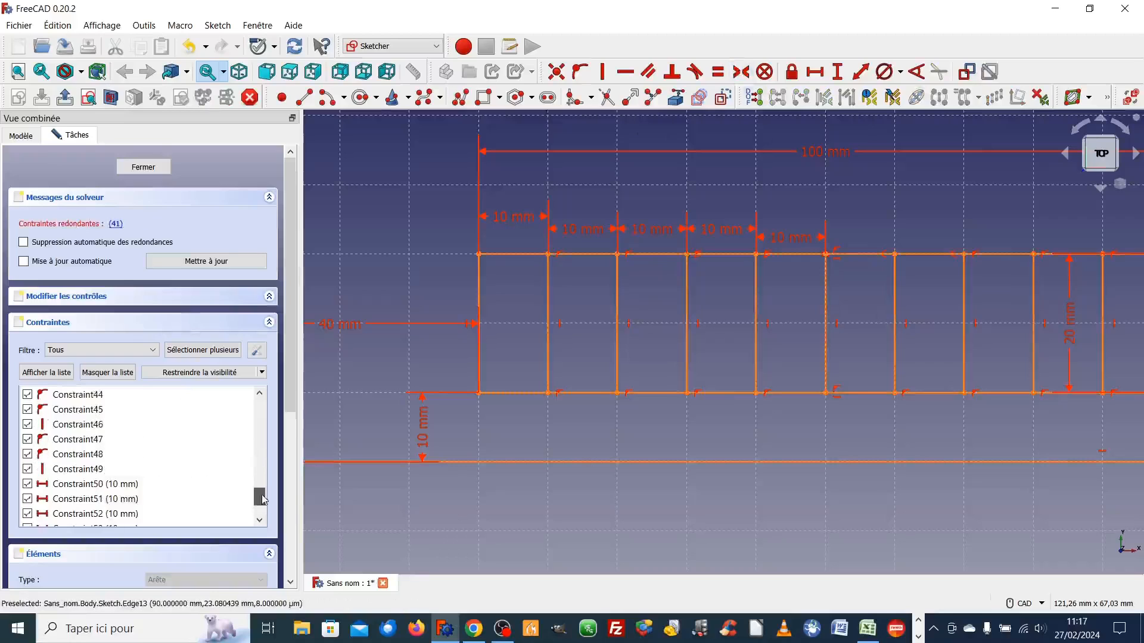
scroll(97, 417, up, 3)
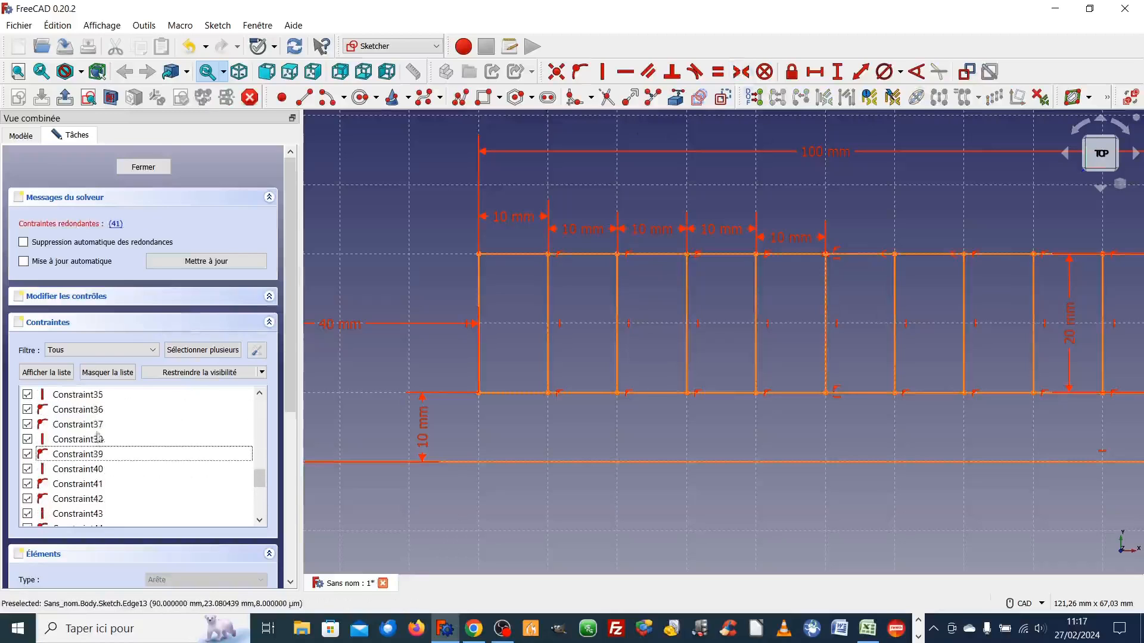
click(91, 486)
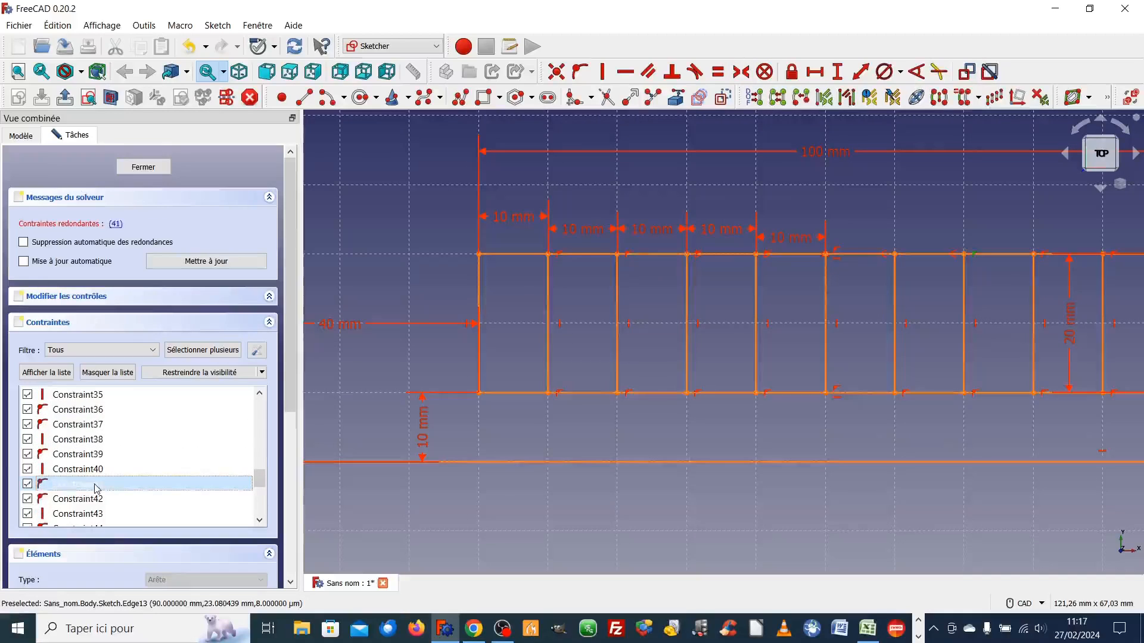
key(Delete)
scroll(915, 333, down, 2)
scroll(902, 331, up, 2)
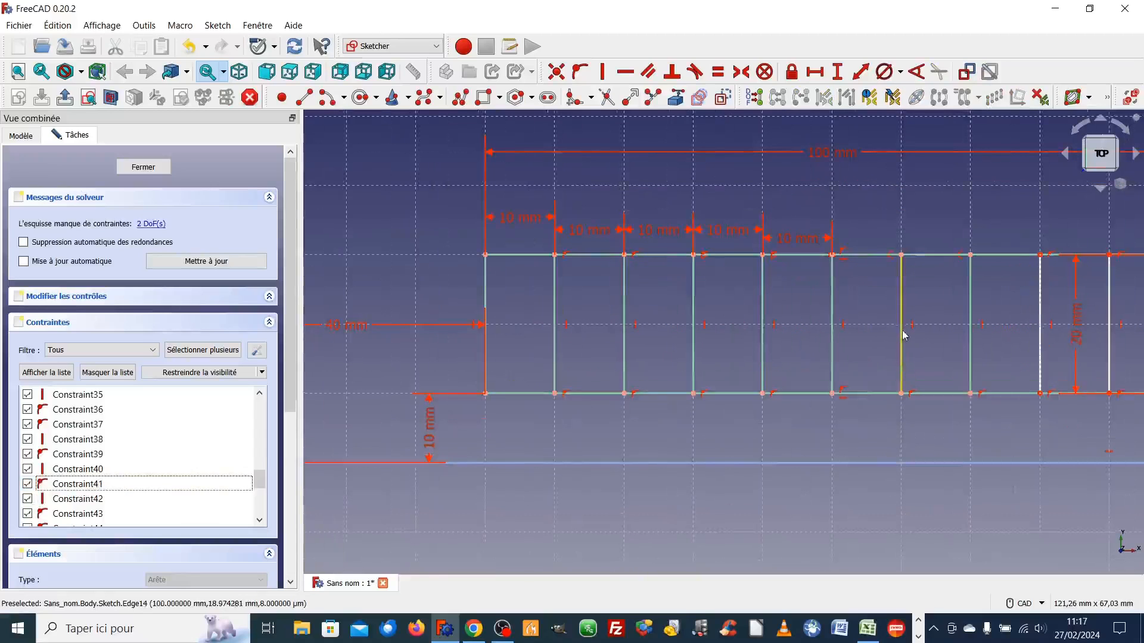
- Make the second and eighth dividers' top endpoints symmetric about the central divider and delete the redundant point-on-object Constraint43
click(625, 255)
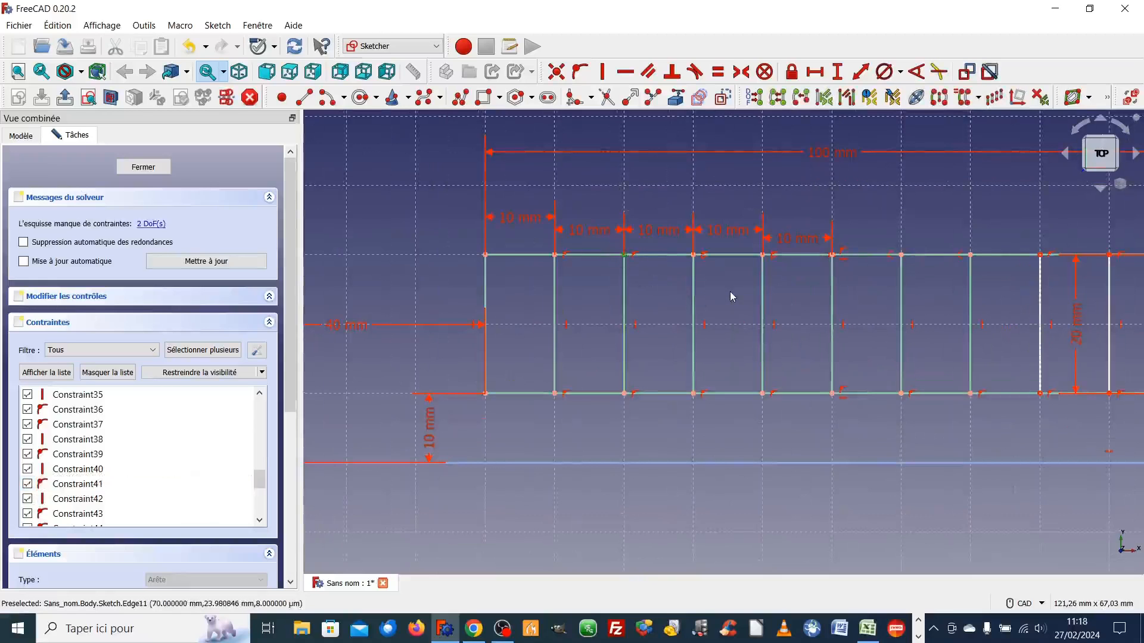
scroll(731, 292, up, 3)
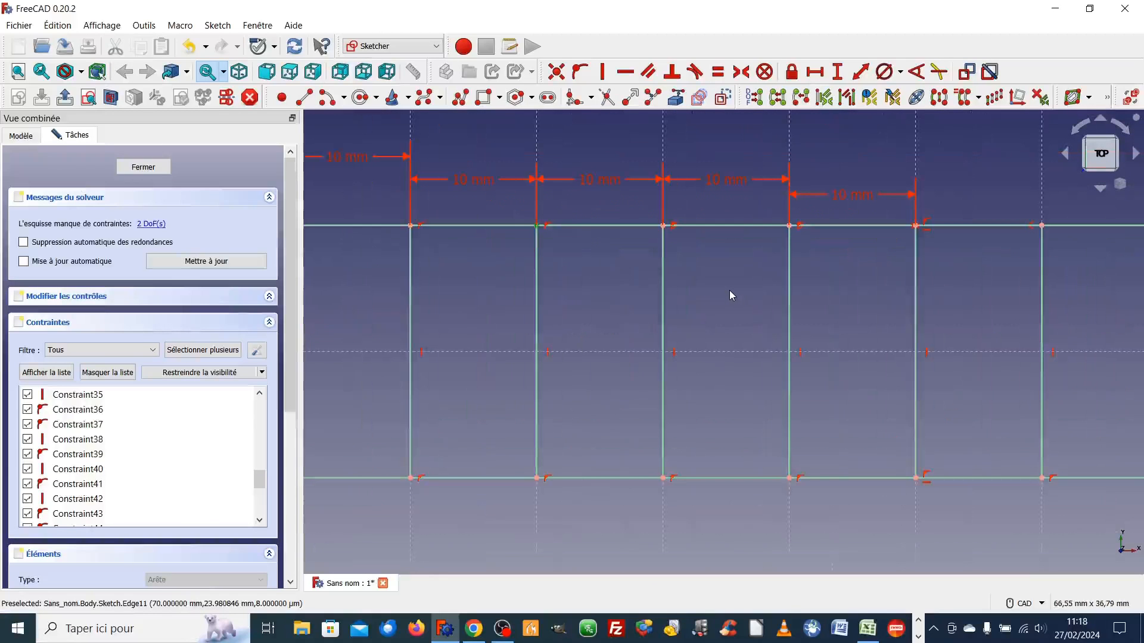
scroll(731, 295, down, 4)
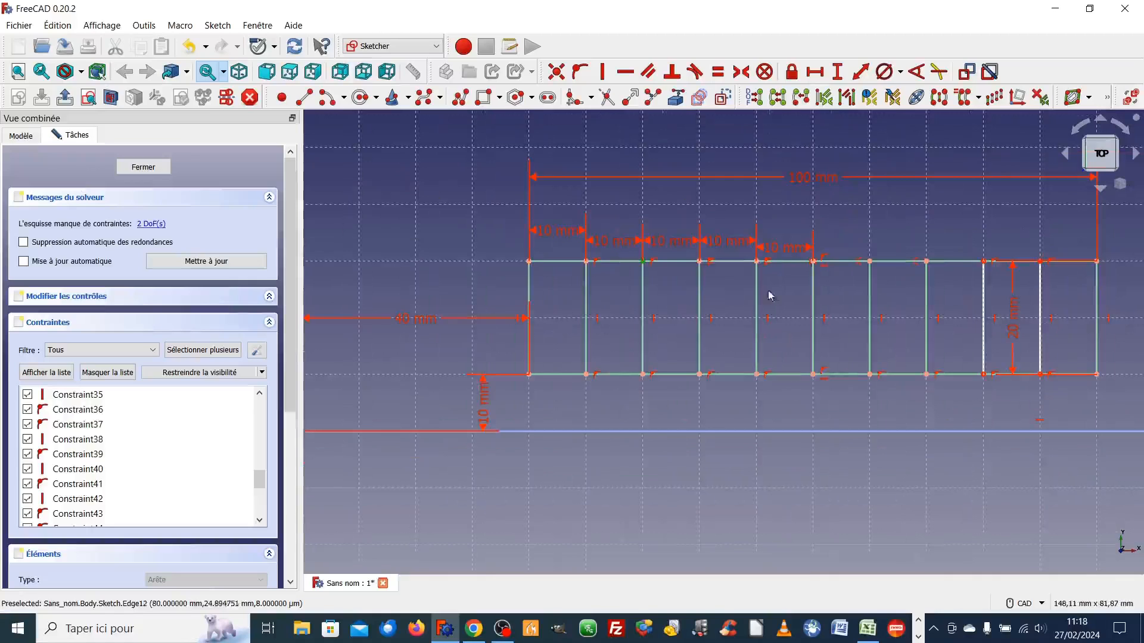
middle_drag(927, 301, 822, 300)
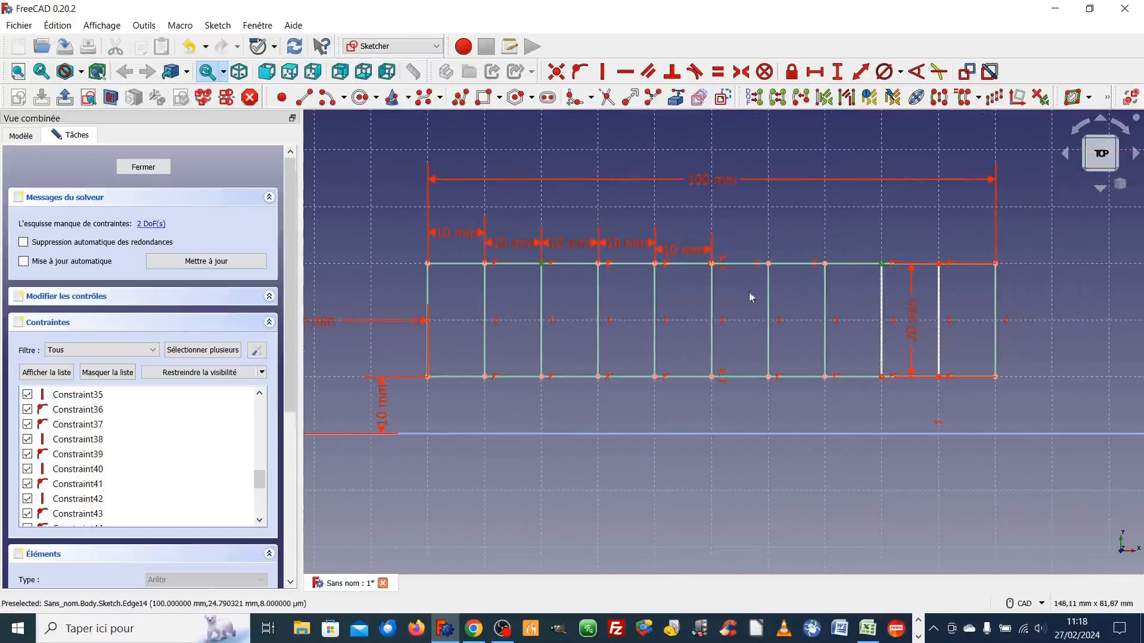
click(711, 293)
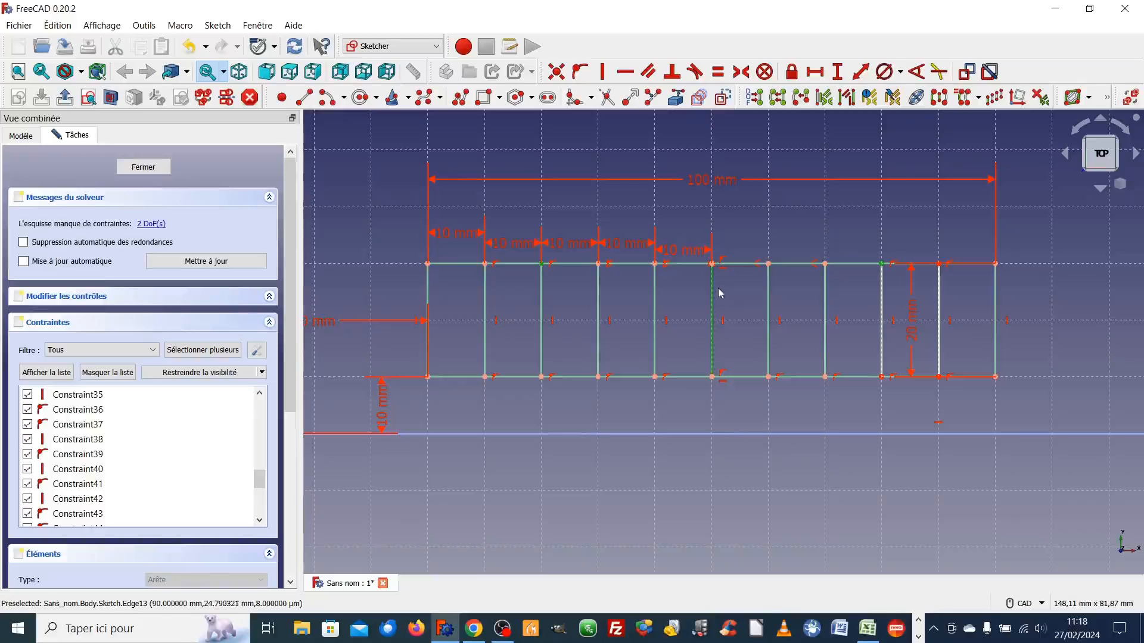
click(741, 72)
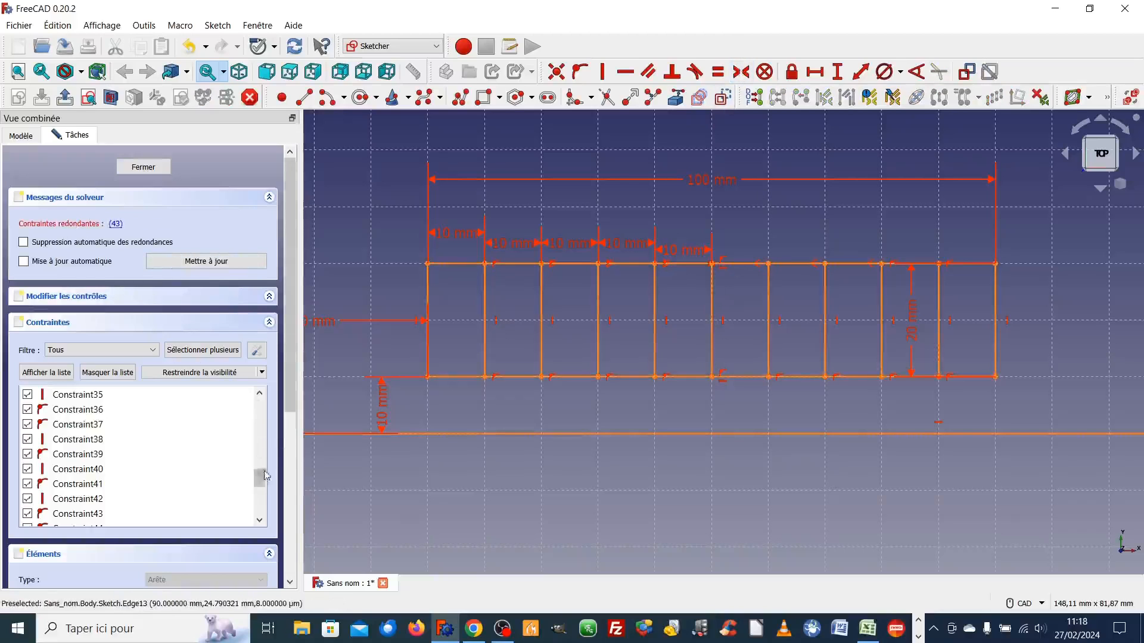
drag(259, 479, 260, 523)
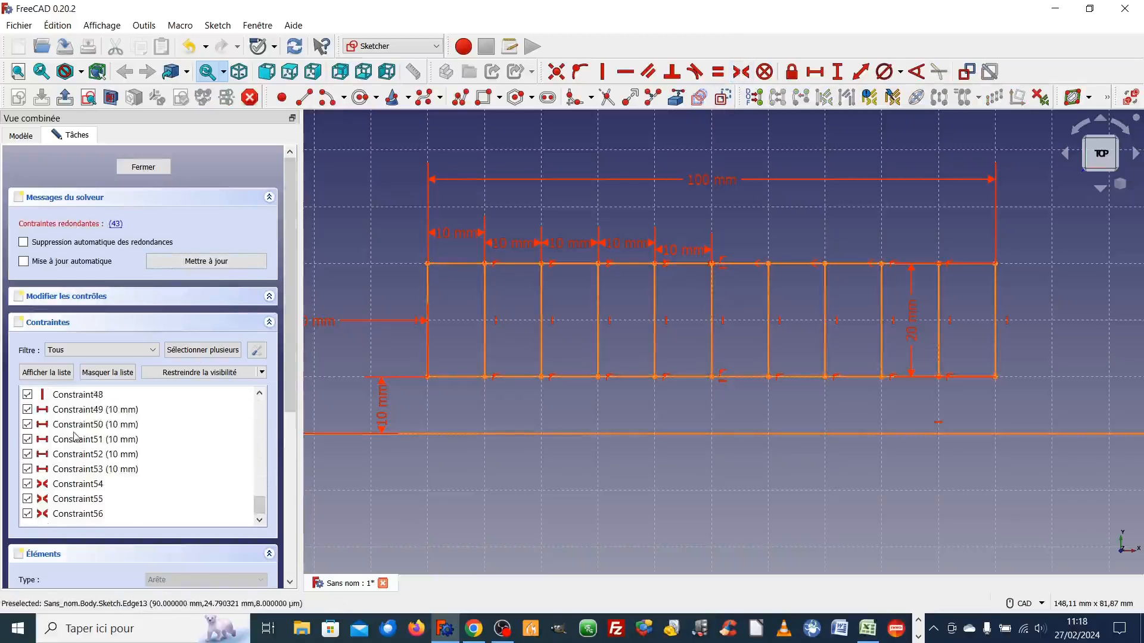
scroll(70, 455, up, 2)
click(89, 412)
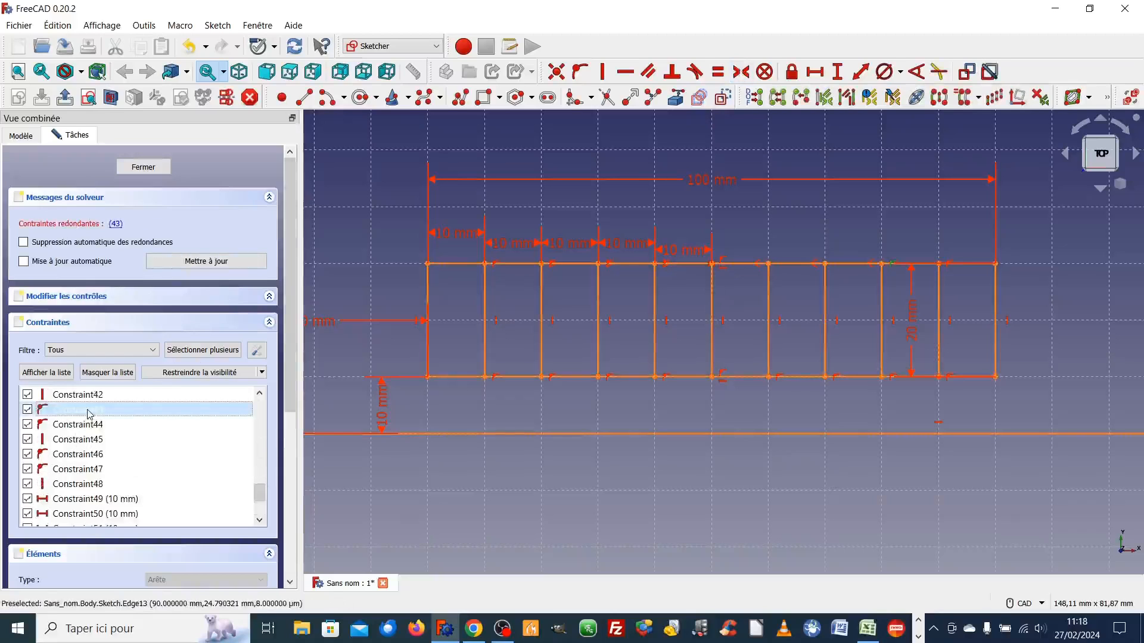
key(Delete)
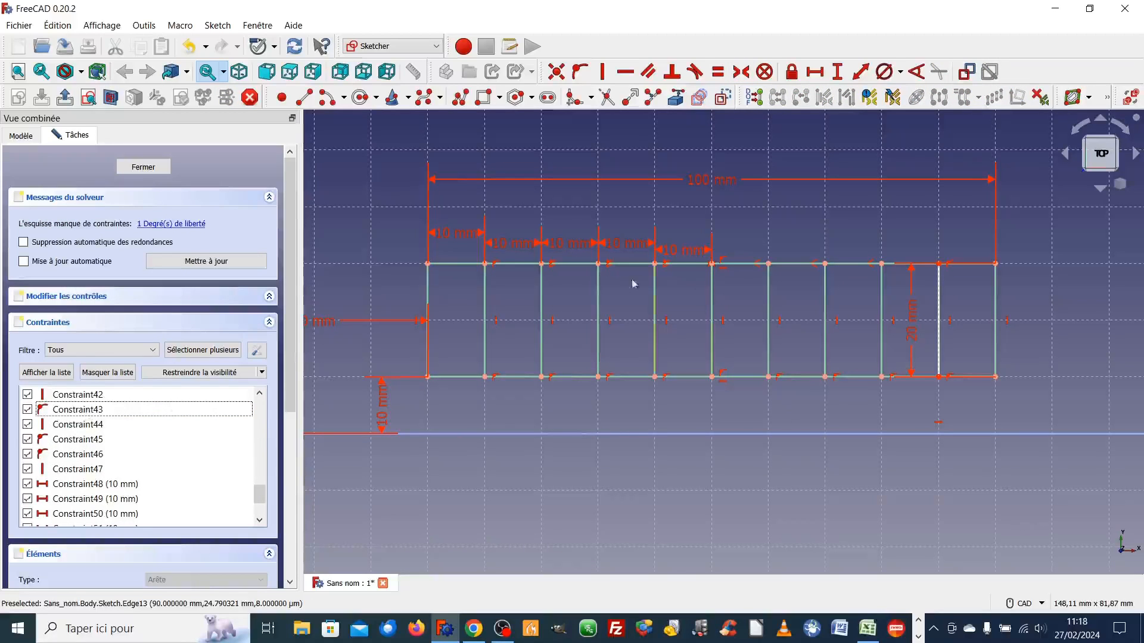
- Make the first and ninth dividers' top endpoints symmetric about the central divider and delete the redundant point-on-object Constraint45
click(485, 264)
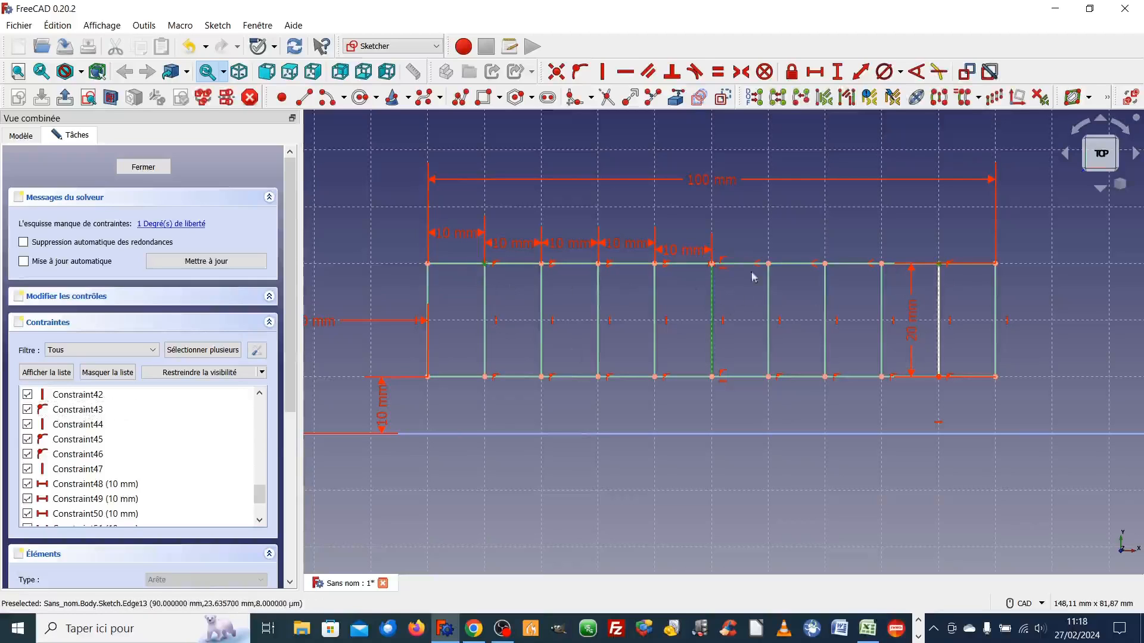
click(744, 82)
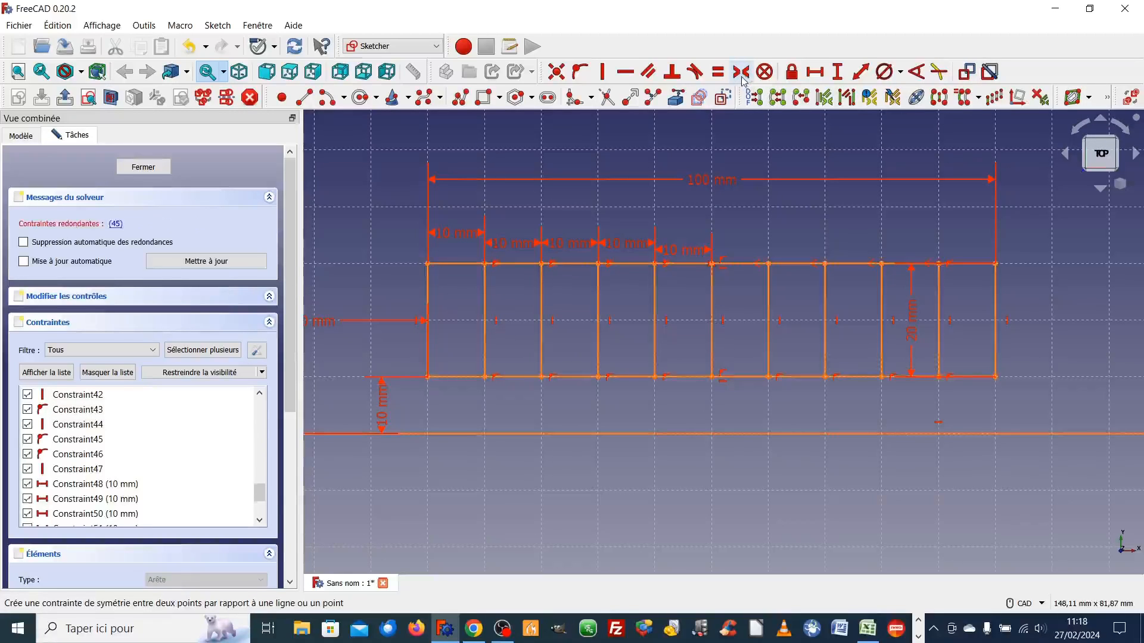
scroll(185, 347, down, 1)
scroll(162, 416, down, 2)
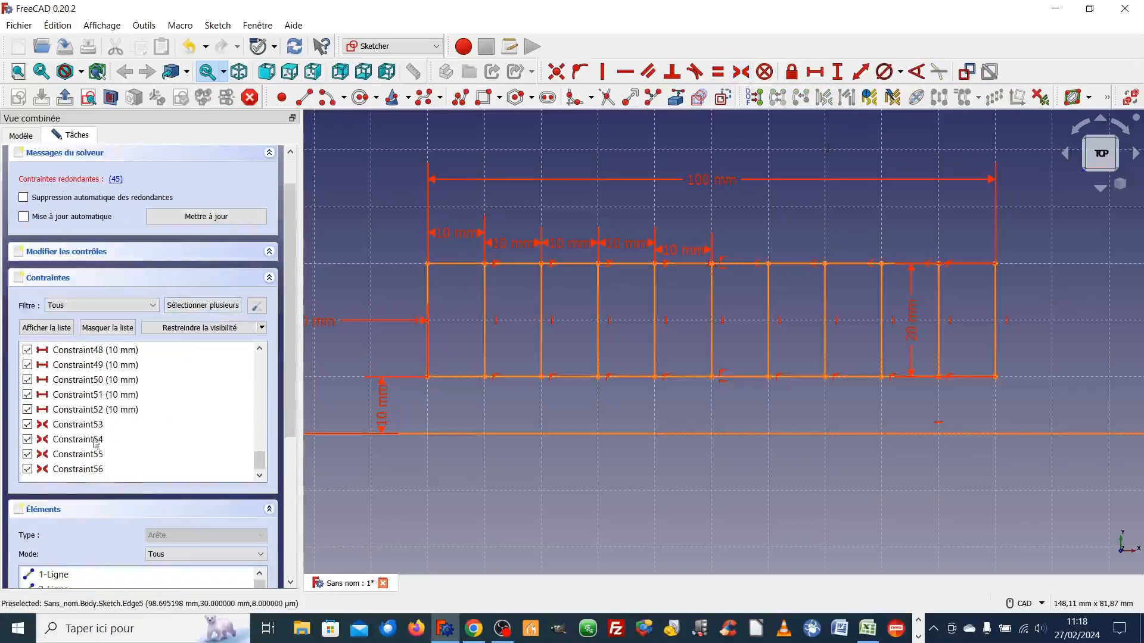
scroll(96, 371, up, 2)
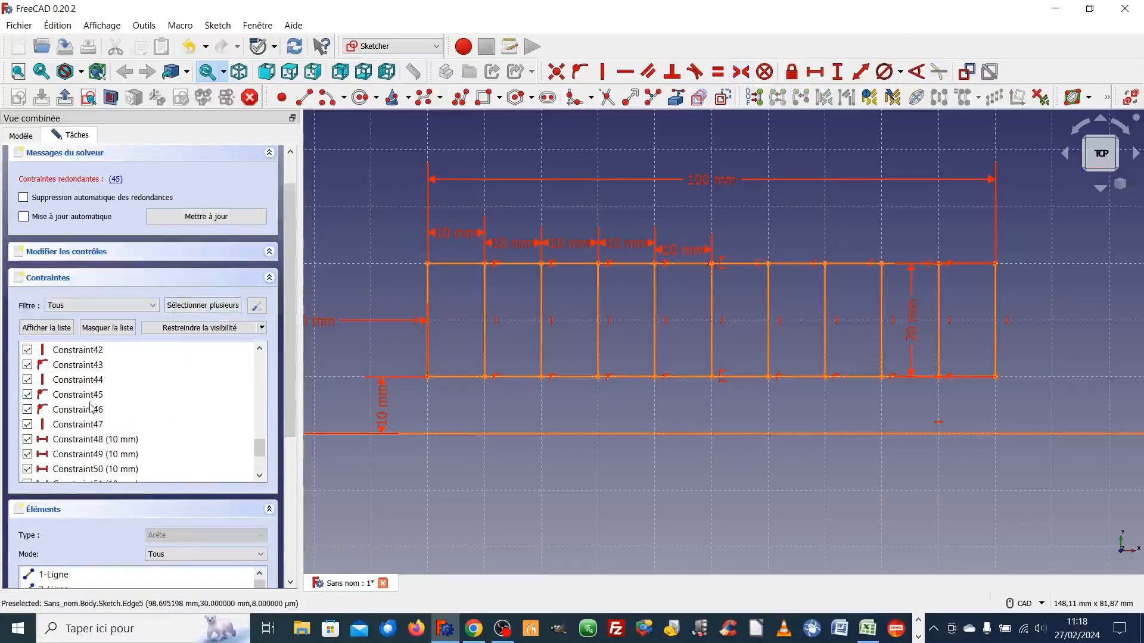
click(91, 399)
key(Delete)
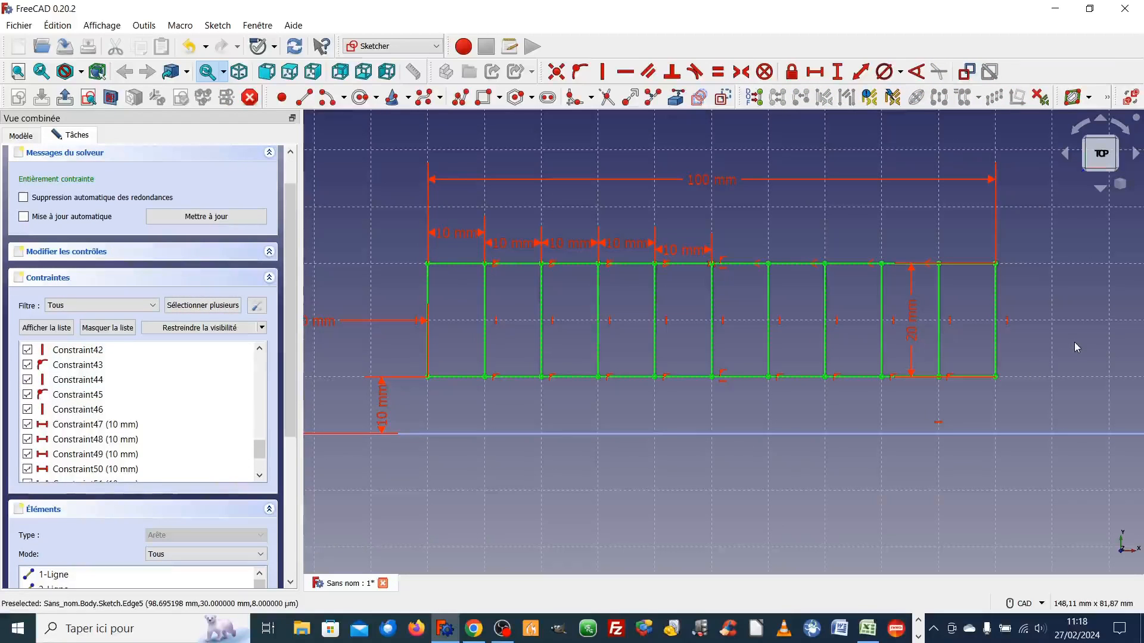
scroll(1076, 348, down, 5)
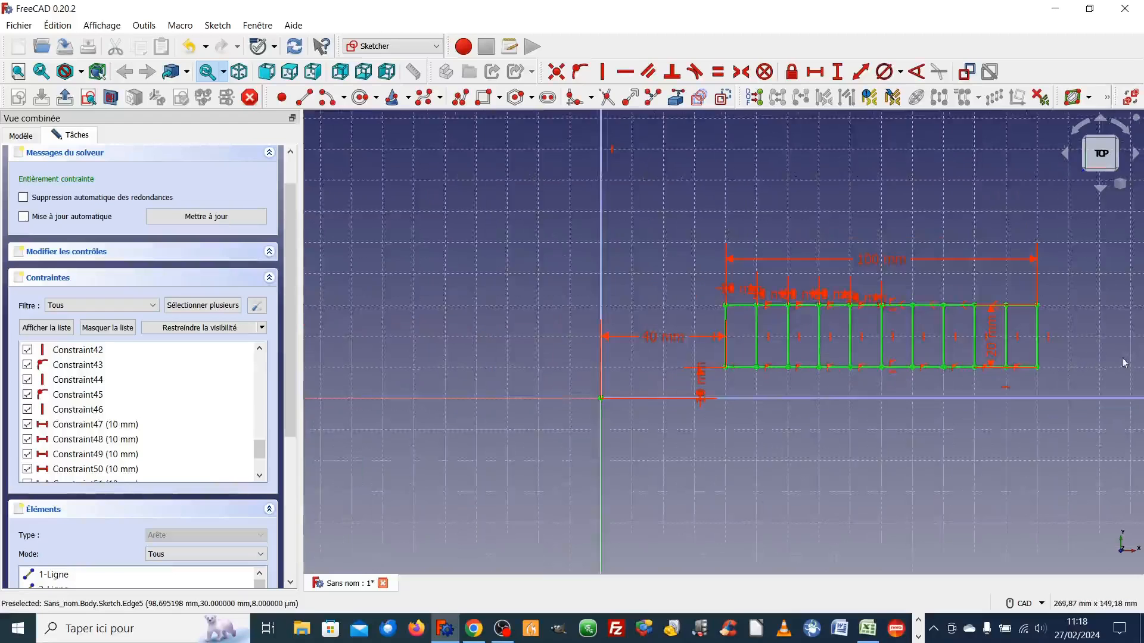
middle_drag(1085, 355, 850, 376)
scroll(853, 376, down, 2)
scroll(870, 366, up, 2)
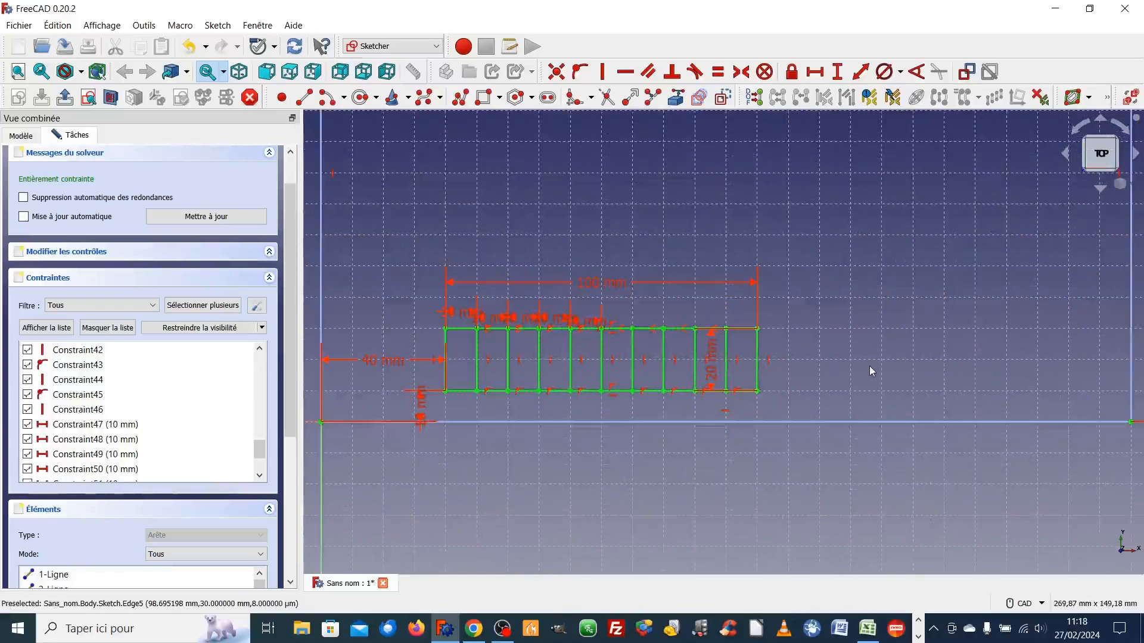
mouse_move(956, 371)
middle_down()
mouse_move(917, 376)
mouse_move(971, 383)
mouse_move(888, 372)
middle_up()
scroll(891, 379, down, 2)
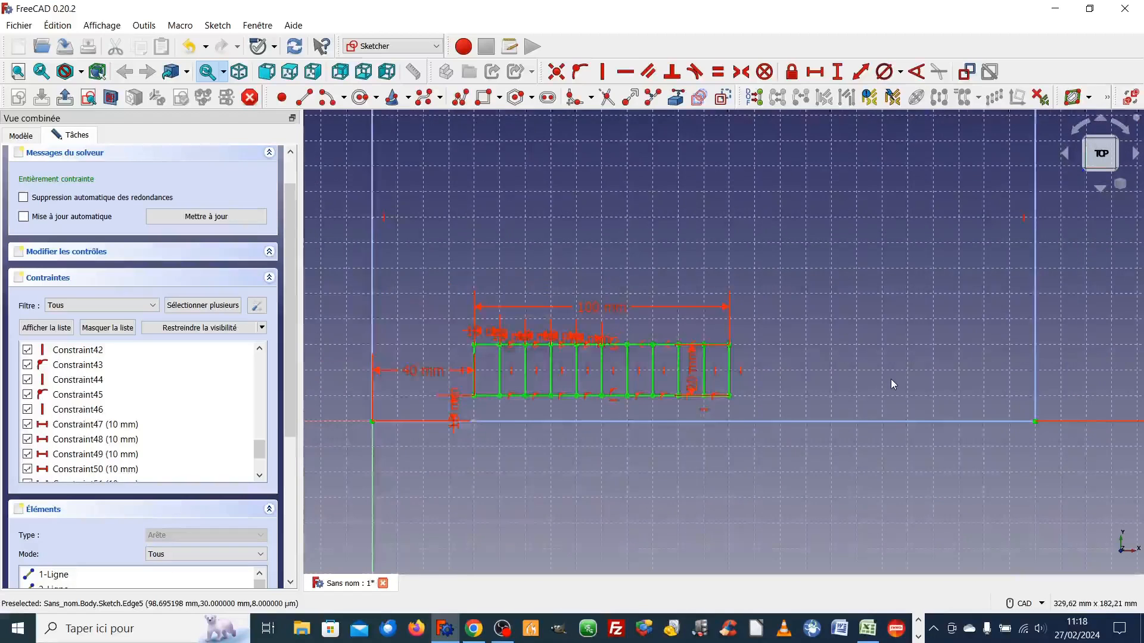
scroll(893, 384, up, 1)
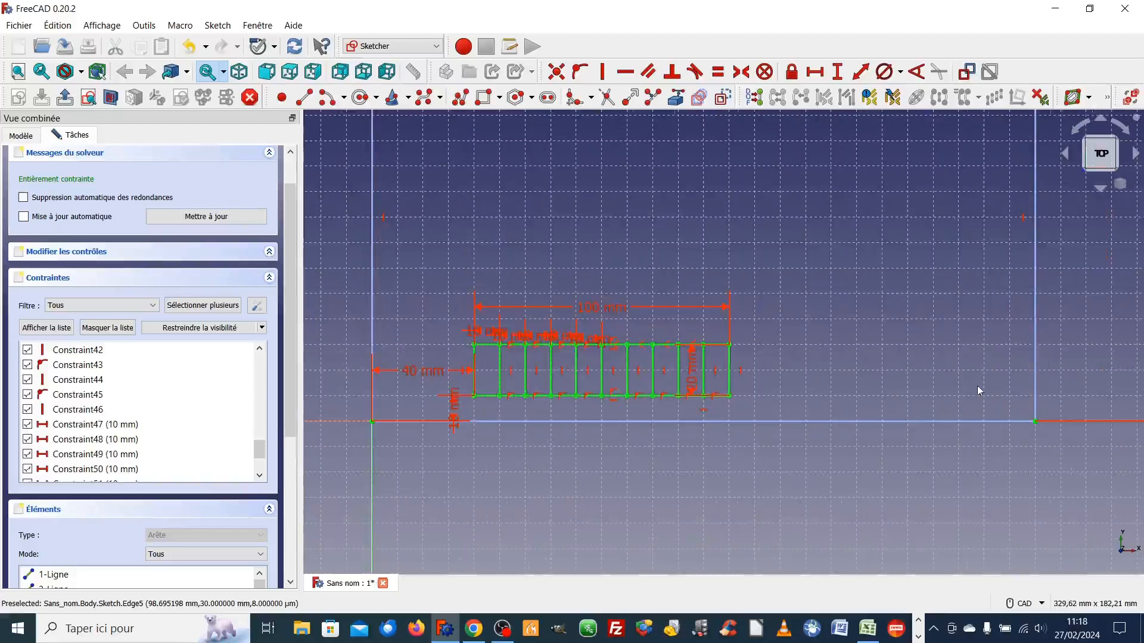
click(483, 98)
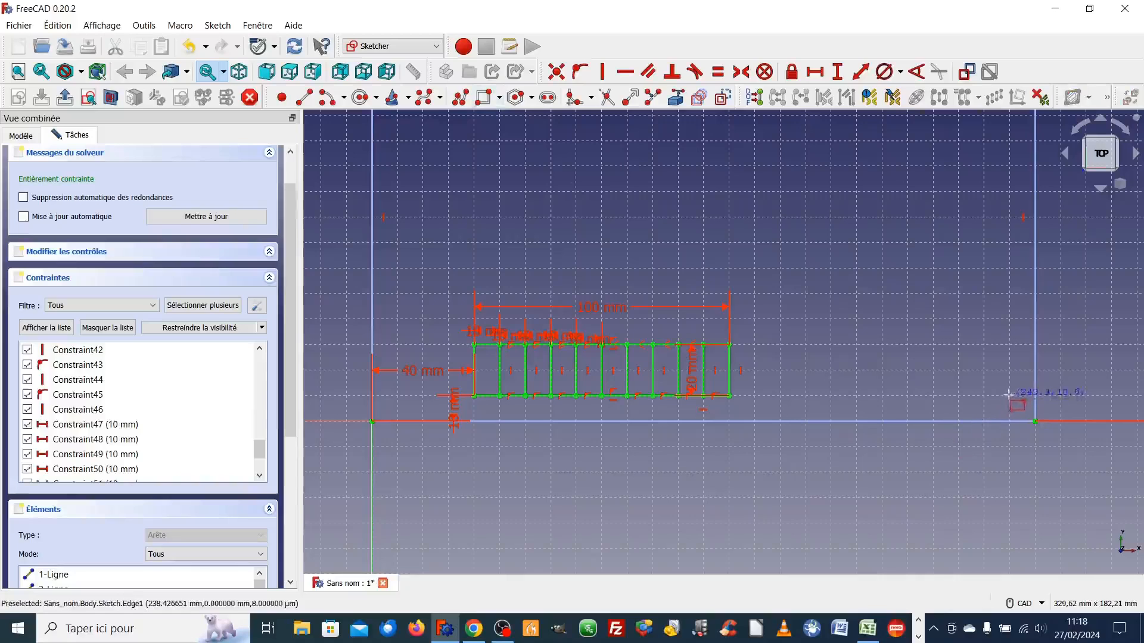
double_click(957, 394)
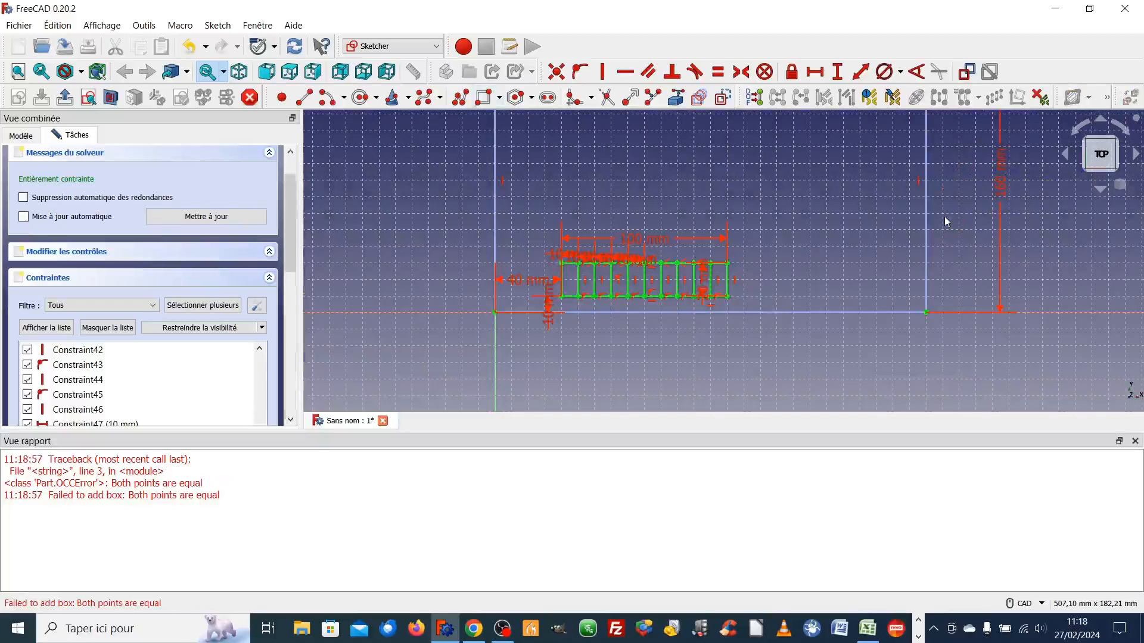
click(1136, 442)
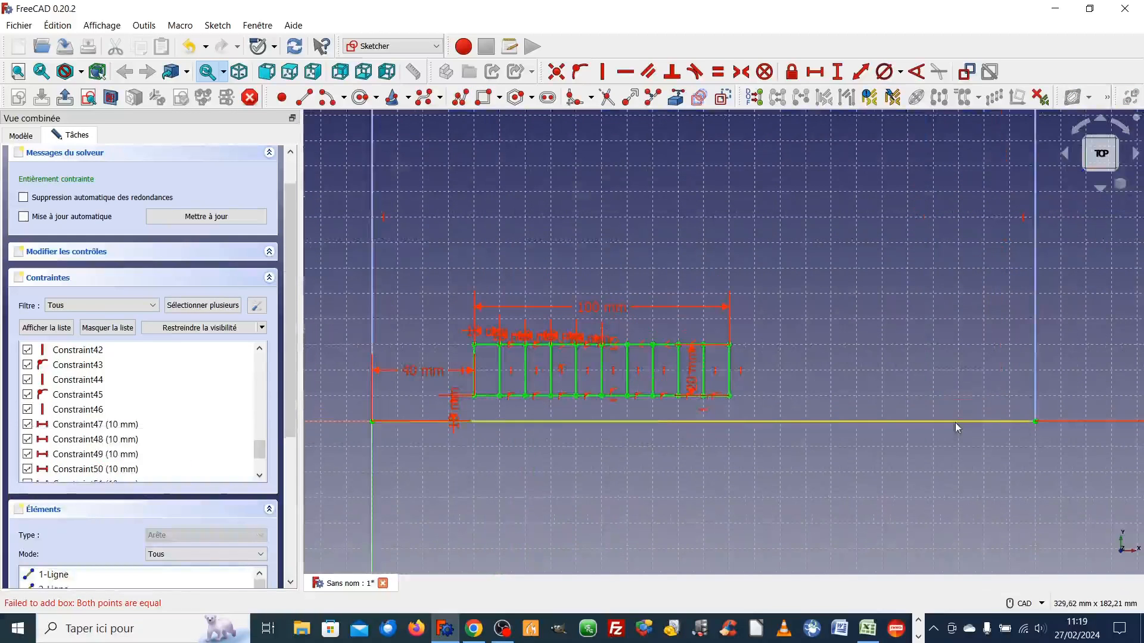
- Sketch an upright rectangle about 71 mm high near the lower-right corner of the outer rectangle
scroll(967, 451, up, 2)
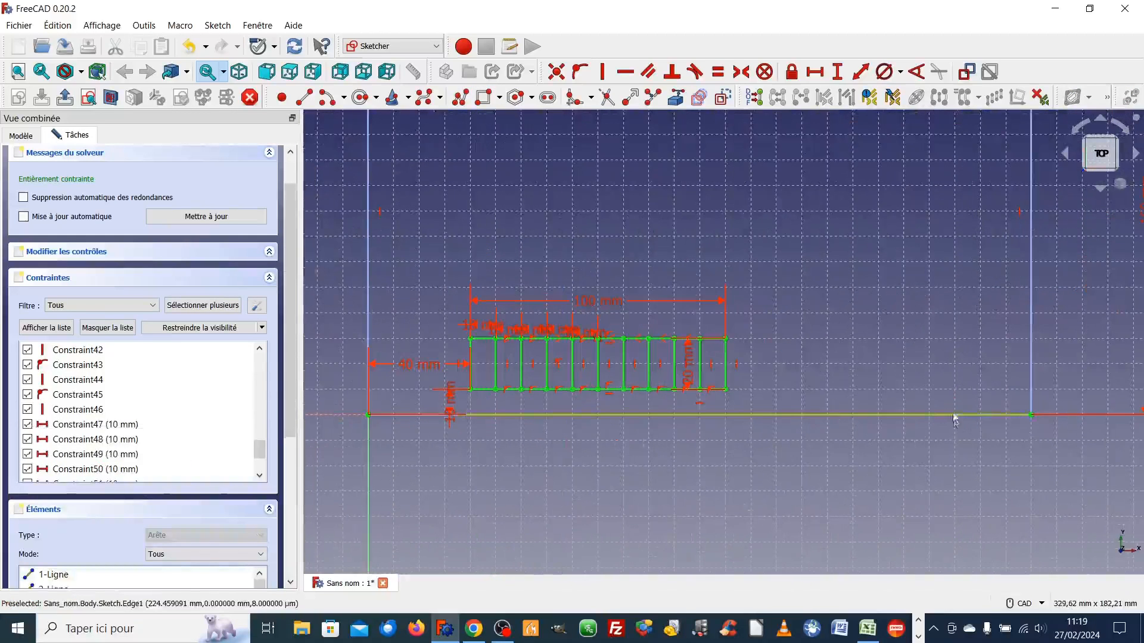
click(484, 97)
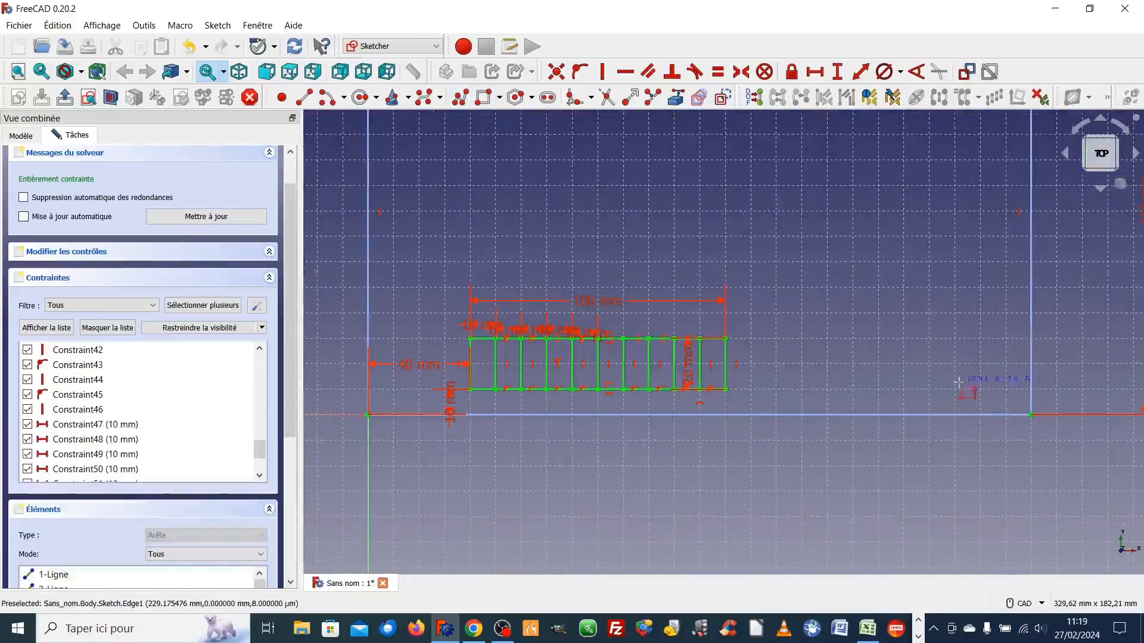
click(1006, 391)
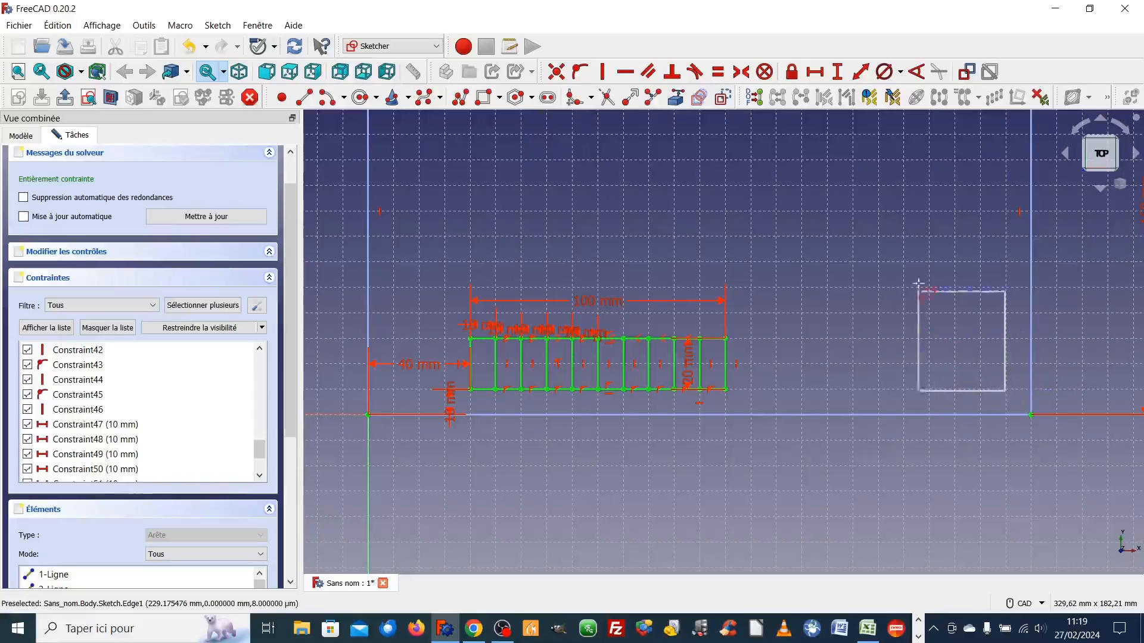
click(927, 208)
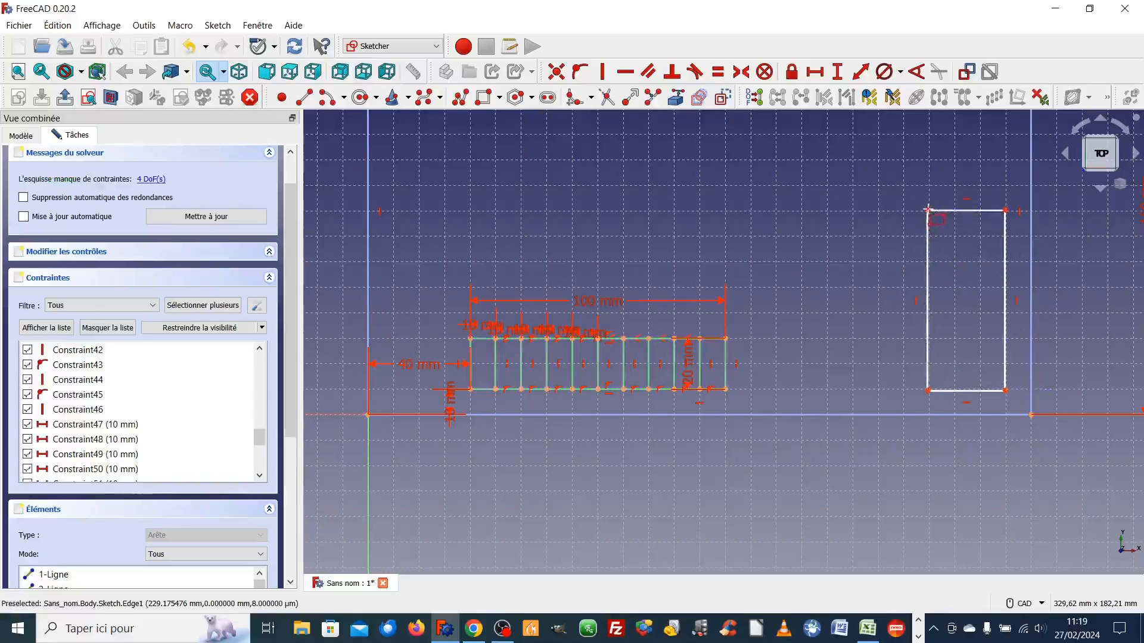
- Constrain the left side of the new upright rectangle to a vertical length of 100 mm
click(928, 266)
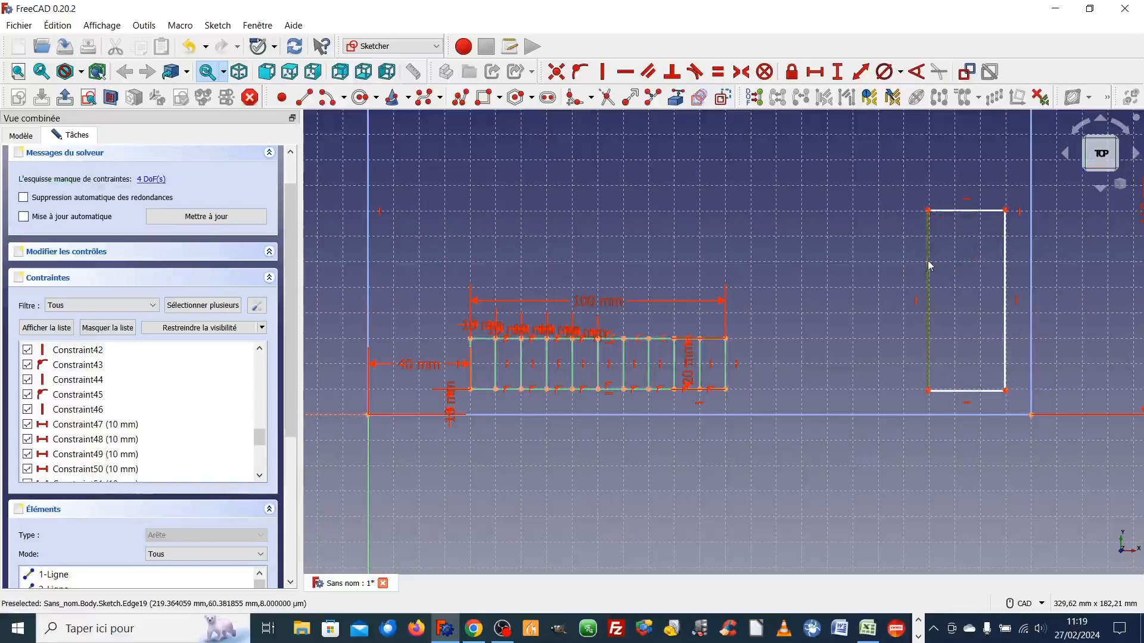
click(837, 72)
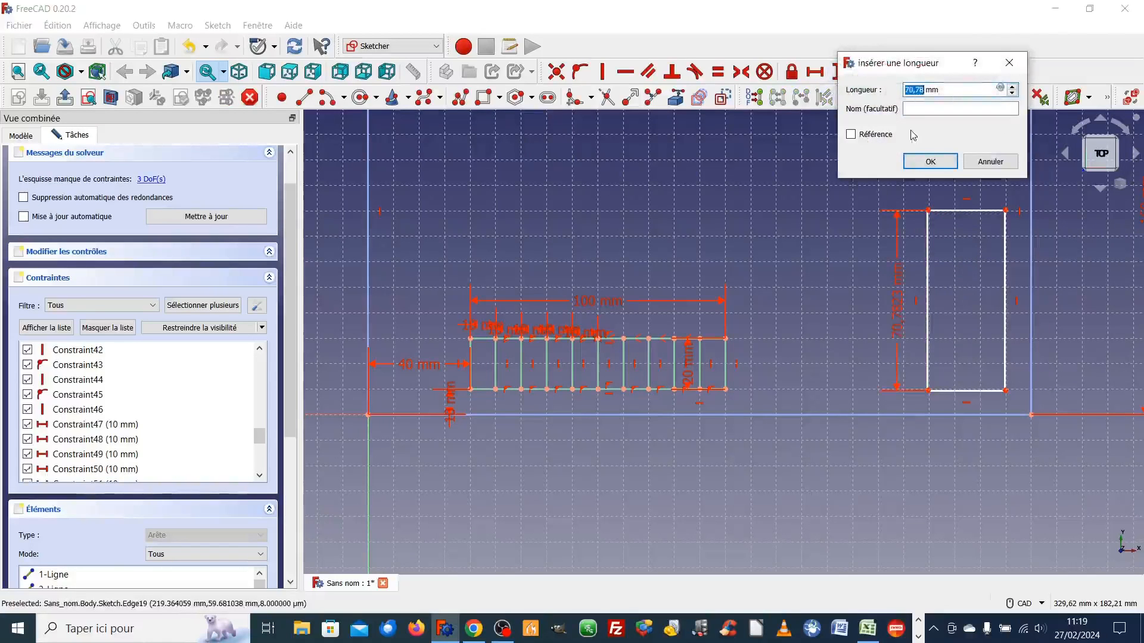
text(100)
key(Return)
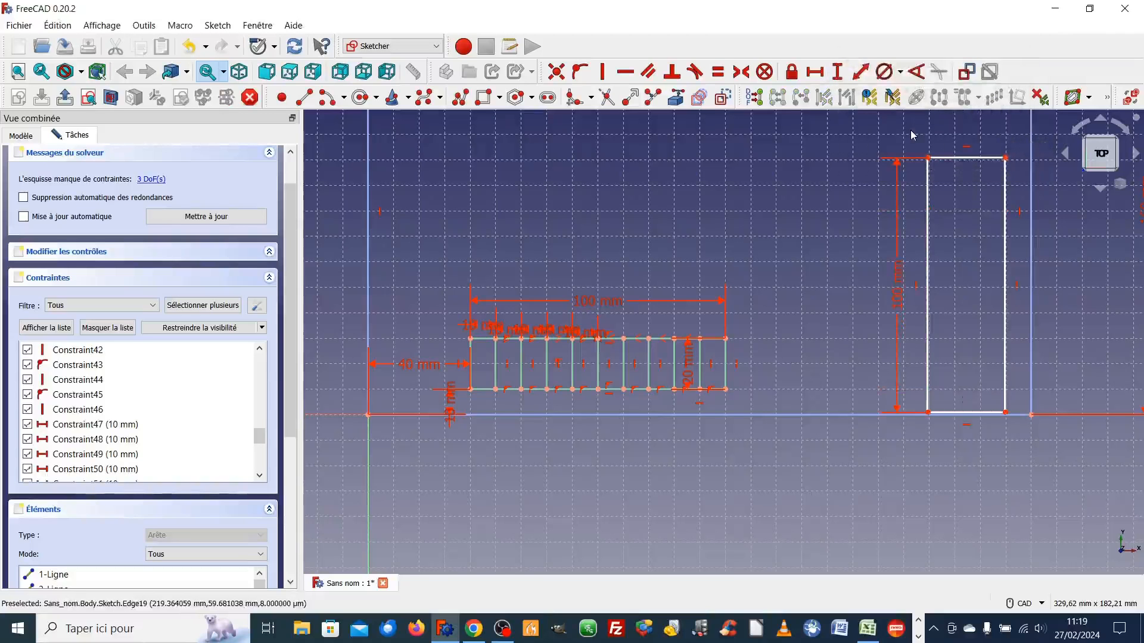
scroll(900, 146, down, 2)
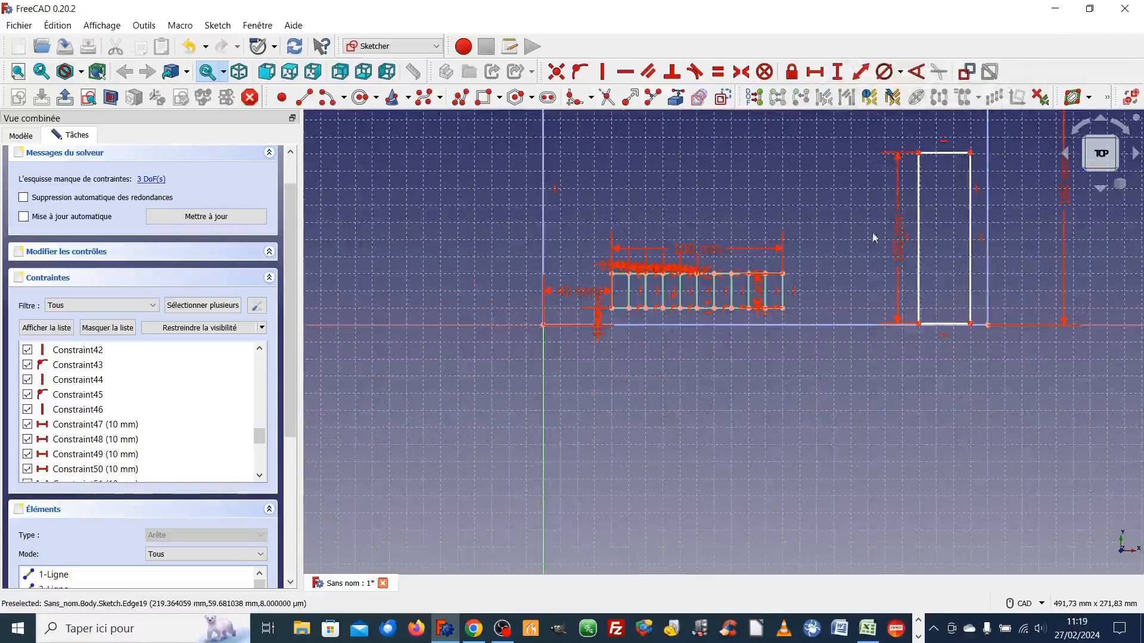
mouse_move(874, 238)
middle_down()
mouse_move(829, 334)
mouse_move(781, 378)
middle_up()
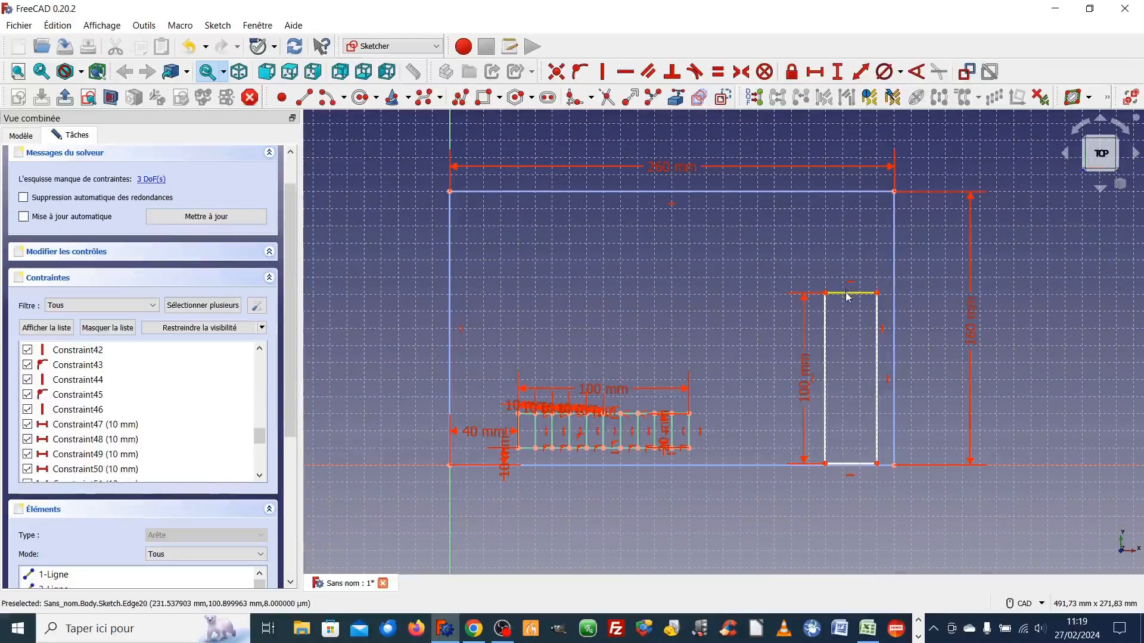
- Move the upright rectangle upward inside the outer rectangle, clear of the outer rectangle's bottom edge
drag(847, 296, 846, 233)
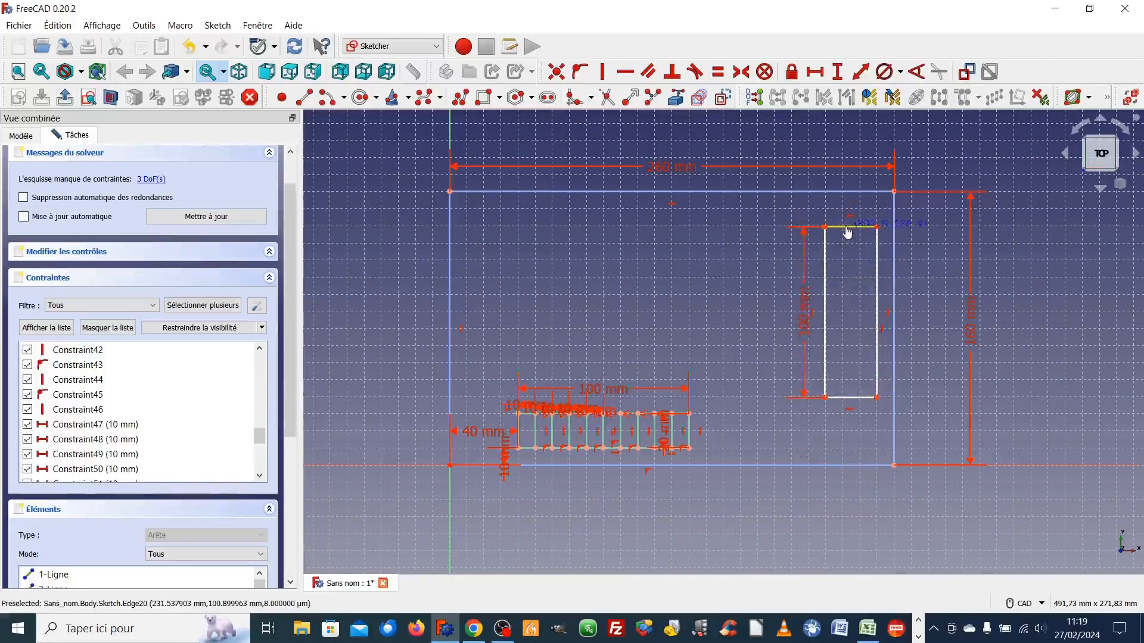
scroll(833, 308, up, 2)
scroll(833, 308, down, 2)
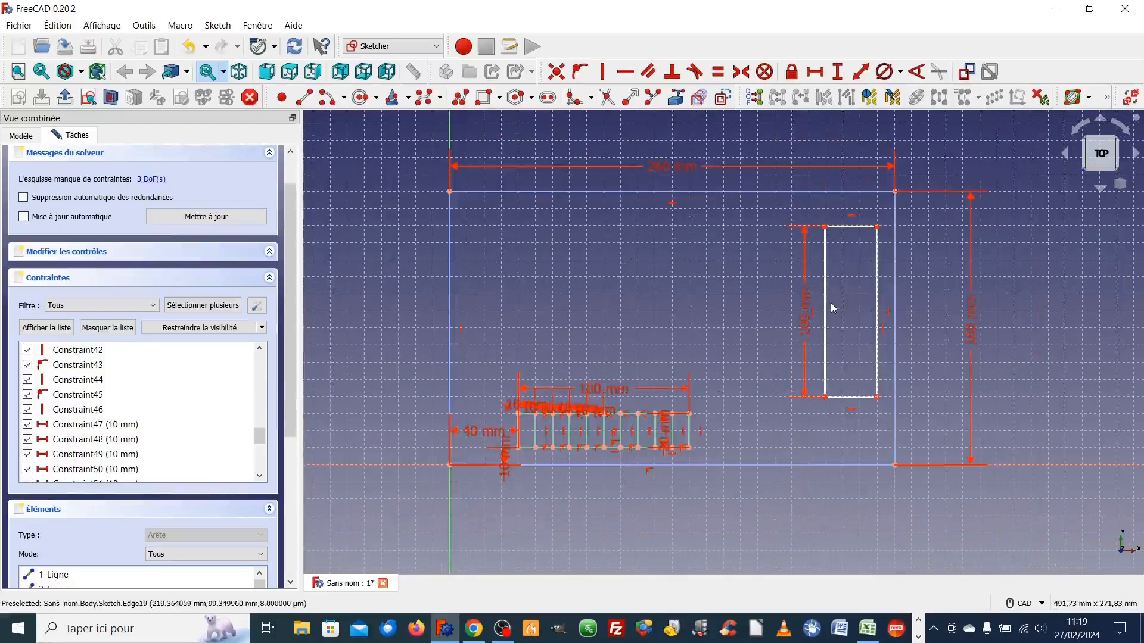
scroll(832, 312, up, 2)
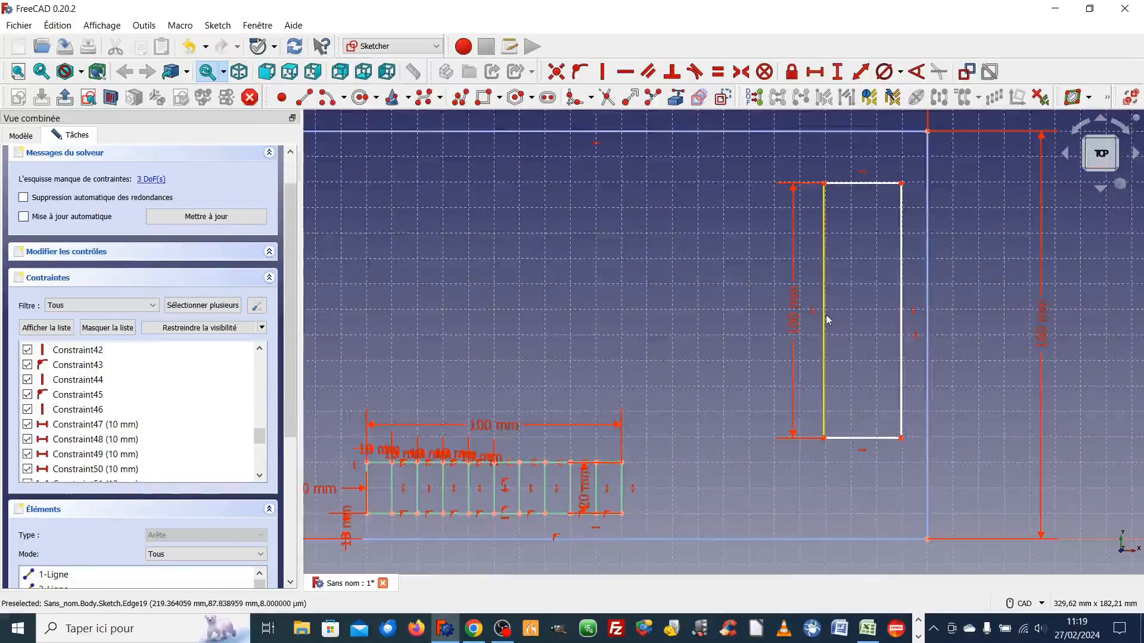
scroll(832, 315, down, 2)
scroll(837, 331, up, 1)
scroll(838, 329, up, 1)
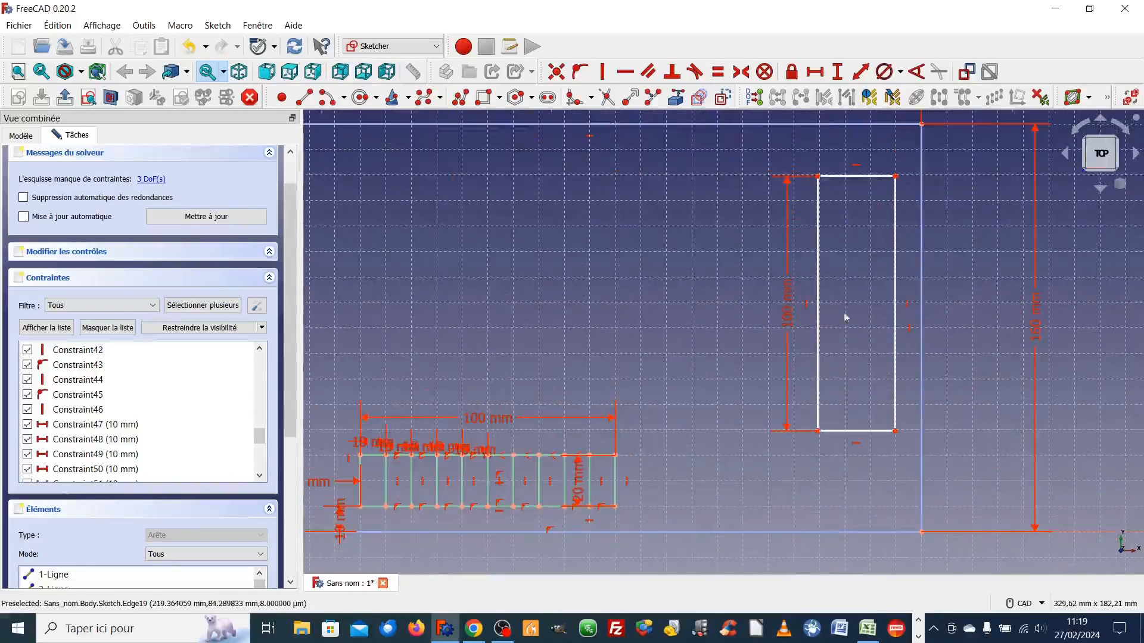
- Constrain the top edge of the upright rectangle to a horizontal length of 20 mm
click(866, 182)
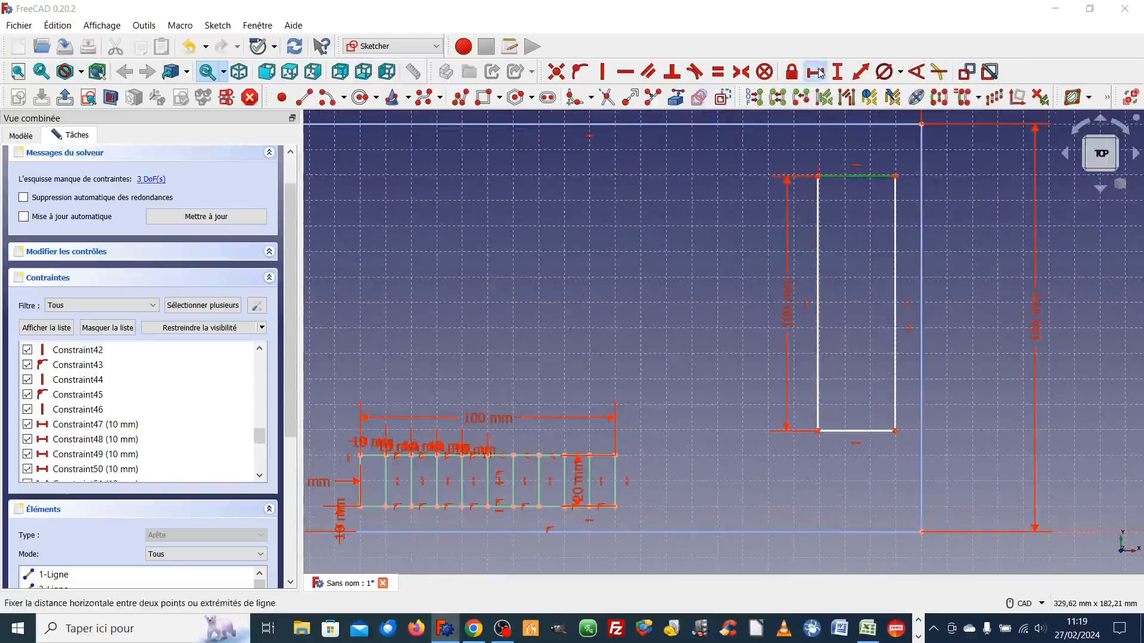
click(814, 72)
text(20)
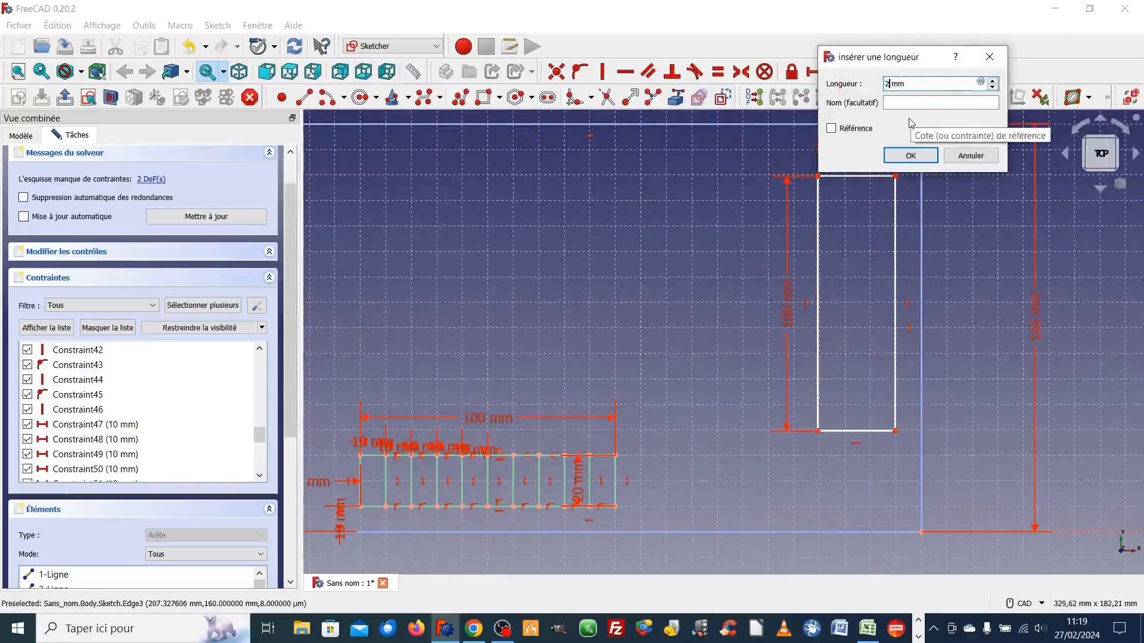
key(Return)
scroll(860, 328, up, 2)
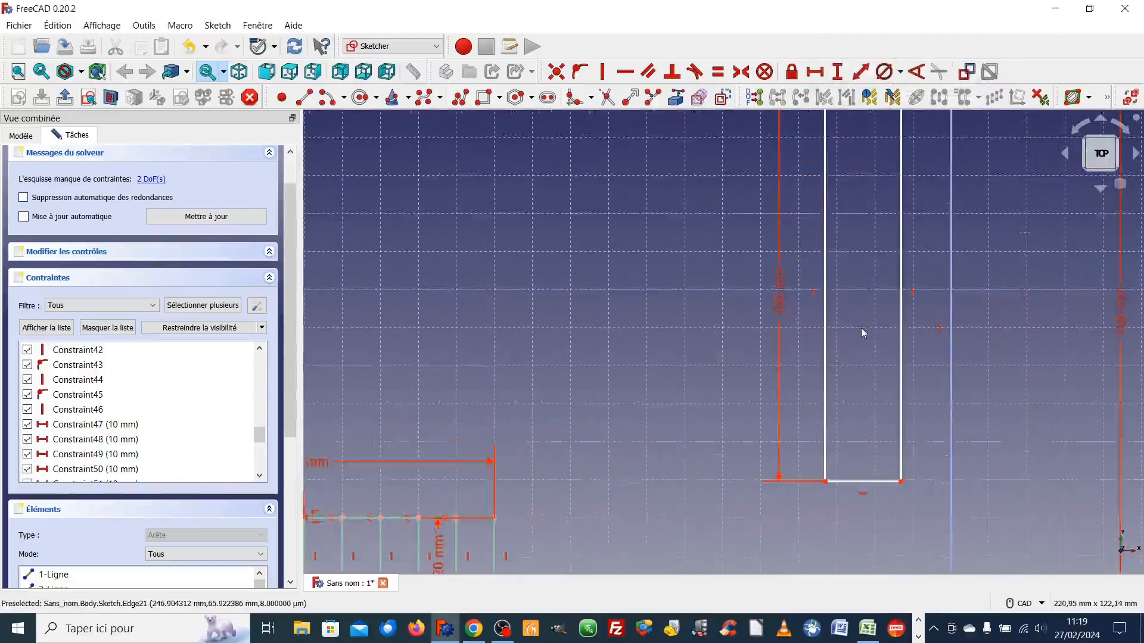
scroll(861, 333, down, 2)
scroll(822, 331, down, 1)
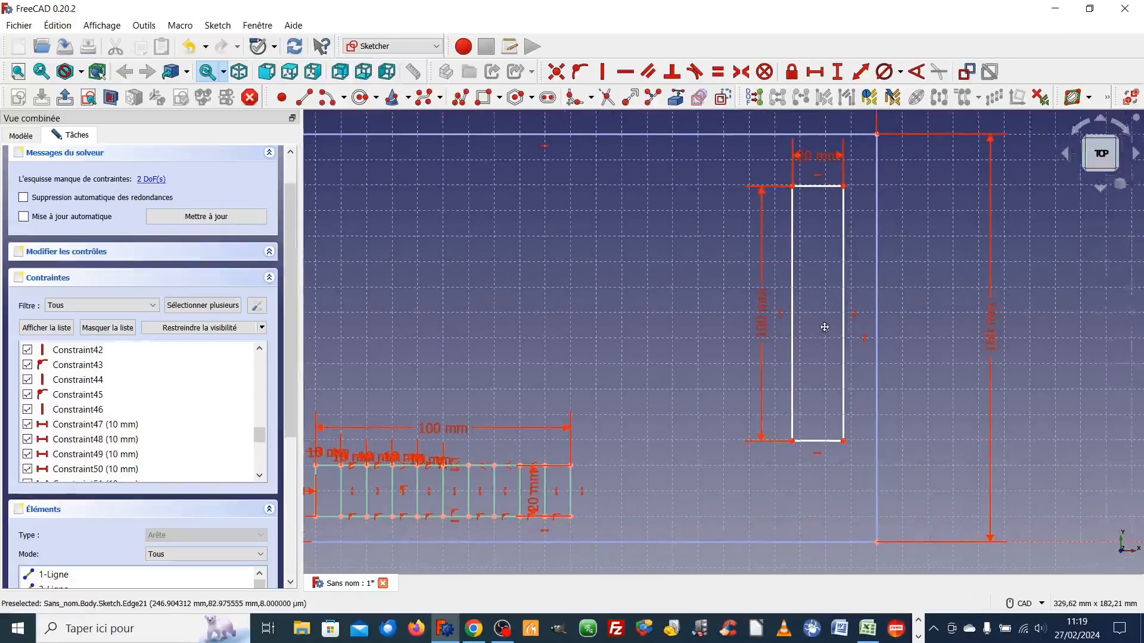
scroll(821, 326, up, 2)
scroll(821, 327, down, 2)
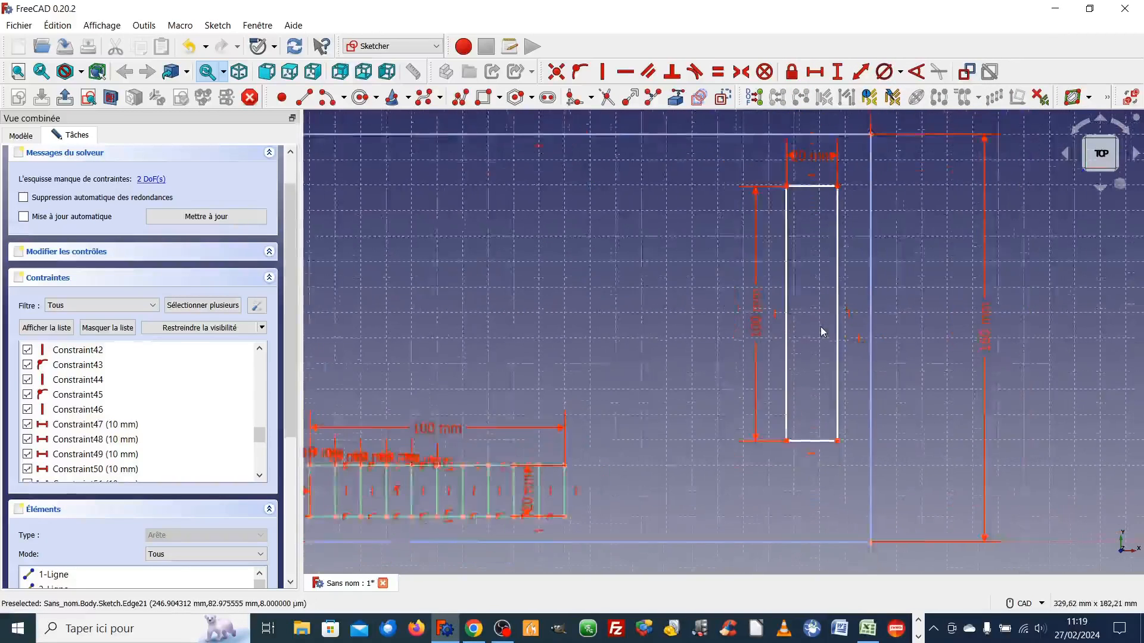
scroll(820, 327, up, 2)
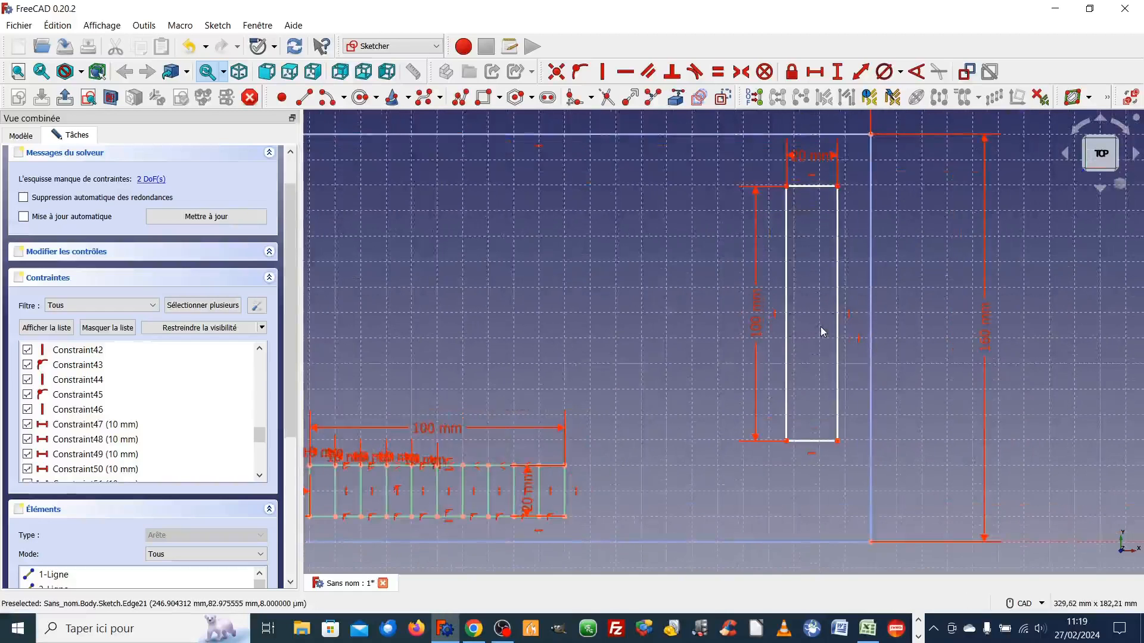
scroll(820, 327, down, 2)
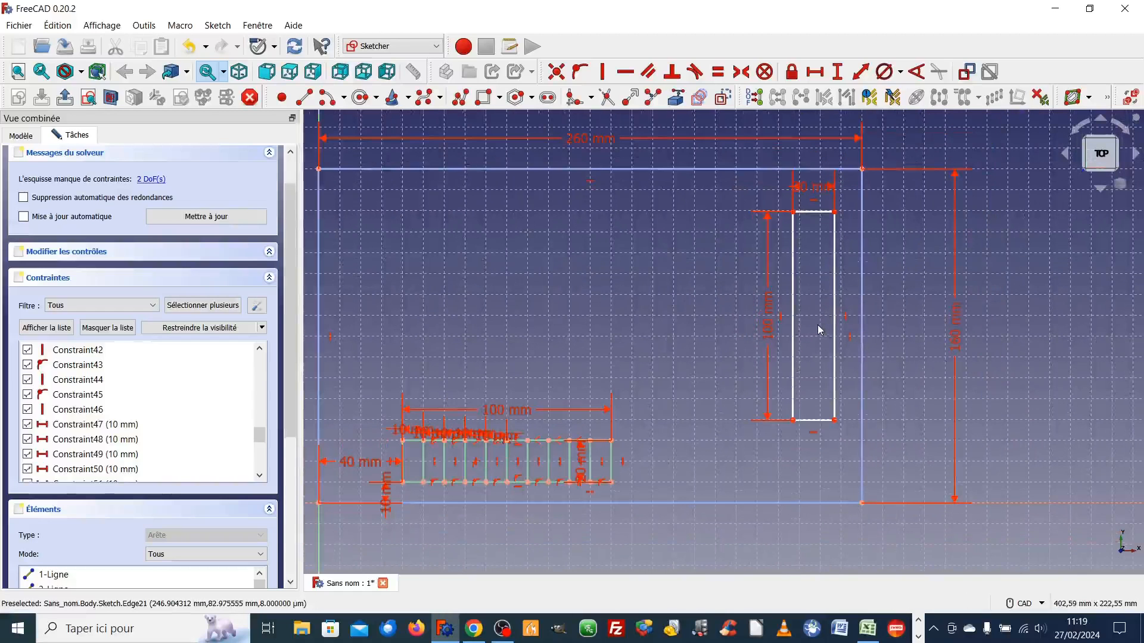
scroll(816, 330, up, 1)
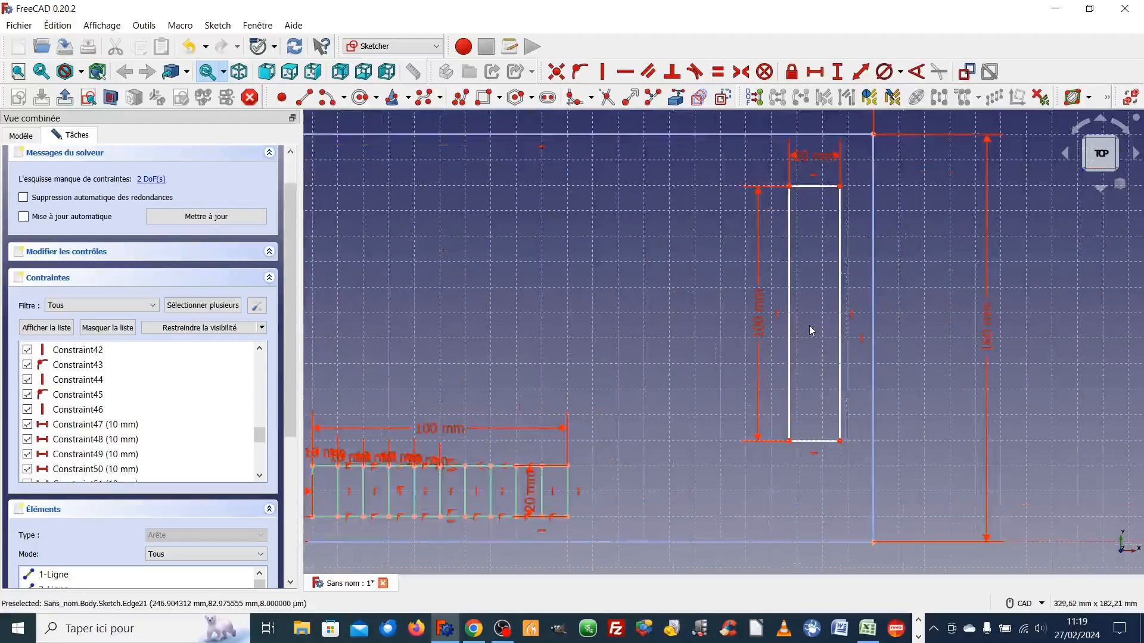
scroll(811, 332, down, 1)
scroll(816, 272, up, 3)
scroll(822, 245, down, 2)
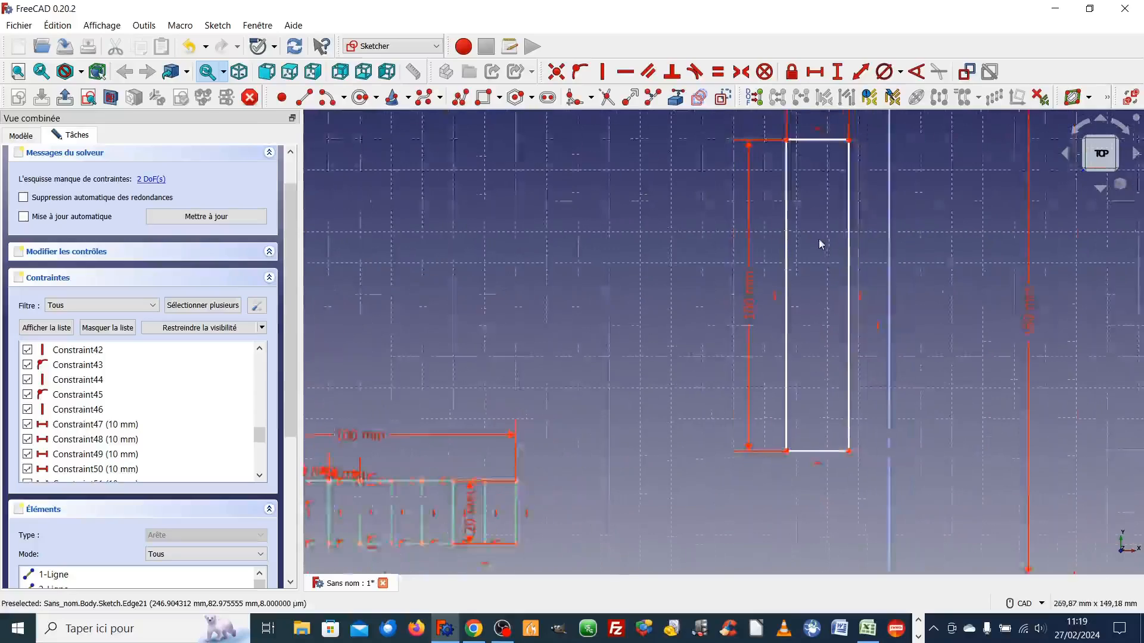
scroll(782, 270, up, 1)
- Set the horizontal distance between the upright rectangle's top-right corner and the outer rectangle's top-right corner to 10 mm
mouse_move(782, 271)
middle_down()
mouse_move(671, 360)
mouse_move(804, 298)
mouse_move(1050, 271)
mouse_move(835, 288)
mouse_move(807, 309)
middle_up()
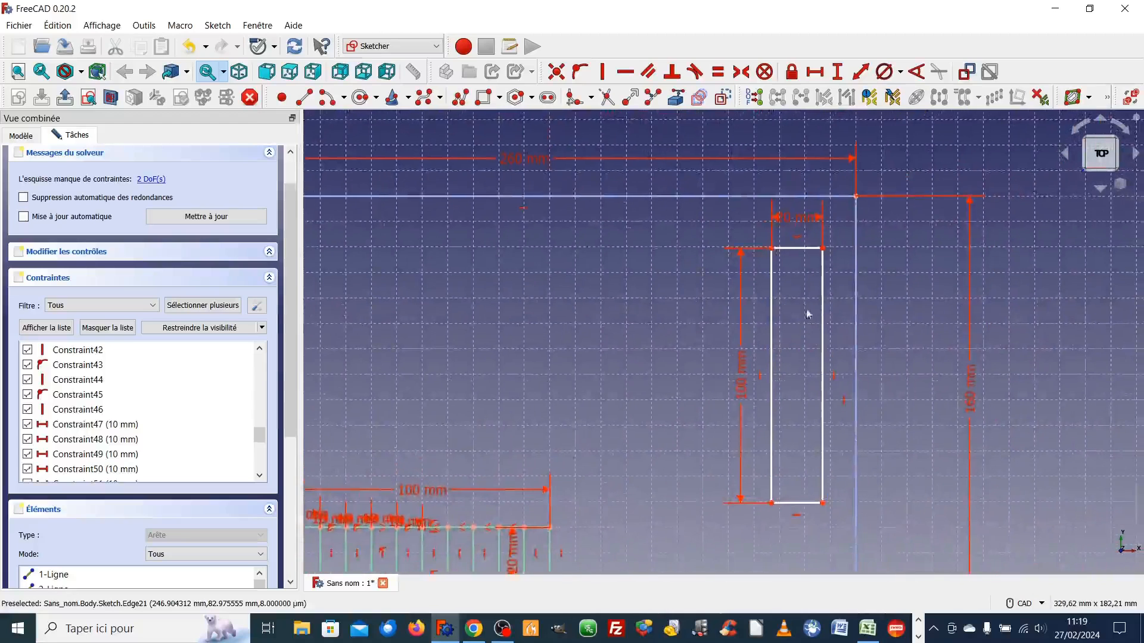
scroll(808, 297, up, 1)
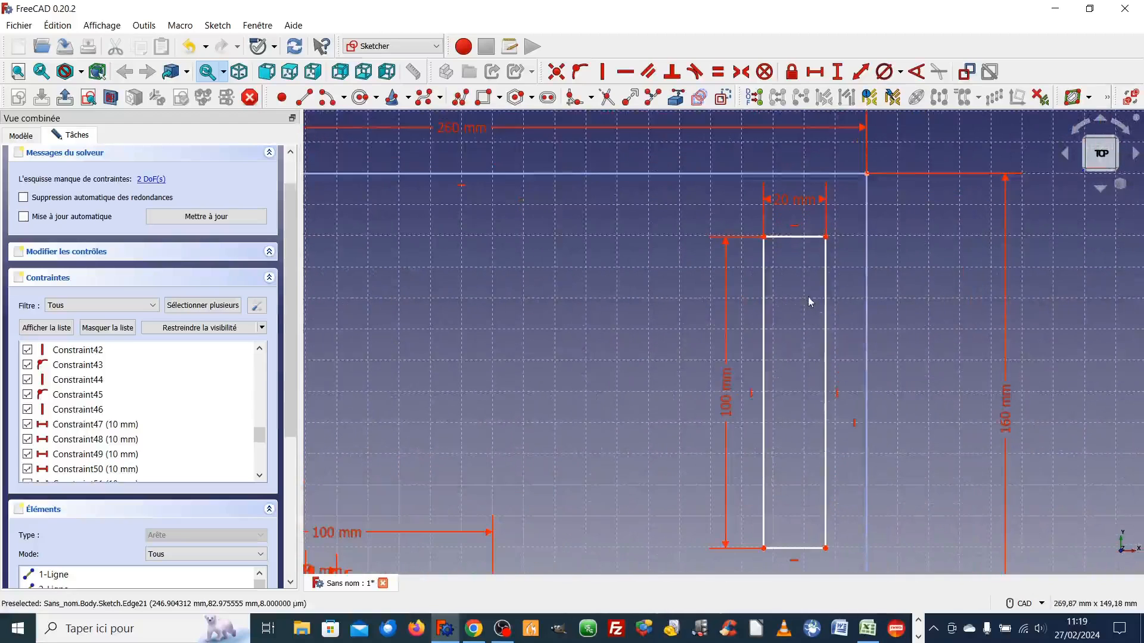
click(828, 237)
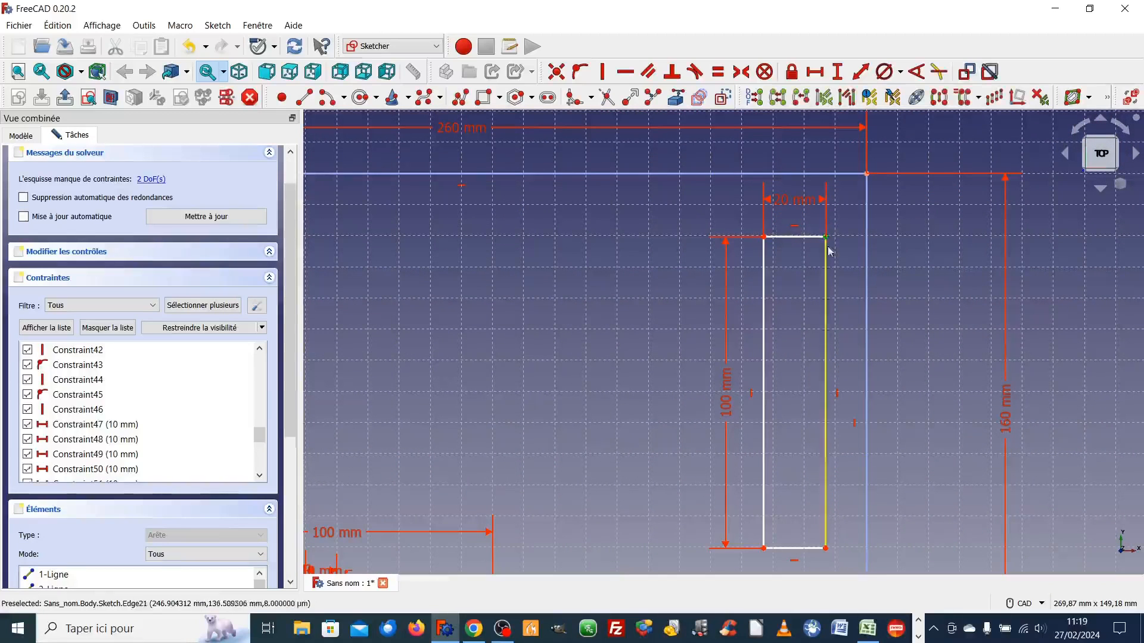
click(867, 174)
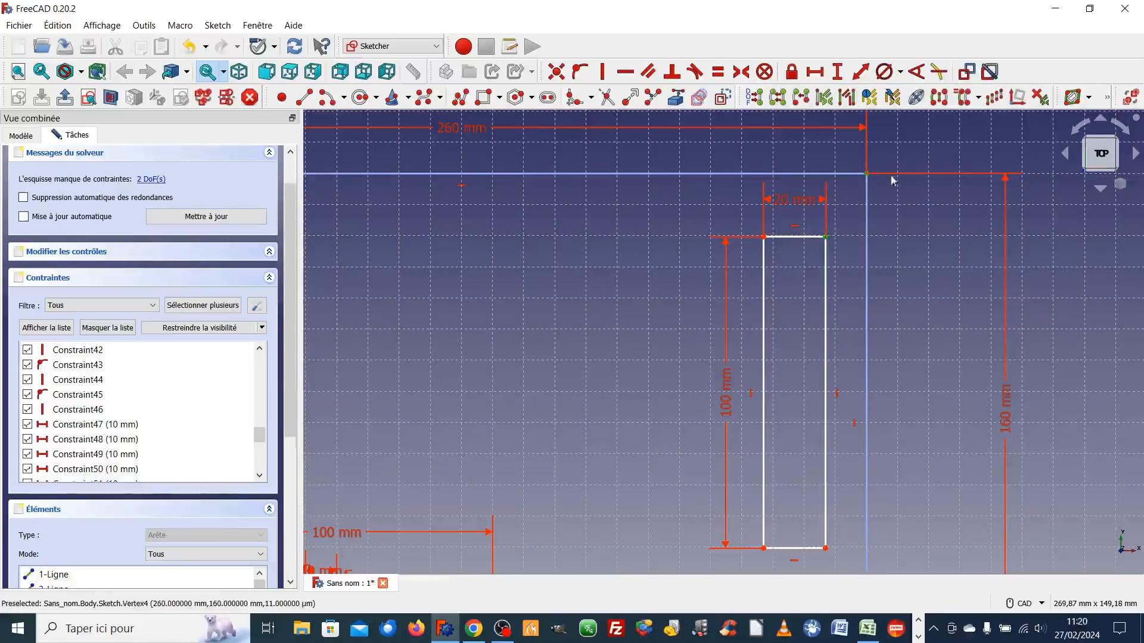
click(815, 73)
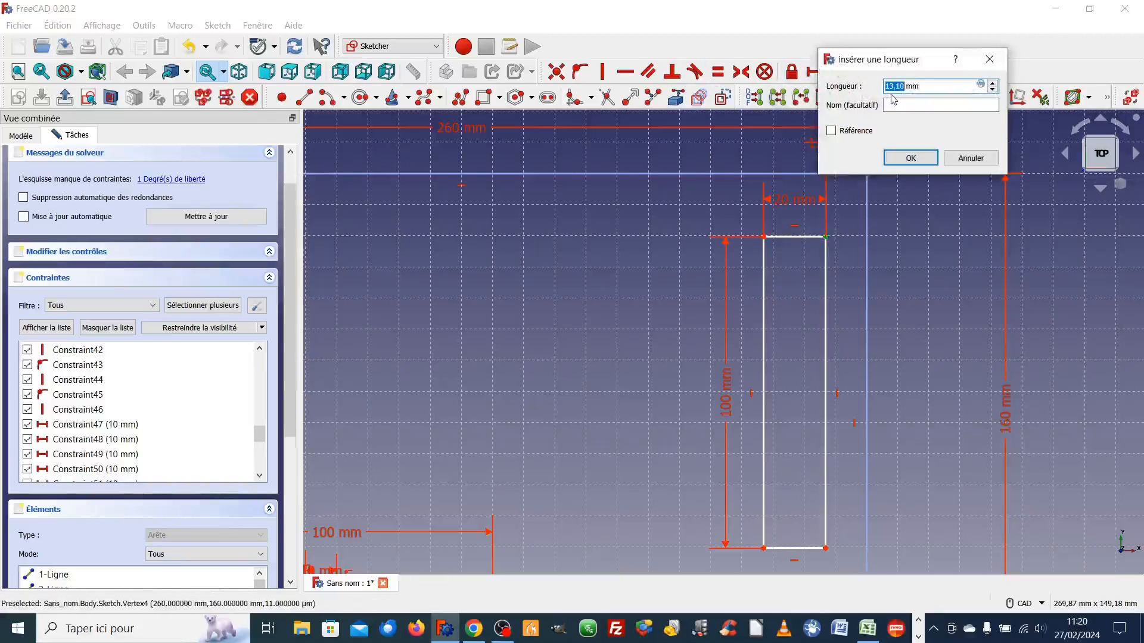
text(10)
key(Return)
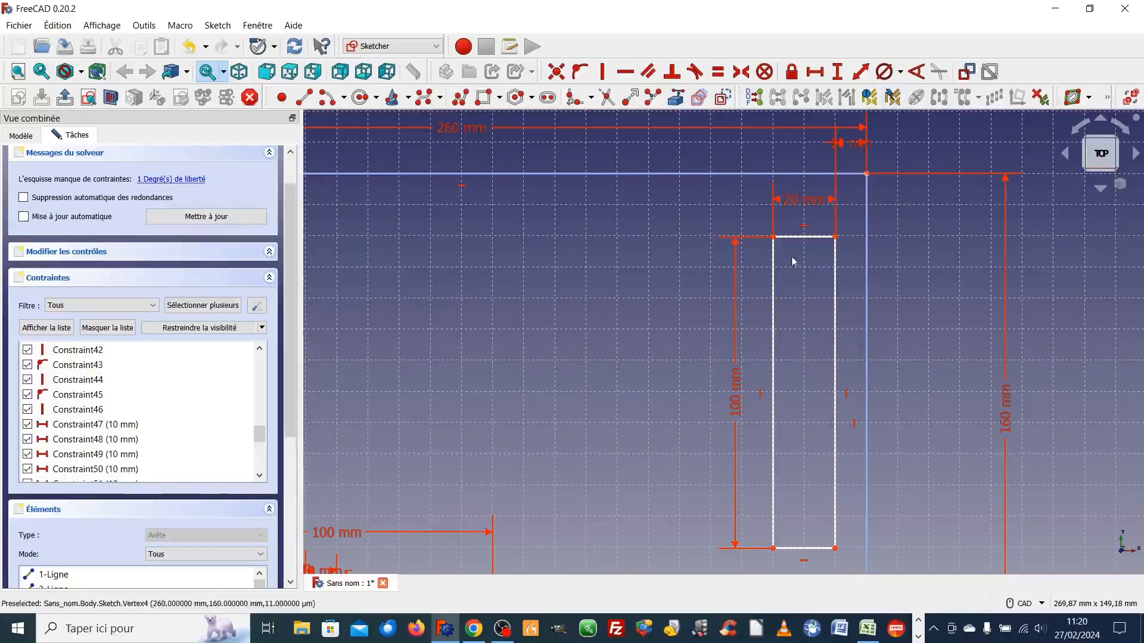
- Sketch a horizontal line about 53 mm long across the middle of the upright rectangle and convert it to construction geometry
middle_drag(804, 415, 772, 234)
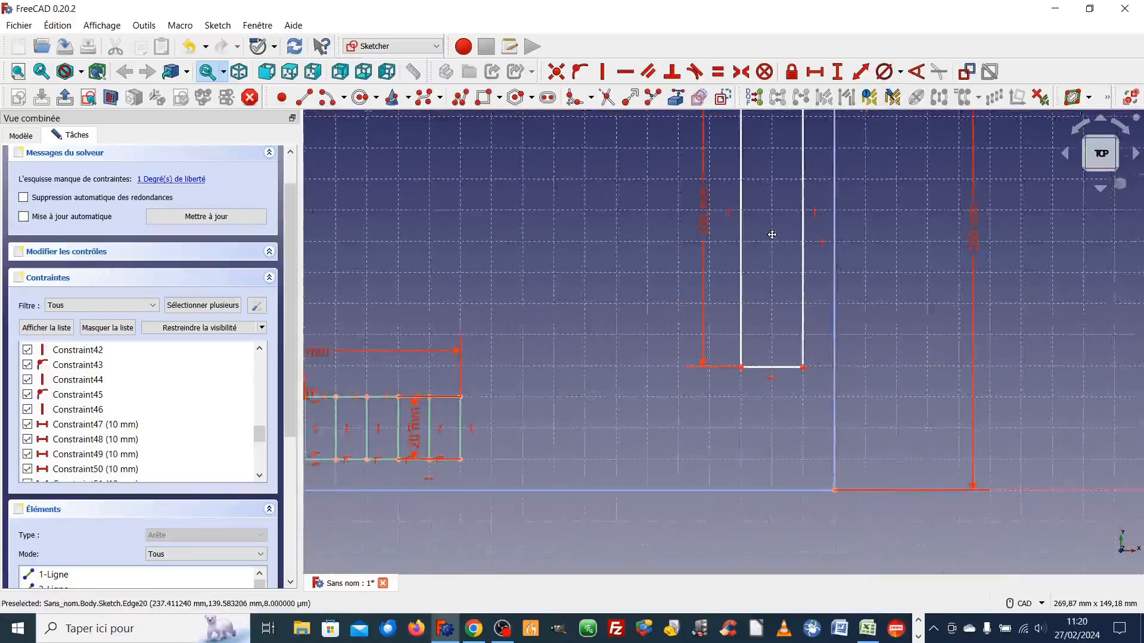
scroll(772, 237, down, 3)
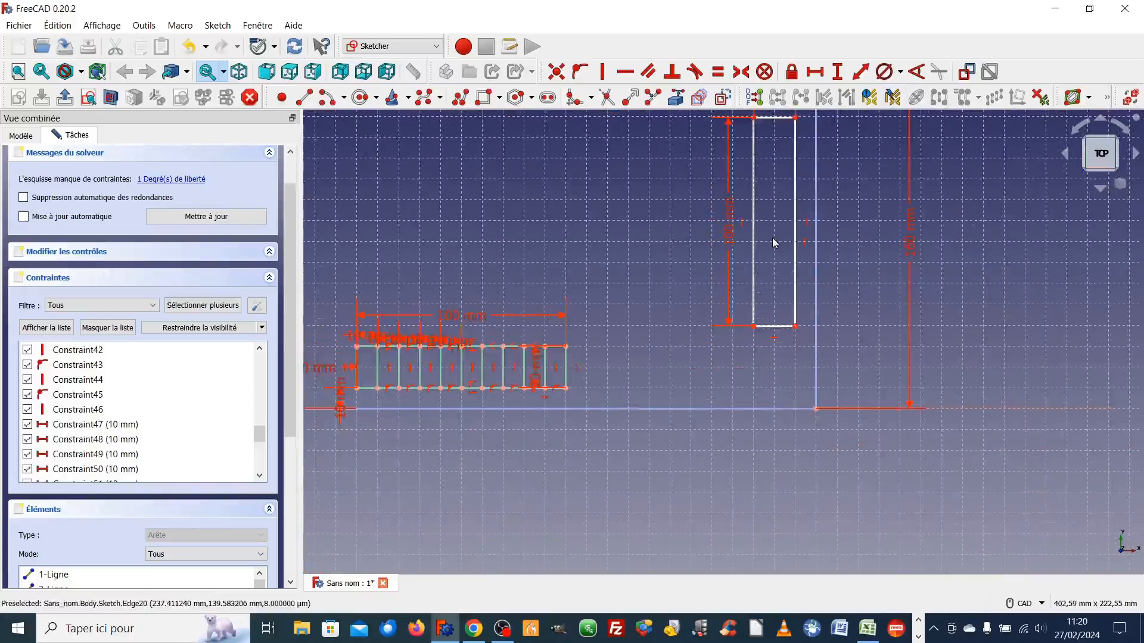
scroll(773, 239, up, 1)
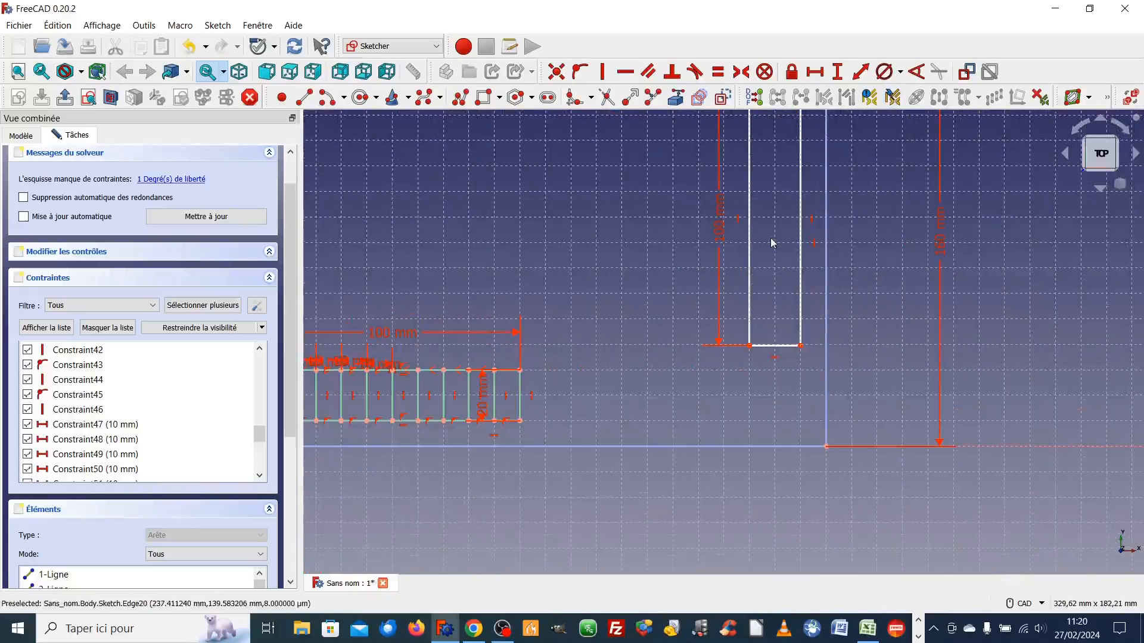
scroll(783, 286, down, 1)
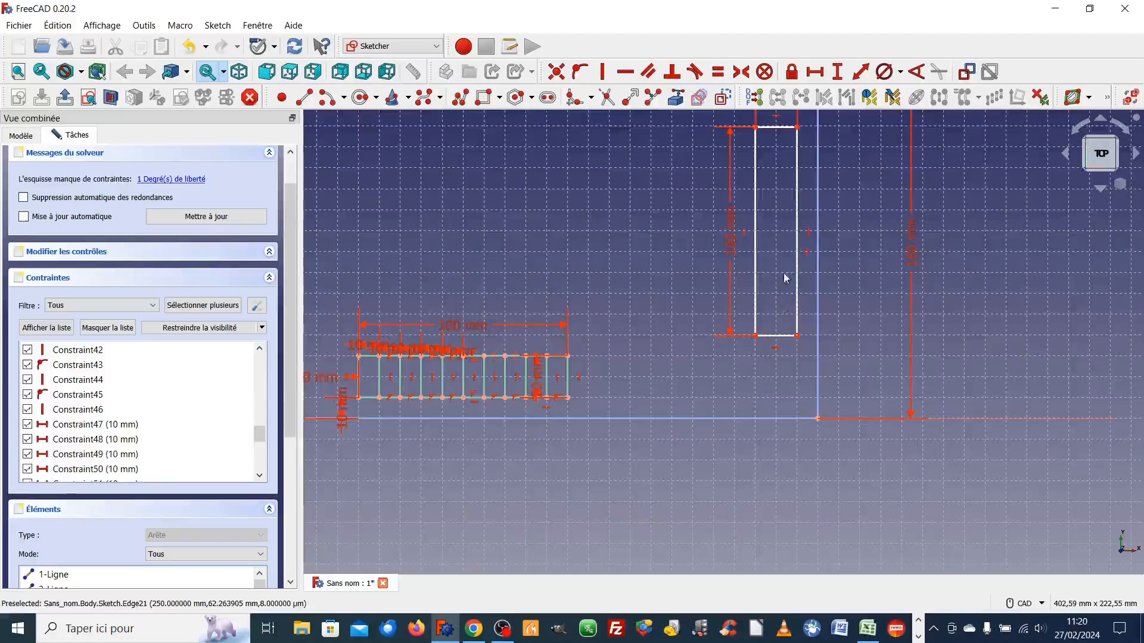
mouse_move(784, 276)
middle_down()
mouse_move(723, 384)
mouse_move(762, 370)
middle_up()
scroll(762, 370, up, 2)
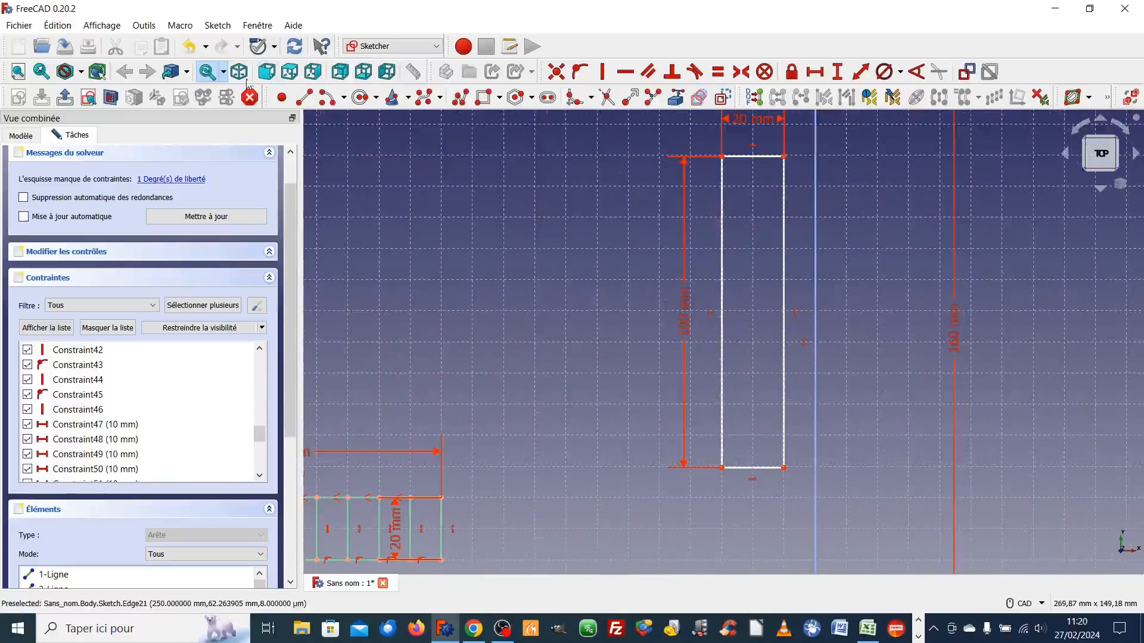
click(305, 97)
click(793, 293)
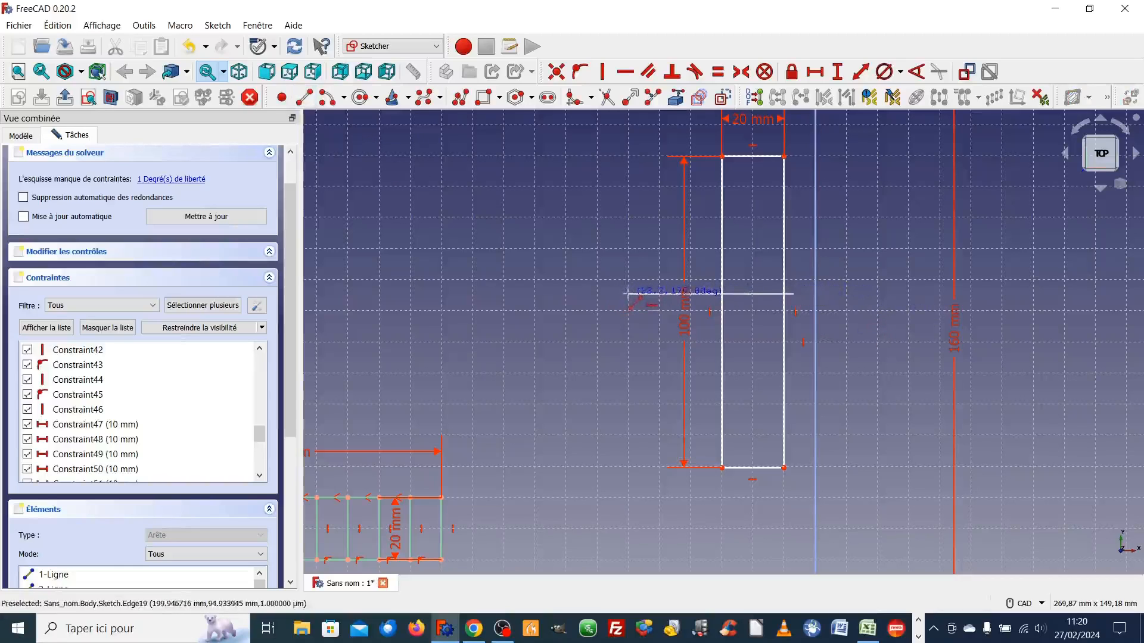
click(629, 293)
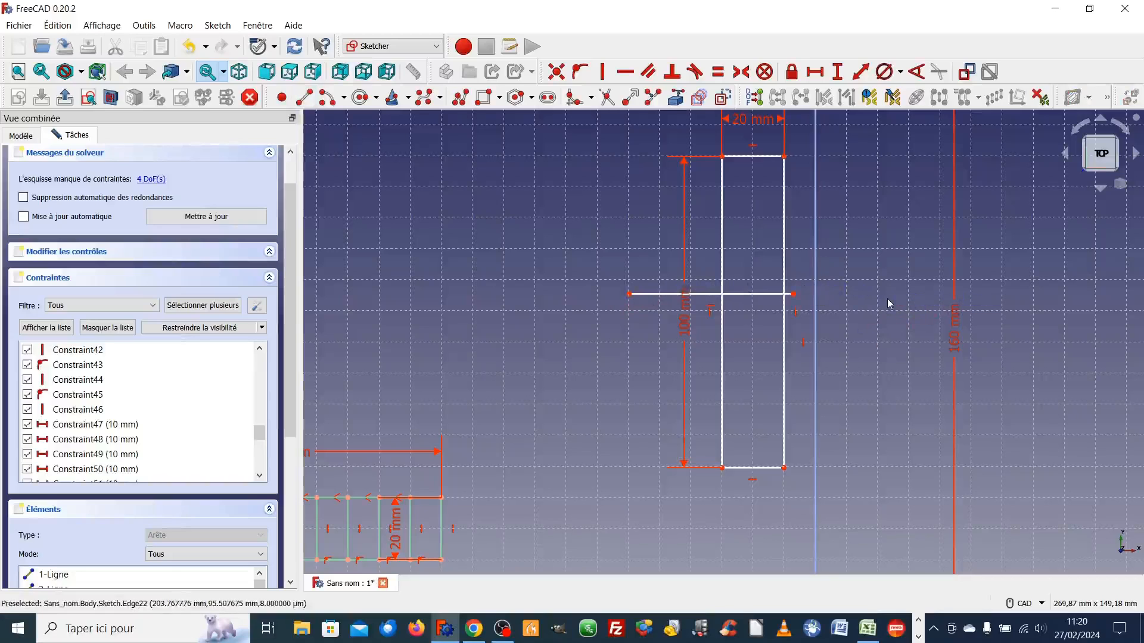
click(740, 294)
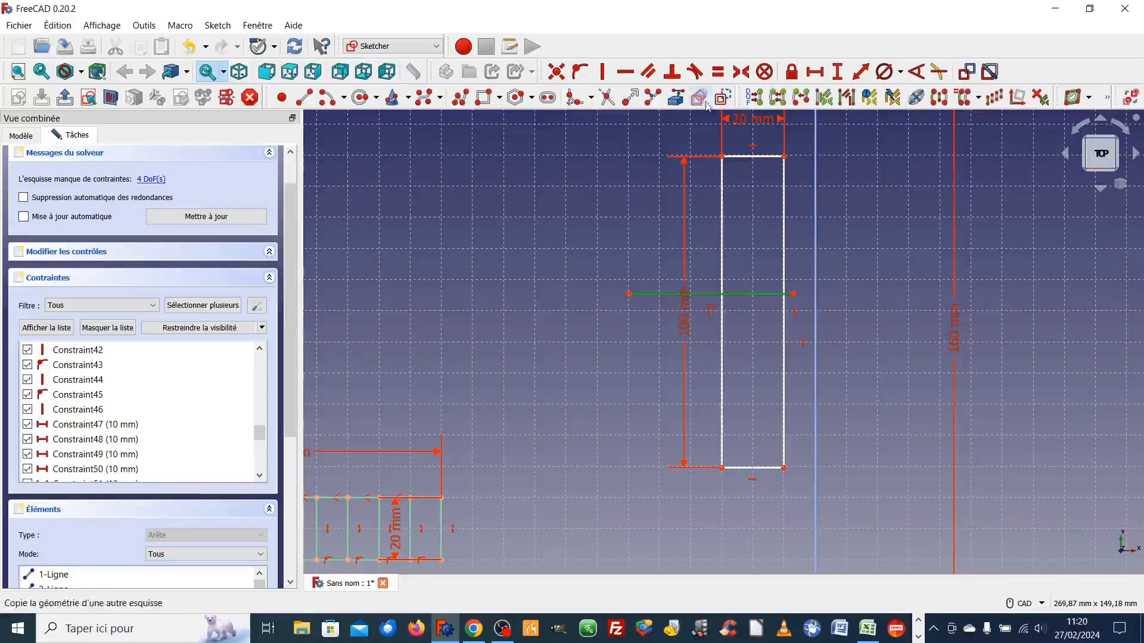
click(723, 97)
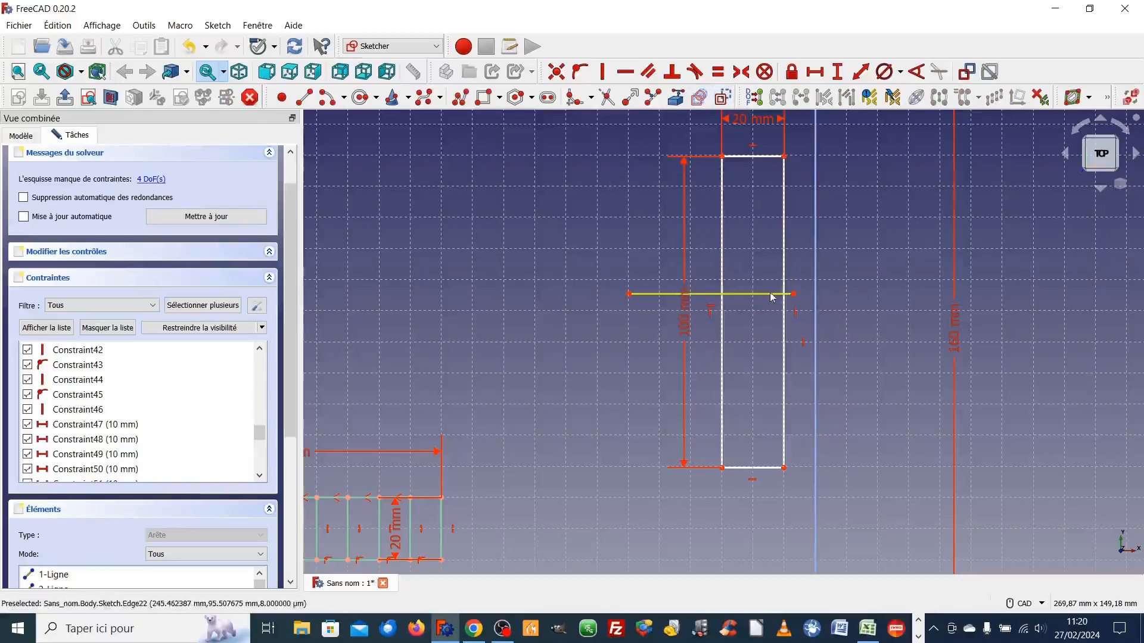
- Make the upright rectangle's two right corners symmetric about the construction line and delete the line's redundant horizontal Constraint67
click(785, 157)
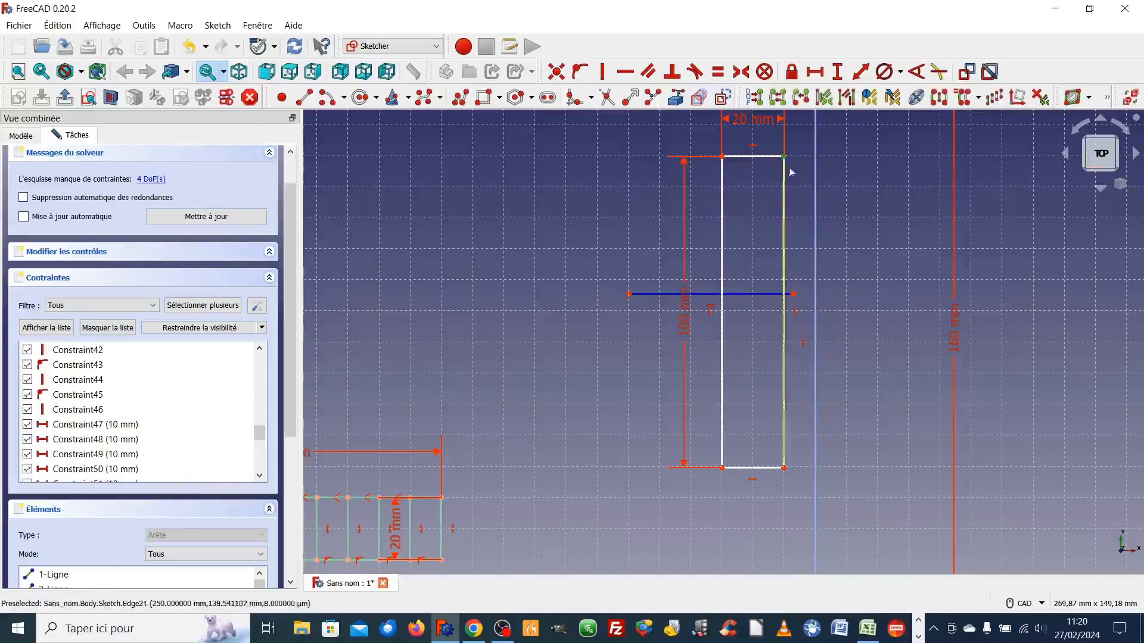
click(785, 468)
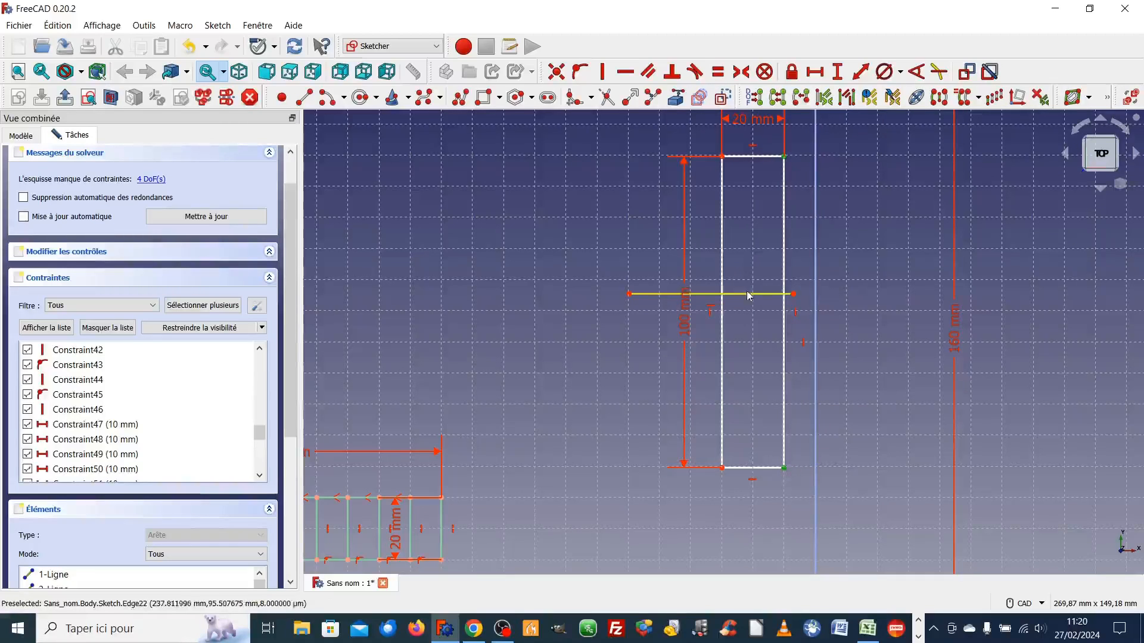
click(751, 295)
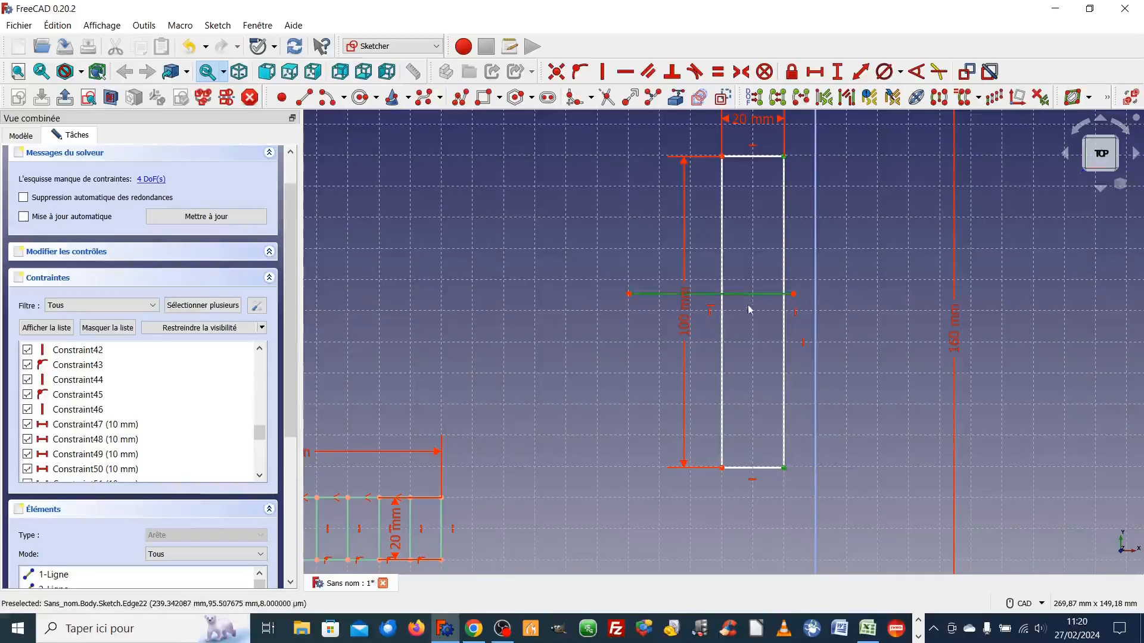
click(741, 71)
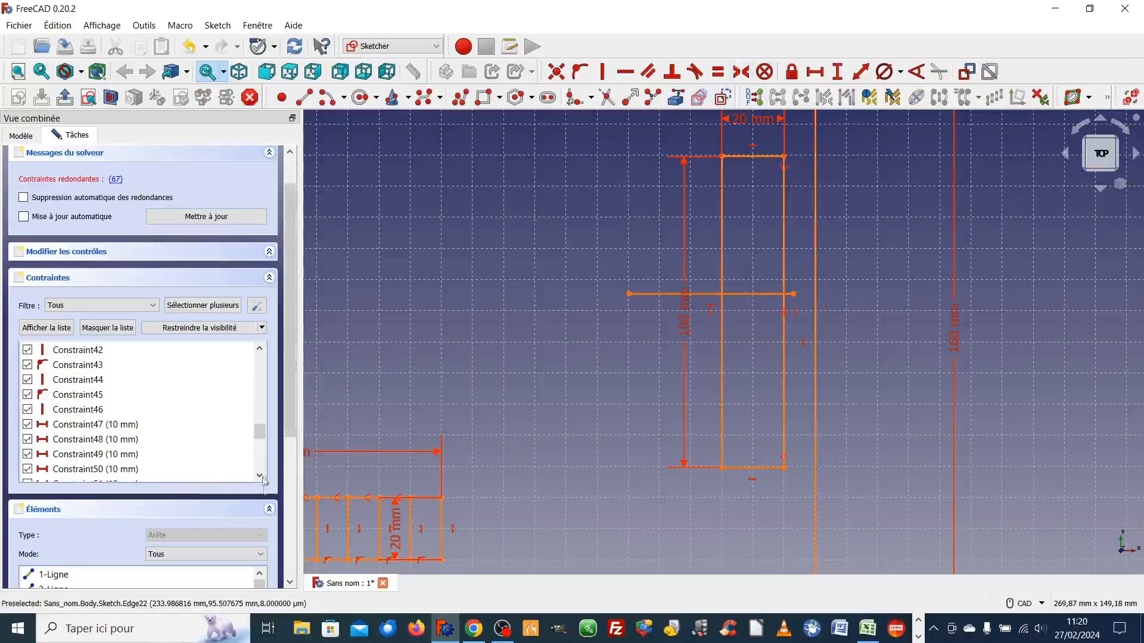
scroll(179, 393, down, 6)
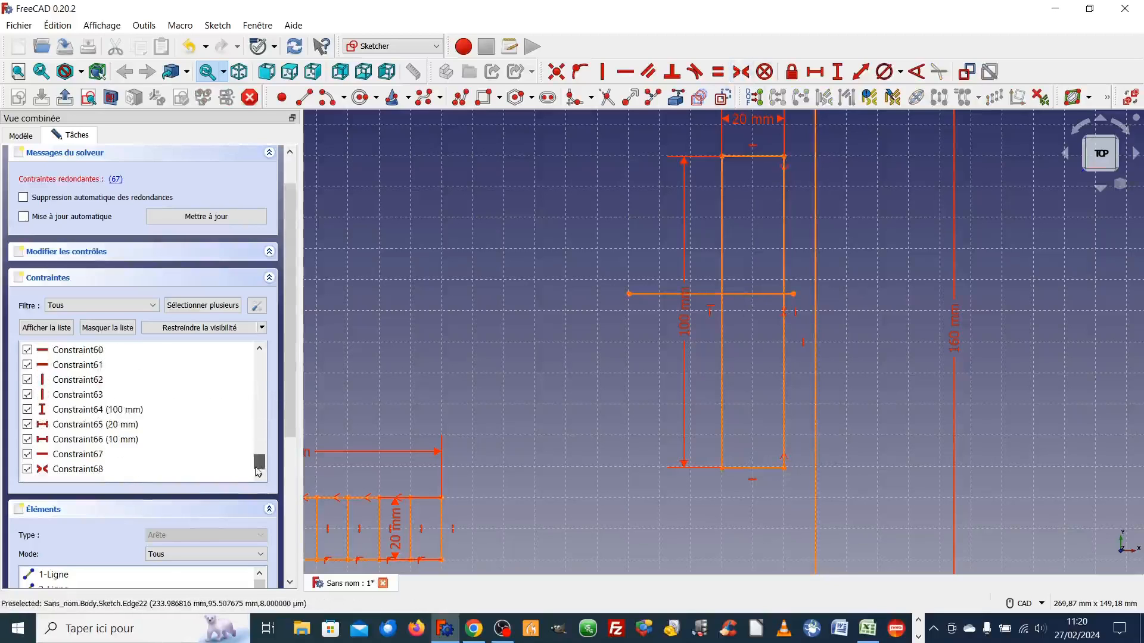
click(99, 455)
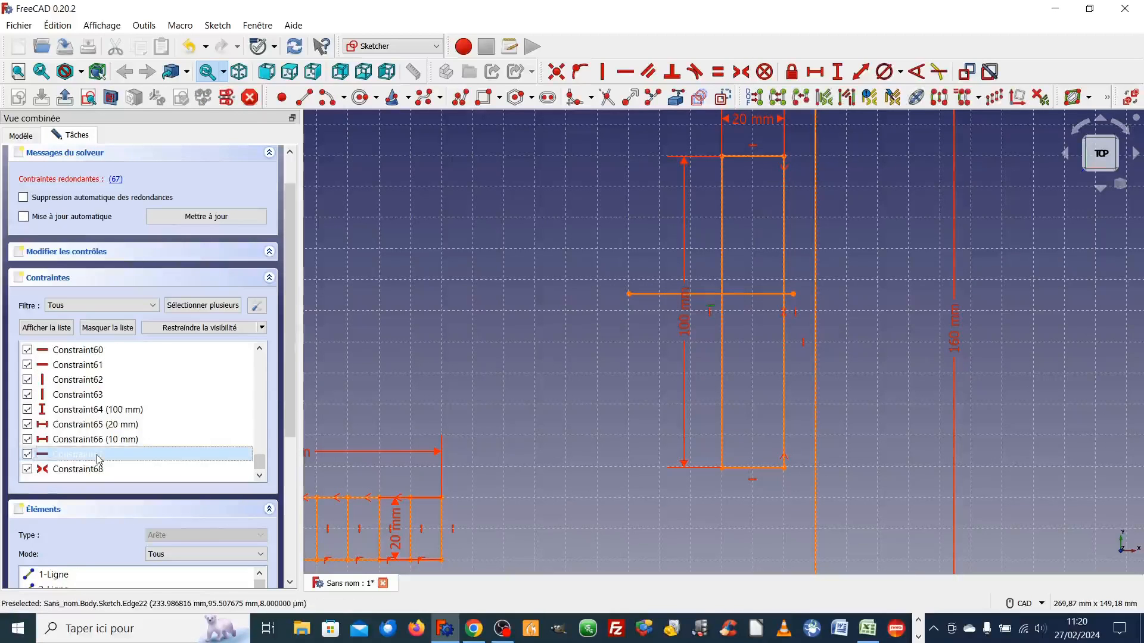
key(Delete)
scroll(476, 360, down, 2)
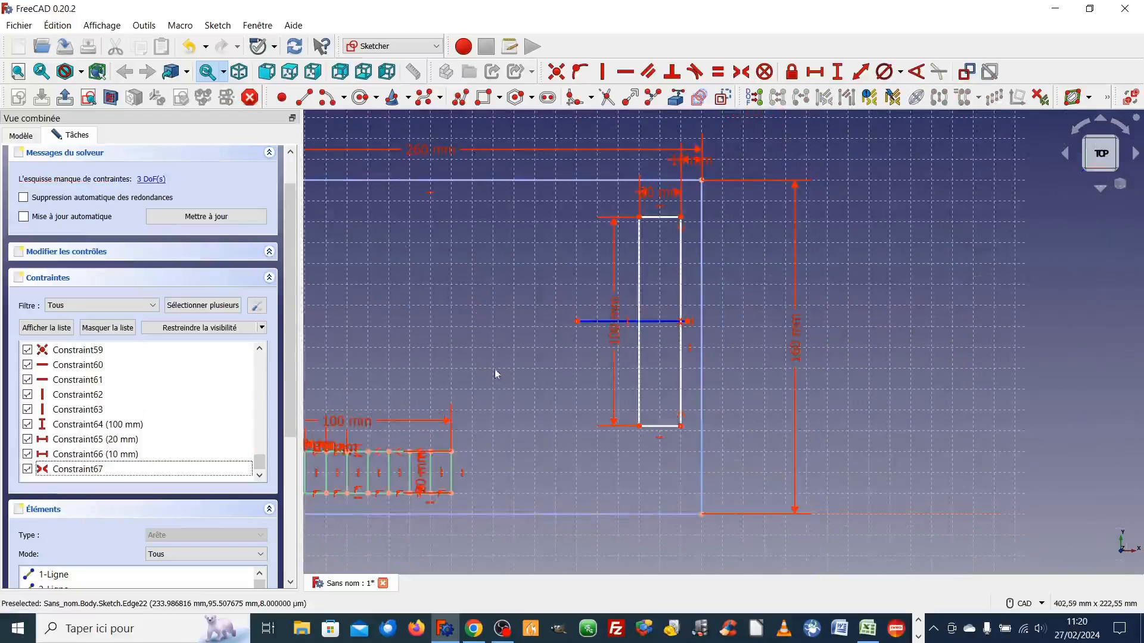
- Make the outer rectangle's two right corners symmetric about the horizontal construction line and delete the redundant vertical Constraint63
scroll(497, 367, up, 1)
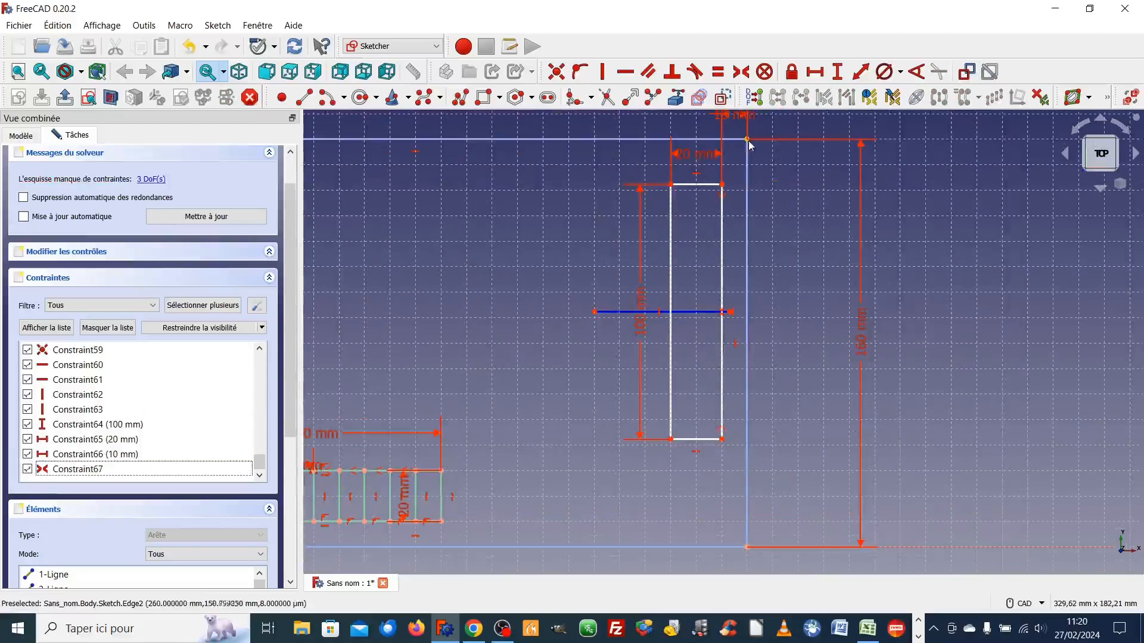
scroll(759, 403, down, 1)
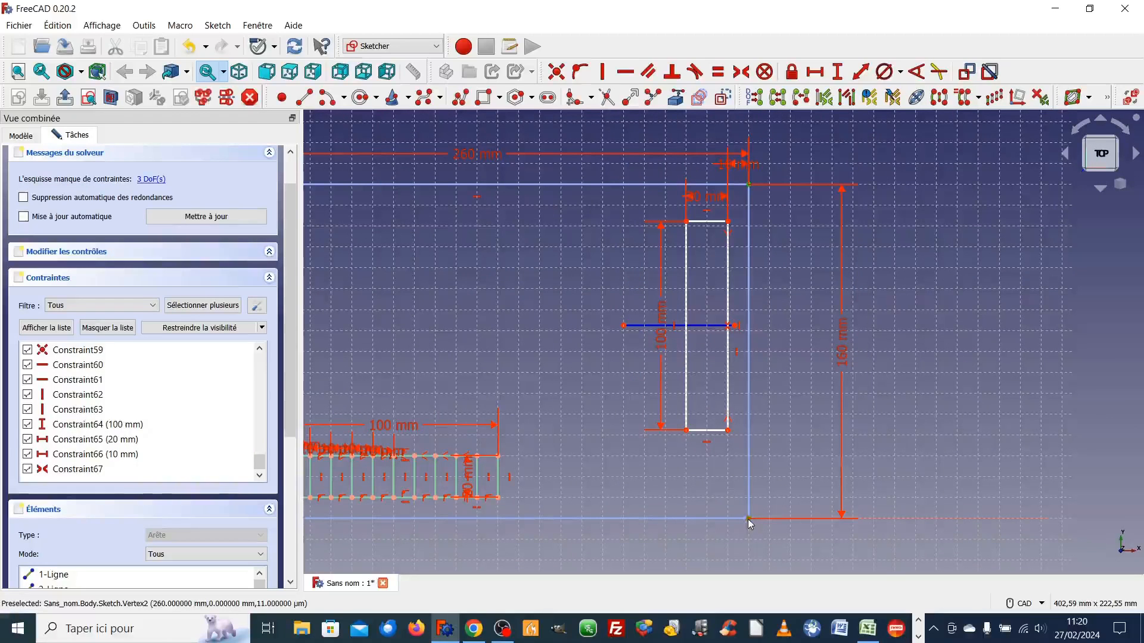
scroll(789, 377, up, 1)
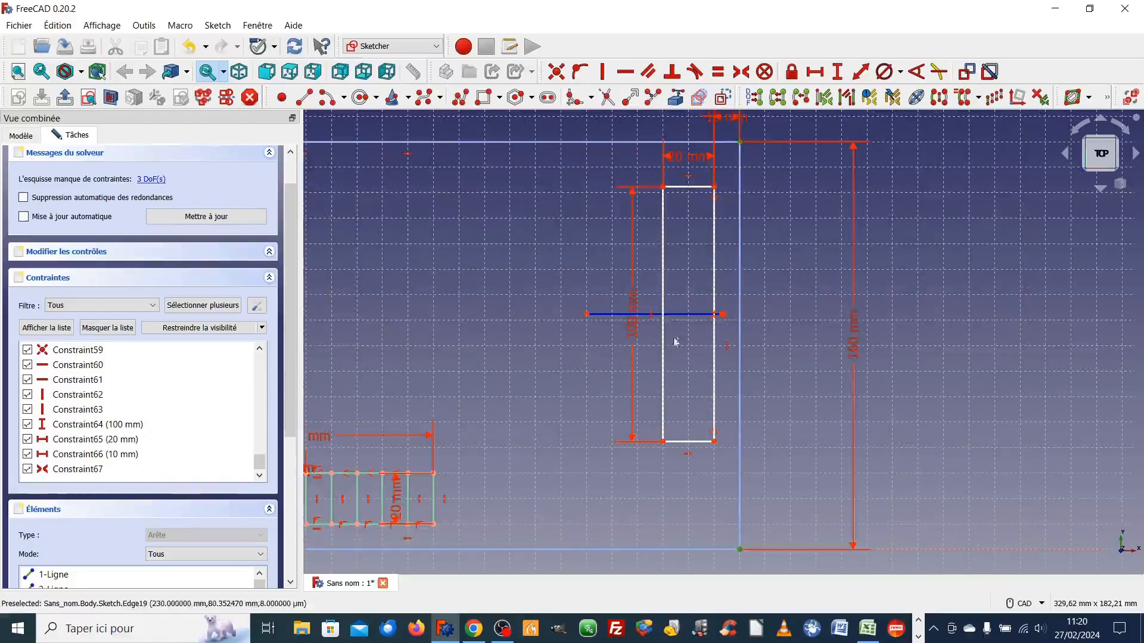
click(690, 314)
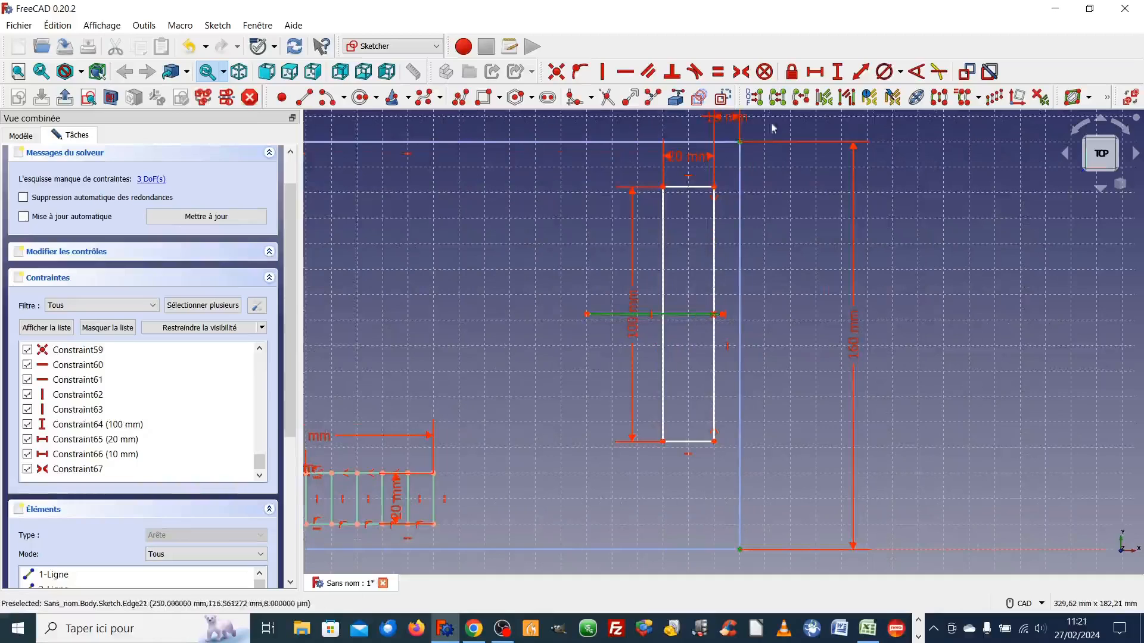
click(742, 73)
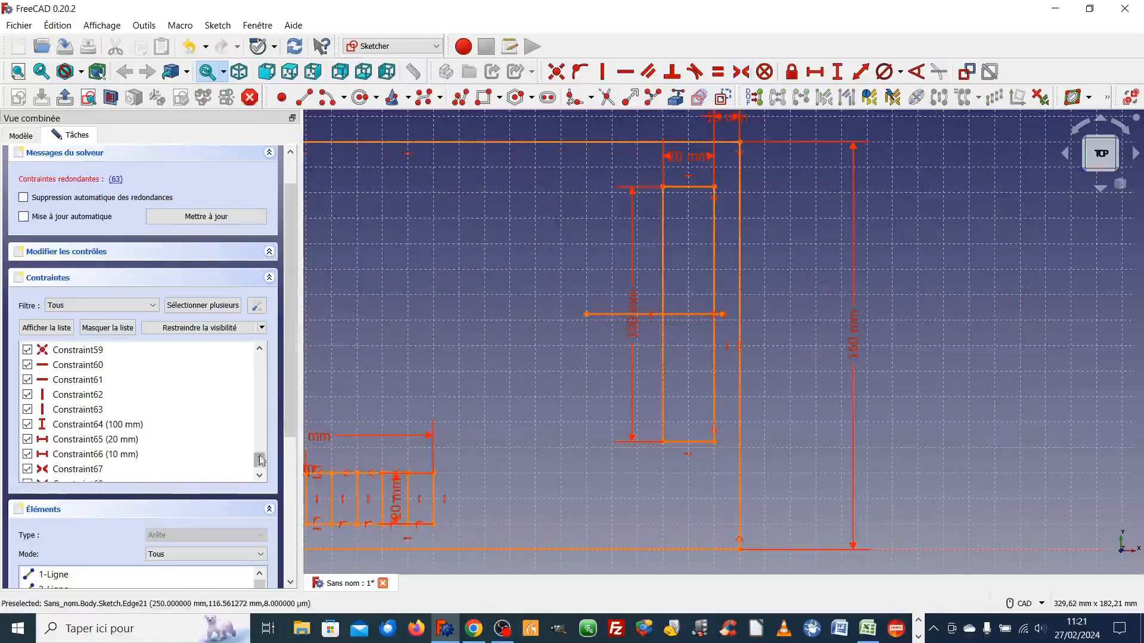
double_click(93, 411)
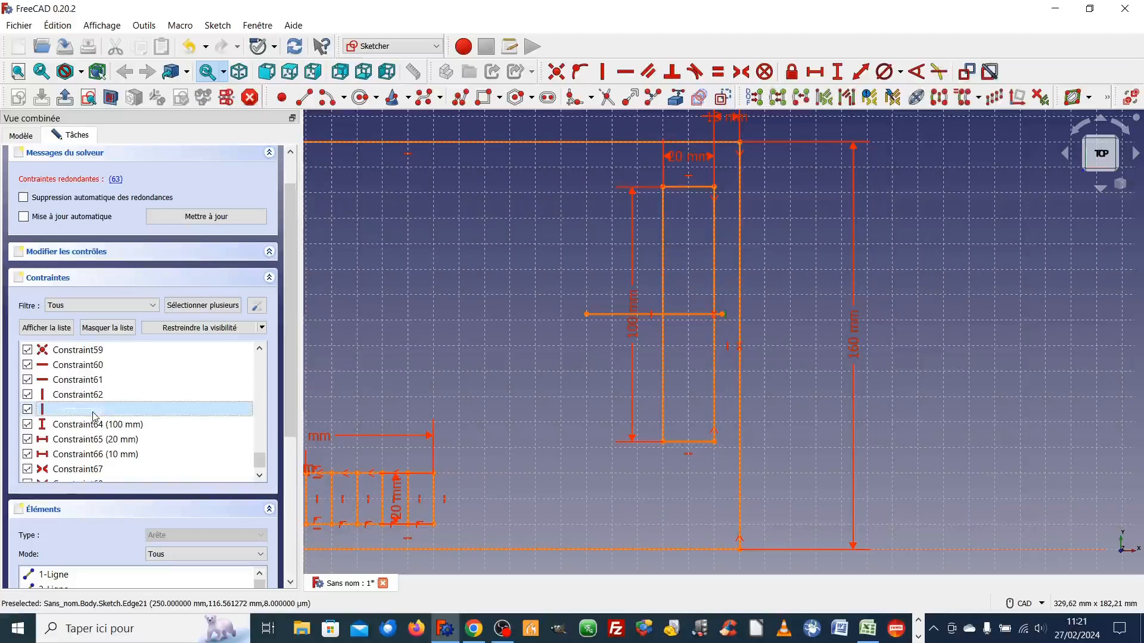
key(Delete)
- Sketch a horizontal line about 20 mm long between the upright rectangle's two vertical sides, just below the construction line
scroll(468, 427, down, 3)
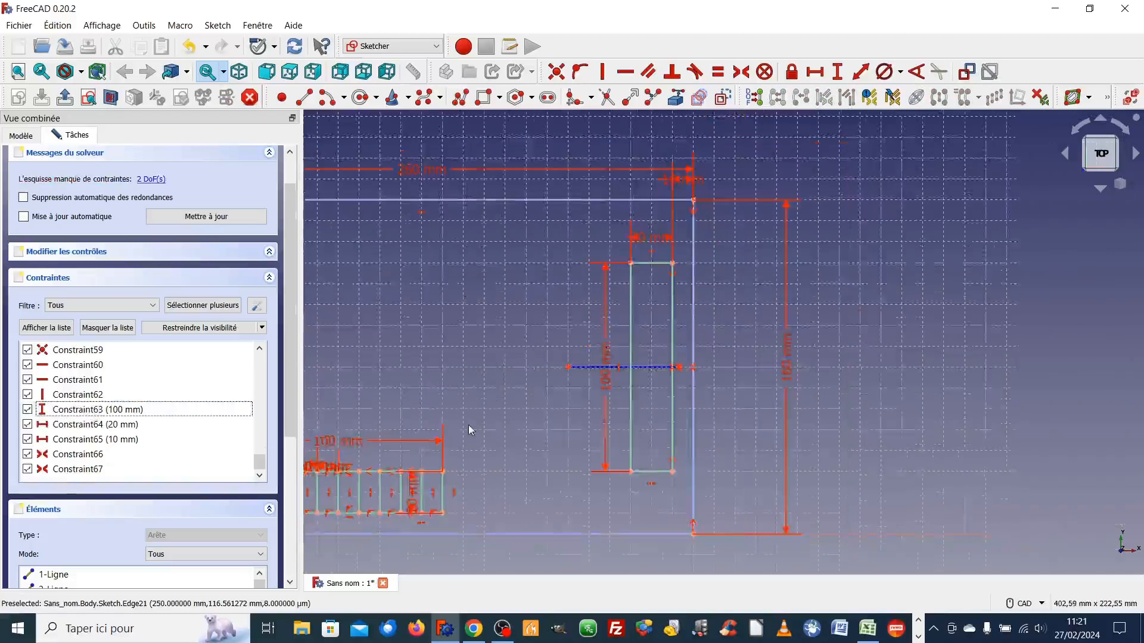
scroll(468, 427, up, 2)
scroll(514, 416, up, 3)
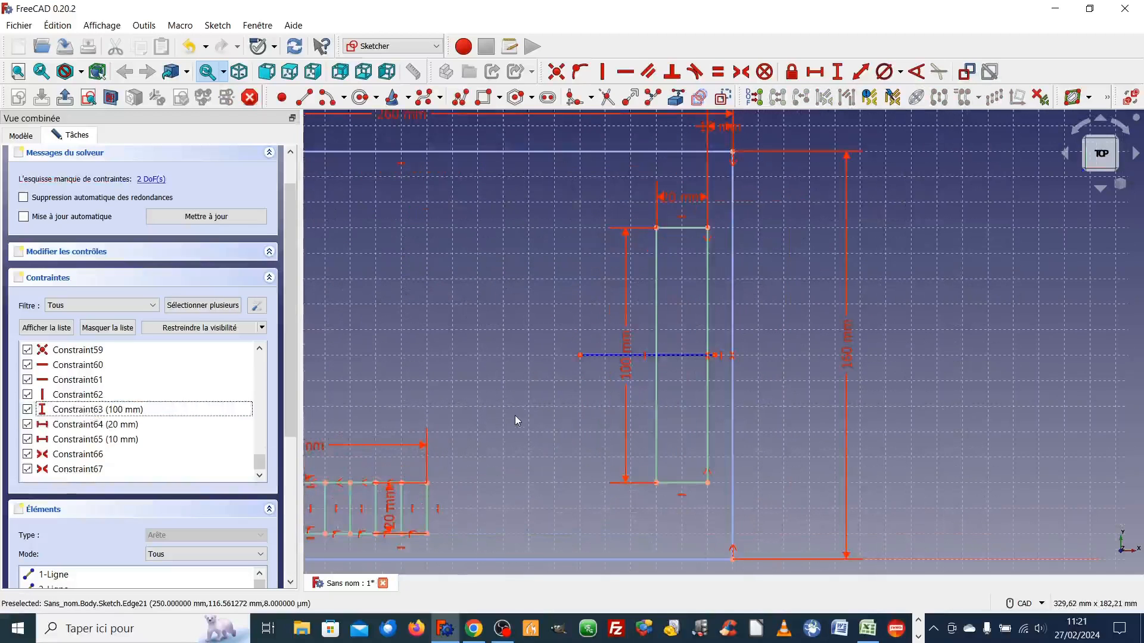
scroll(515, 416, up, 1)
middle_drag(778, 403, 629, 419)
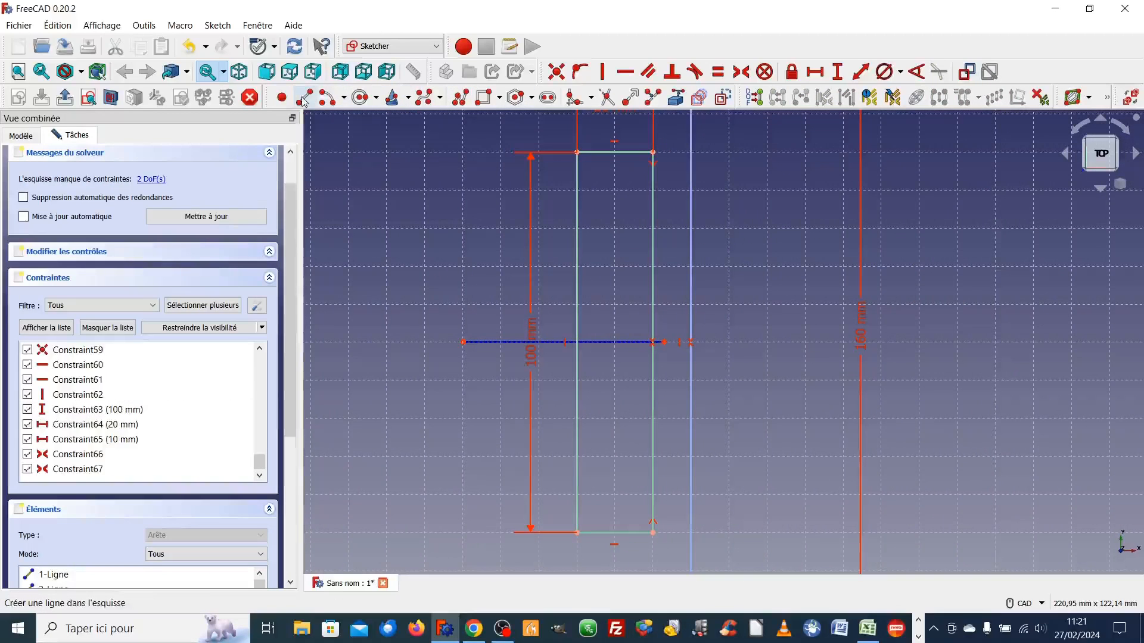
scroll(650, 342, up, 4)
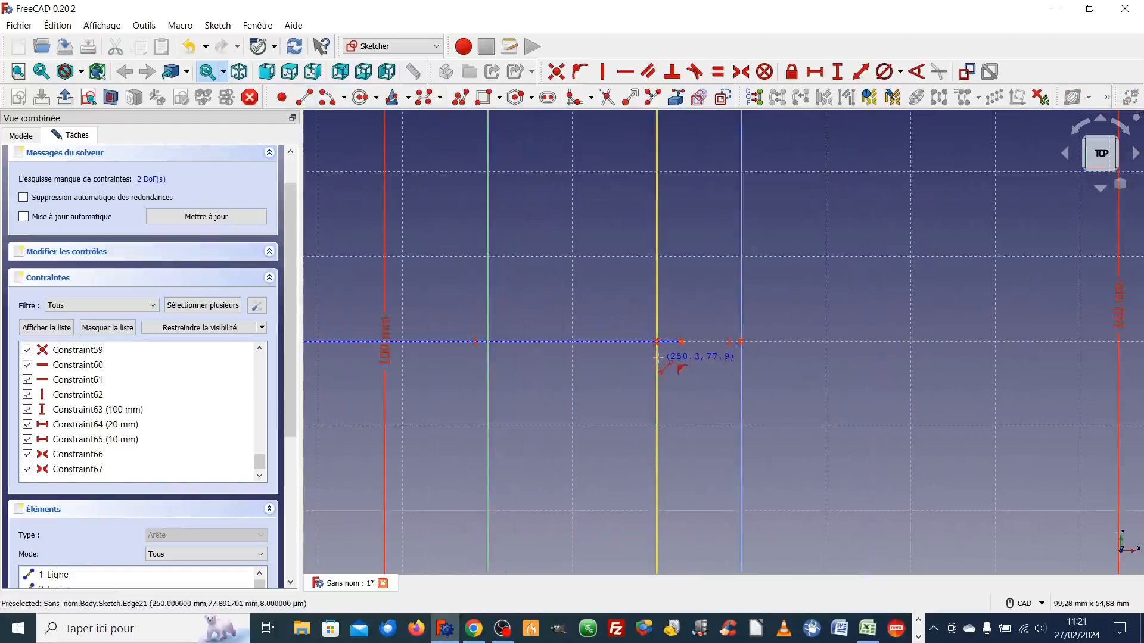
click(656, 358)
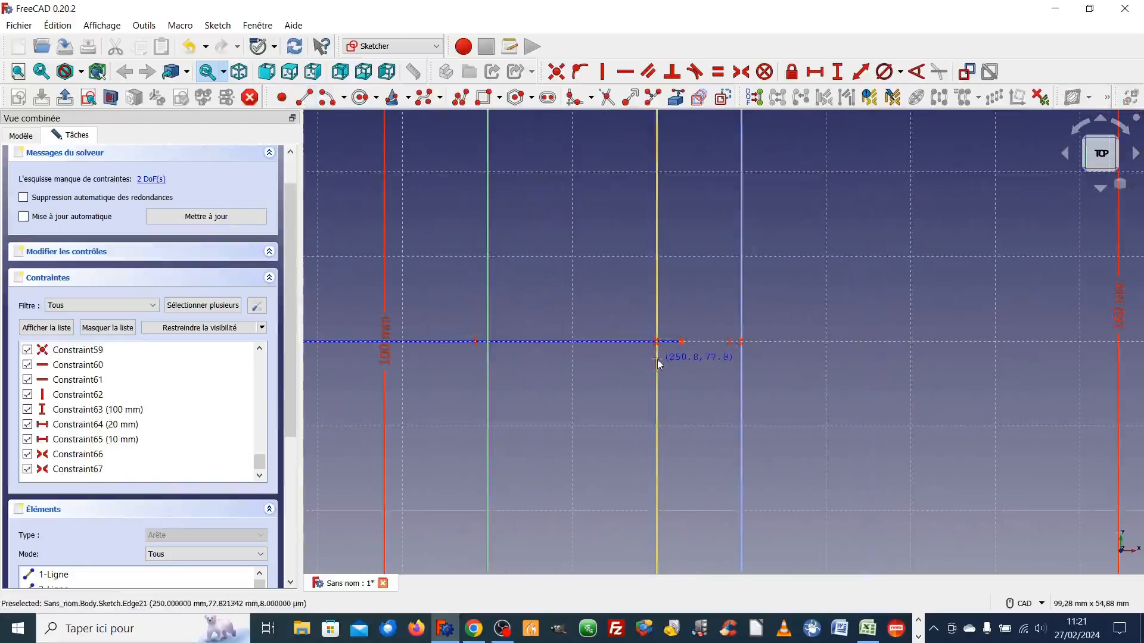
click(488, 358)
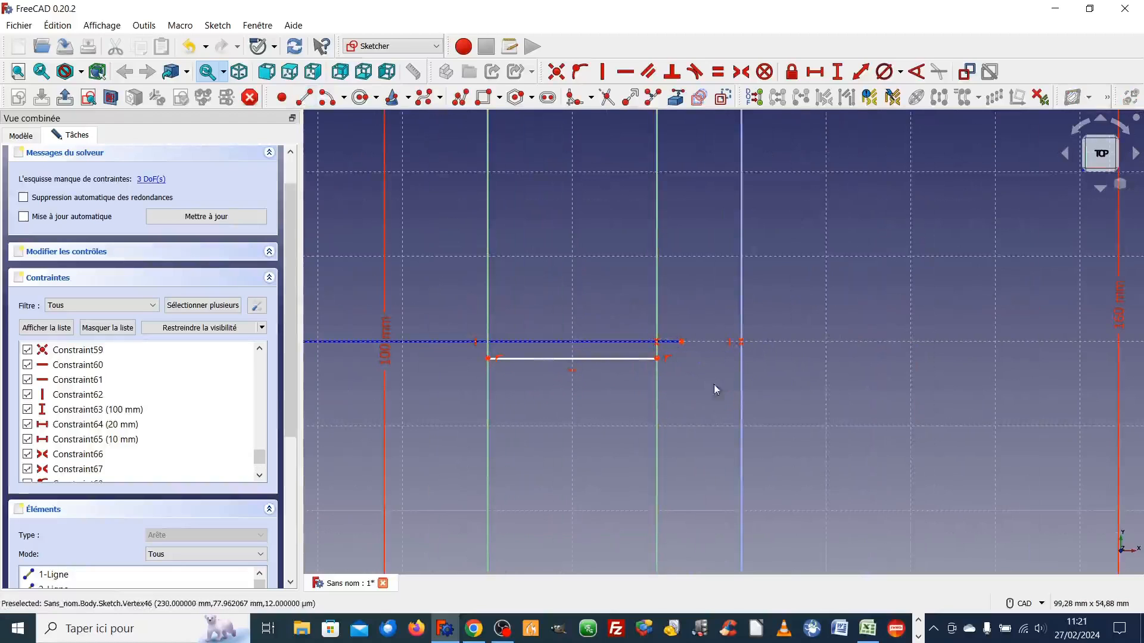
- Constrain the new dividing line tangent to the construction line and delete its redundant horizontal Constraint70
click(581, 358)
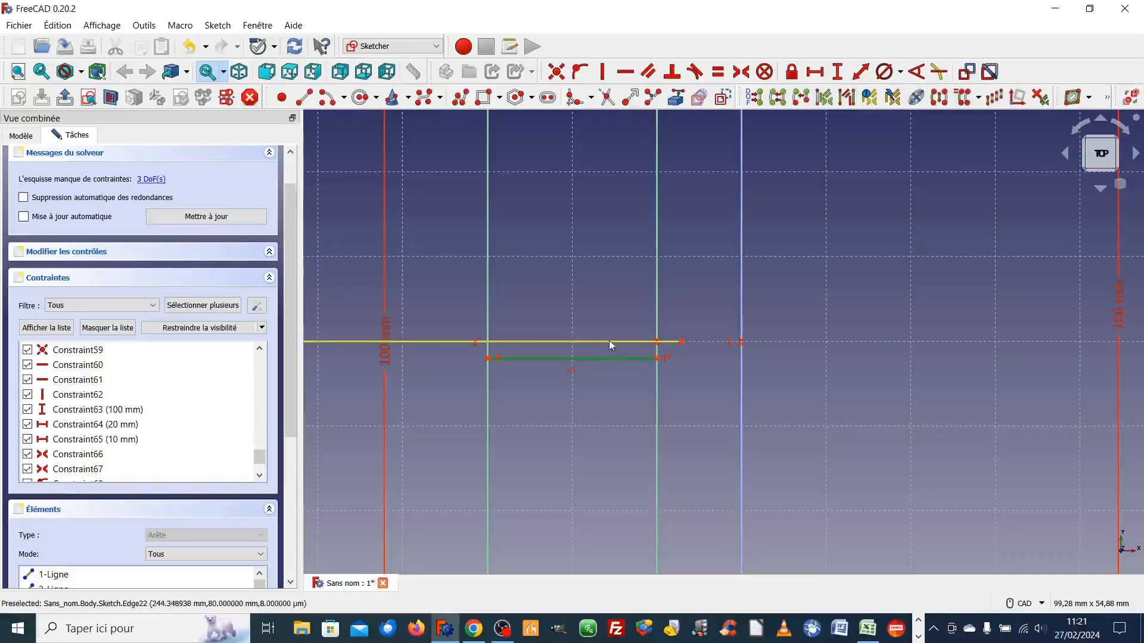
click(609, 341)
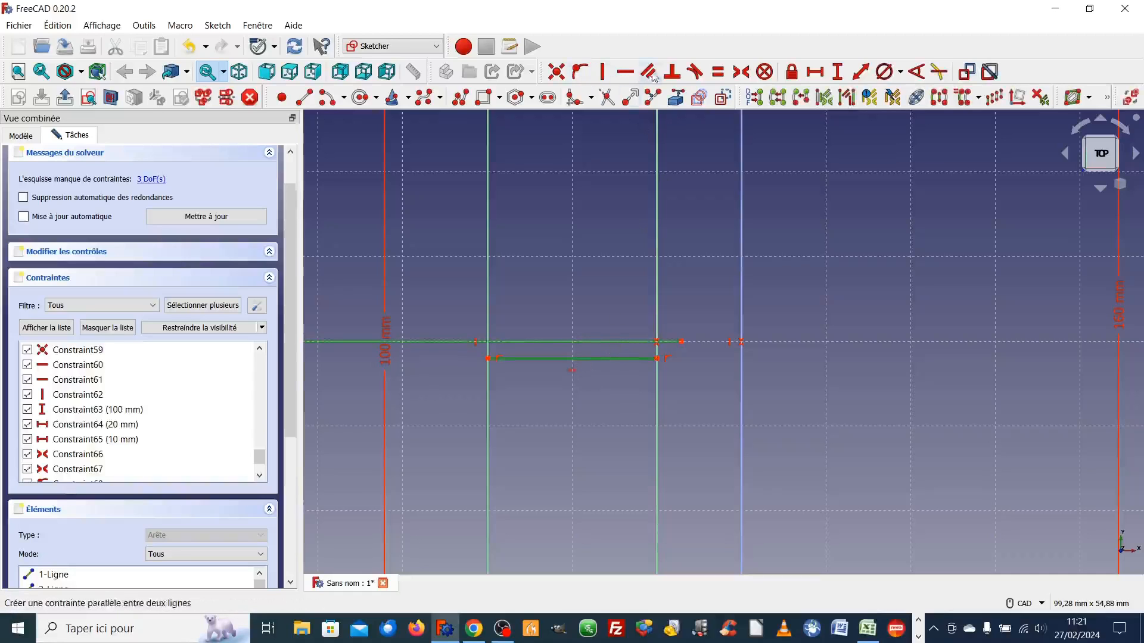
click(695, 72)
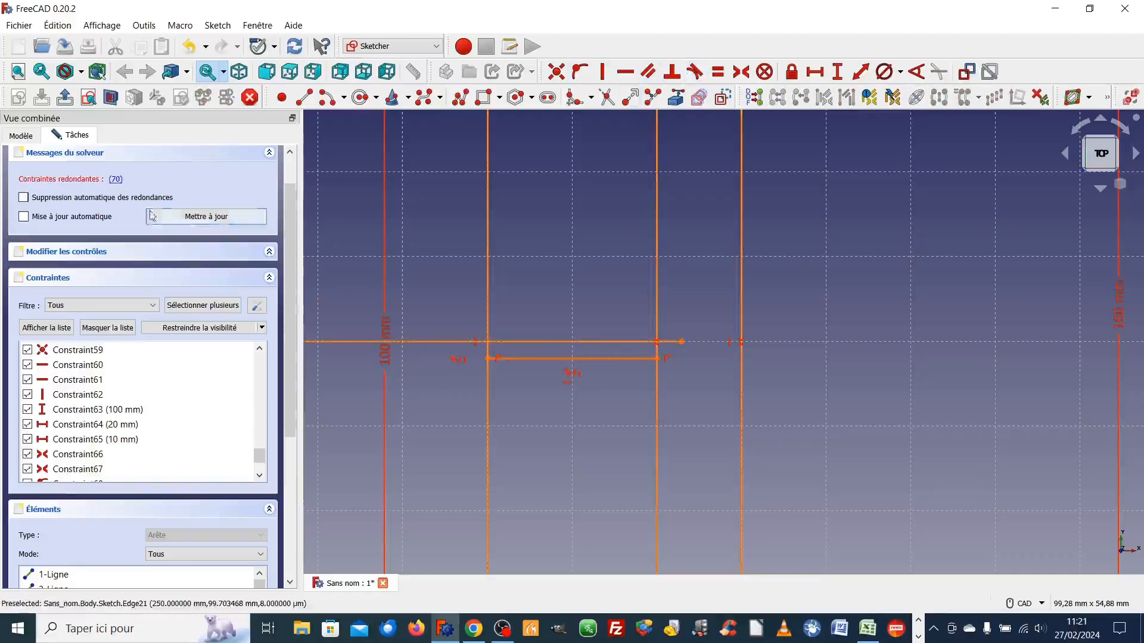
scroll(134, 392, down, 3)
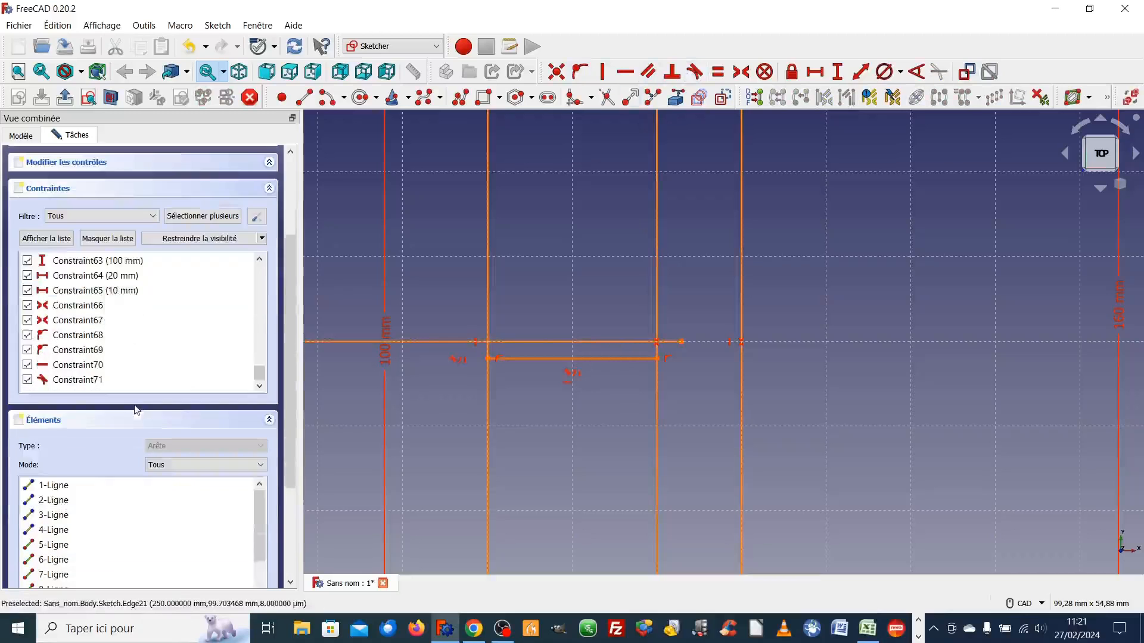
click(88, 367)
key(Delete)
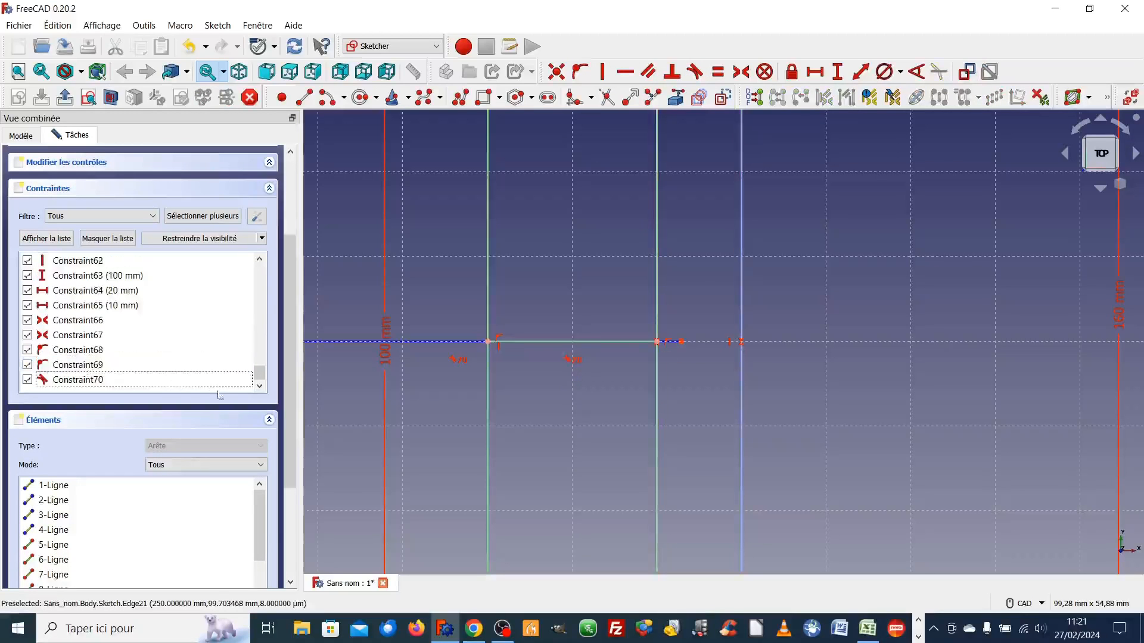
- Sketch a circle of about 51 mm radius above the ten-cell rectangle and shift its centre about 20 mm toward the upright rectangle
scroll(770, 396, down, 6)
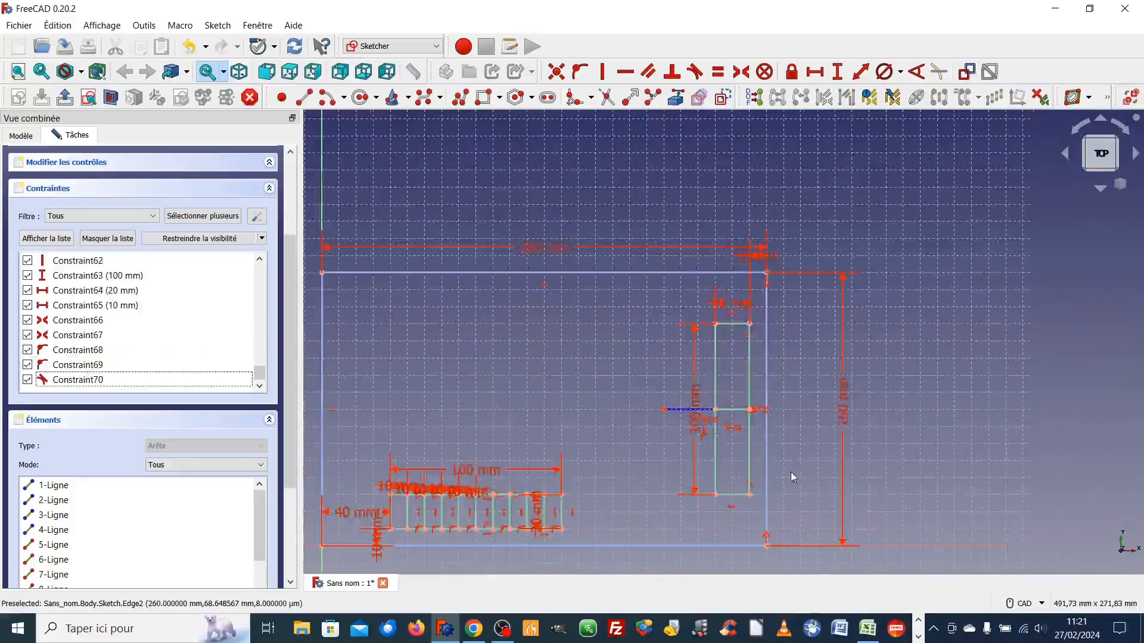
scroll(788, 472, down, 2)
scroll(799, 510, up, 1)
mouse_move(800, 515)
middle_down()
mouse_move(1012, 464)
mouse_move(972, 479)
middle_up()
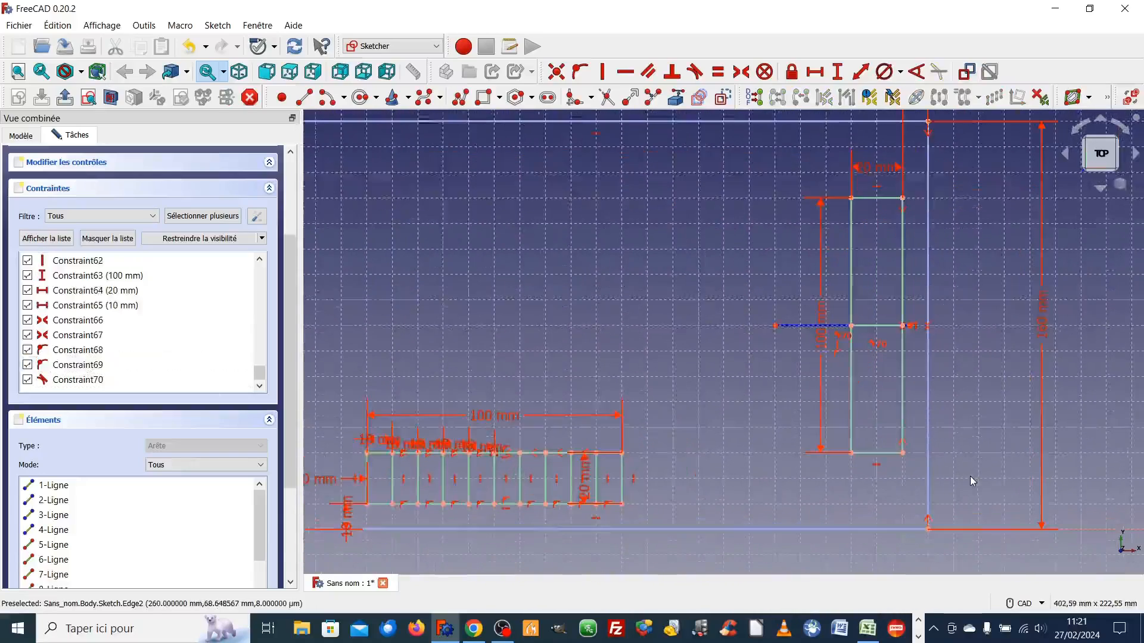
scroll(822, 487, up, 2)
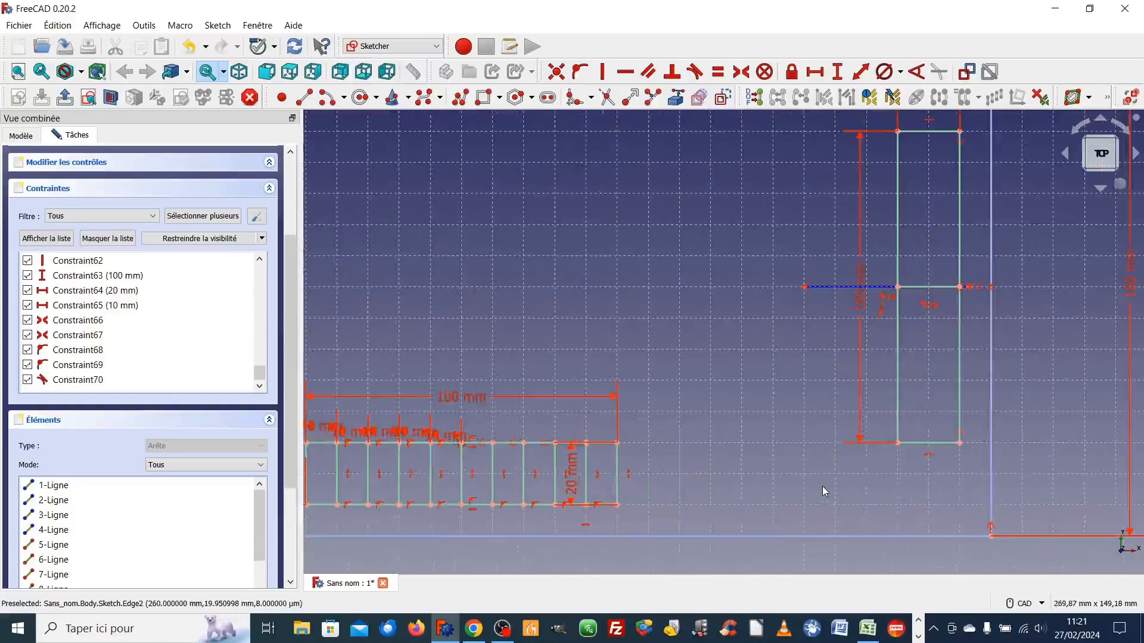
scroll(822, 486, down, 2)
scroll(793, 480, up, 1)
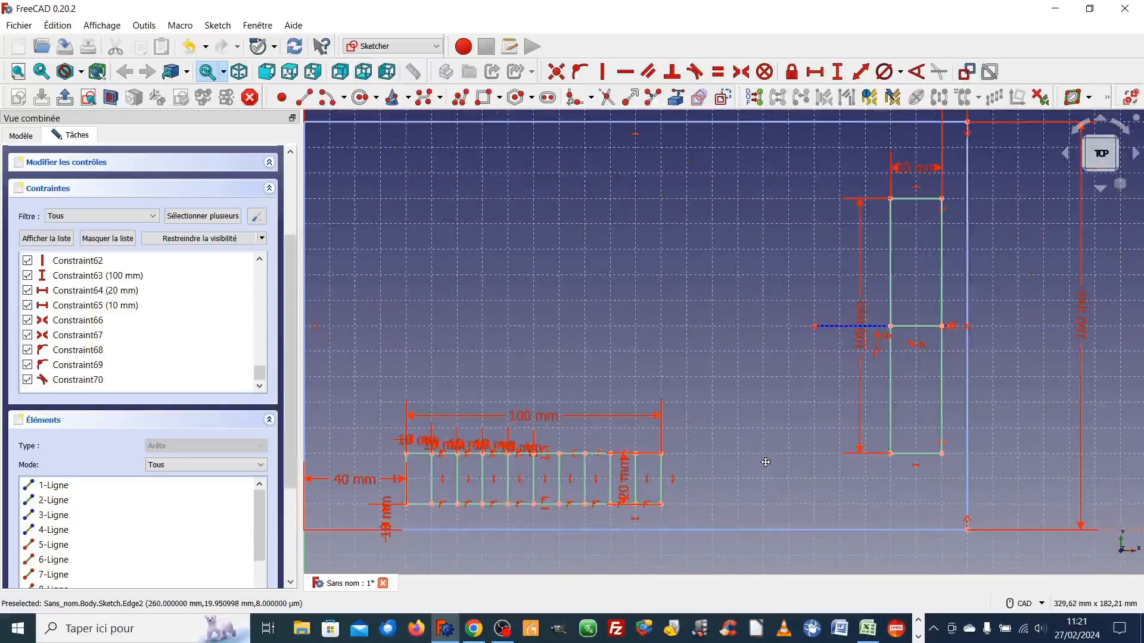
middle_drag(765, 462, 816, 467)
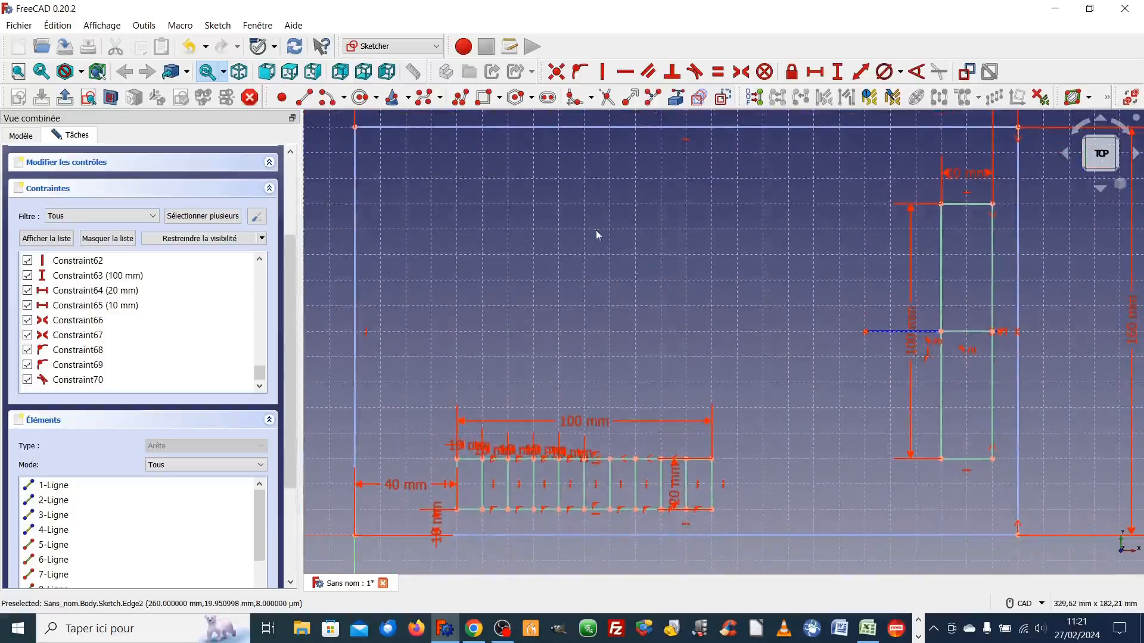
click(360, 98)
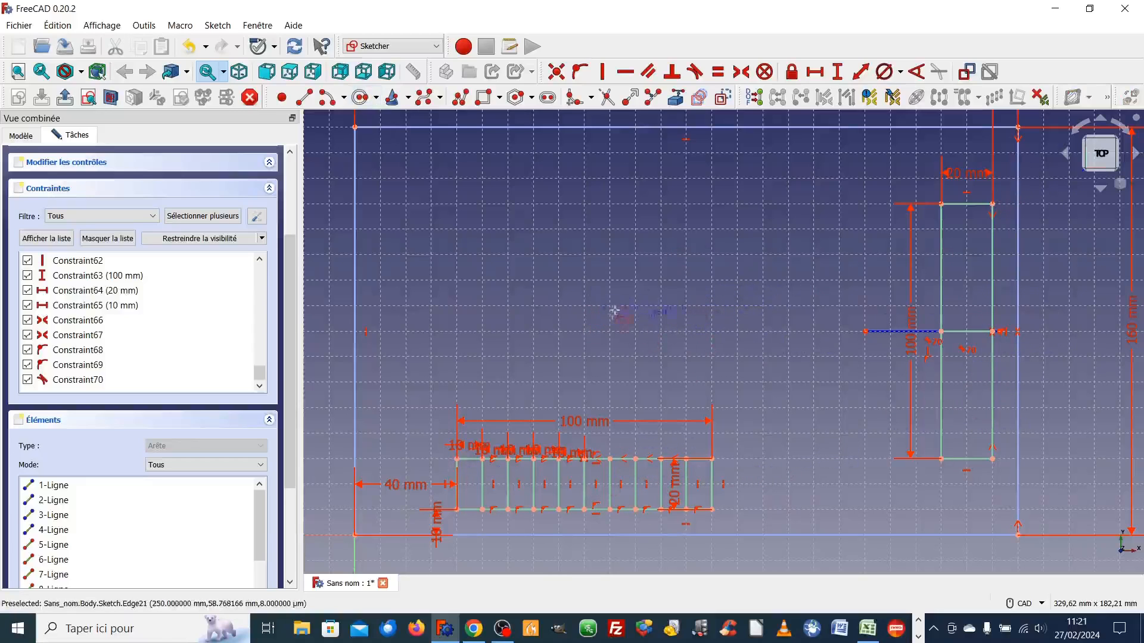
click(608, 280)
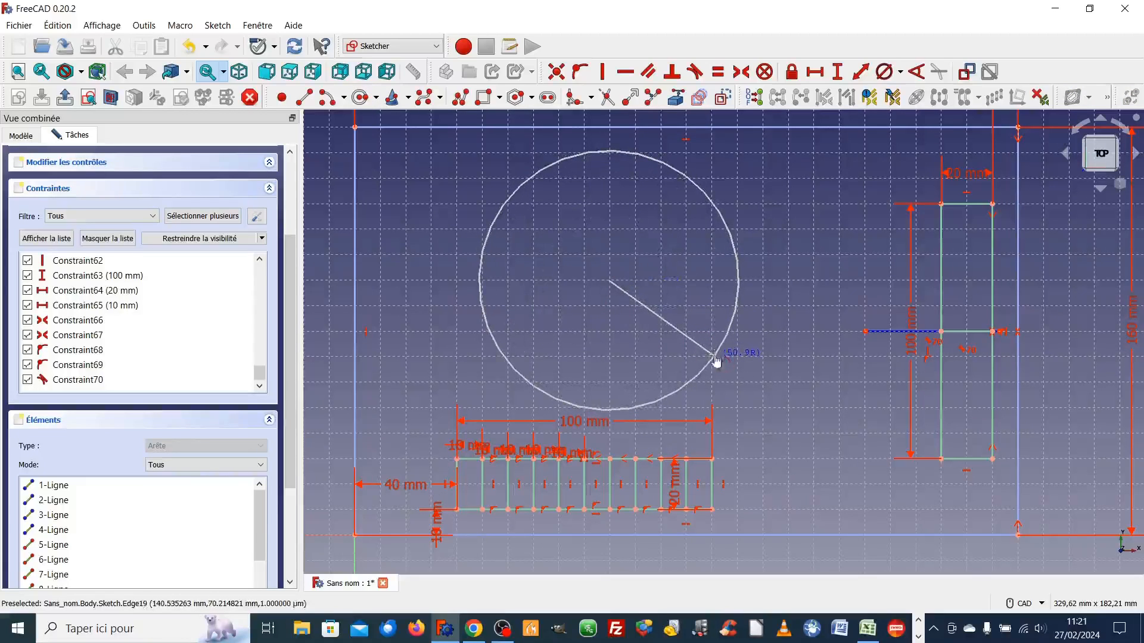
click(716, 357)
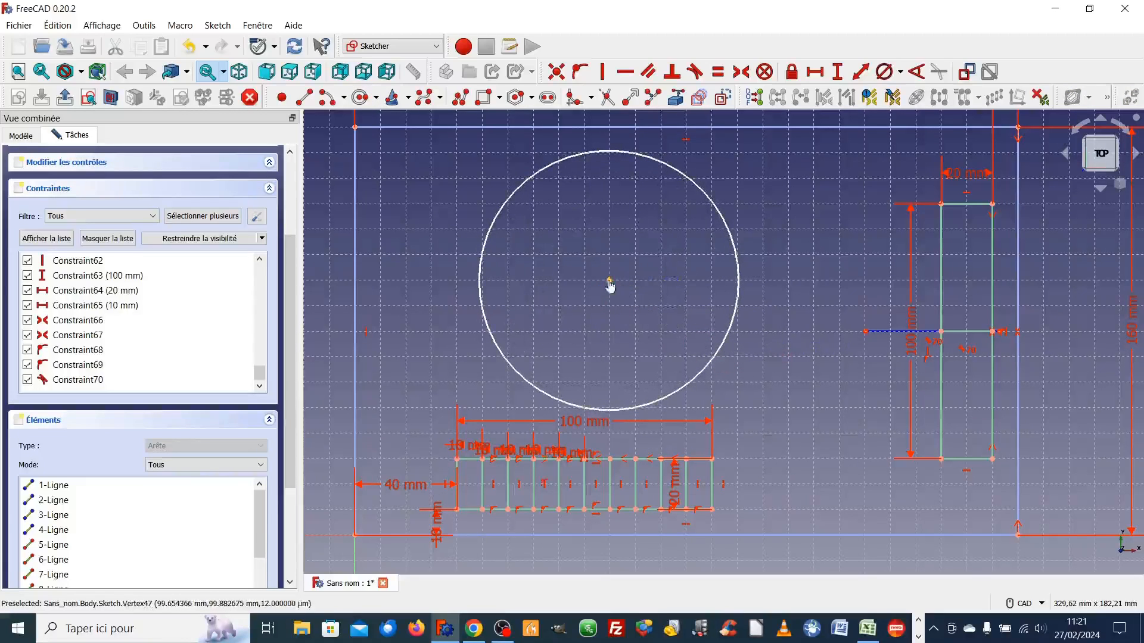
drag(609, 280, 661, 280)
- Set the vertical distance between the outer rectangle's top-left corner and the circle's centre to 80 mm
scroll(664, 281, down, 2)
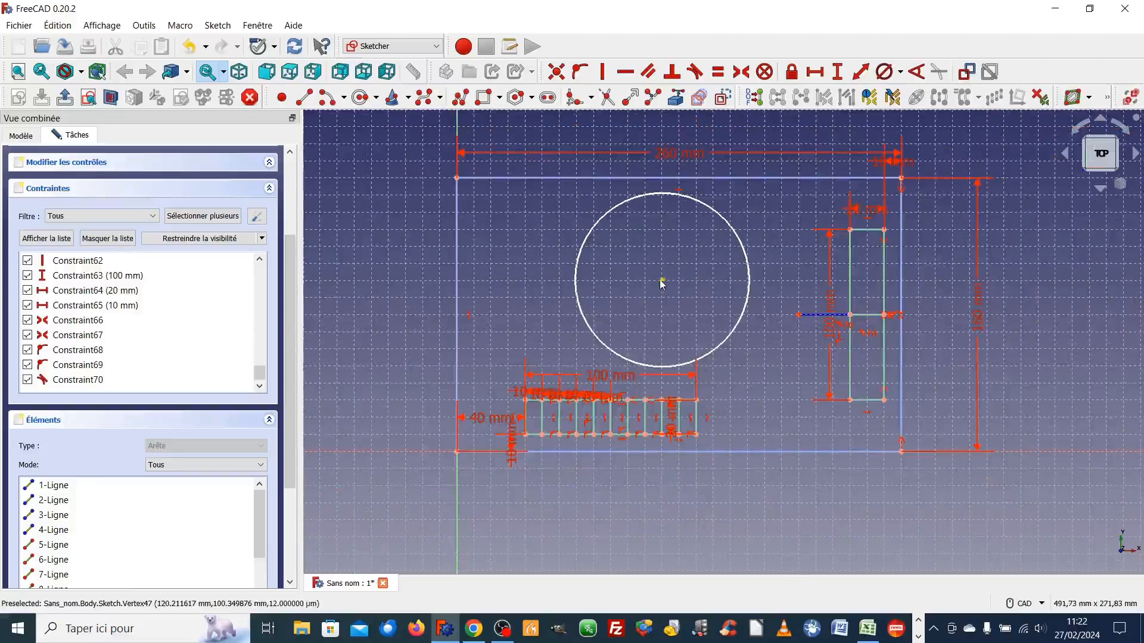
scroll(660, 281, up, 1)
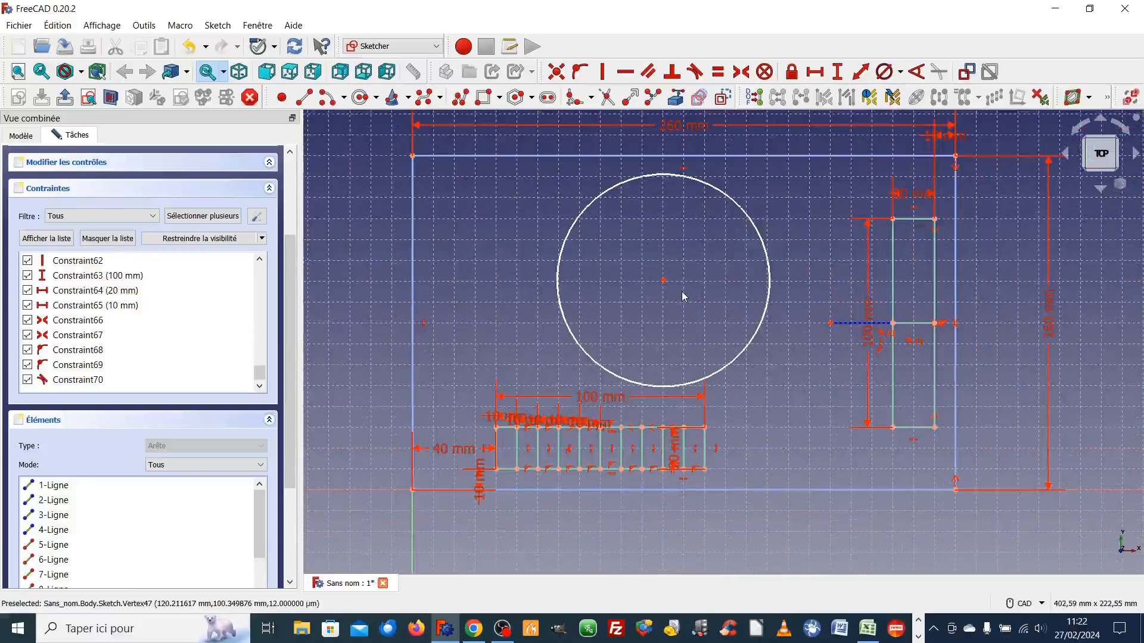
scroll(682, 292, down, 2)
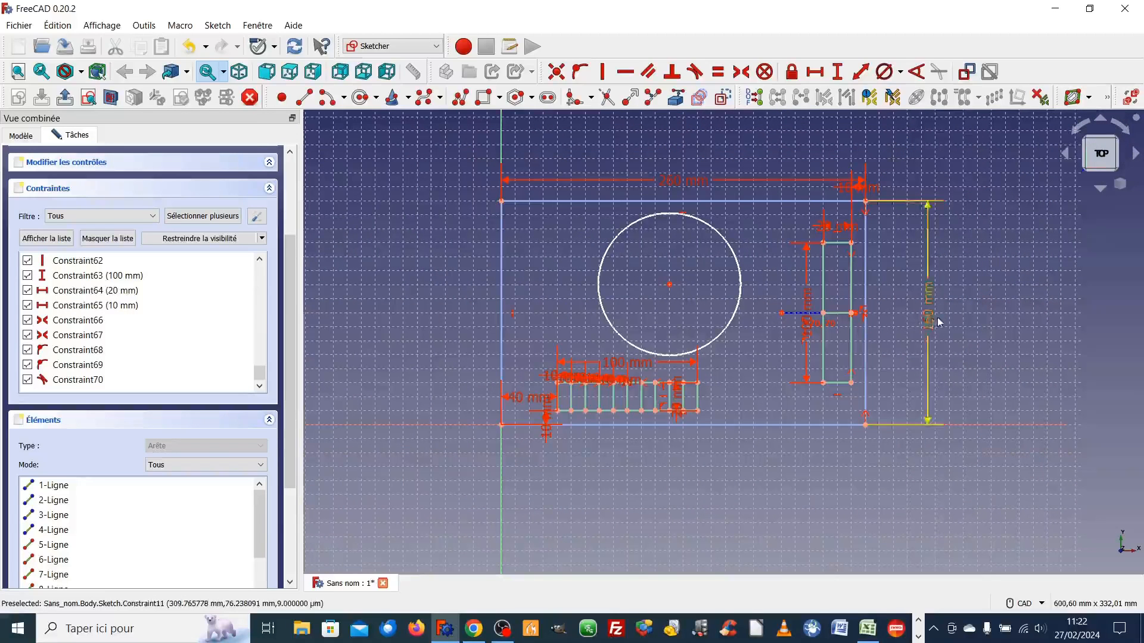
click(670, 285)
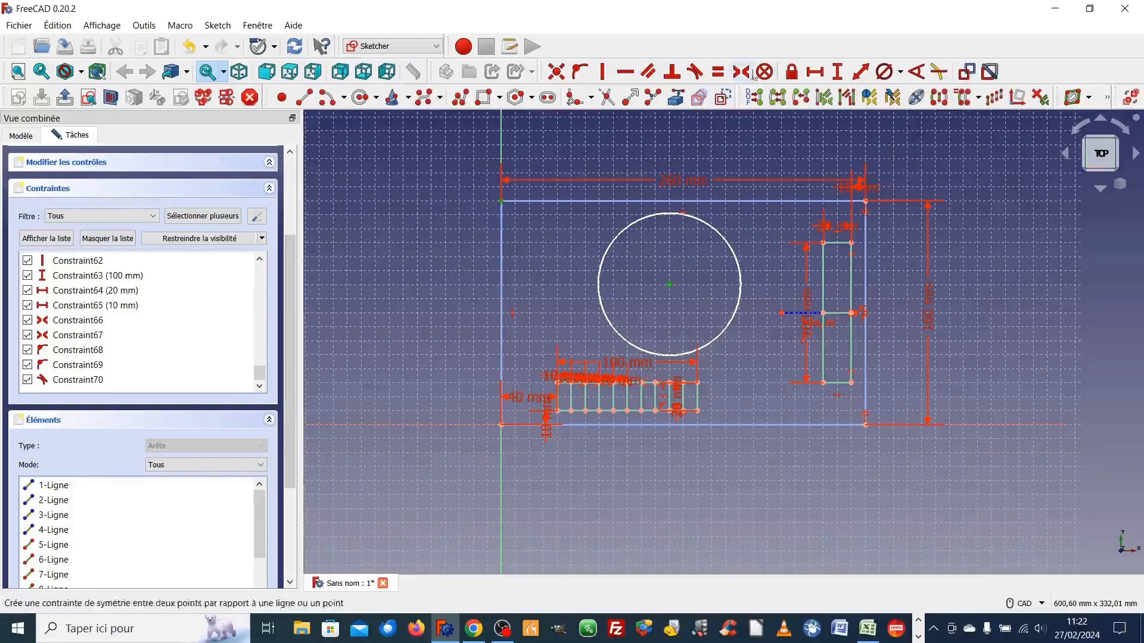
click(837, 73)
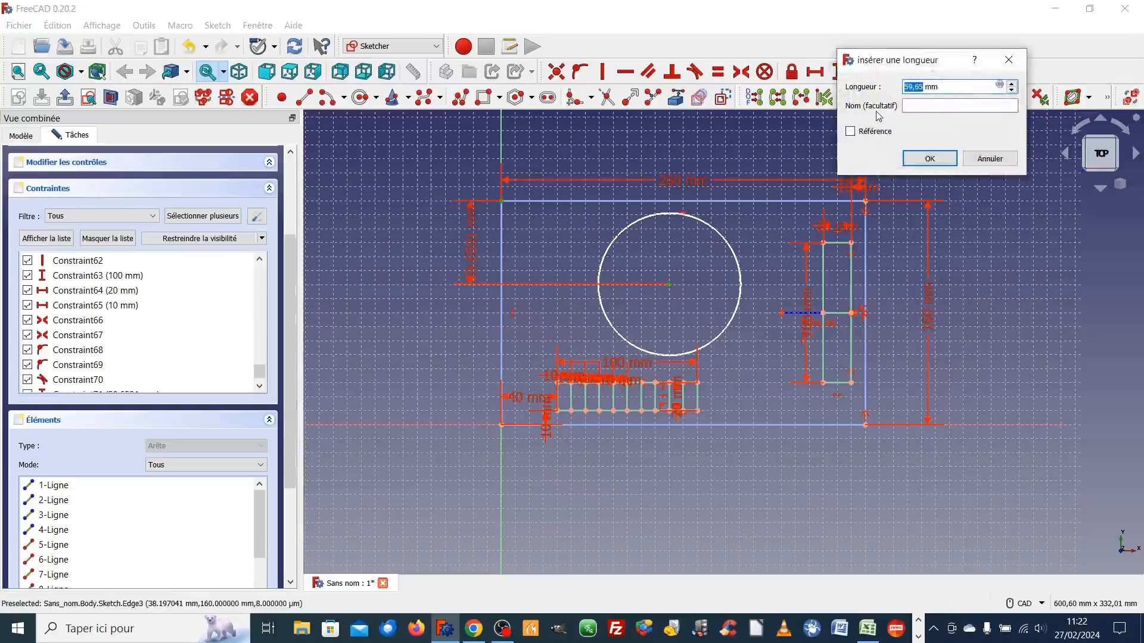
text(80)
key(Return)
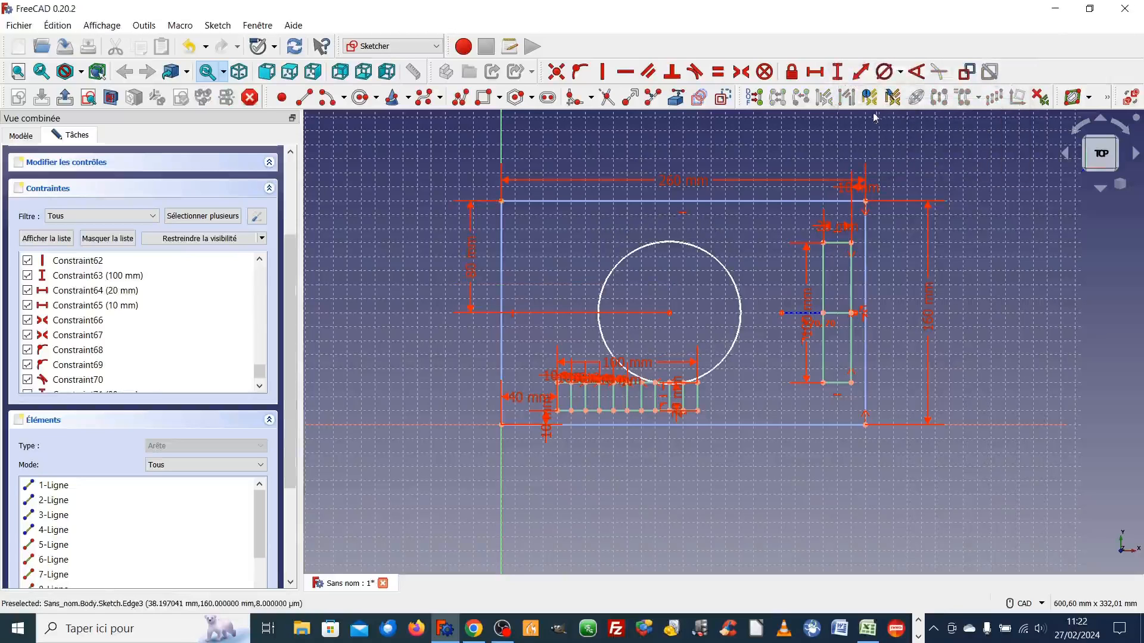
- Set the vertical distance between the outer rectangle's top-left corner and the circle's centre to 70 mm
scroll(728, 313, up, 2)
scroll(728, 312, down, 2)
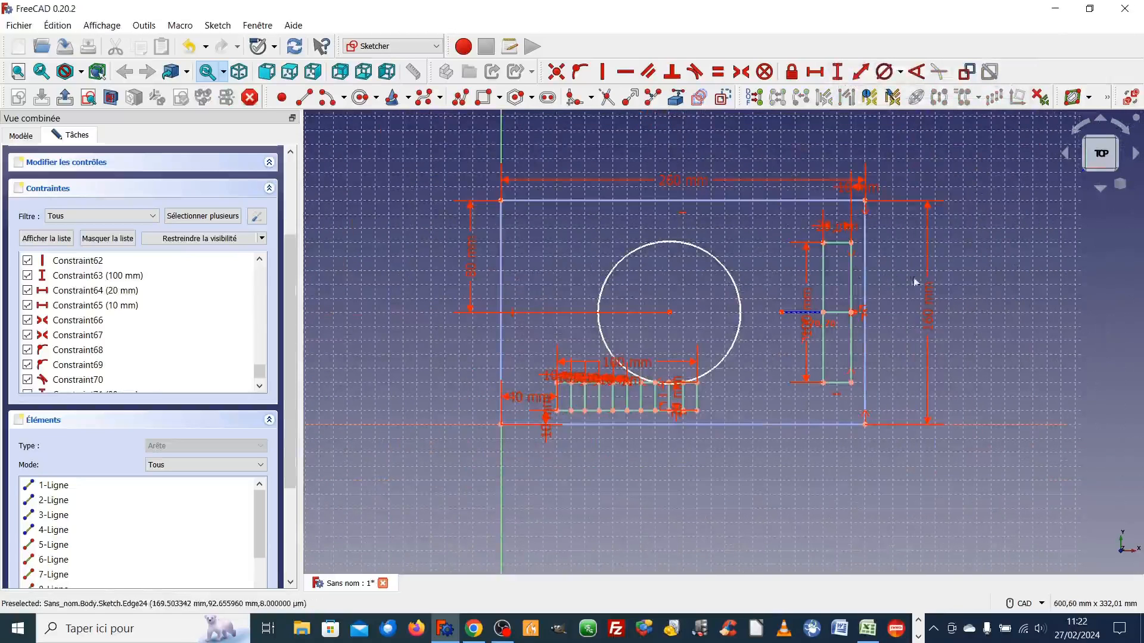
scroll(781, 340, up, 2)
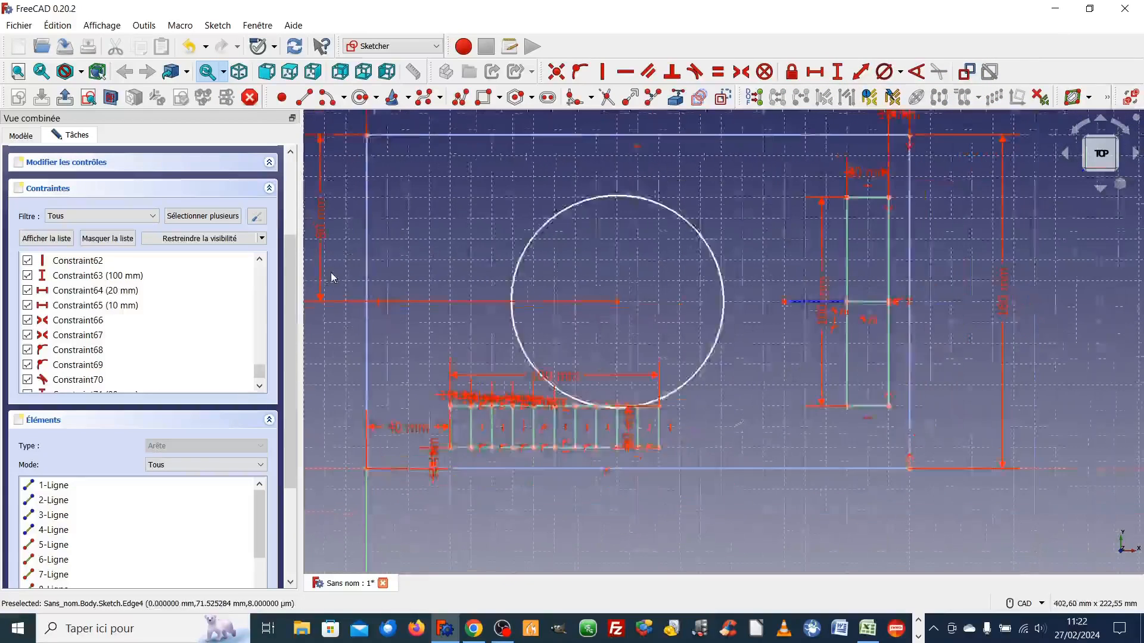
scroll(332, 277, down, 1)
scroll(350, 272, down, 1)
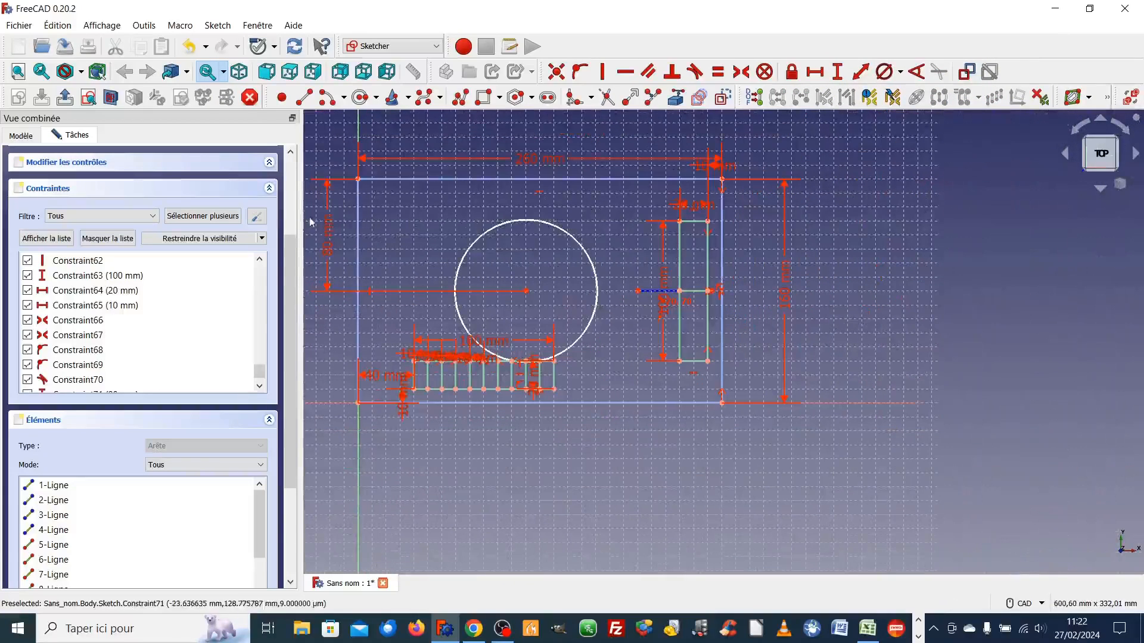
double_click(328, 244)
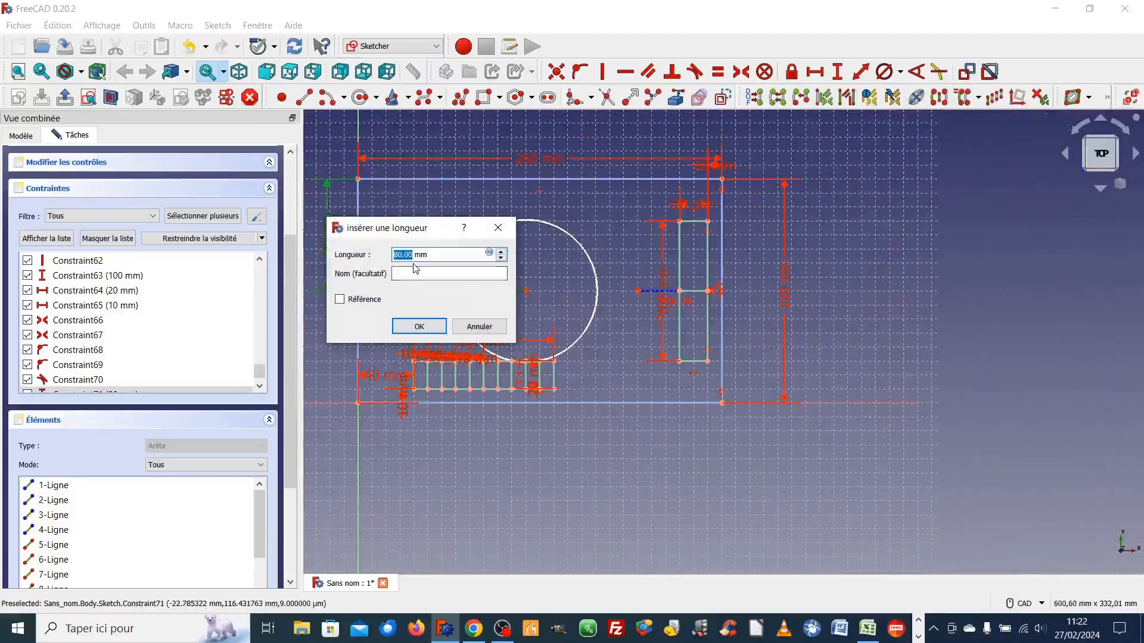
text(70)
key(Return)
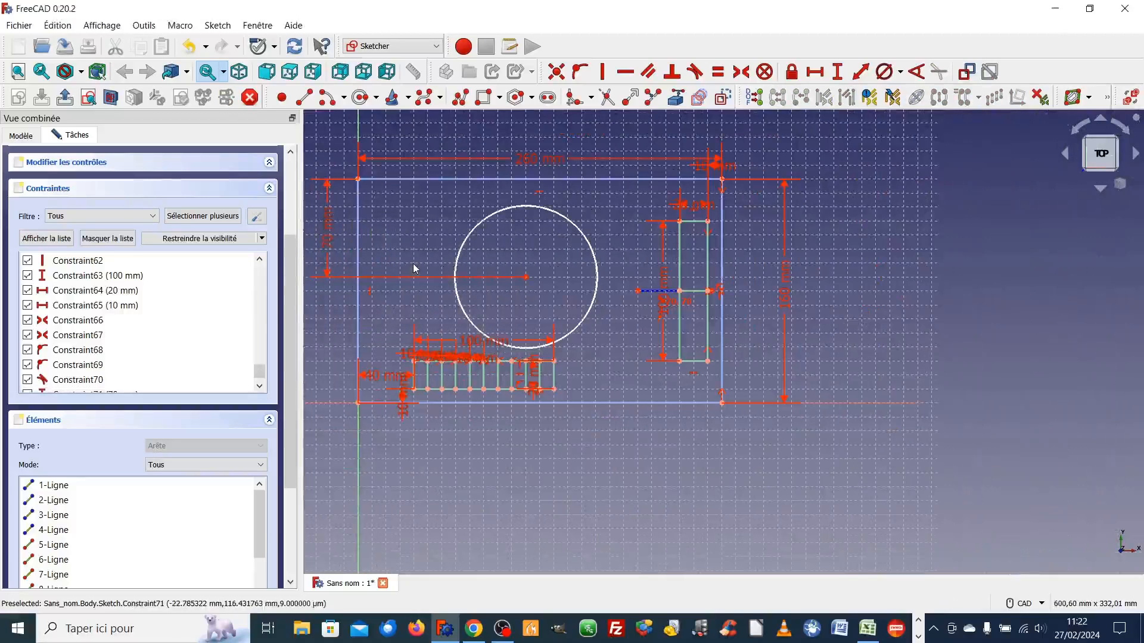
- Enlarge the circle above the ten-cell rectangle to a radius of about 56 mm
scroll(544, 331, up, 2)
scroll(538, 329, down, 2)
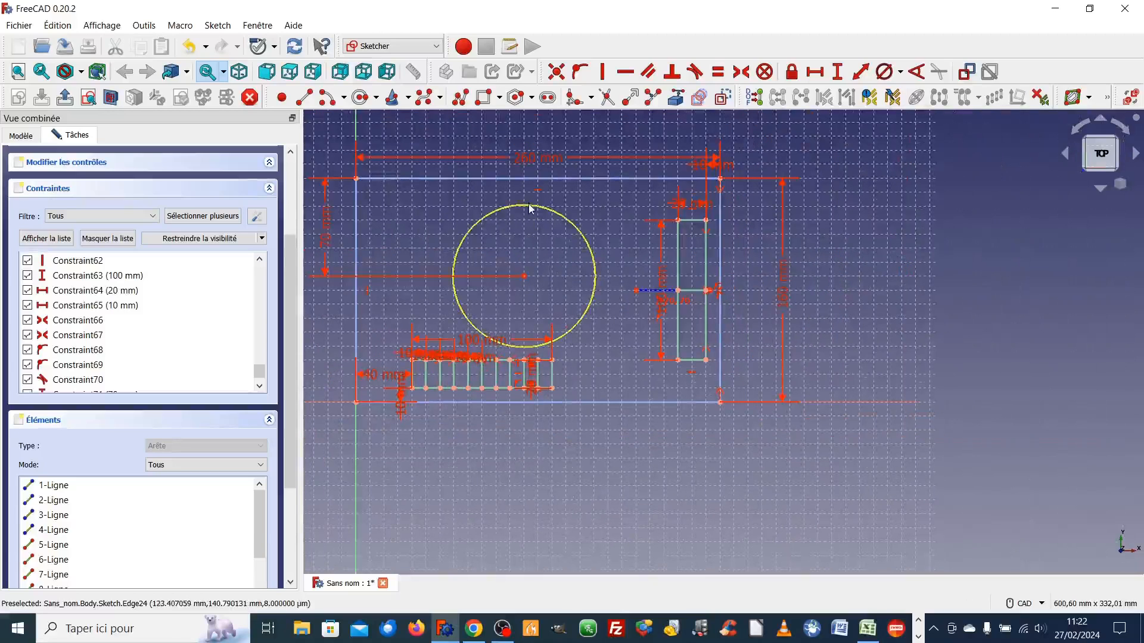
drag(525, 206, 531, 203)
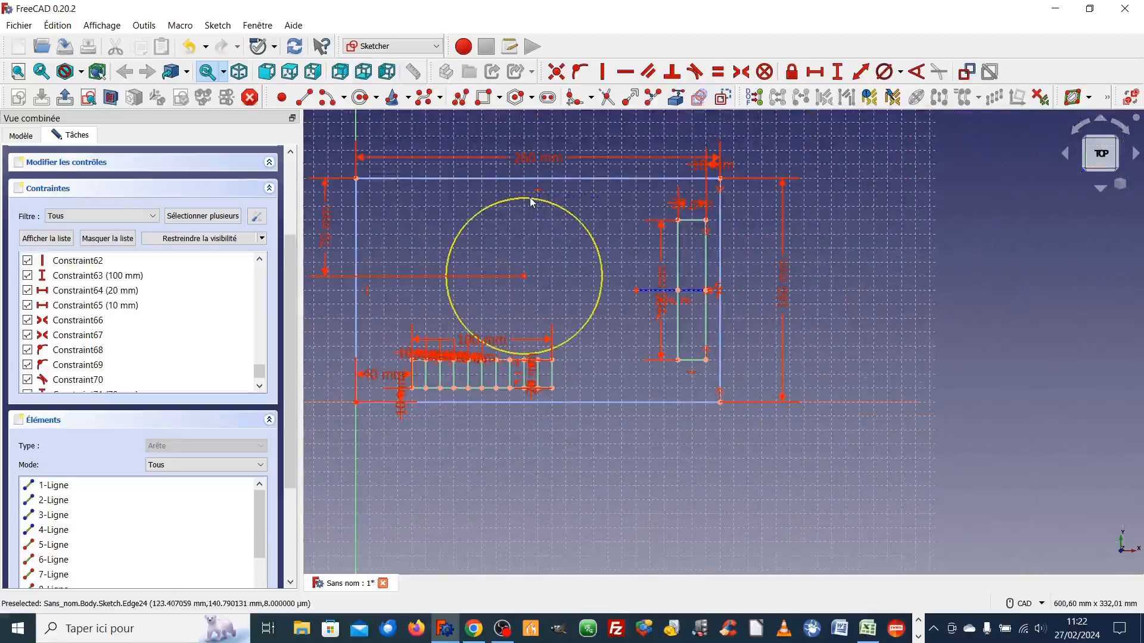
scroll(531, 203, up, 1)
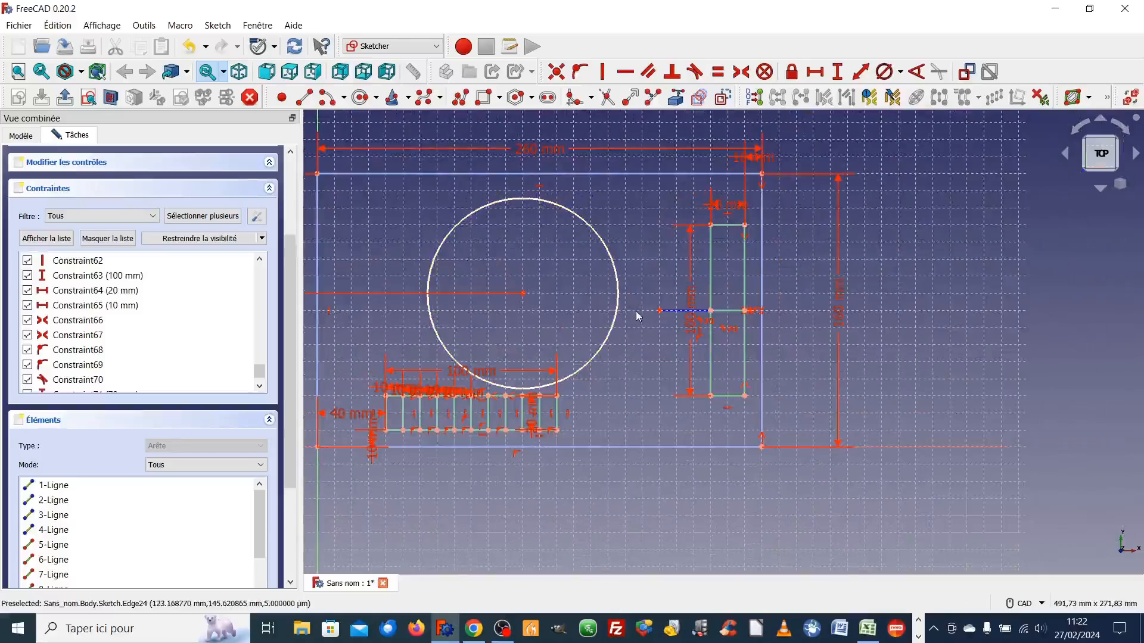
scroll(635, 311, down, 2)
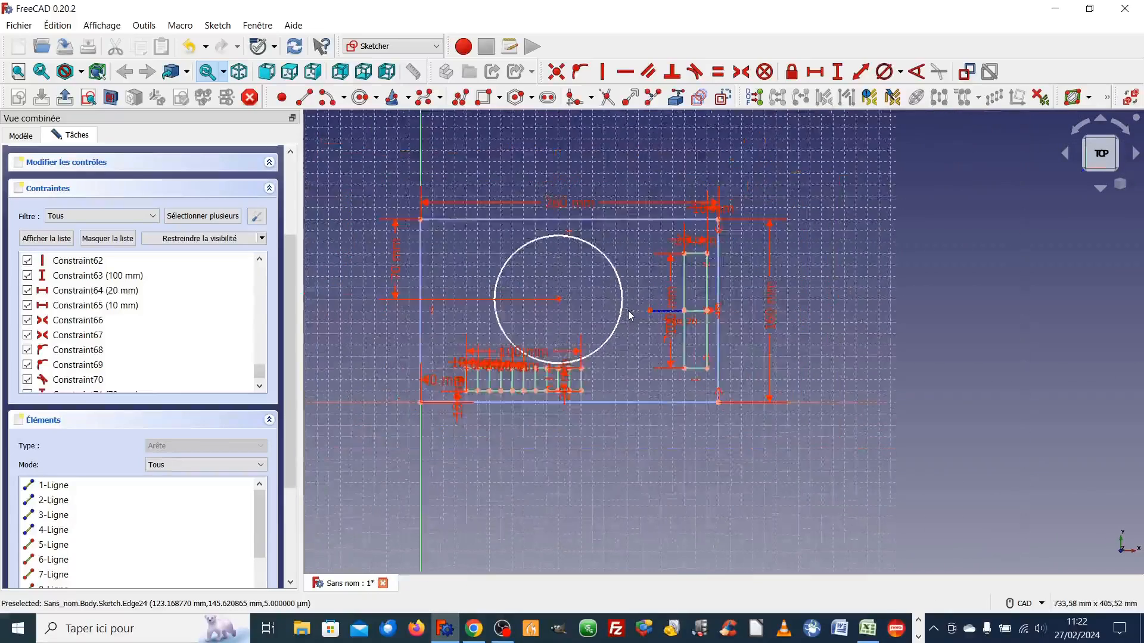
scroll(628, 314, up, 4)
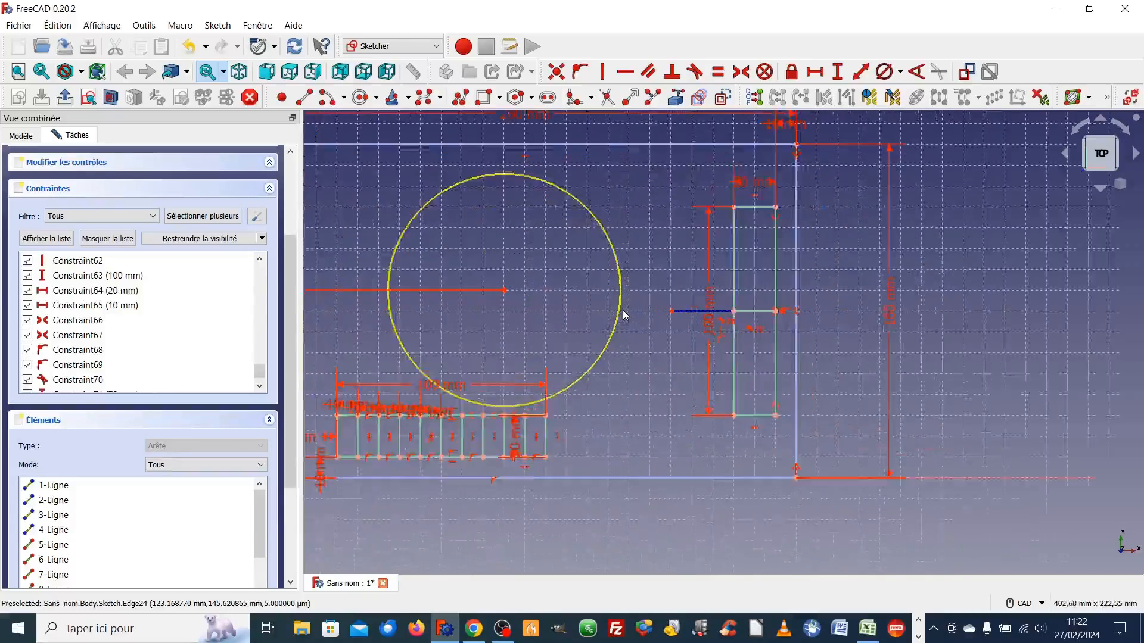
scroll(624, 314, down, 1)
scroll(624, 315, down, 1)
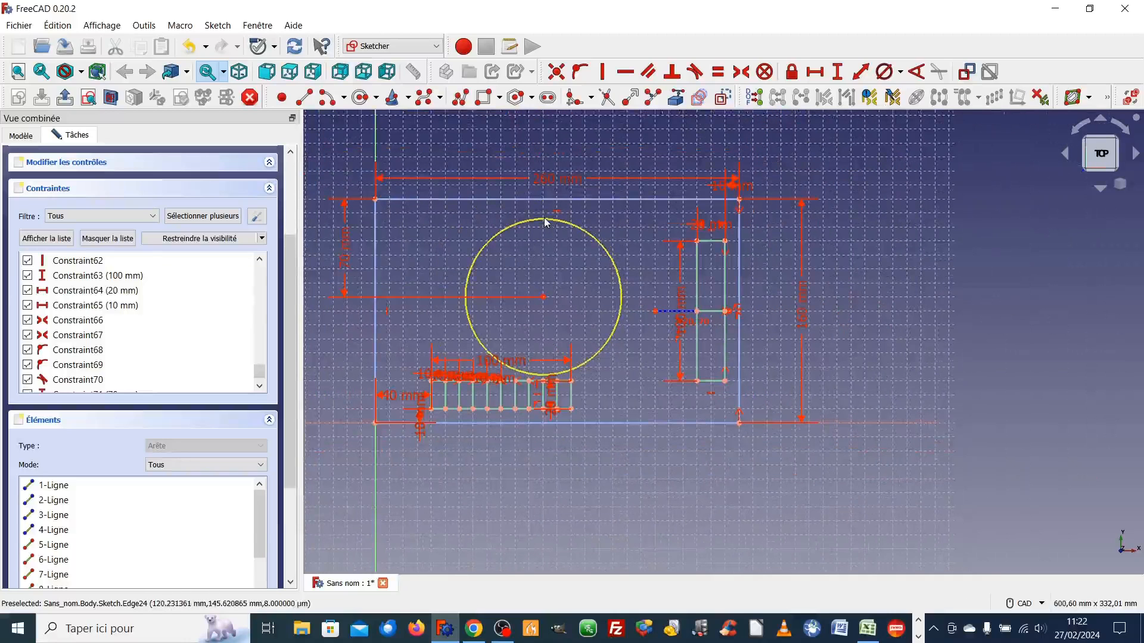
drag(545, 218, 545, 225)
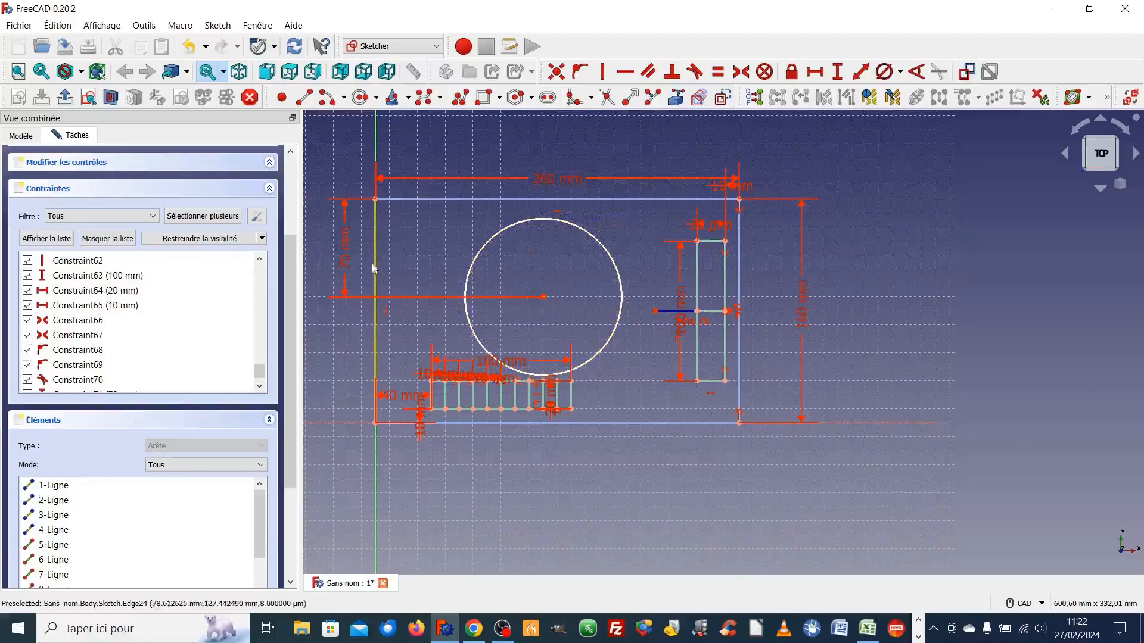
- Set the vertical distance between the outer rectangle's top-left corner and the circle's centre to 60 mm
double_click(345, 262)
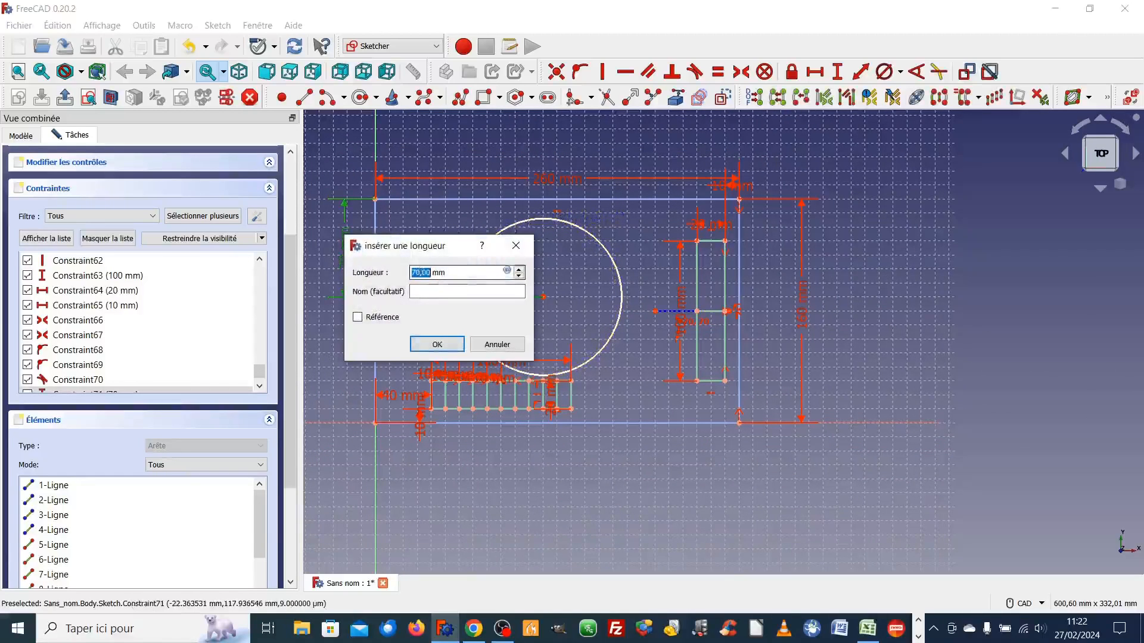
text(60)
key(Return)
- Enlarge the circle and constrain its diameter to 115 mm
scroll(534, 319, up, 1)
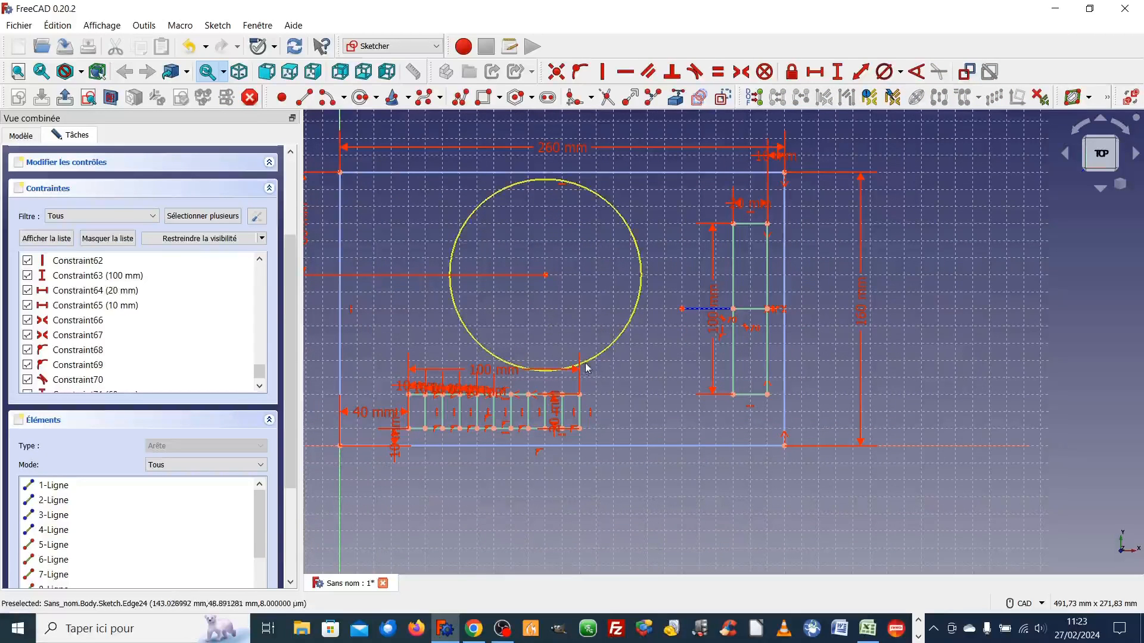
drag(584, 373, 590, 370)
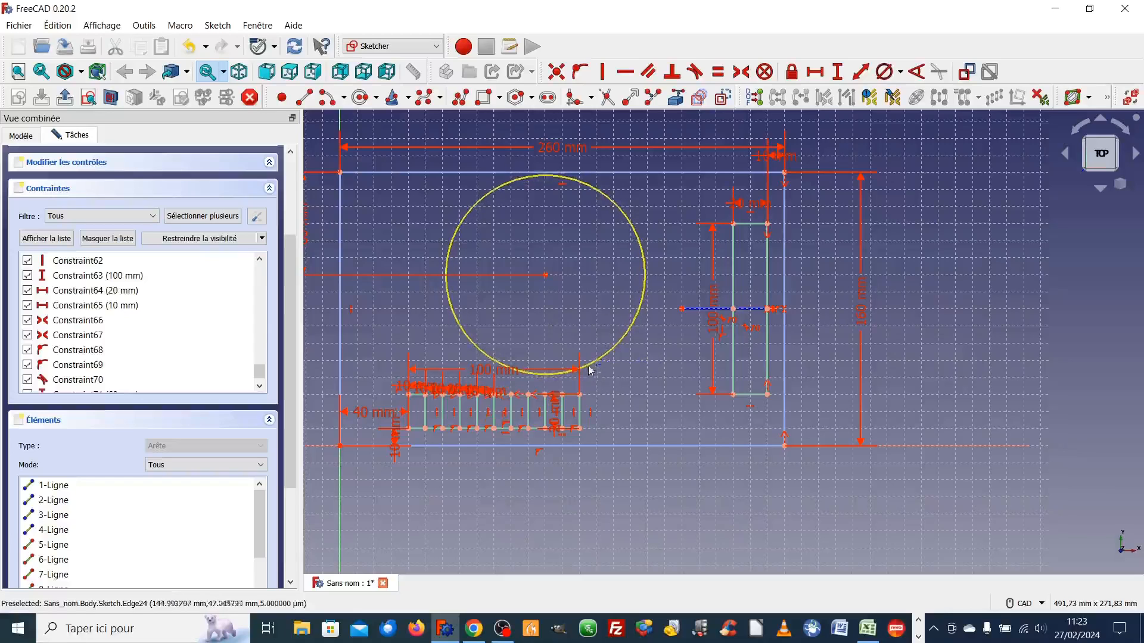
click(644, 287)
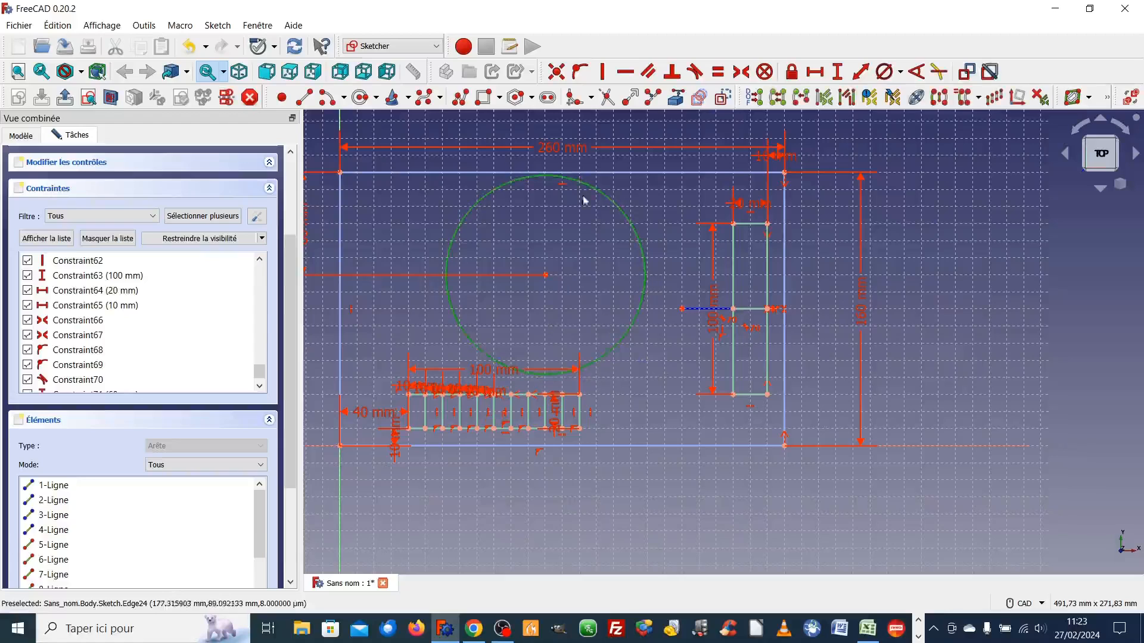
click(884, 72)
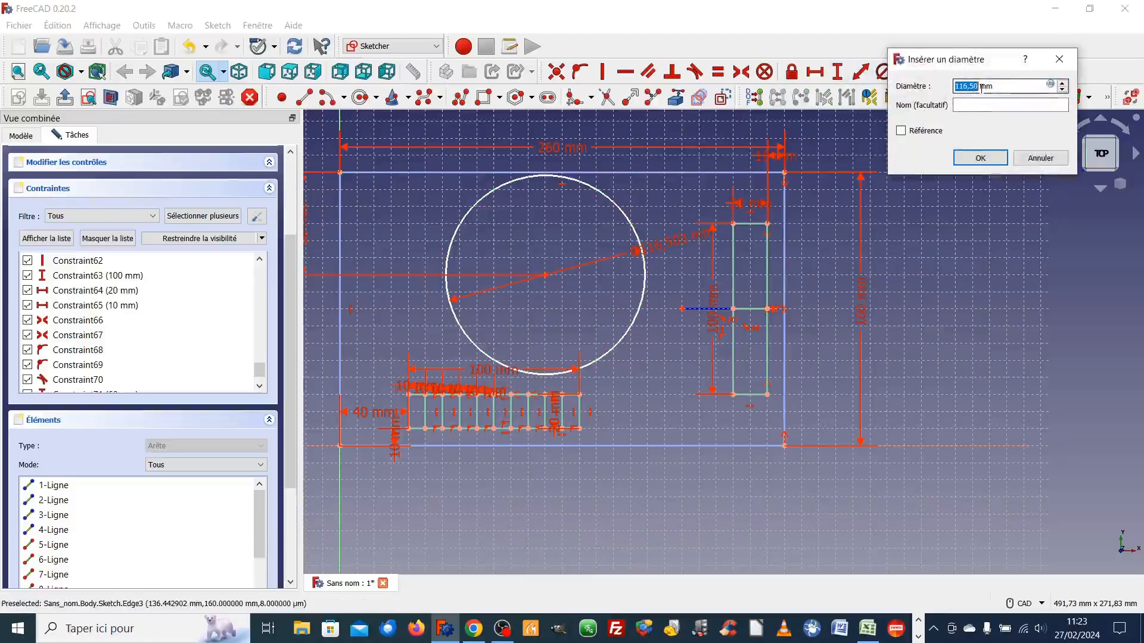
text(115)
key(Return)
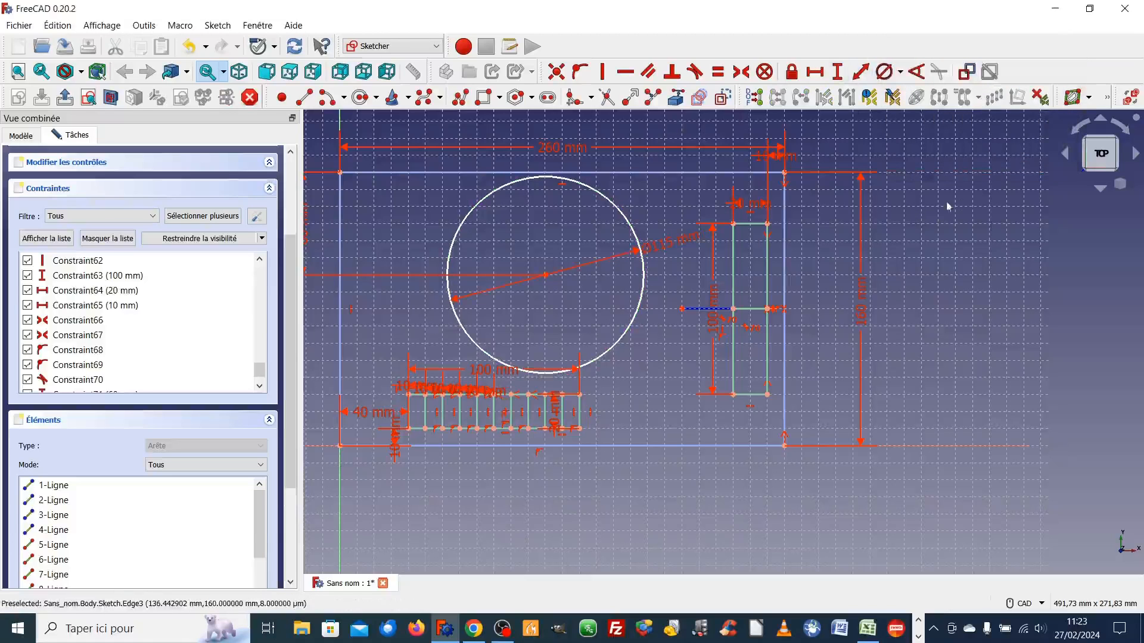
- Sketch a horizontal line about 181 mm long through the circle's centre, extending past the circle on both sides
scroll(656, 383, up, 3)
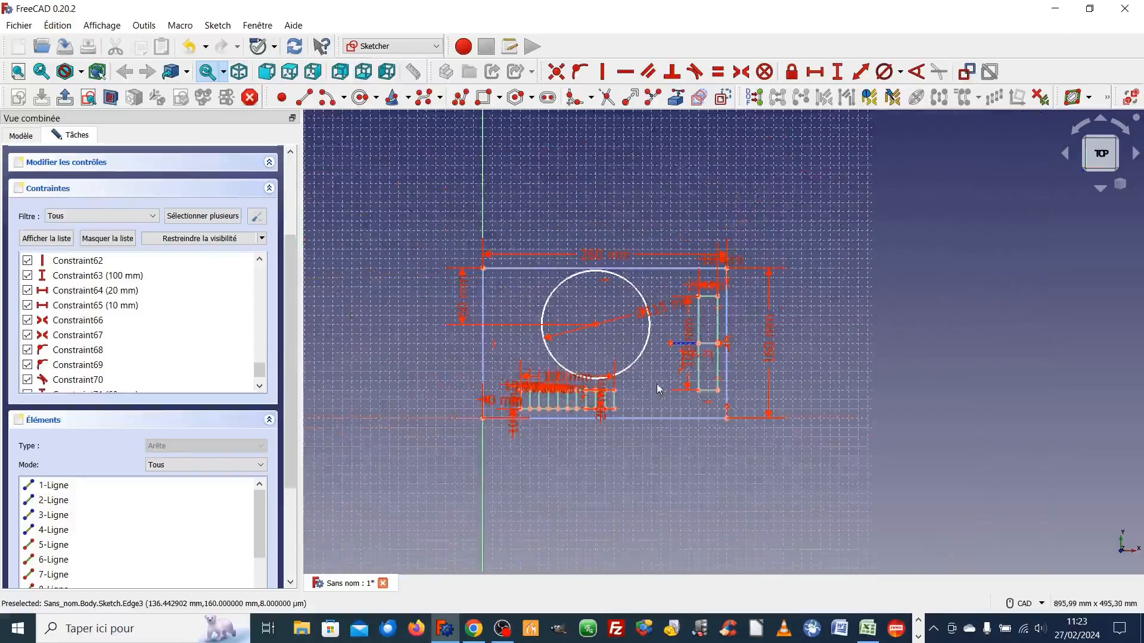
scroll(656, 385, down, 3)
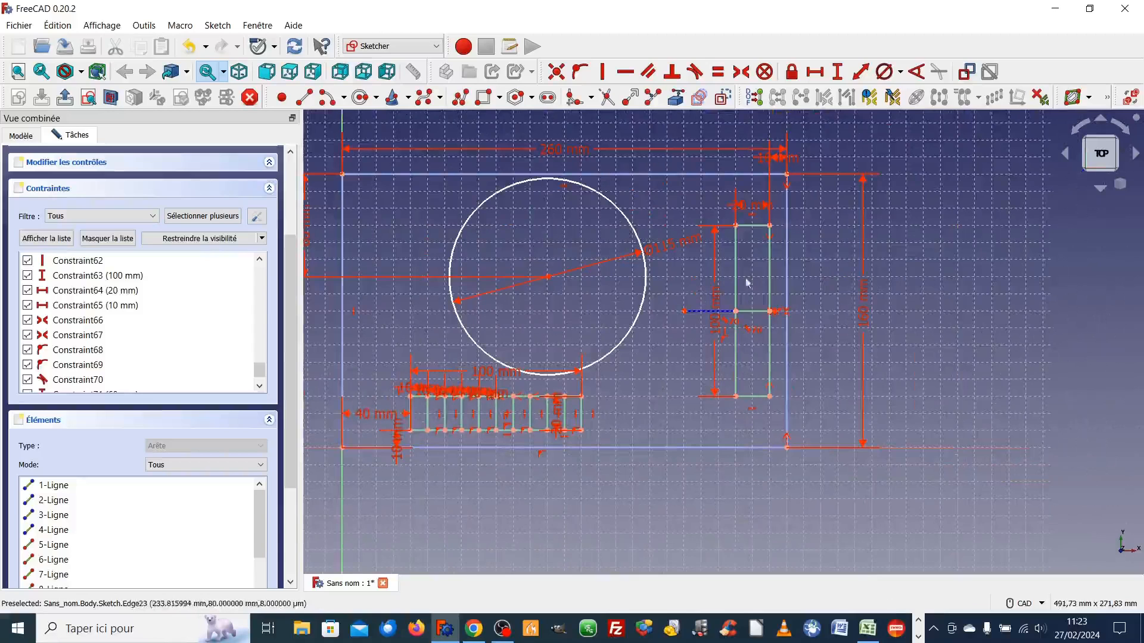
scroll(656, 353, up, 2)
scroll(648, 362, down, 3)
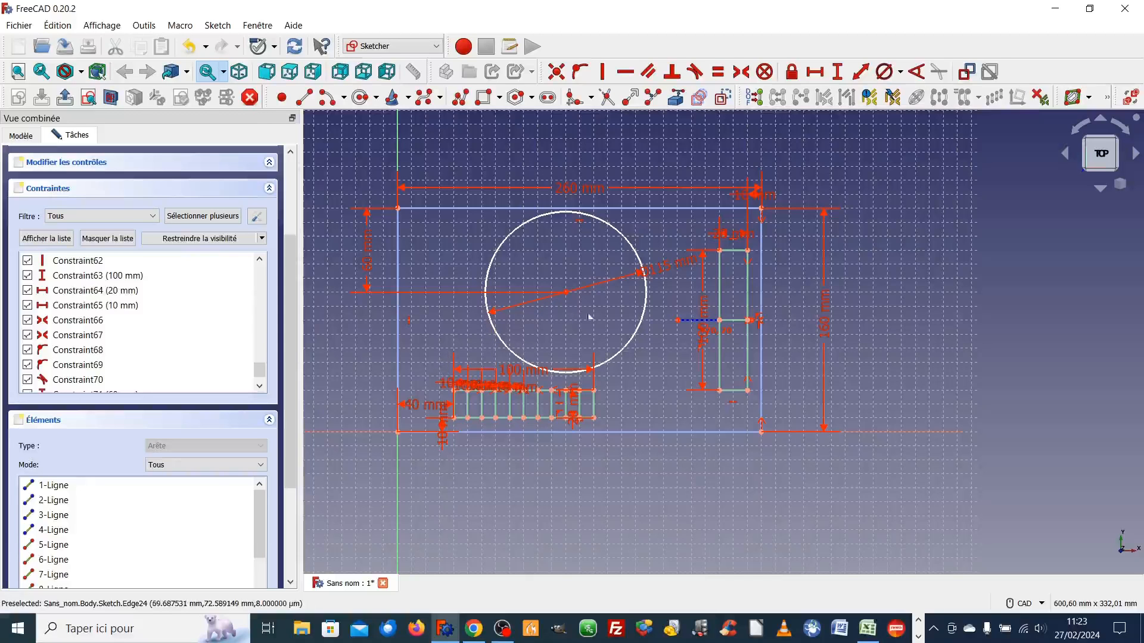
scroll(607, 289, down, 1)
scroll(606, 289, up, 1)
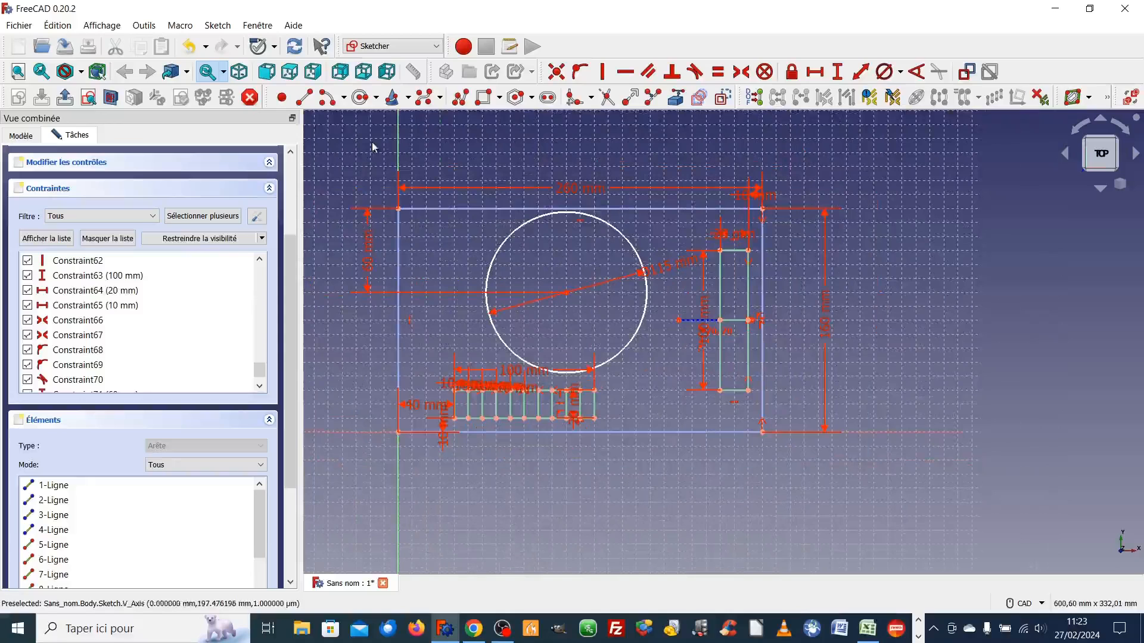
click(305, 99)
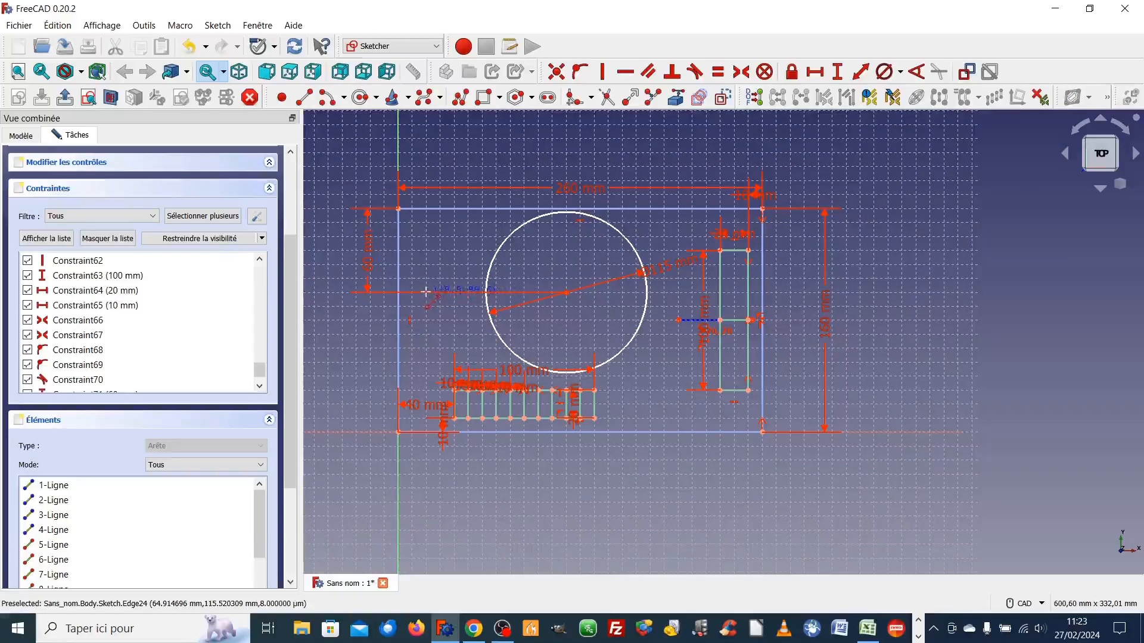
click(566, 293)
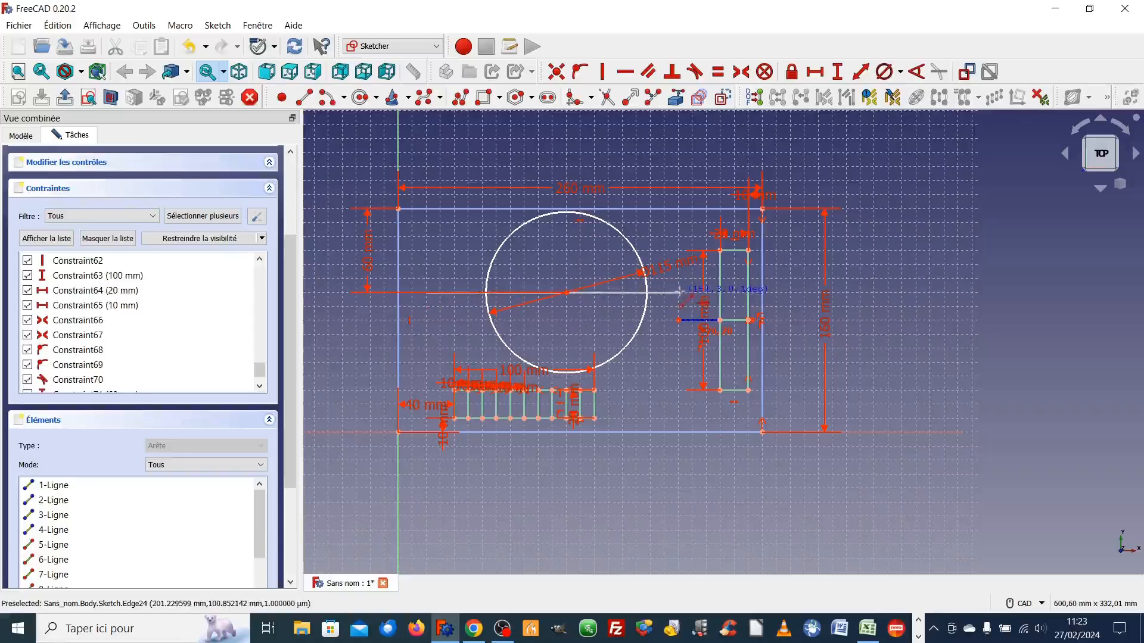
click(680, 293)
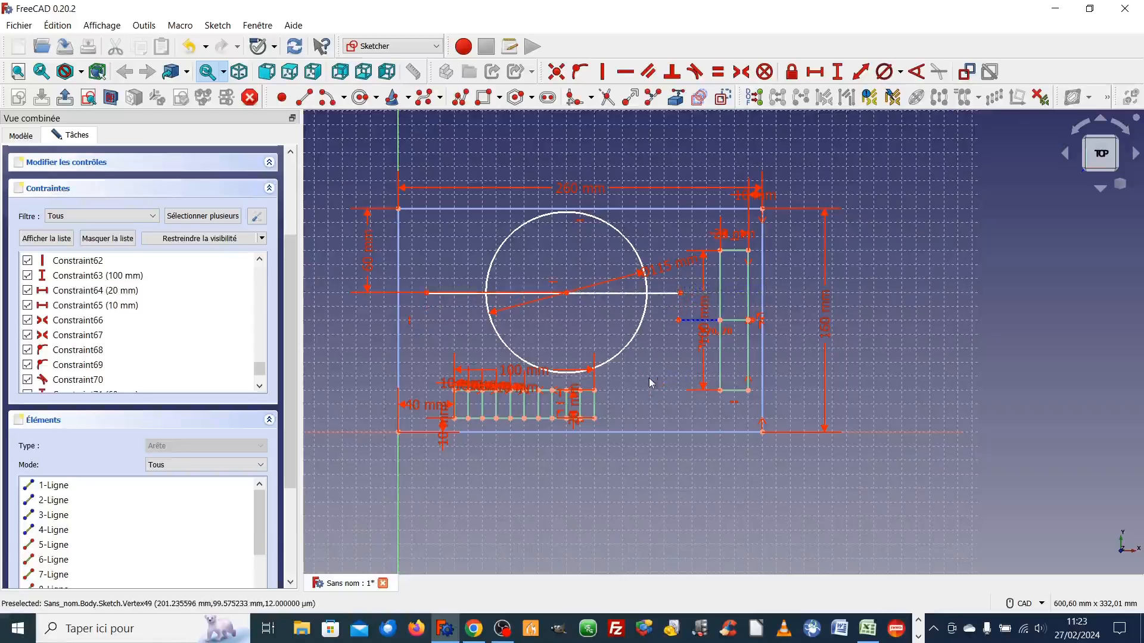
- Constrain the horizontal line's right endpoint to lie on the circle
click(681, 293)
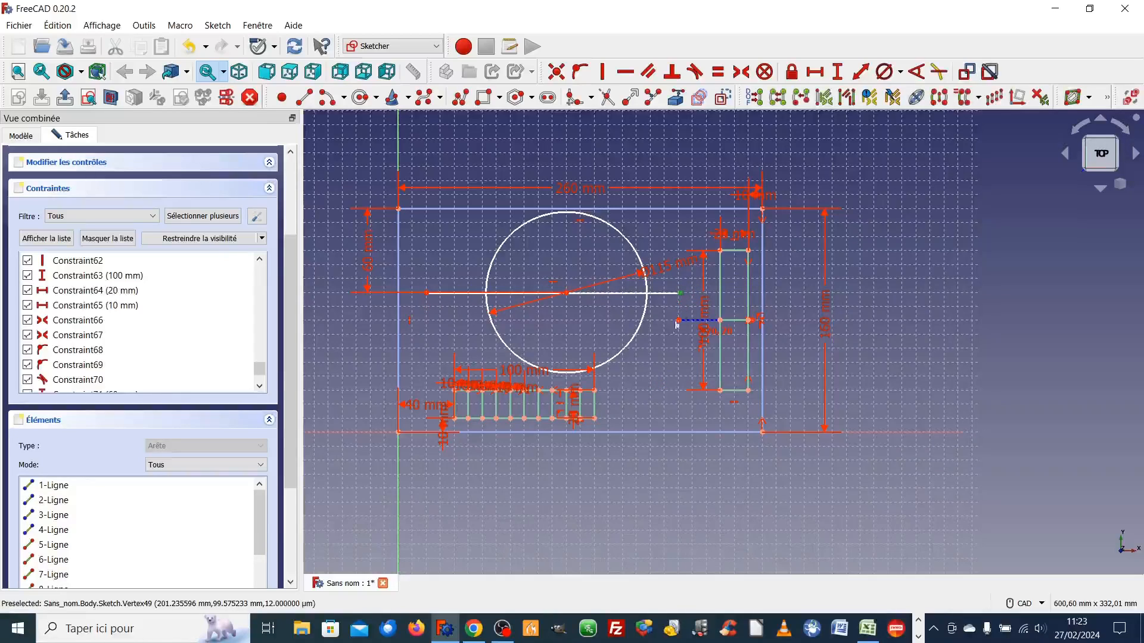
click(646, 321)
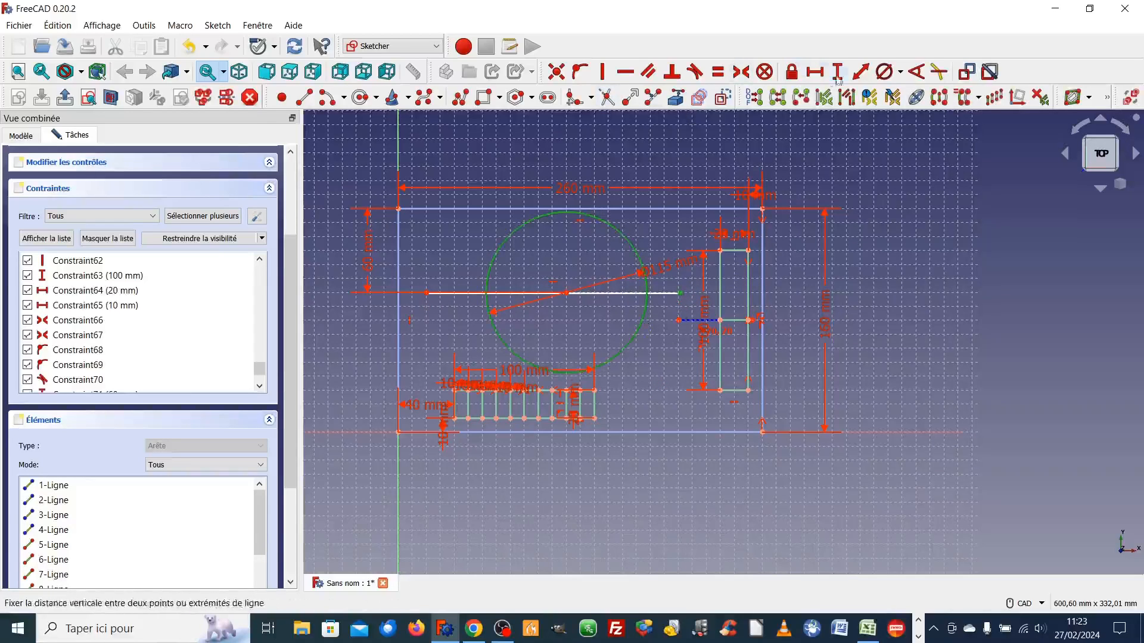
click(580, 71)
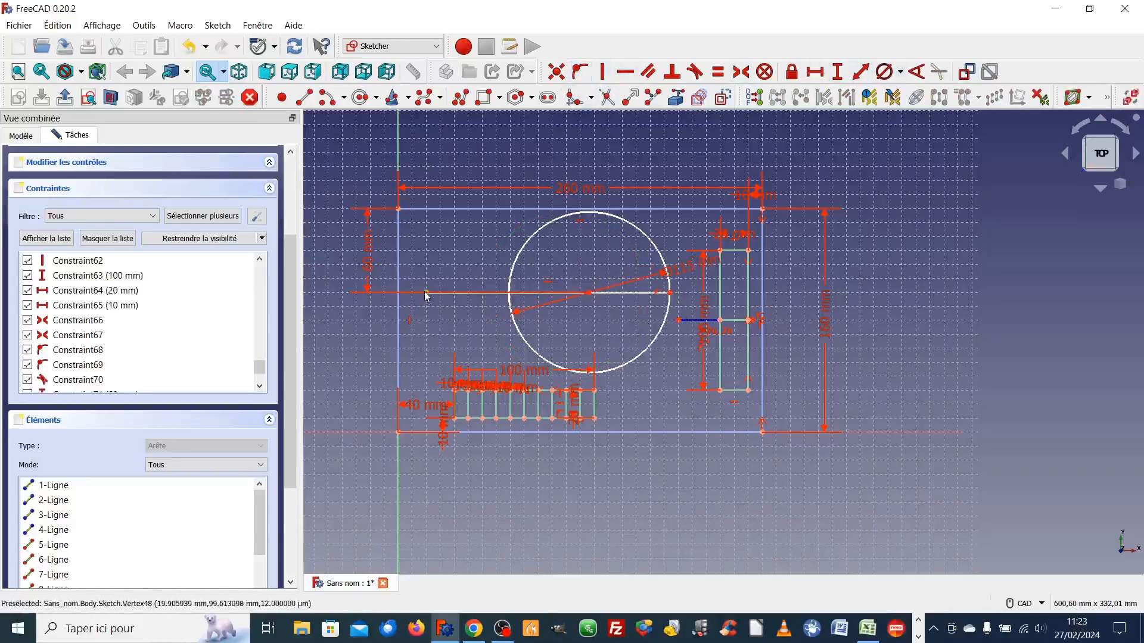
click(429, 293)
click(579, 72)
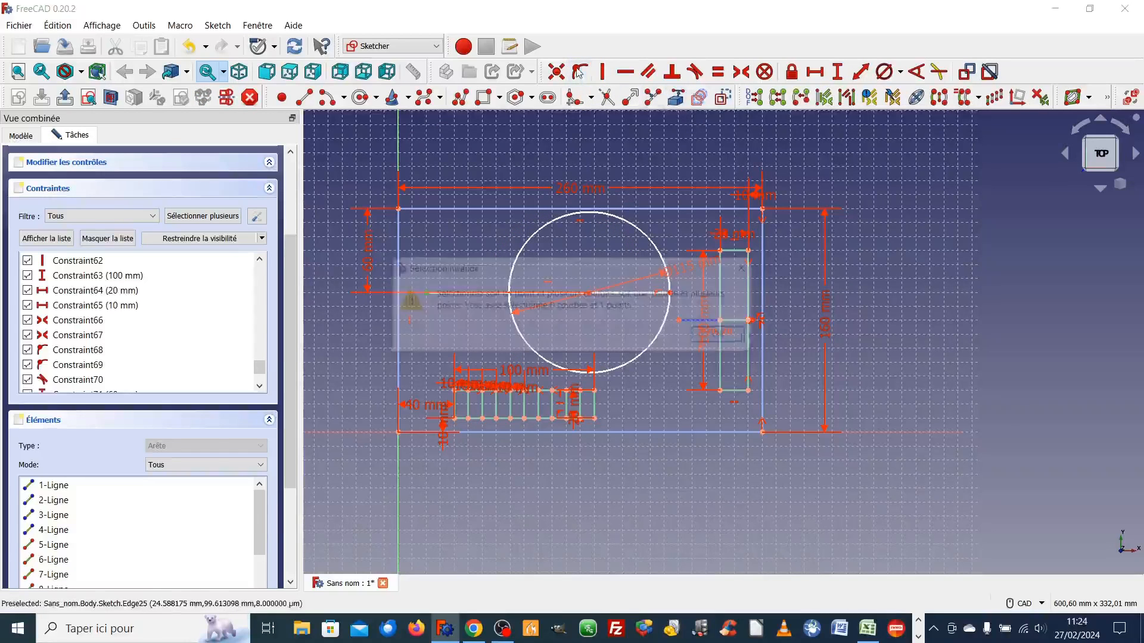
key(Return)
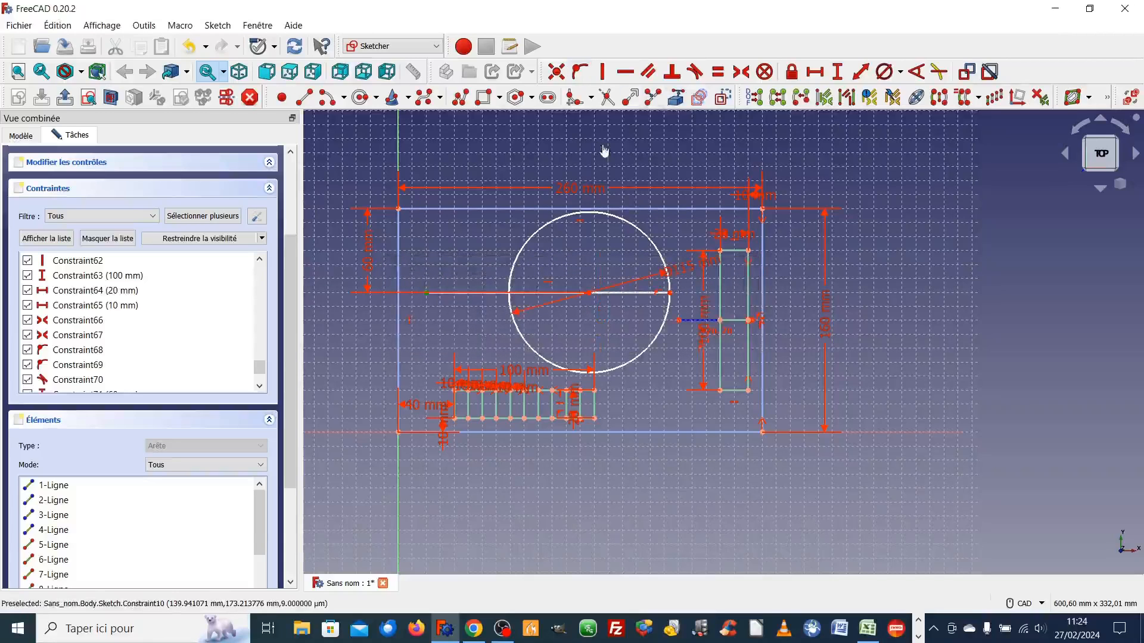
- Constrain the horizontal line's left endpoint to lie on the circle
click(427, 293)
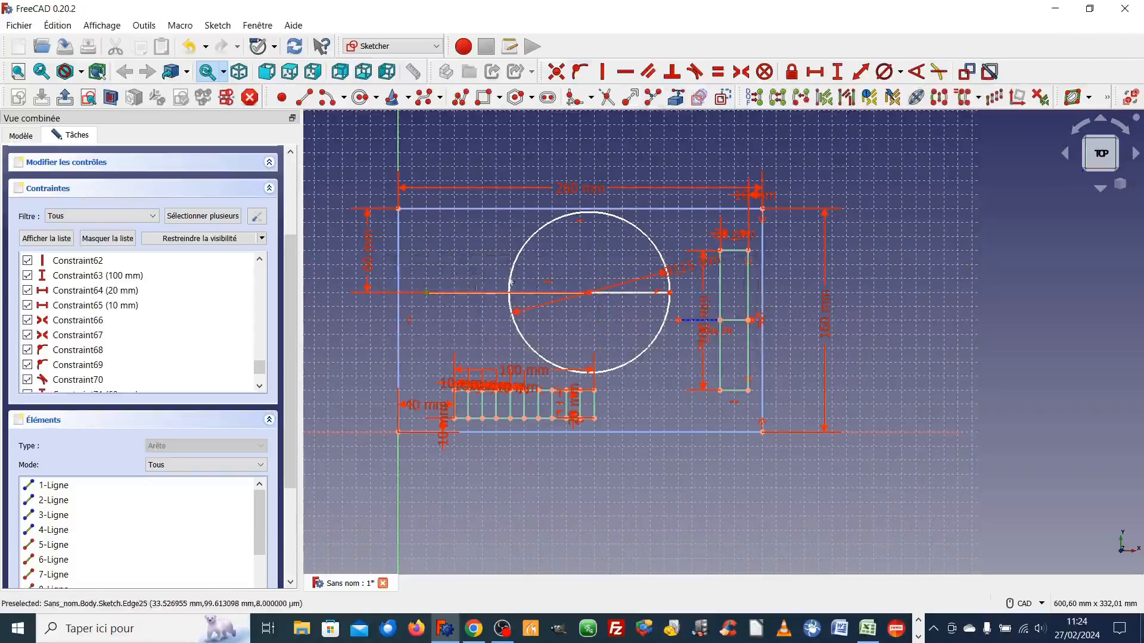
click(511, 268)
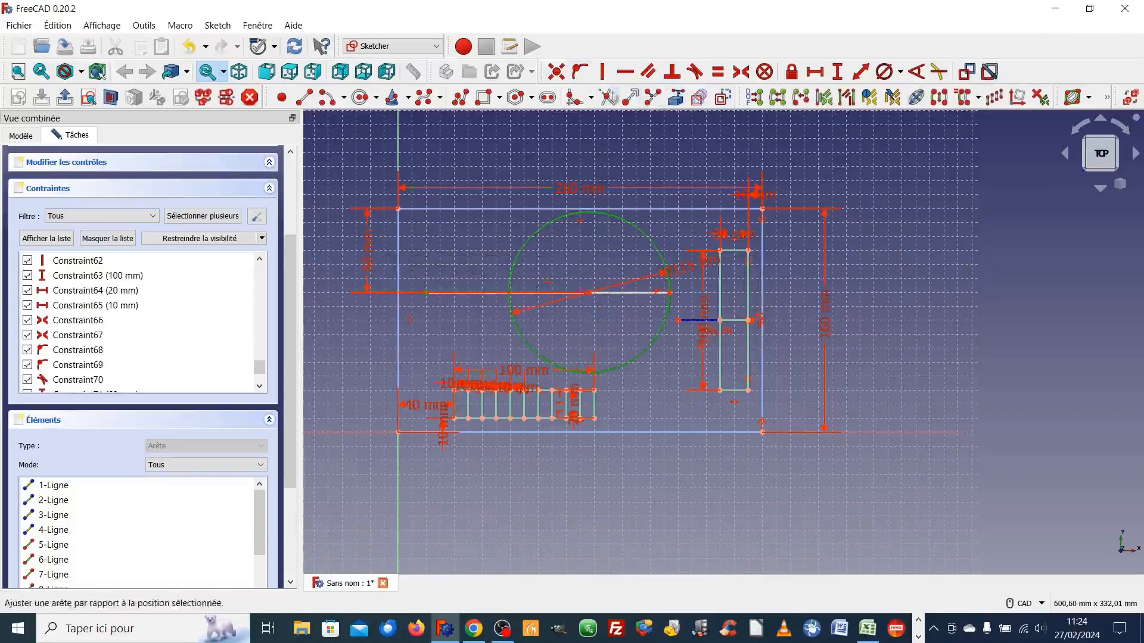
click(578, 73)
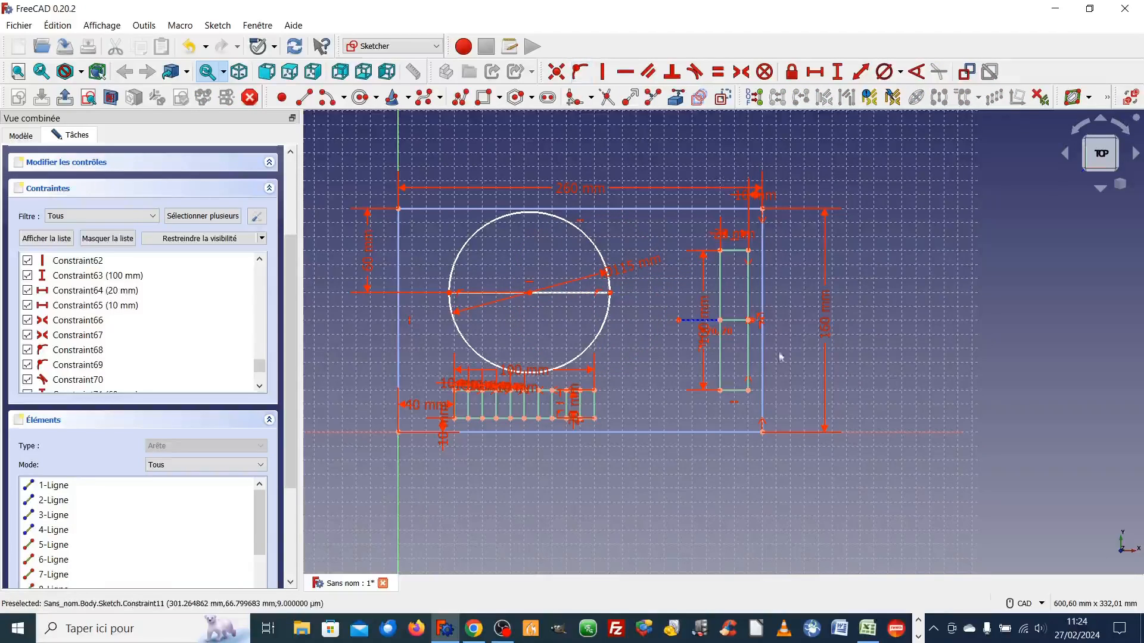
scroll(640, 377, up, 2)
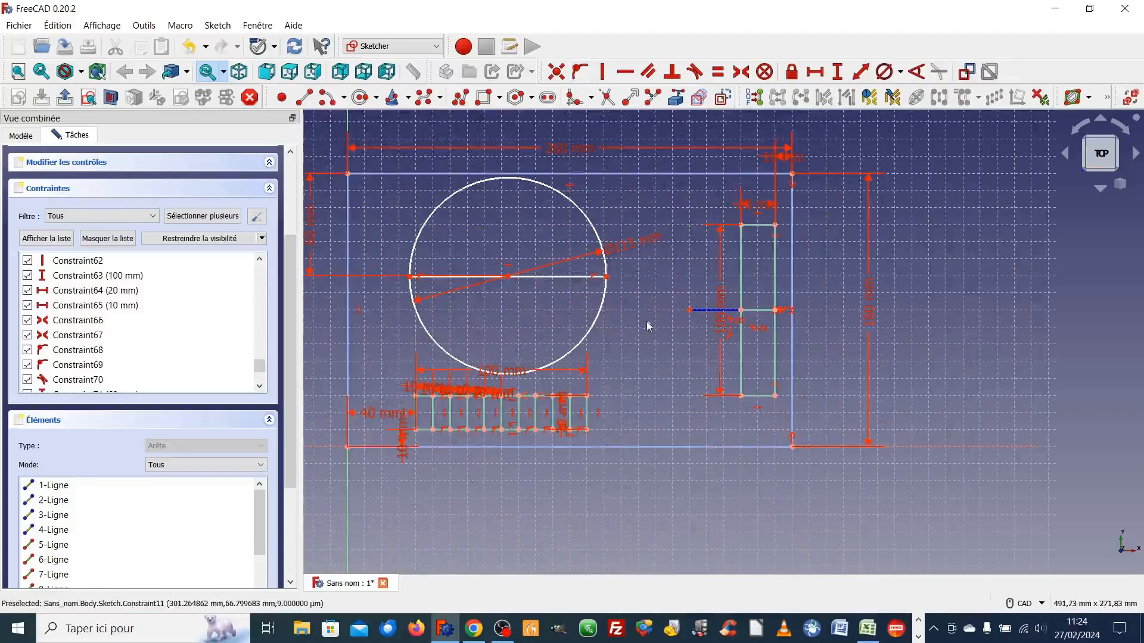
scroll(648, 323, up, 2)
scroll(609, 311, down, 2)
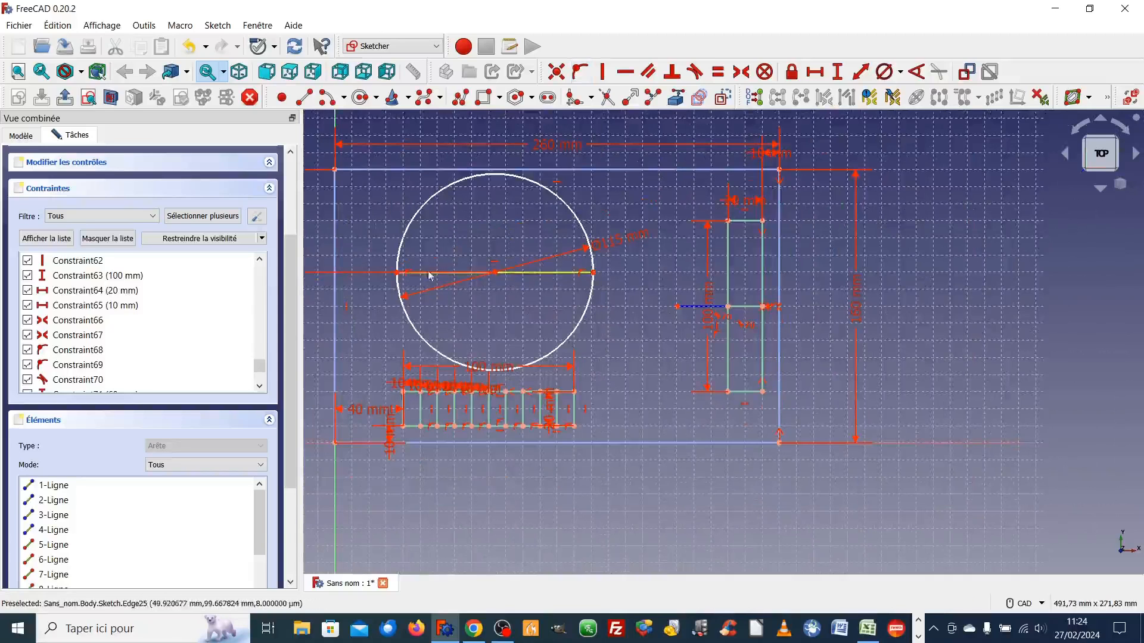
- Reposition the circle's 115 mm diameter dimension at a steeper angle along the circle's upper-right edge
scroll(530, 287, up, 2)
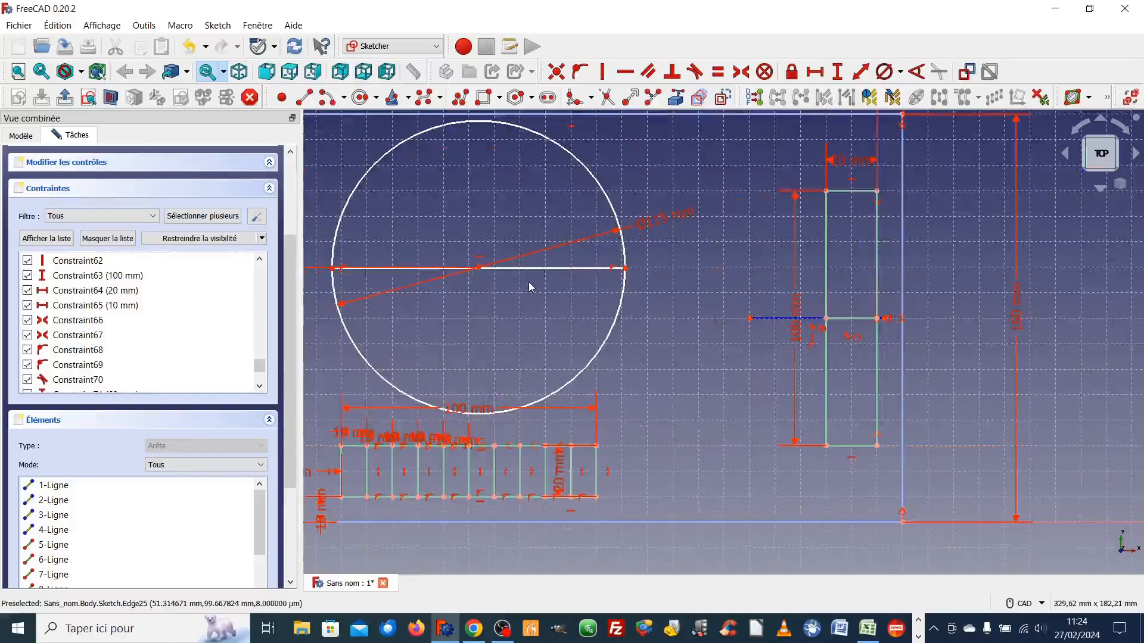
scroll(530, 287, down, 1)
scroll(529, 287, up, 5)
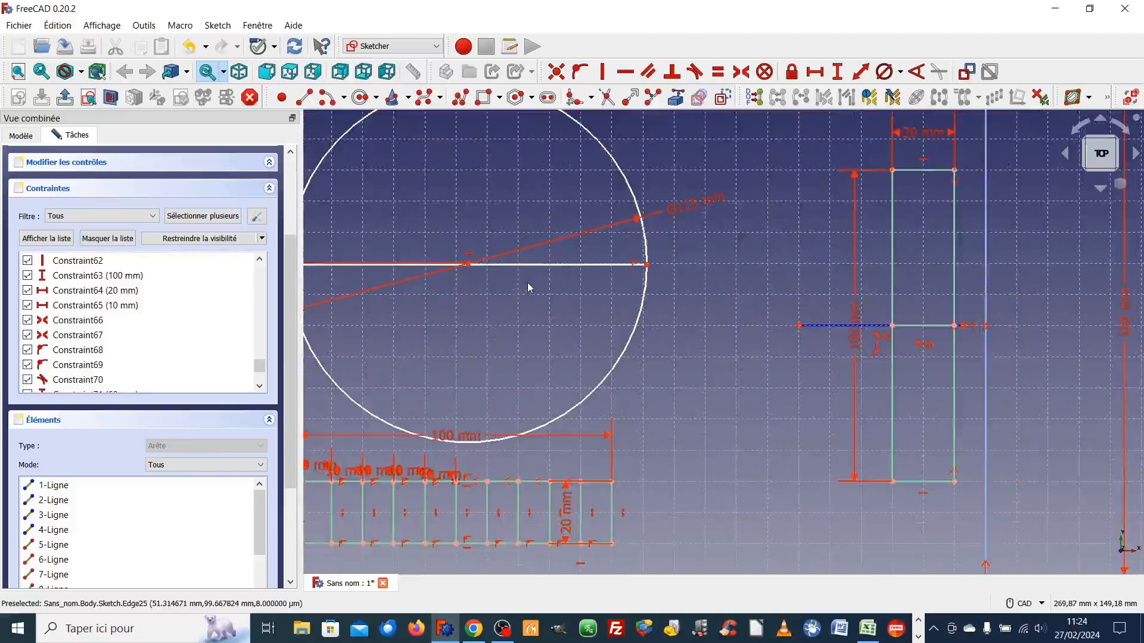
scroll(491, 286, up, 4)
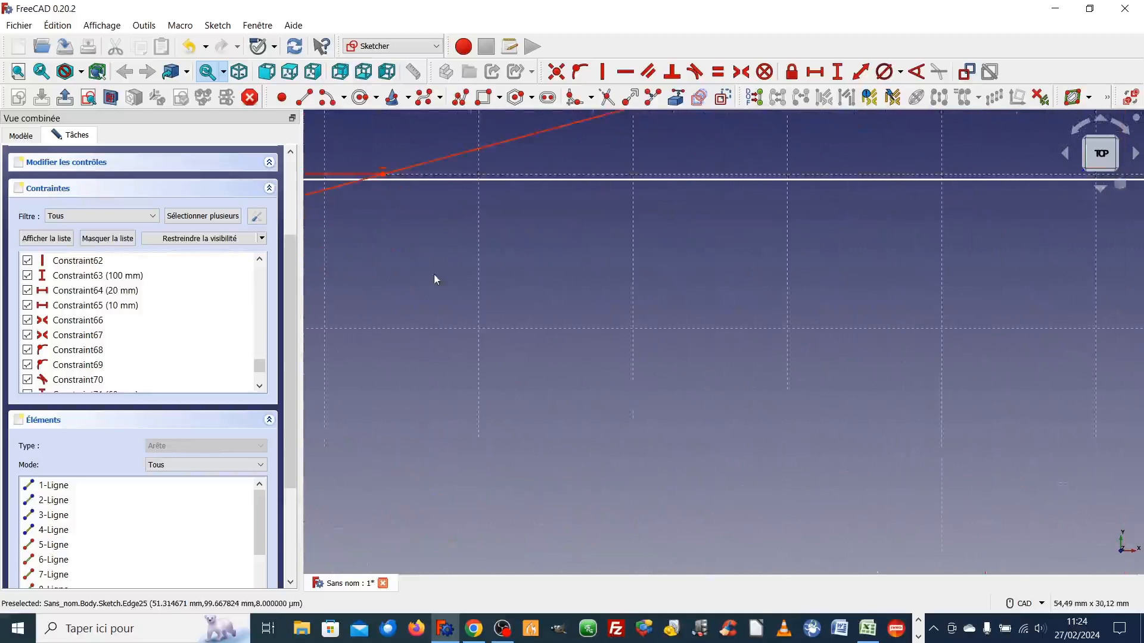
middle_drag(434, 273, 691, 385)
scroll(643, 375, down, 8)
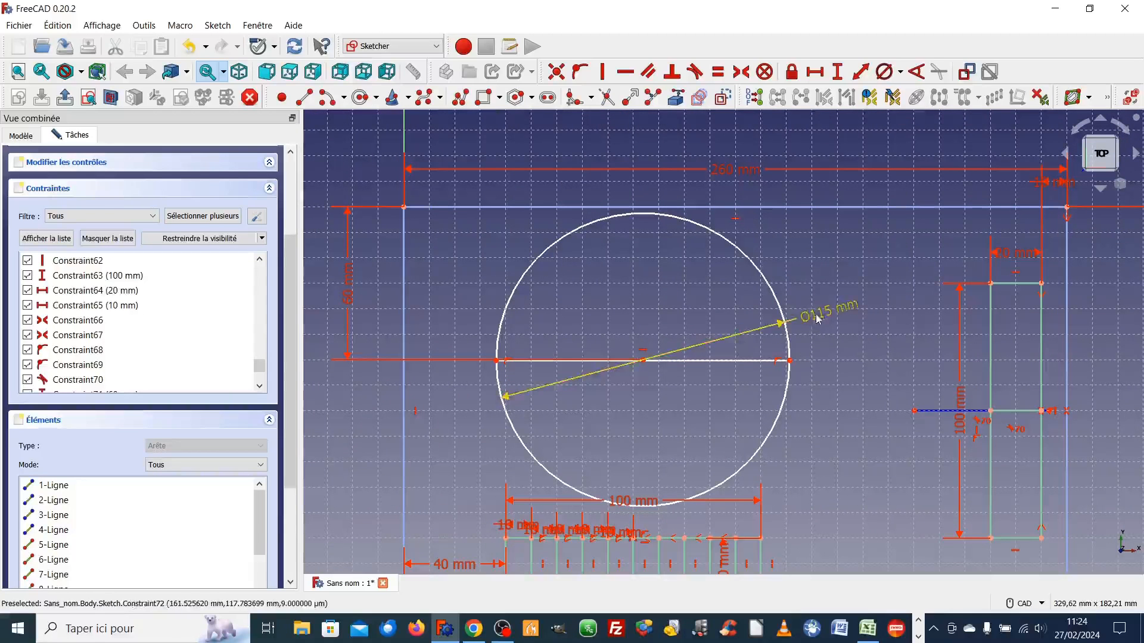
drag(817, 311, 750, 262)
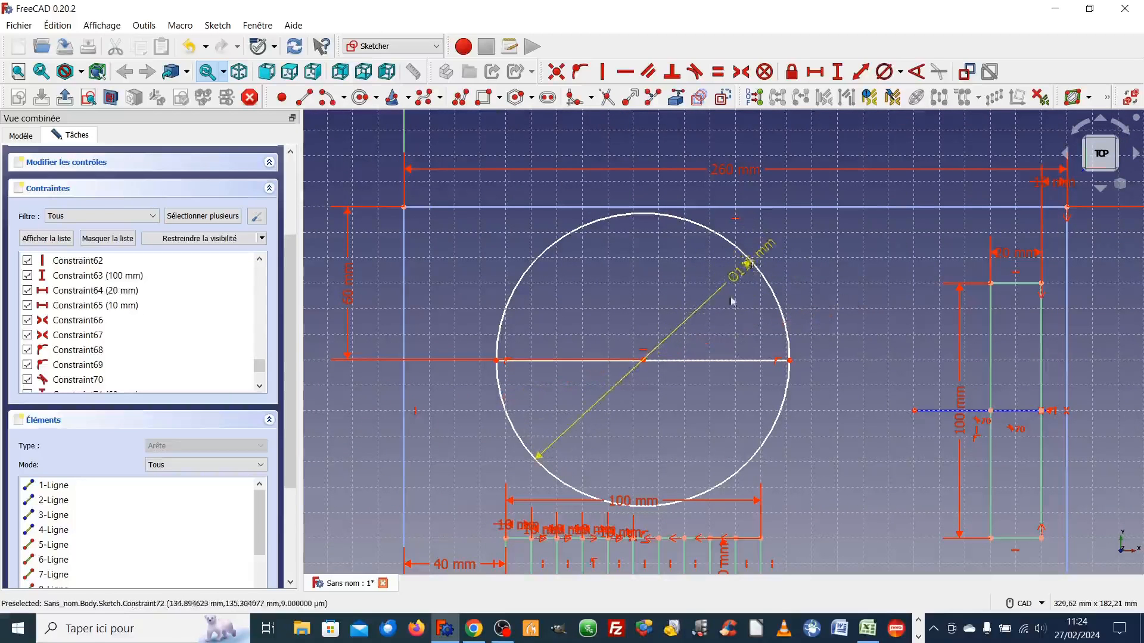
- Sketch a diagonal line from the outer rectangle's lower-left corner at the origin to its upper-right corner
scroll(690, 326, up, 4)
scroll(690, 326, down, 3)
scroll(691, 331, down, 3)
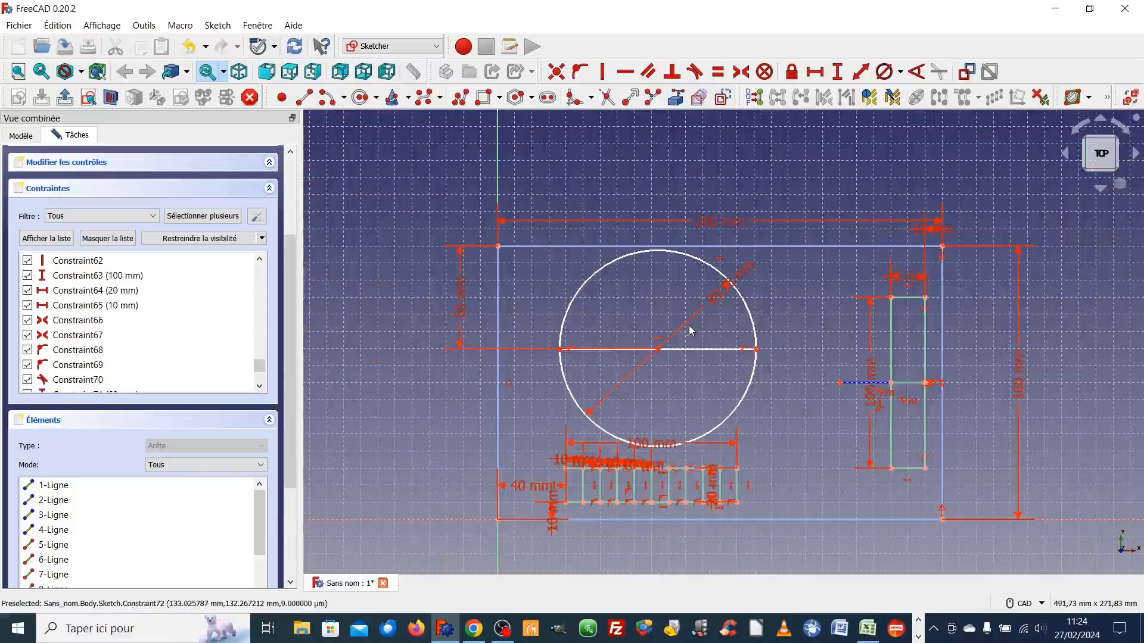
scroll(700, 327, down, 1)
middle_drag(821, 391, 839, 295)
scroll(827, 293, up, 2)
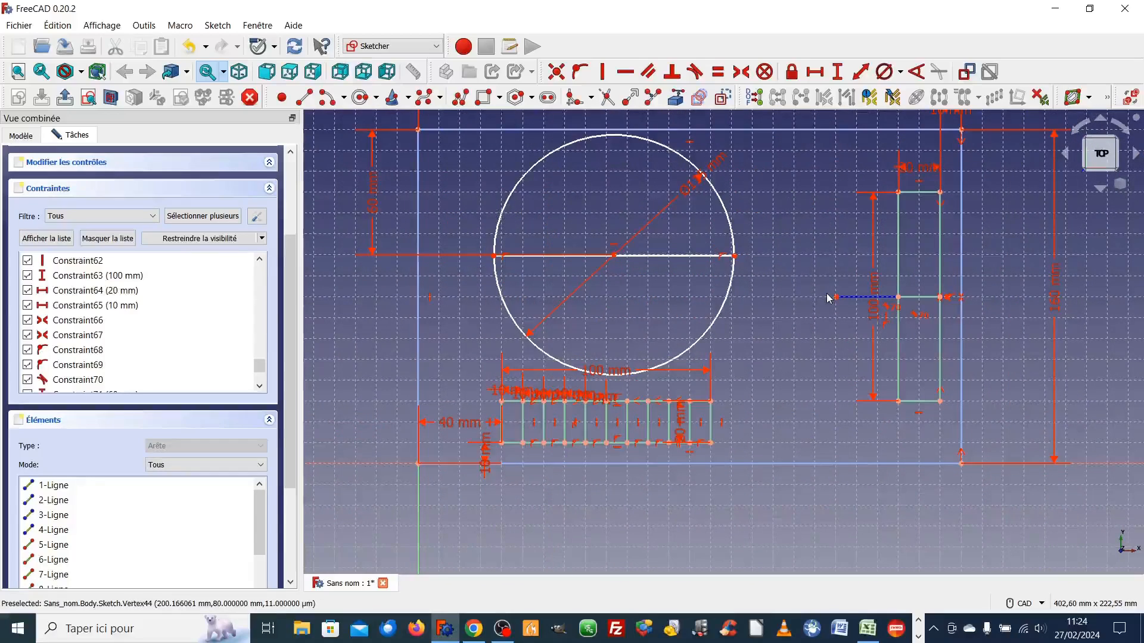
scroll(784, 325, up, 2)
scroll(784, 325, down, 3)
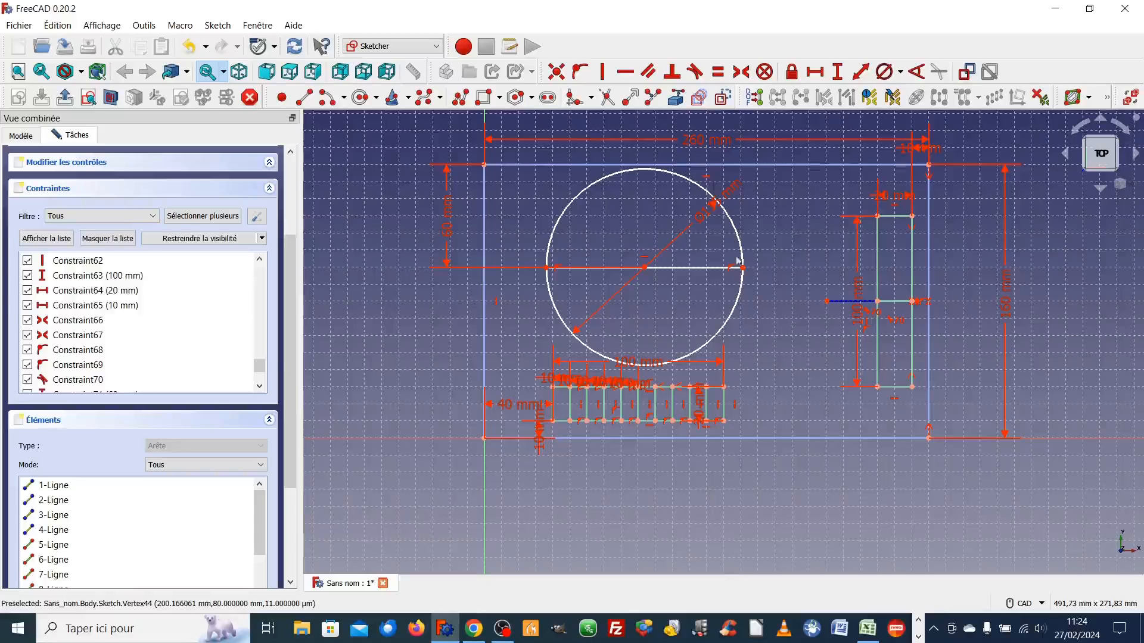
click(306, 97)
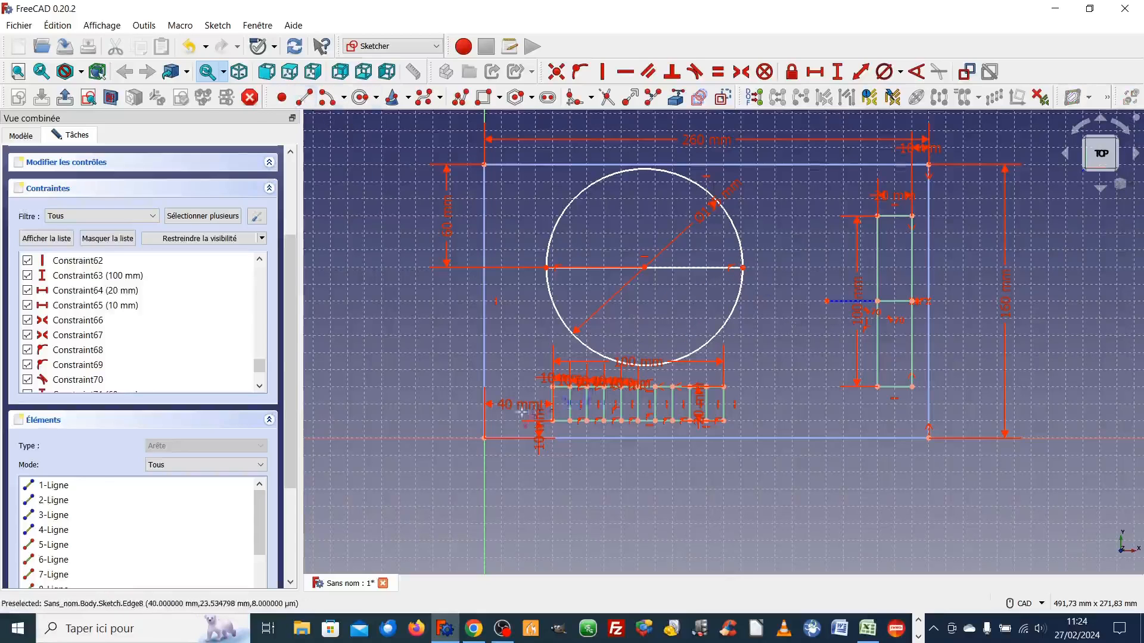
click(484, 438)
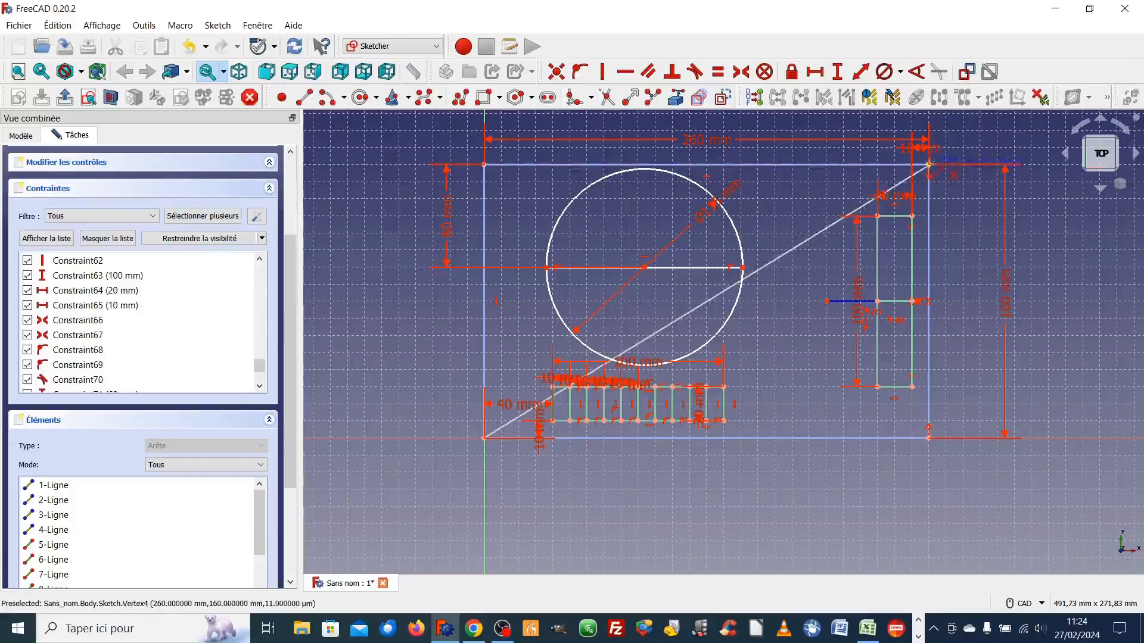
click(928, 164)
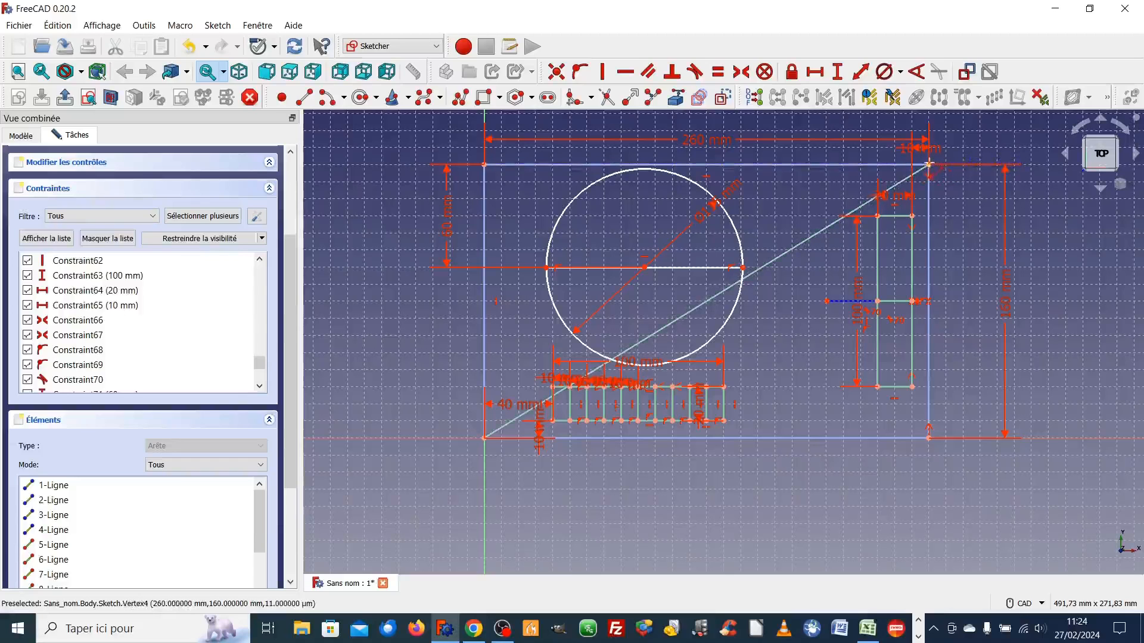
- Sketch a vertical line along the outer rectangle's left edge, from the origin to the upper-left corner
scroll(985, 241, down, 2)
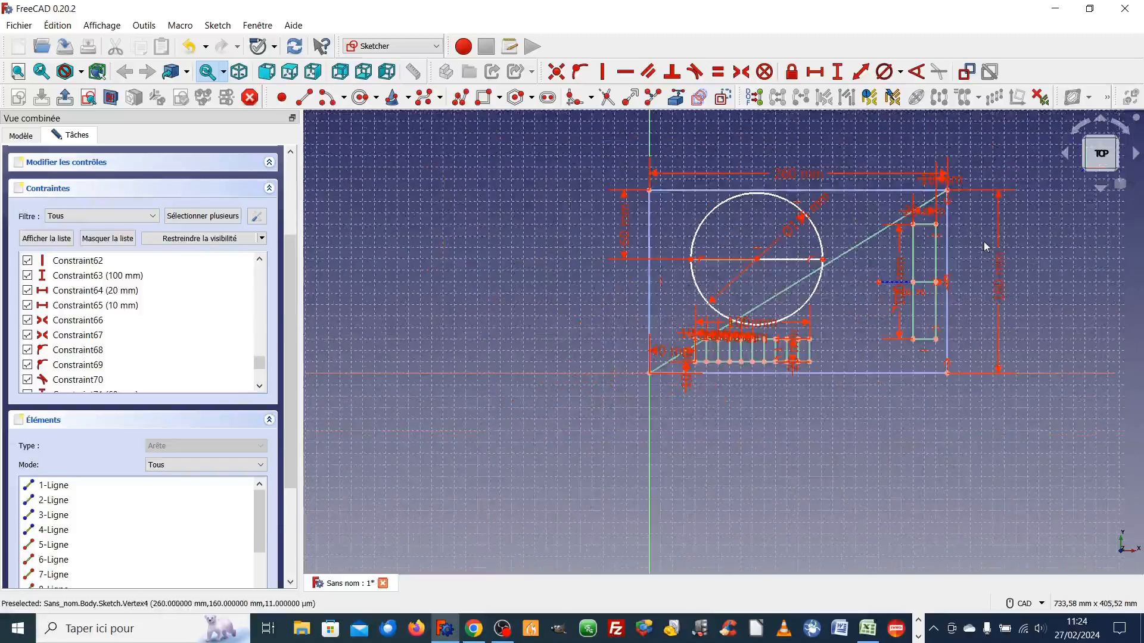
scroll(831, 417, up, 2)
scroll(828, 413, down, 2)
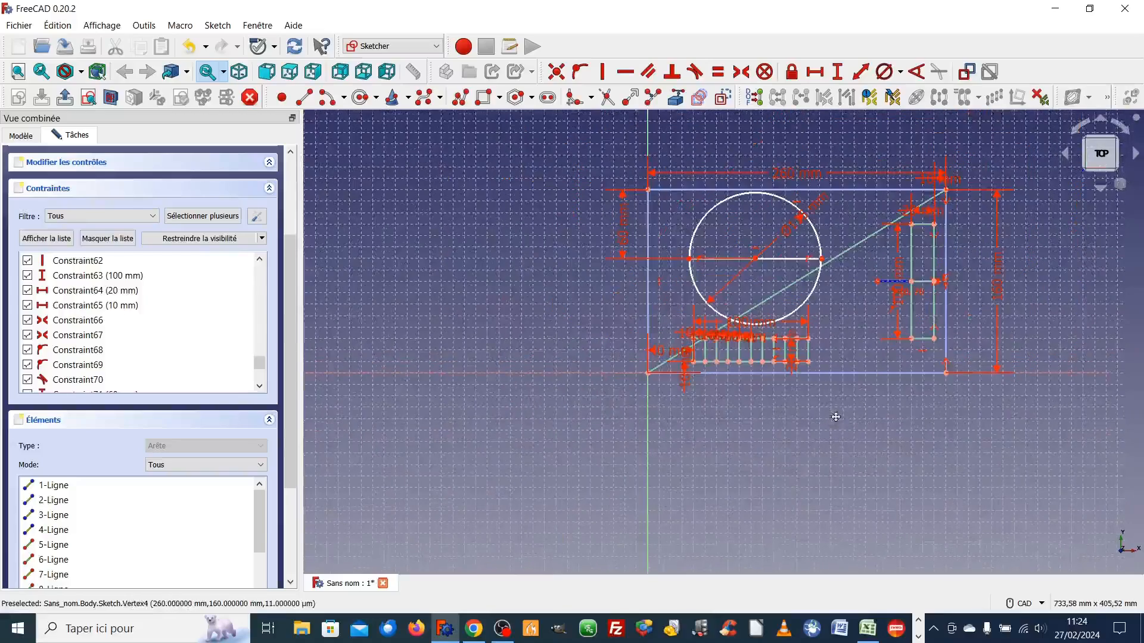
mouse_move(831, 416)
middle_down()
mouse_move(679, 512)
mouse_move(656, 487)
middle_up()
scroll(636, 481, up, 1)
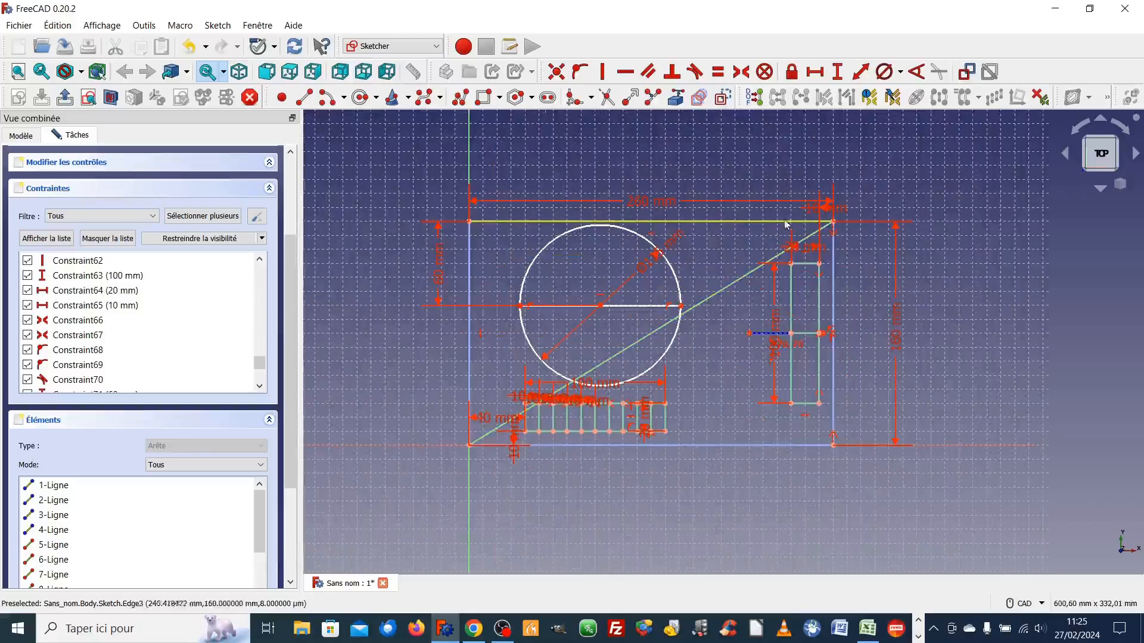
scroll(779, 467, down, 2)
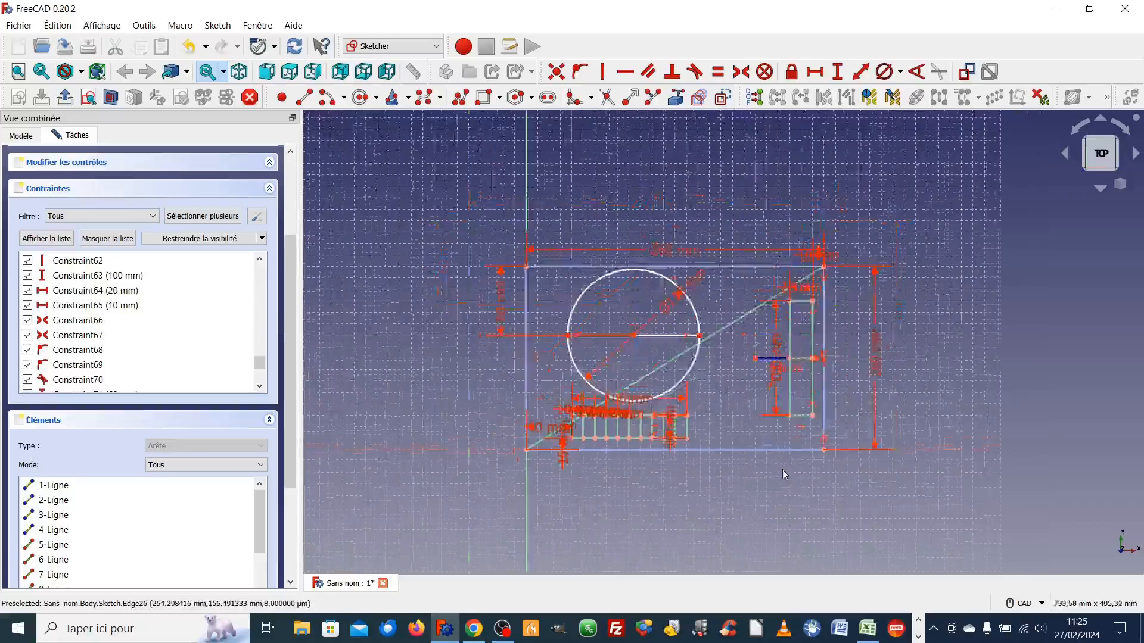
scroll(646, 509, up, 2)
mouse_move(621, 489)
middle_down()
mouse_move(644, 477)
mouse_move(675, 488)
middle_up()
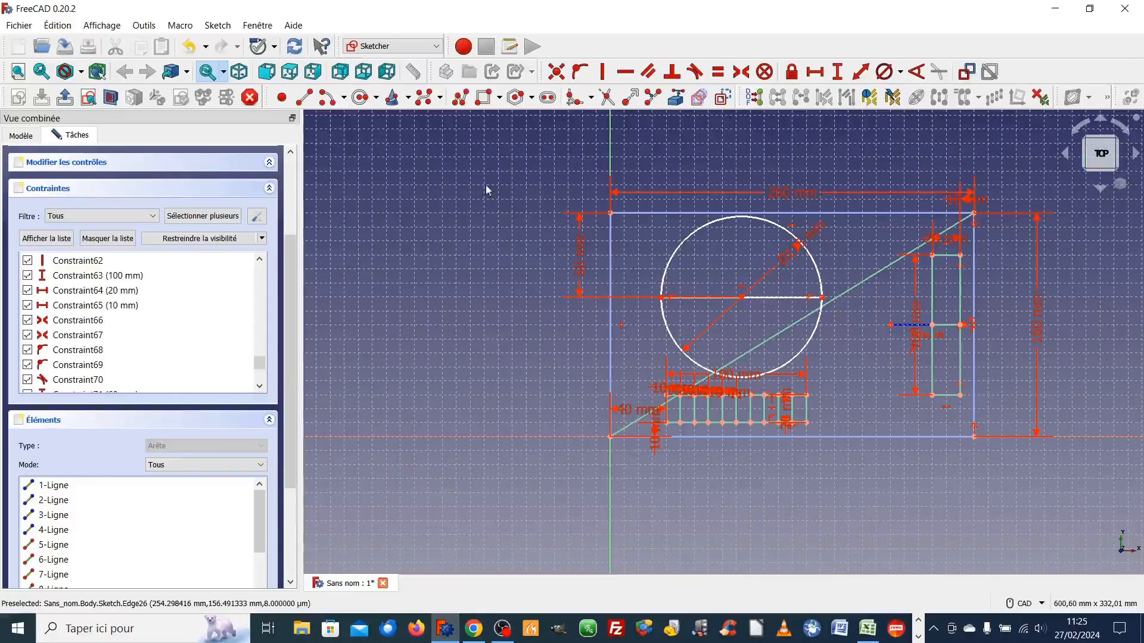
click(304, 97)
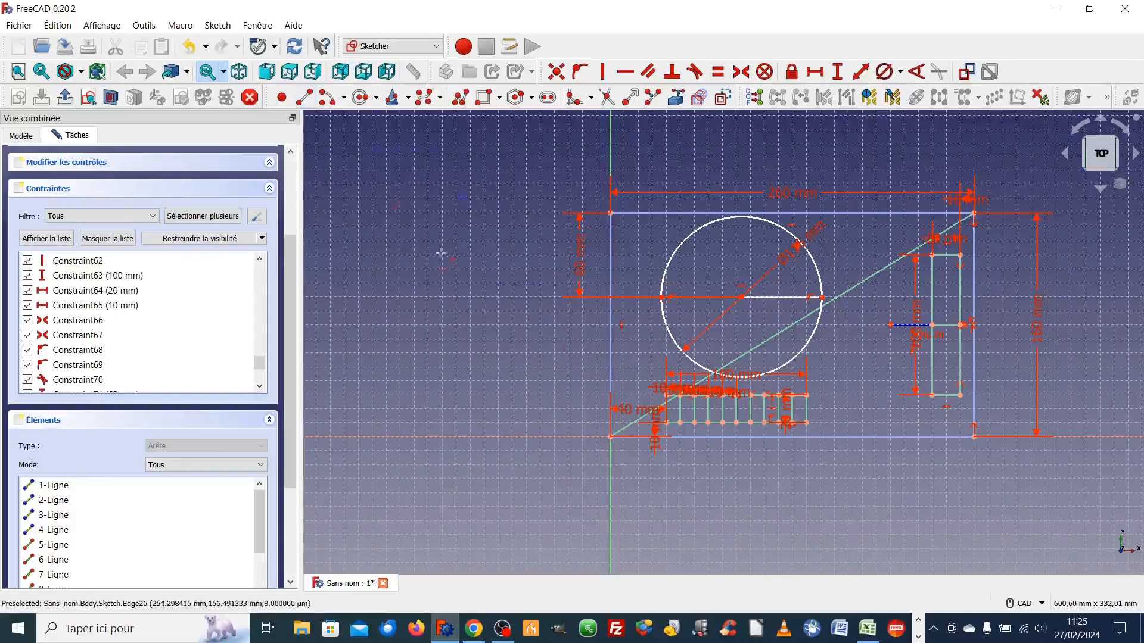
click(610, 437)
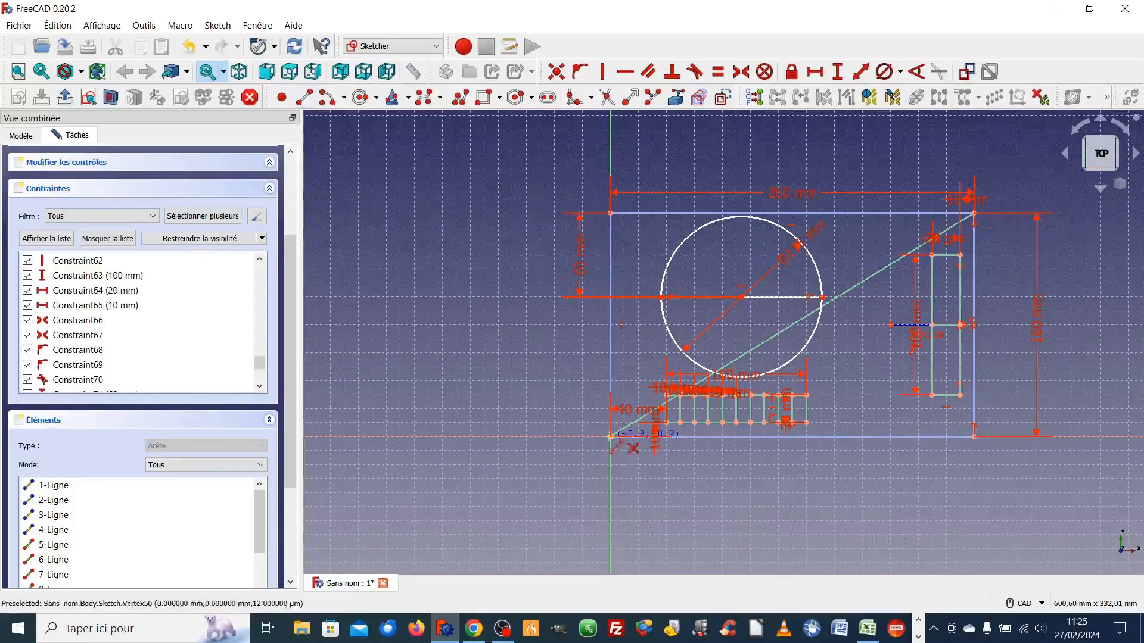
click(610, 214)
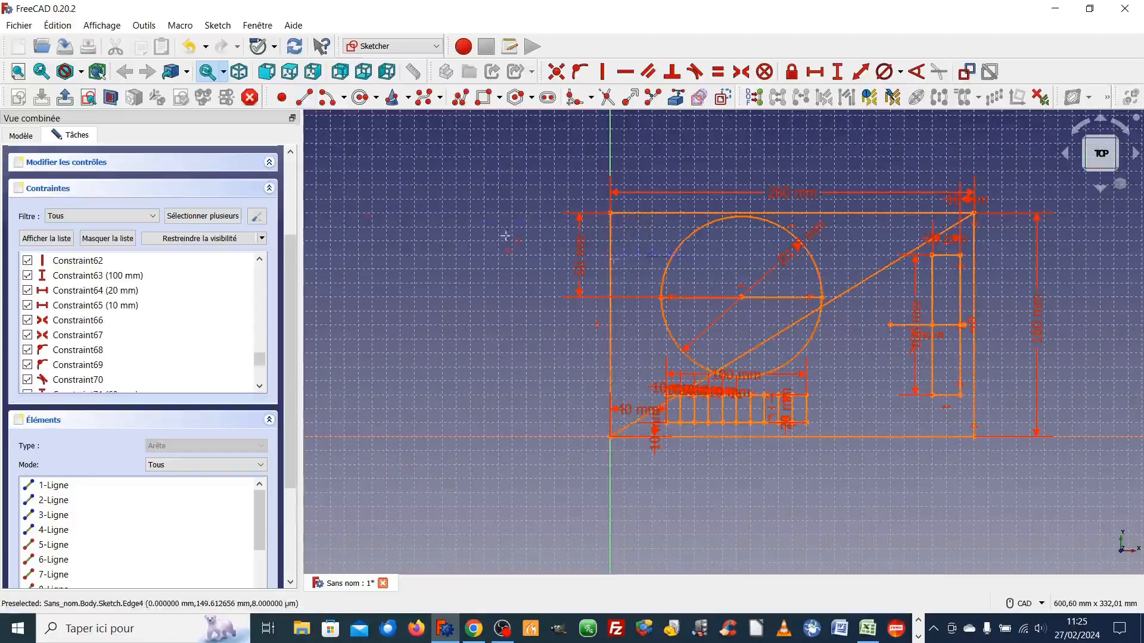
- Delete the redundant vertical constraint, Constraint80, from the new line on the outer rectangle's left edge
scroll(287, 320, up, 3)
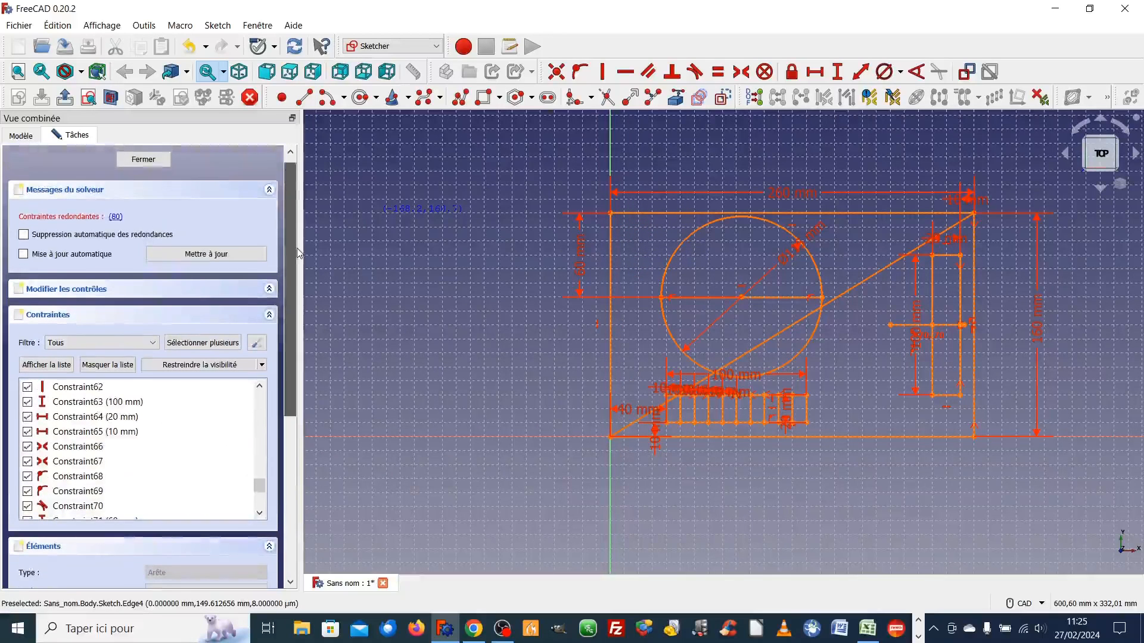
scroll(37, 392, down, 5)
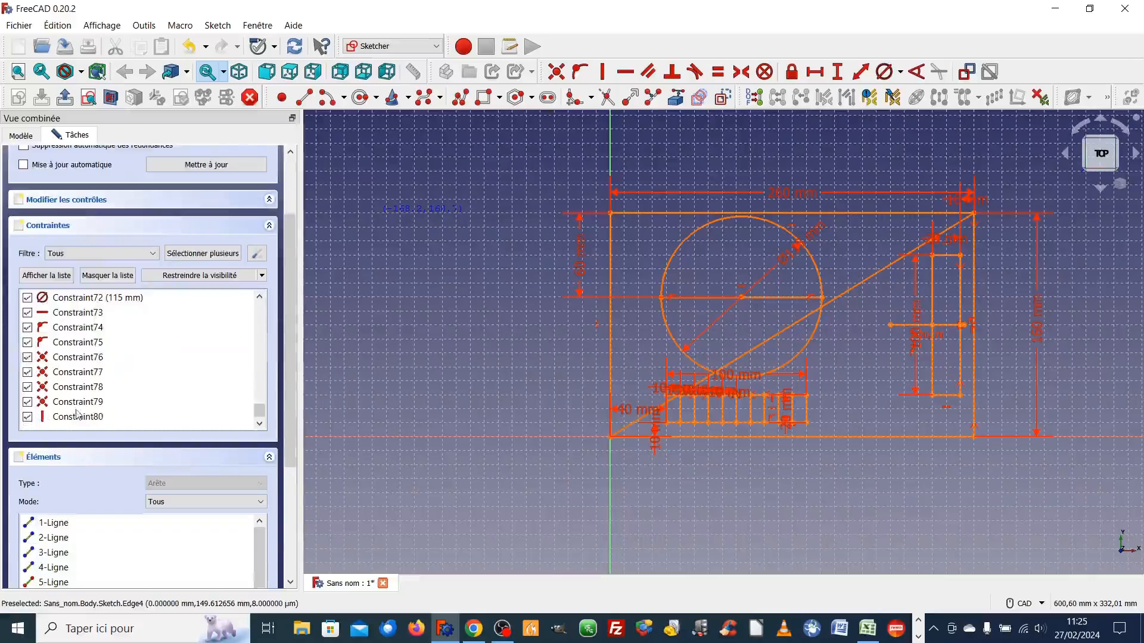
click(100, 419)
key(Delete)
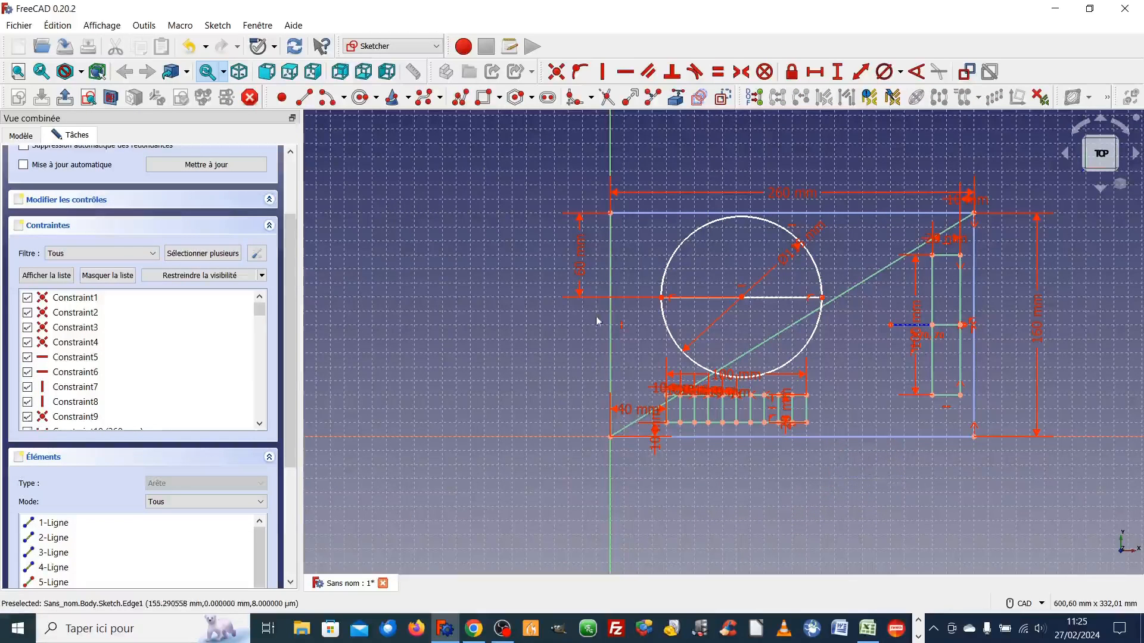
- Toggle construction mode for the line on the outer rectangle's left edge, and toggle it back
click(610, 331)
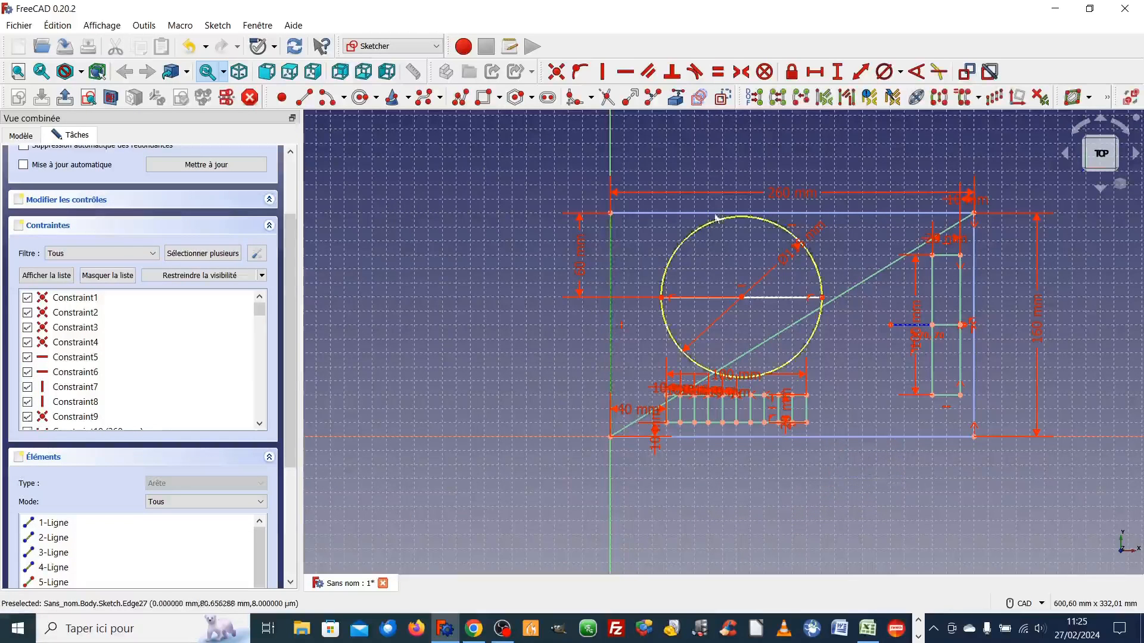
click(722, 97)
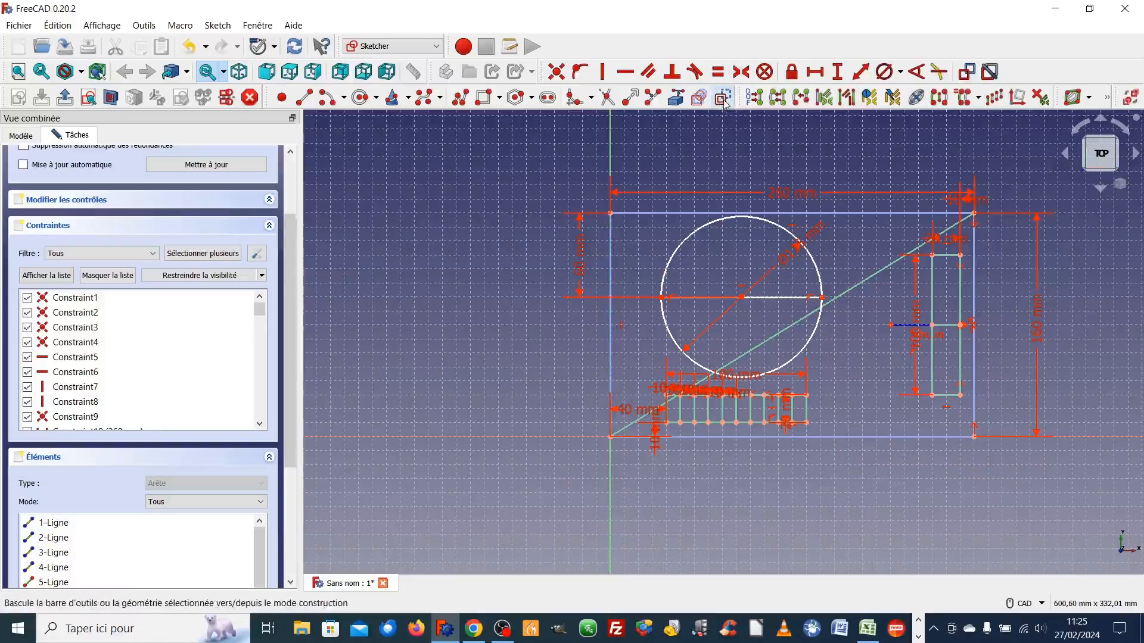
click(610, 352)
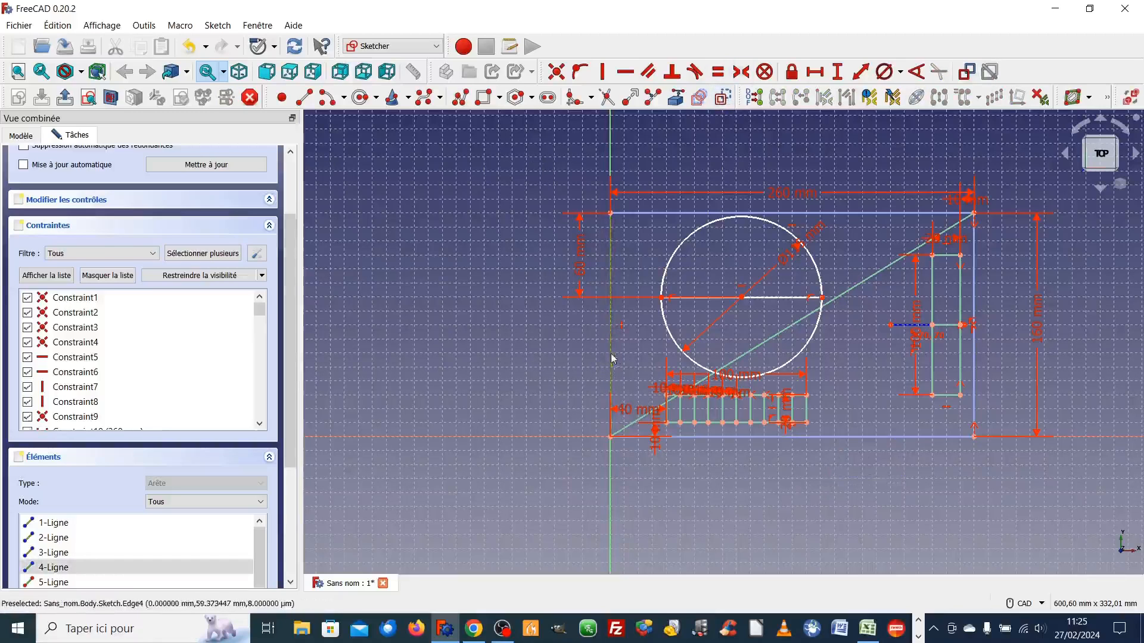
click(723, 98)
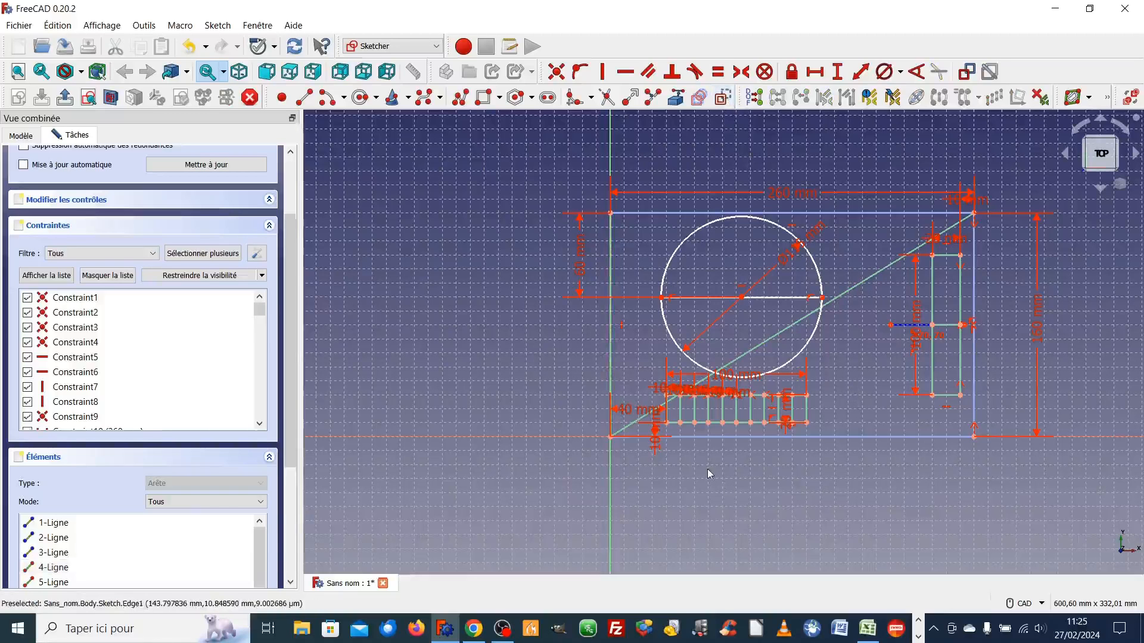
- Sketch a horizontal line along the outer rectangle's bottom edge, from the origin to the lower-right corner
scroll(705, 473, down, 2)
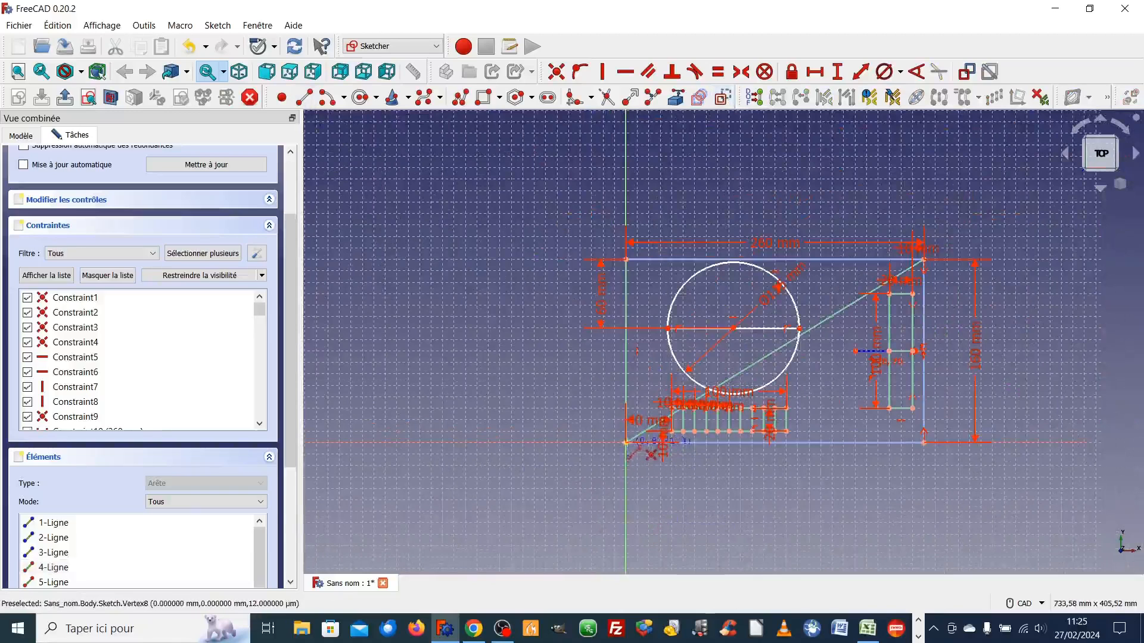
scroll(930, 443, up, 2)
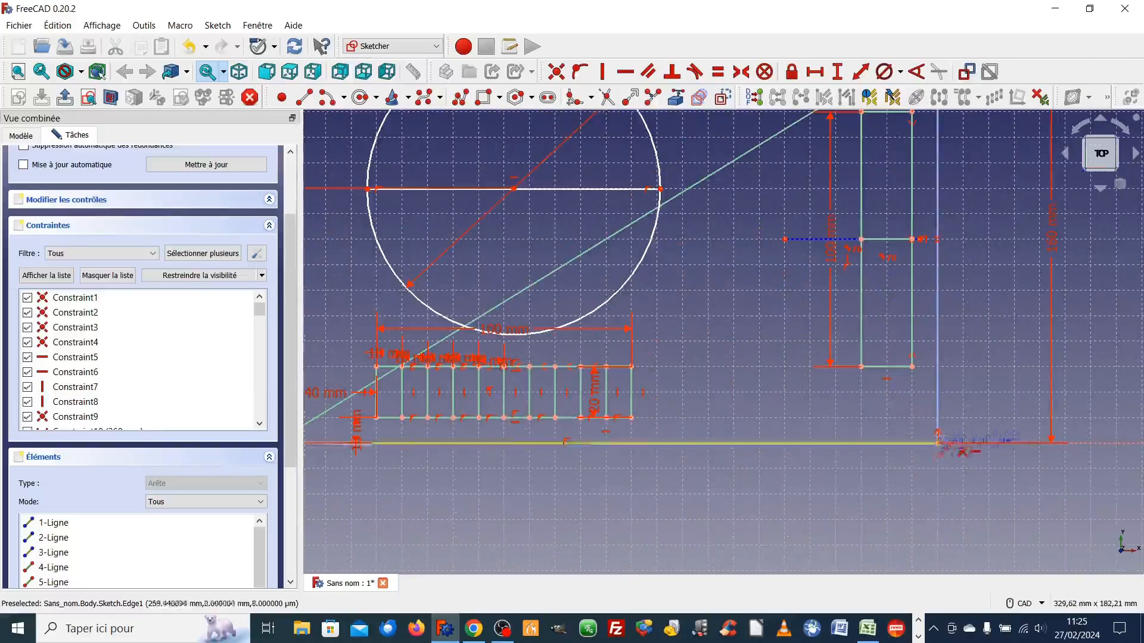
click(937, 444)
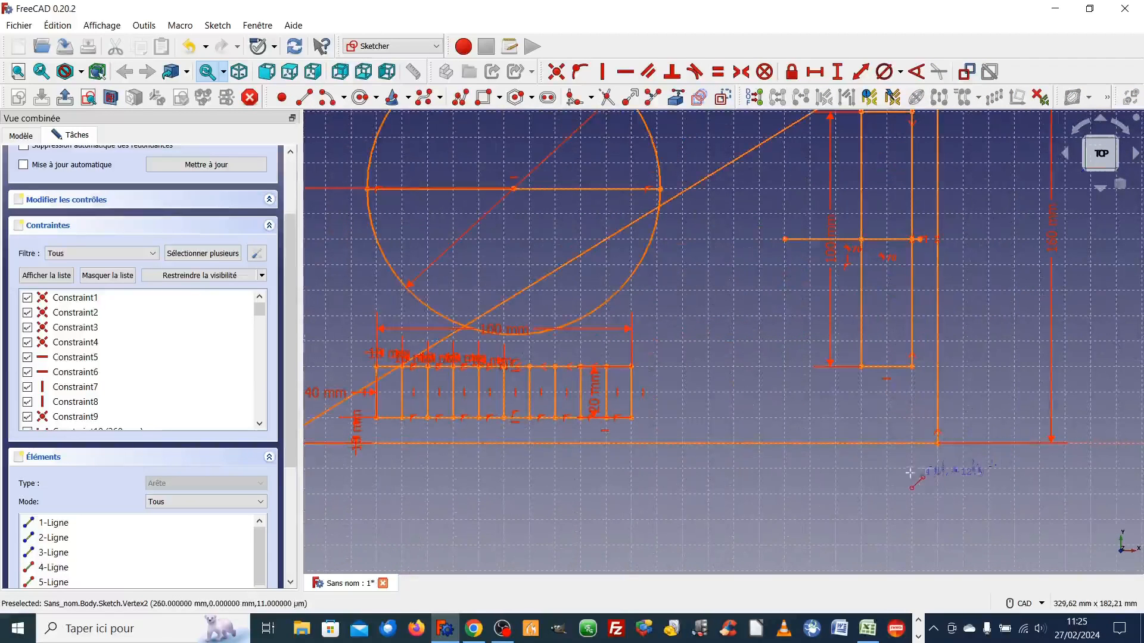
- Delete the redundant horizontal constraint from the new line on the outer rectangle's bottom edge
scroll(904, 478, down, 2)
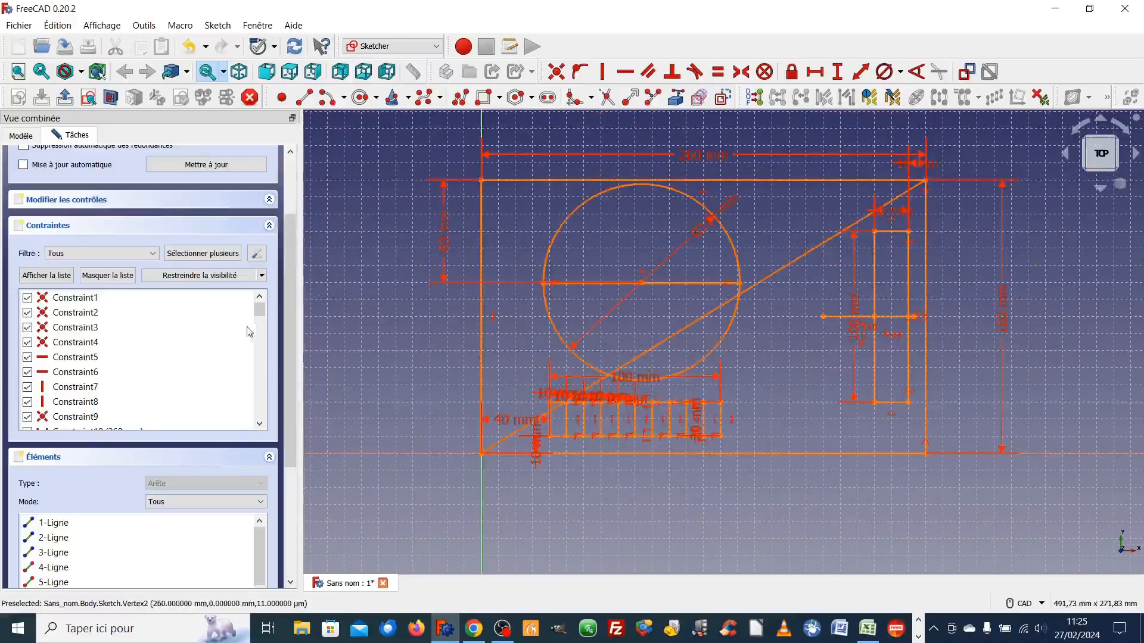
mouse_move(291, 356)
mouse_down()
mouse_move(297, 266)
mouse_move(295, 370)
mouse_up()
drag(259, 299, 260, 410)
click(105, 406)
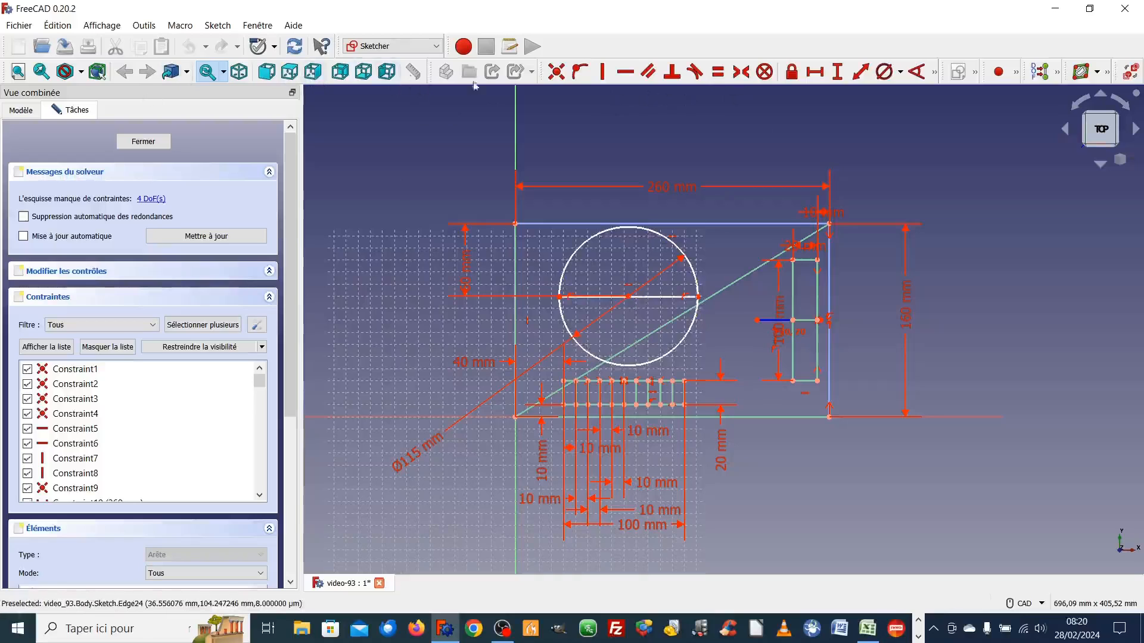
- Move the Sketcher tools and Sketcher geometries toolbars into the upper row to expose more of their commands
click(977, 79)
click(1017, 76)
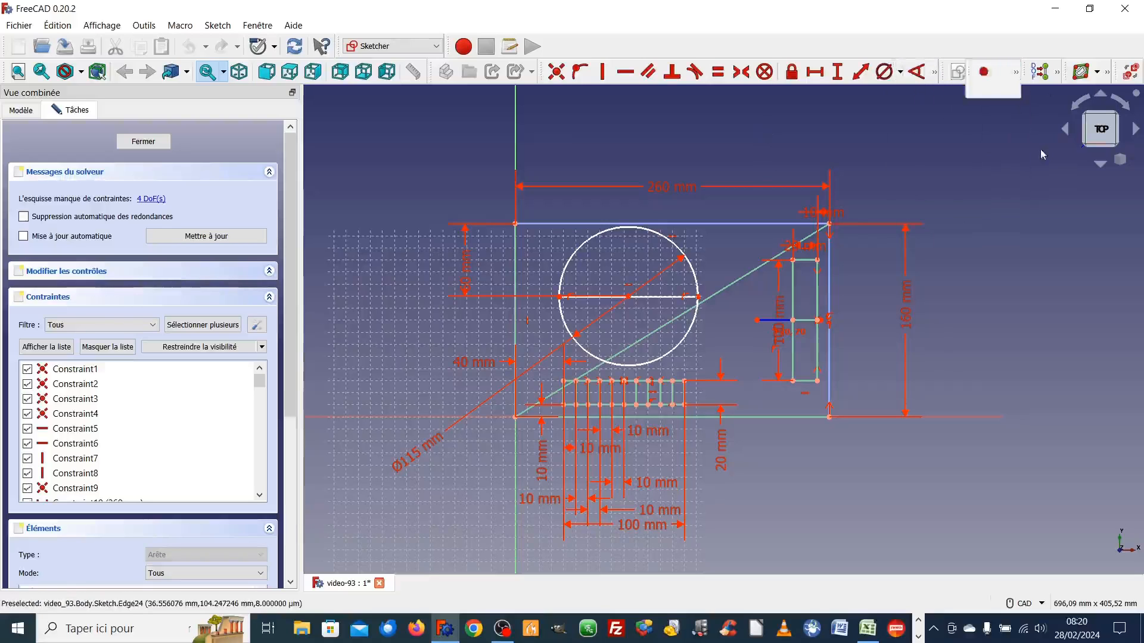
click(1023, 76)
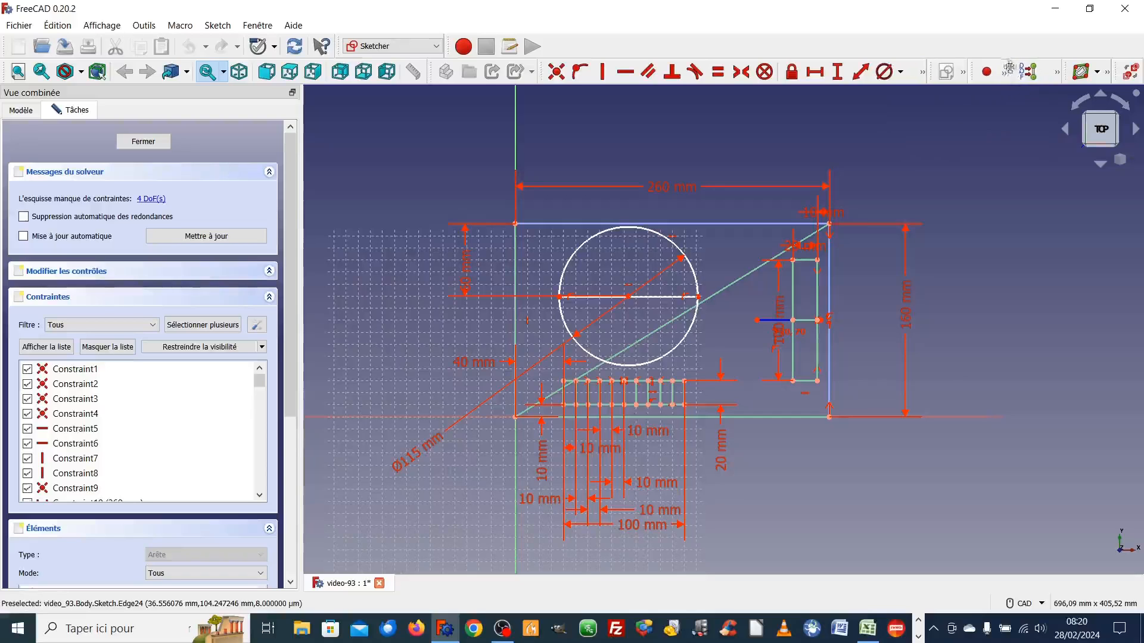
drag(681, 48, 548, 48)
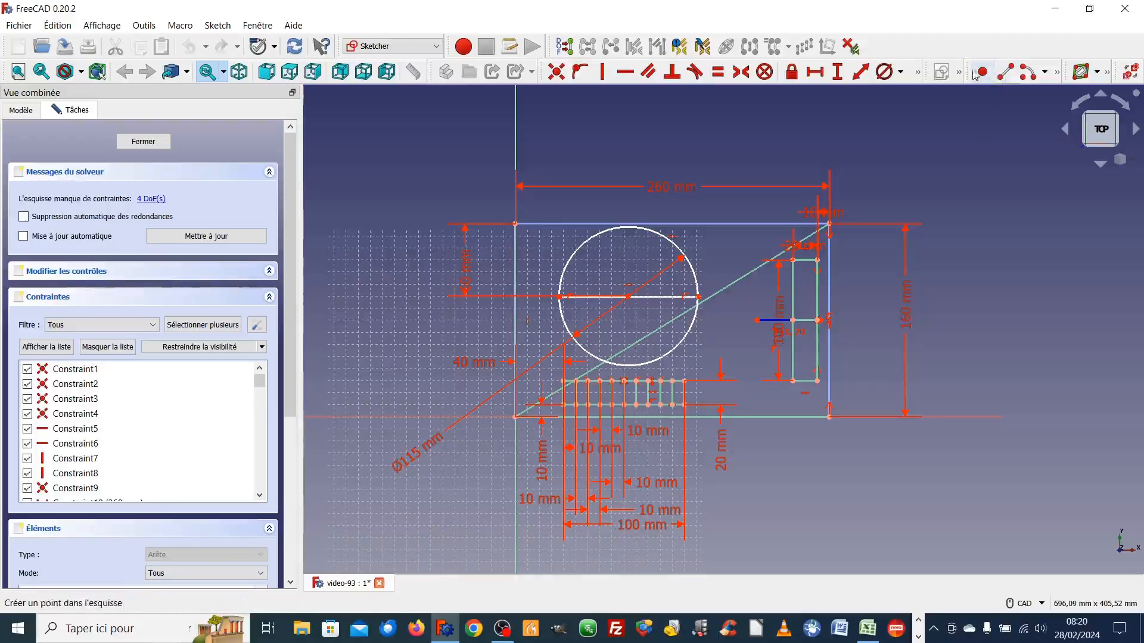
mouse_move(968, 70)
mouse_down()
mouse_move(956, 53)
mouse_move(873, 44)
mouse_up()
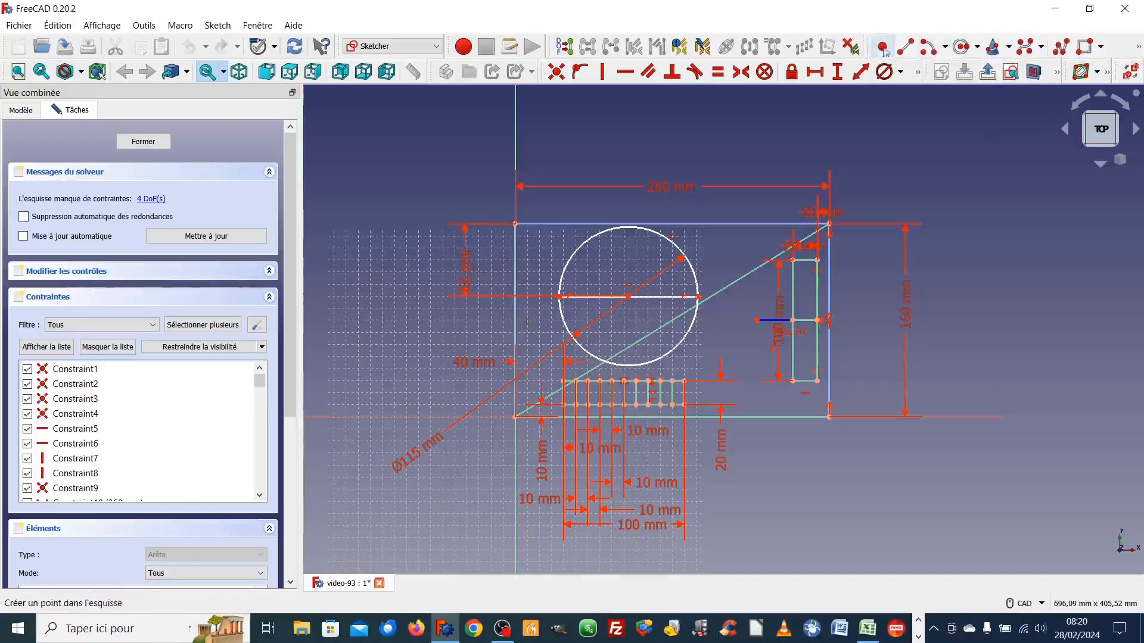
- Sketch a vertical diameter line across the 115 mm circle, from its top point to its bottom point
click(911, 48)
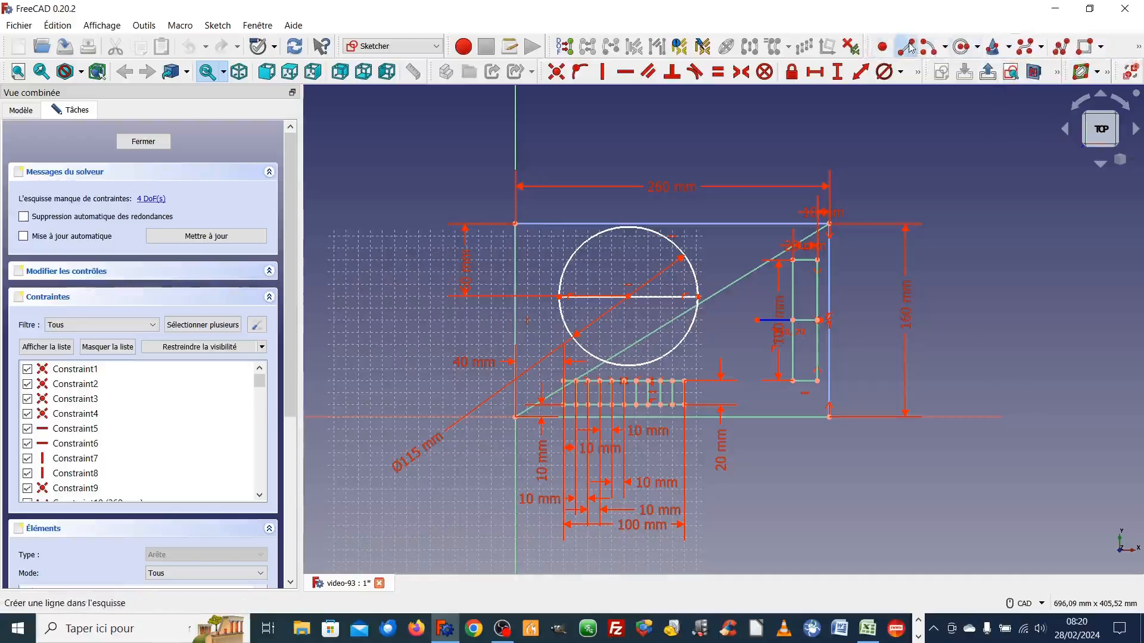
click(630, 226)
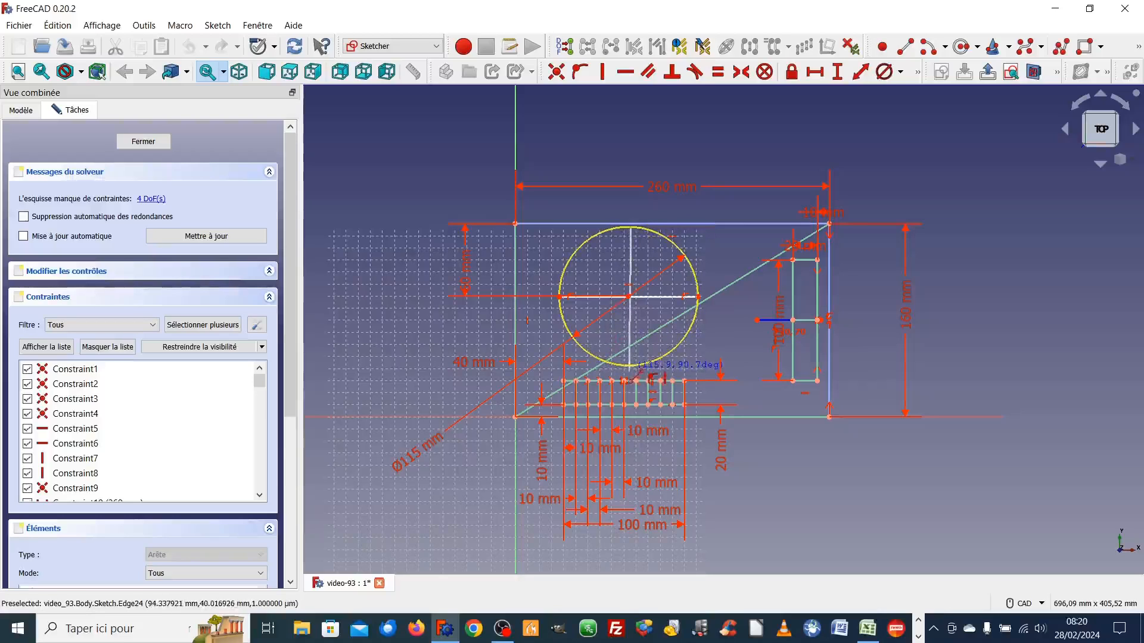
click(630, 365)
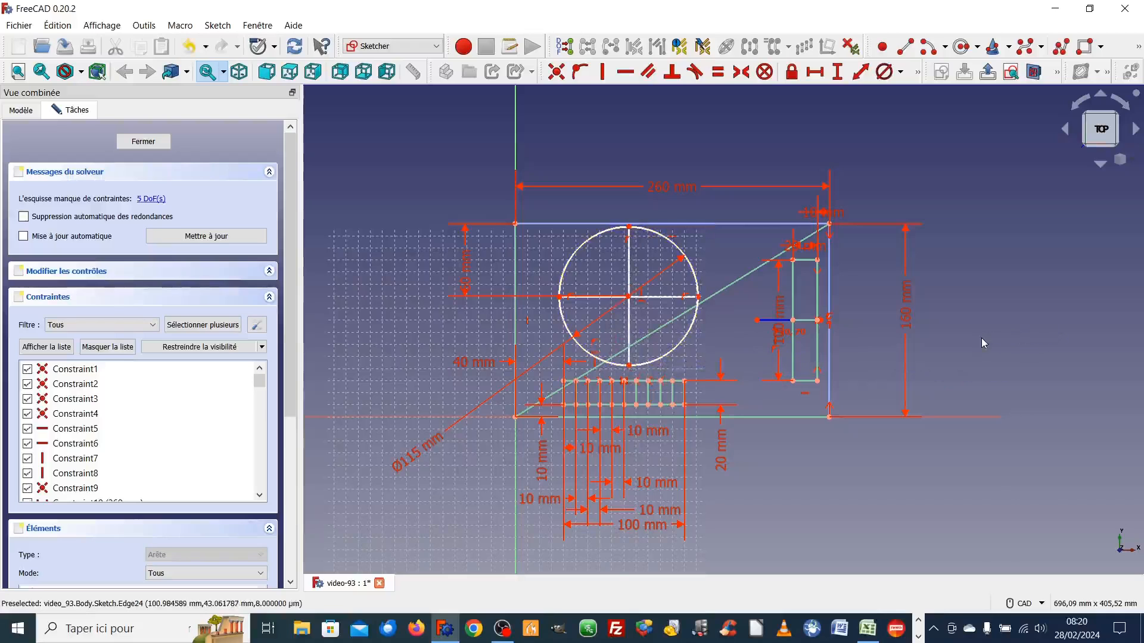
- Try to constrain the angle between the circle's vertical and horizontal diameter lines to 90°, and close the report view
scroll(982, 333, up, 2)
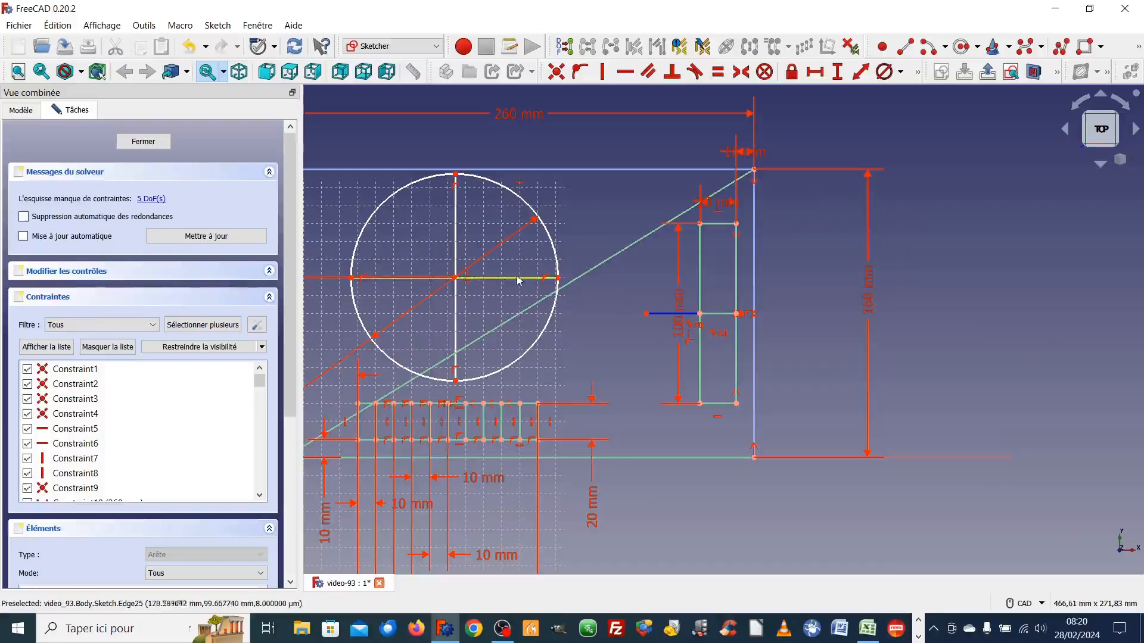
click(519, 279)
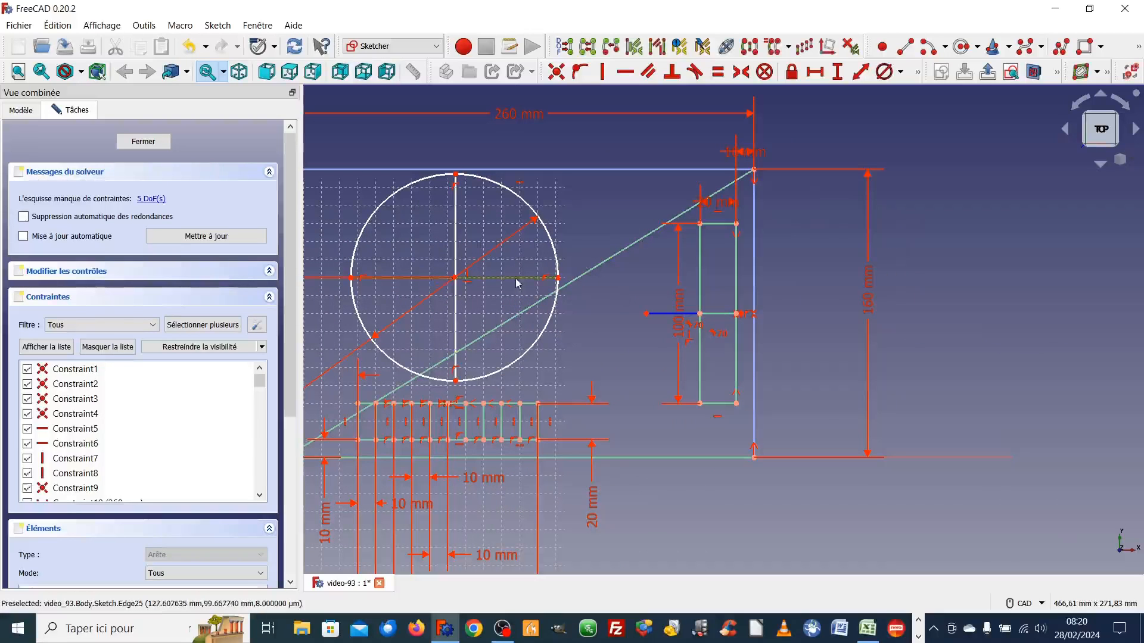
click(456, 222)
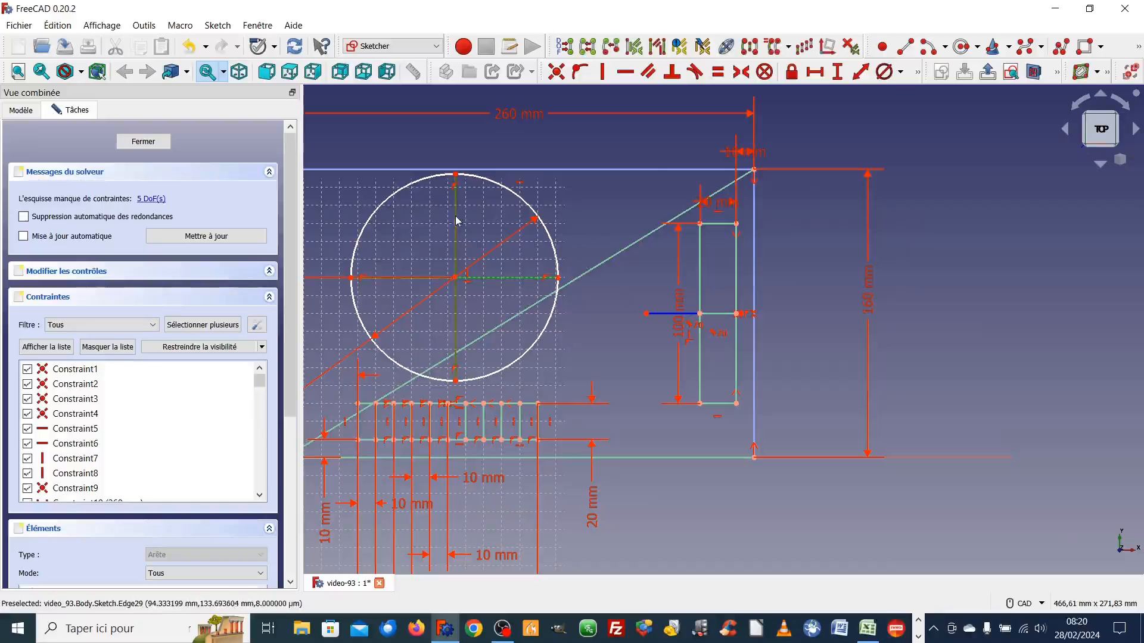
click(901, 74)
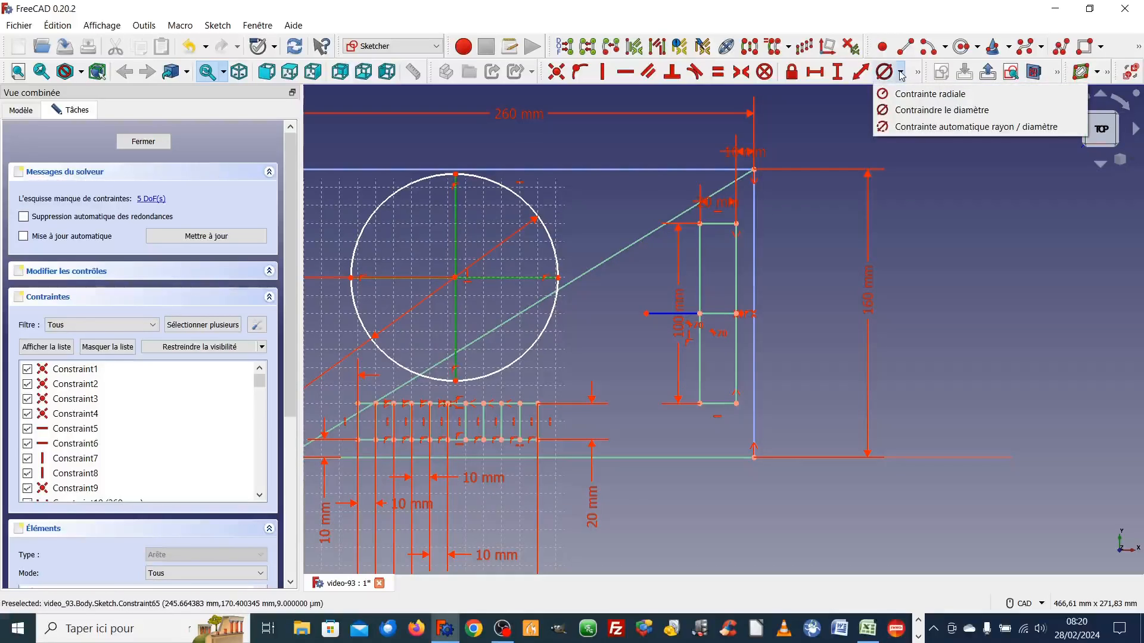
click(815, 132)
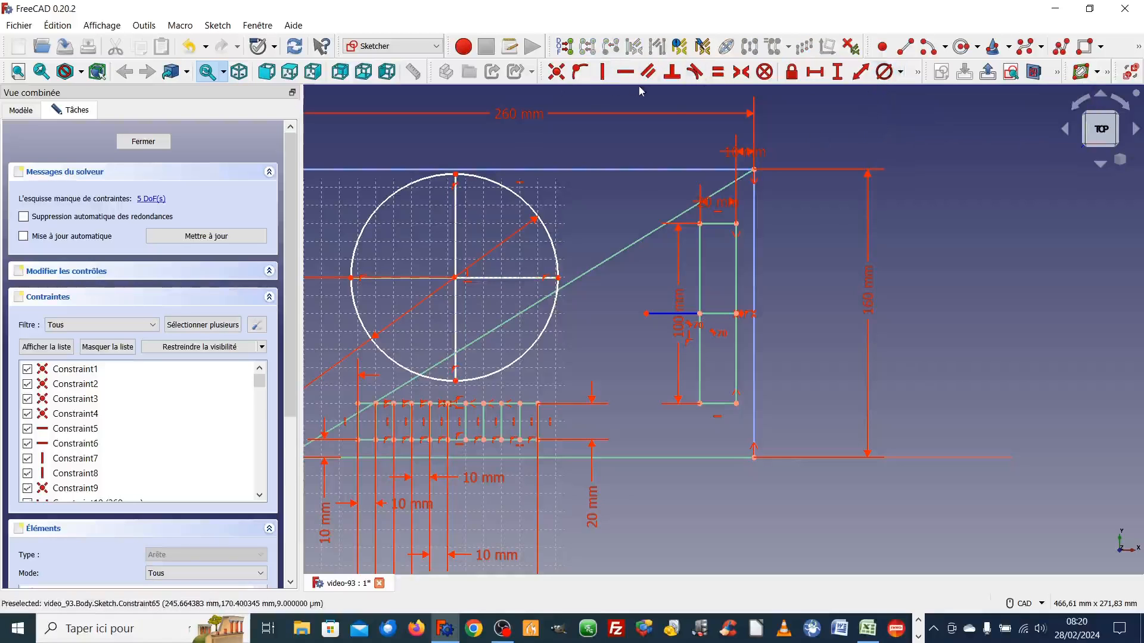
click(918, 74)
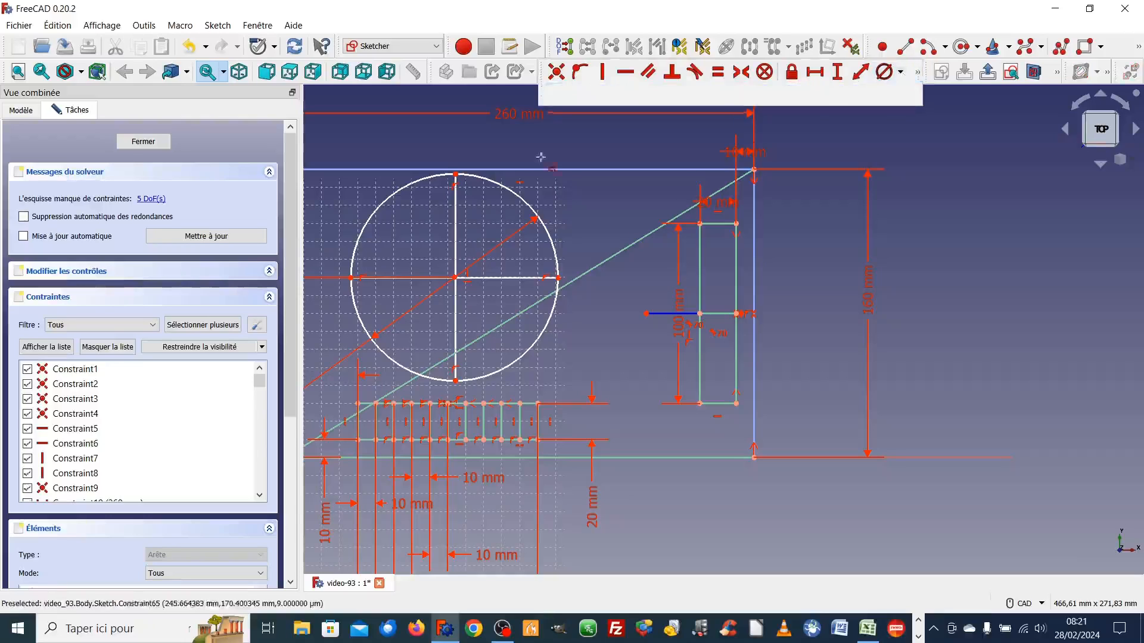
click(454, 219)
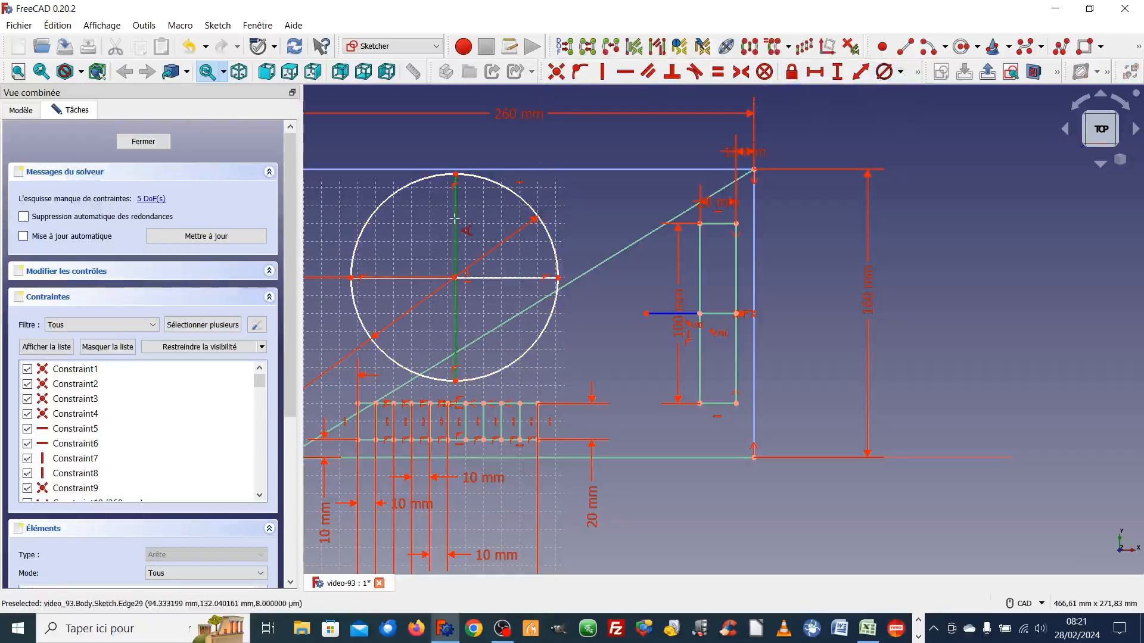
click(507, 278)
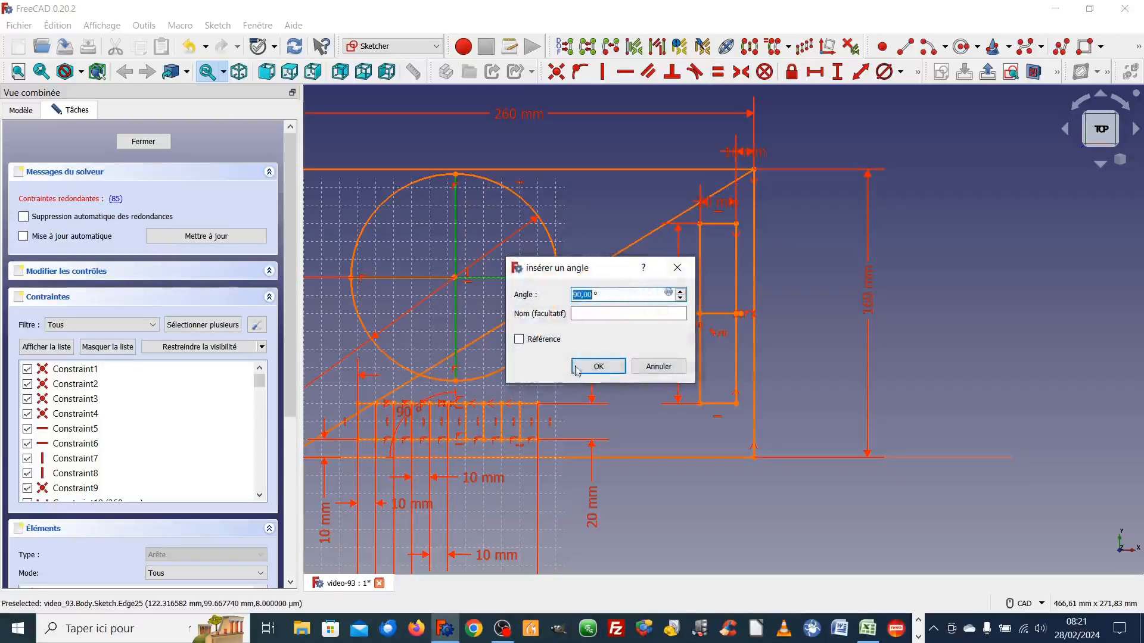
click(577, 368)
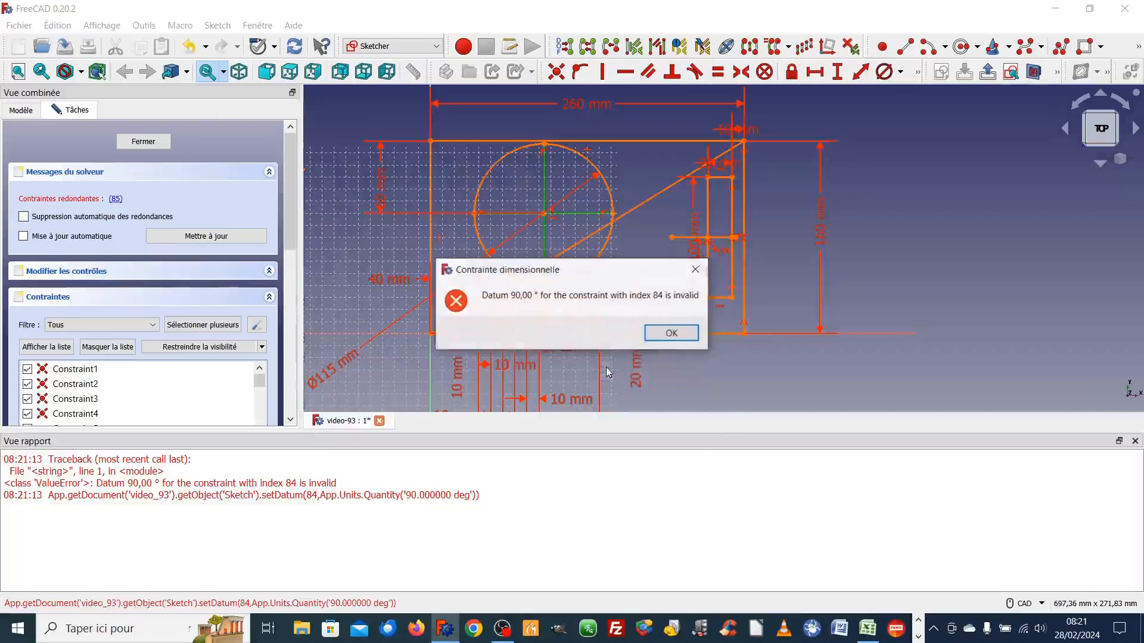
click(672, 333)
scroll(903, 257, up, 4)
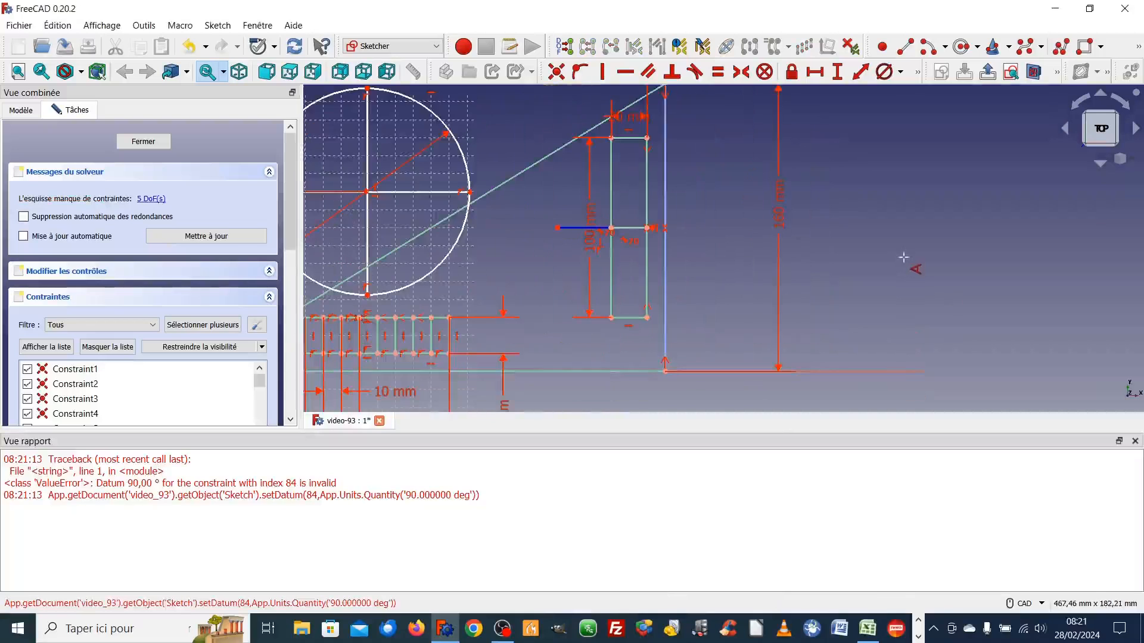
click(1135, 441)
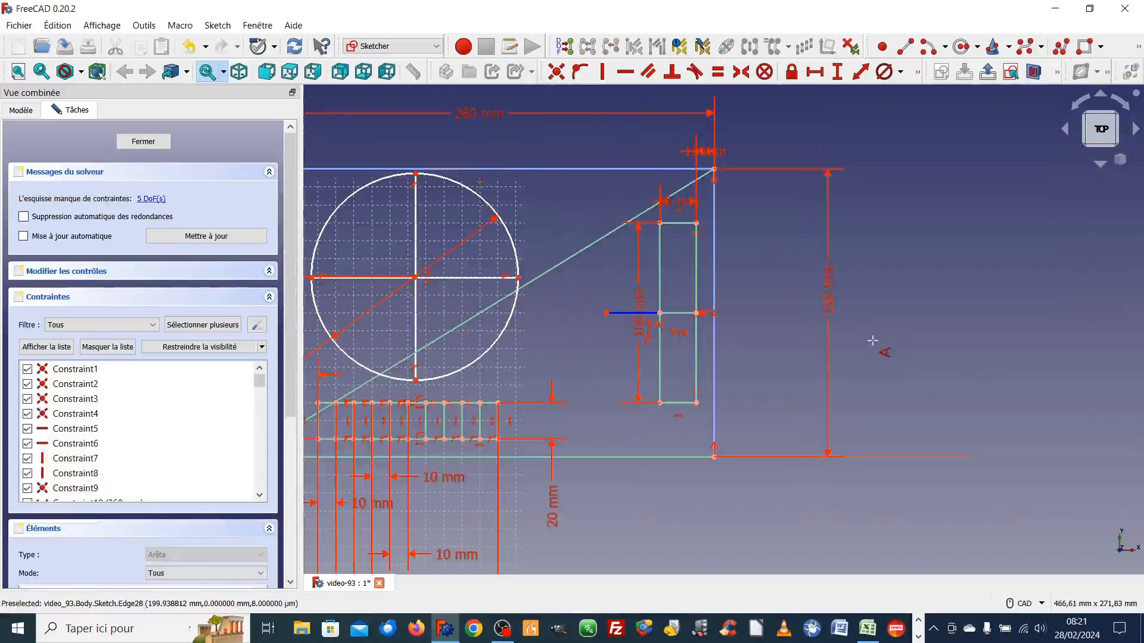
- Examine closely how the two diameter lines cross near the circle's centre
scroll(564, 231, up, 2)
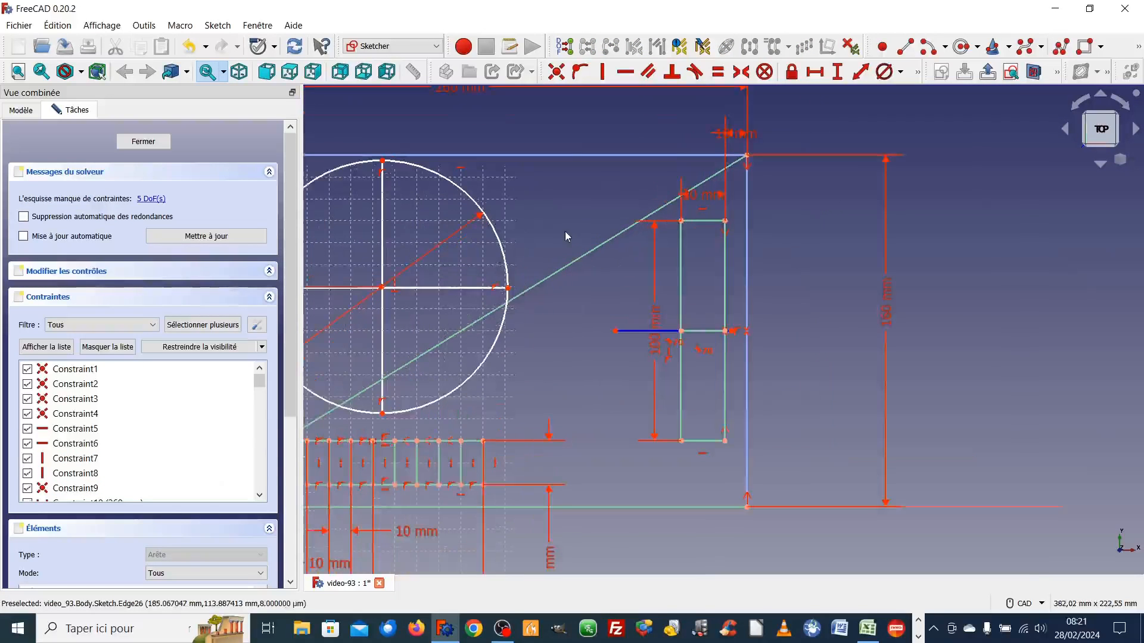
middle_drag(380, 332, 702, 350)
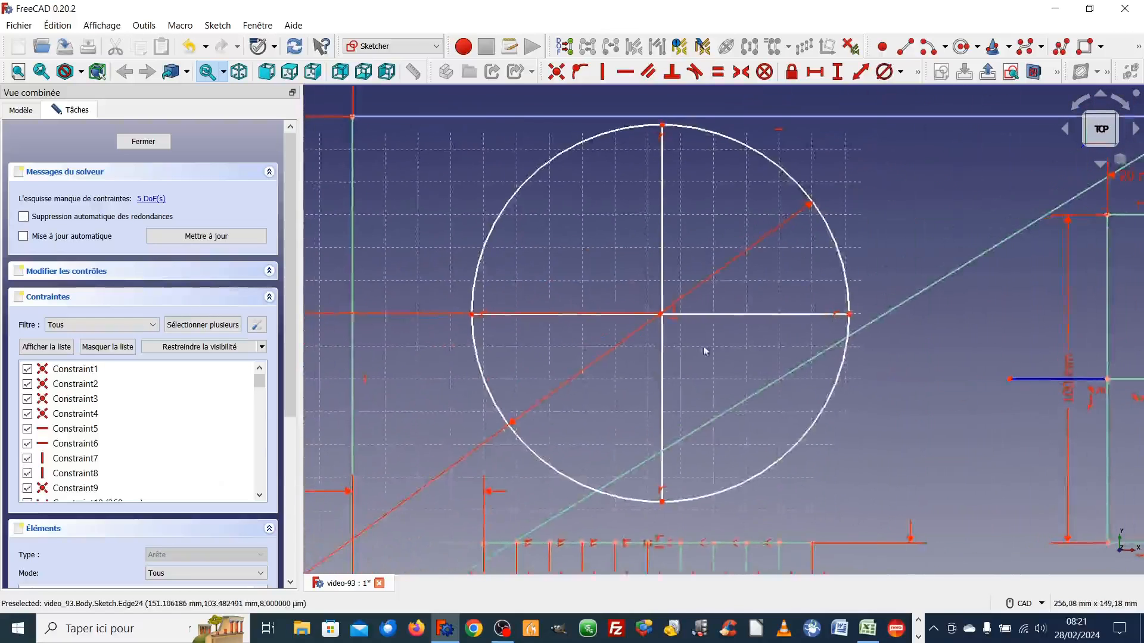
scroll(656, 338, up, 5)
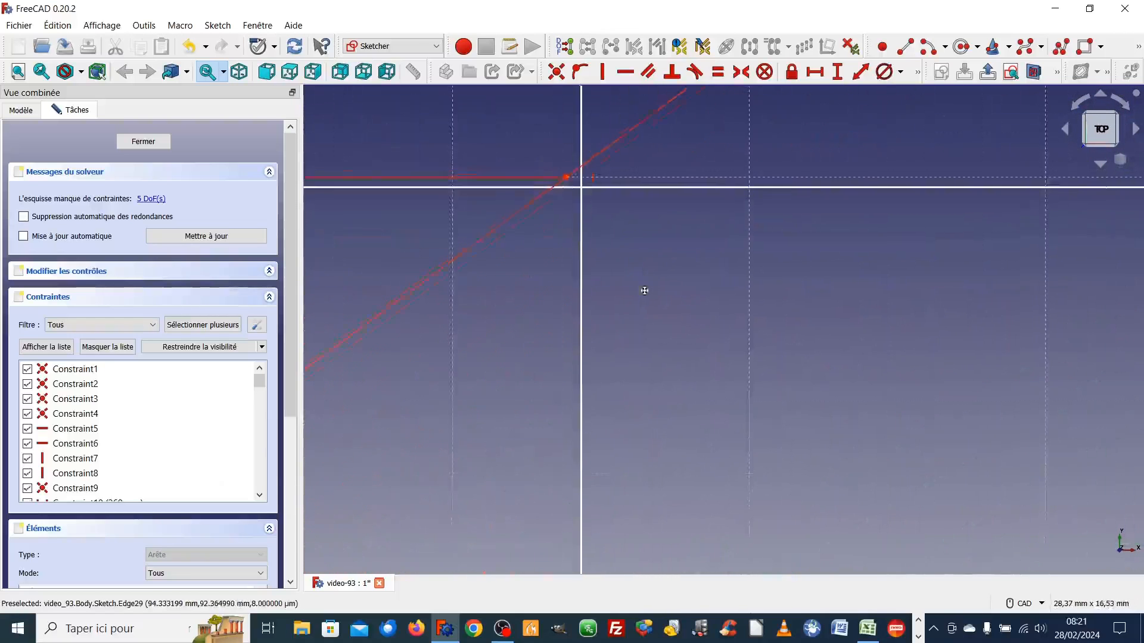
middle_drag(642, 286, 715, 391)
scroll(710, 377, up, 3)
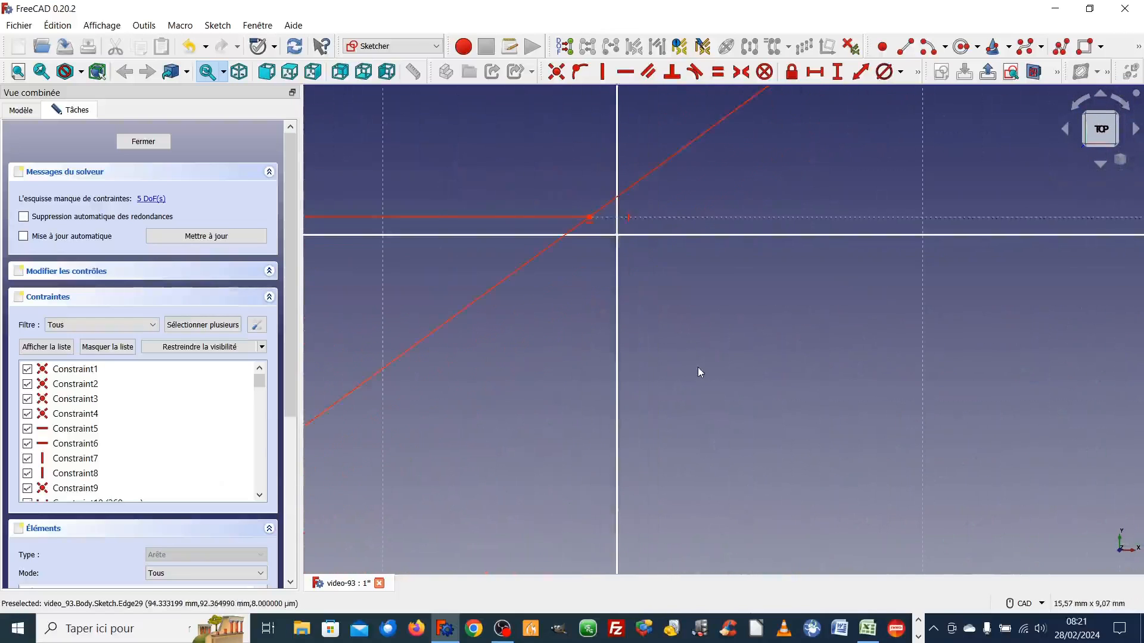
scroll(696, 363, down, 3)
scroll(699, 367, down, 8)
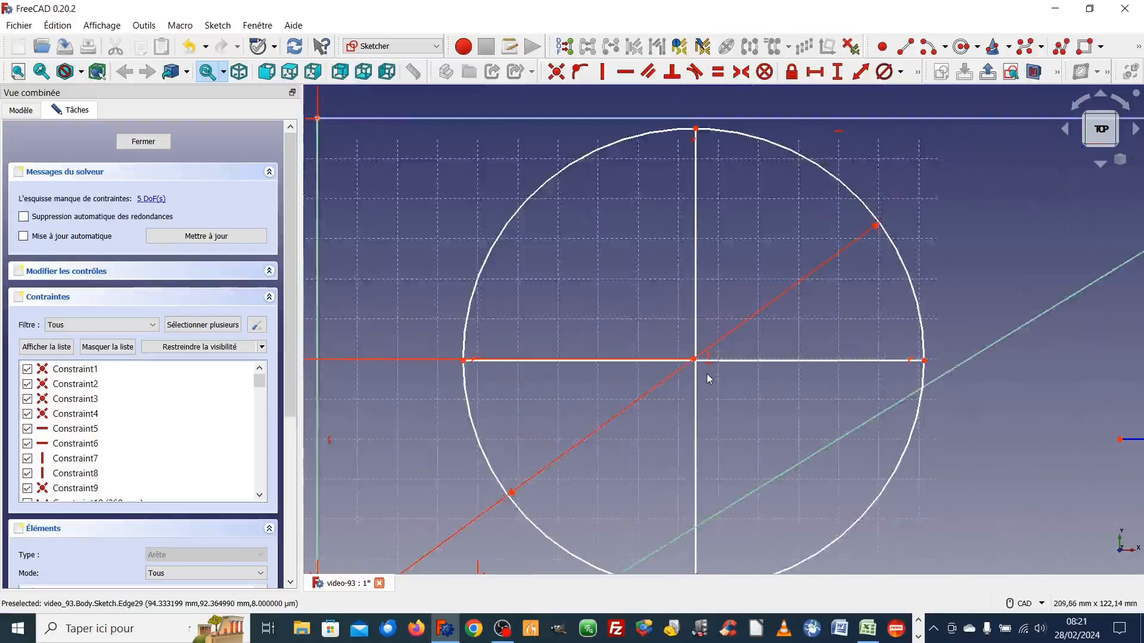
scroll(715, 390, down, 3)
scroll(718, 390, up, 3)
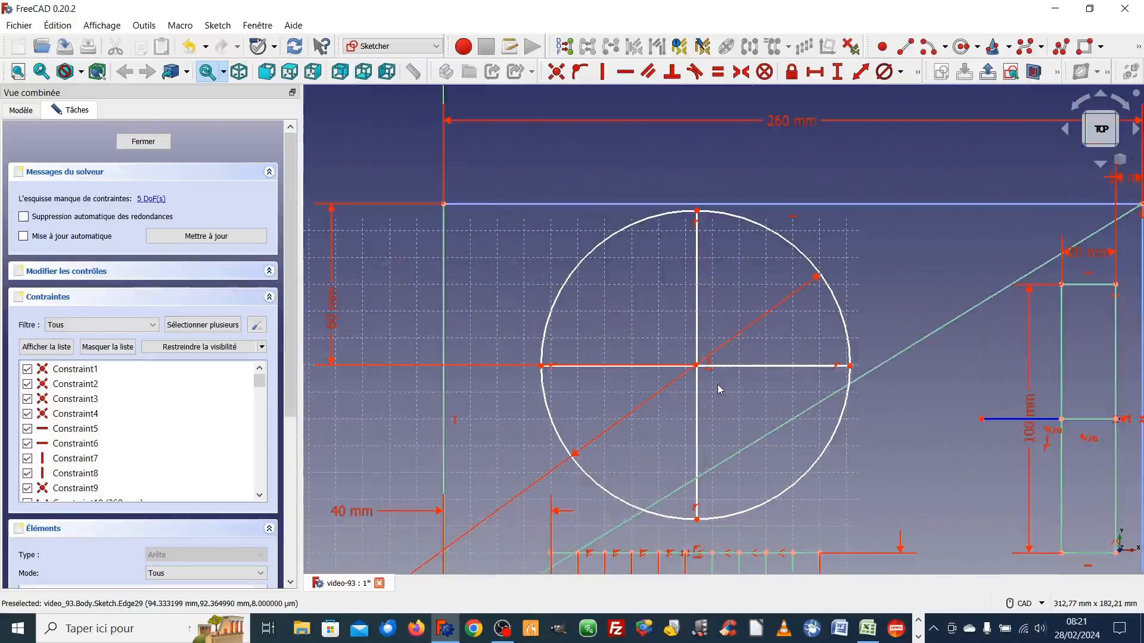
scroll(724, 384, up, 1)
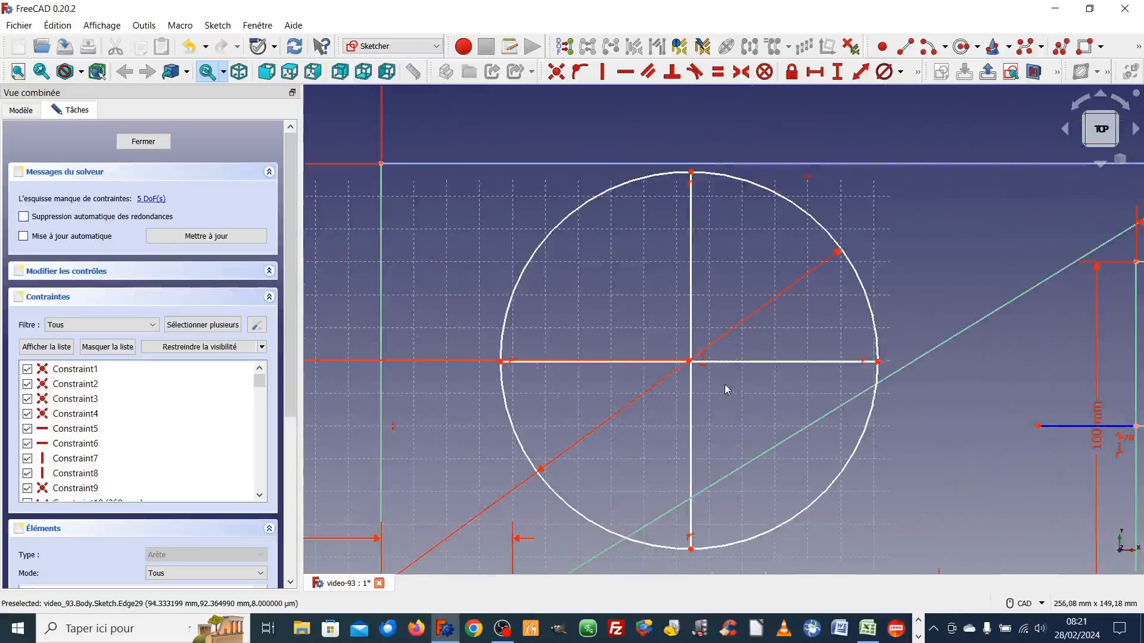
- Check the lengths of the circle's vertical and horizontal diameter lines with trial distance constraints, cancelling each one
click(691, 261)
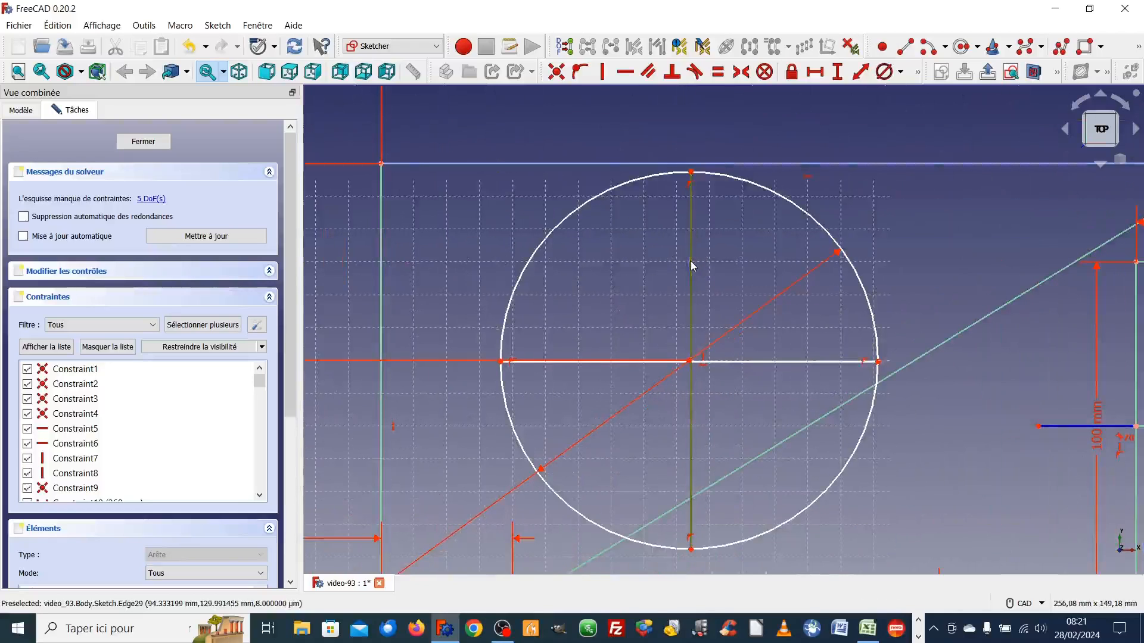
click(837, 72)
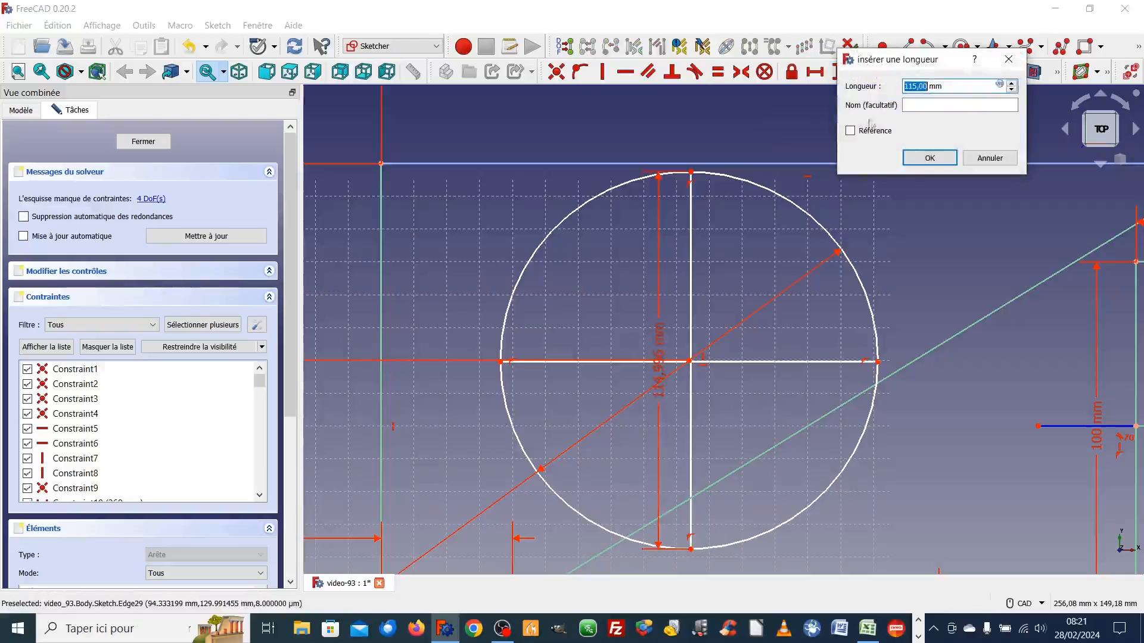
click(1008, 59)
click(750, 362)
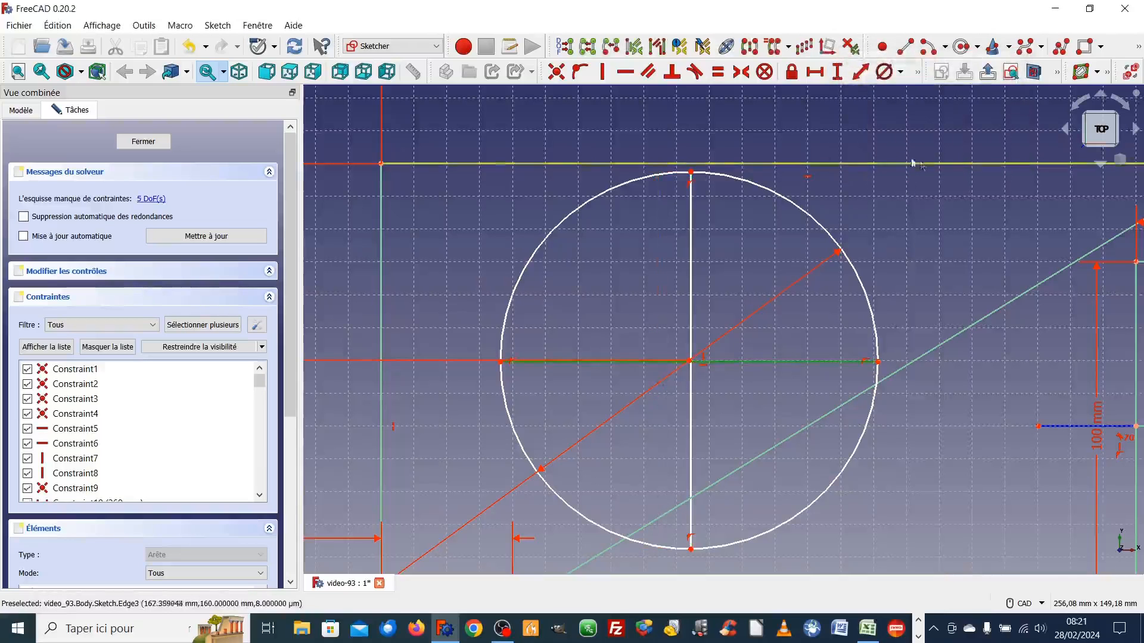
click(816, 73)
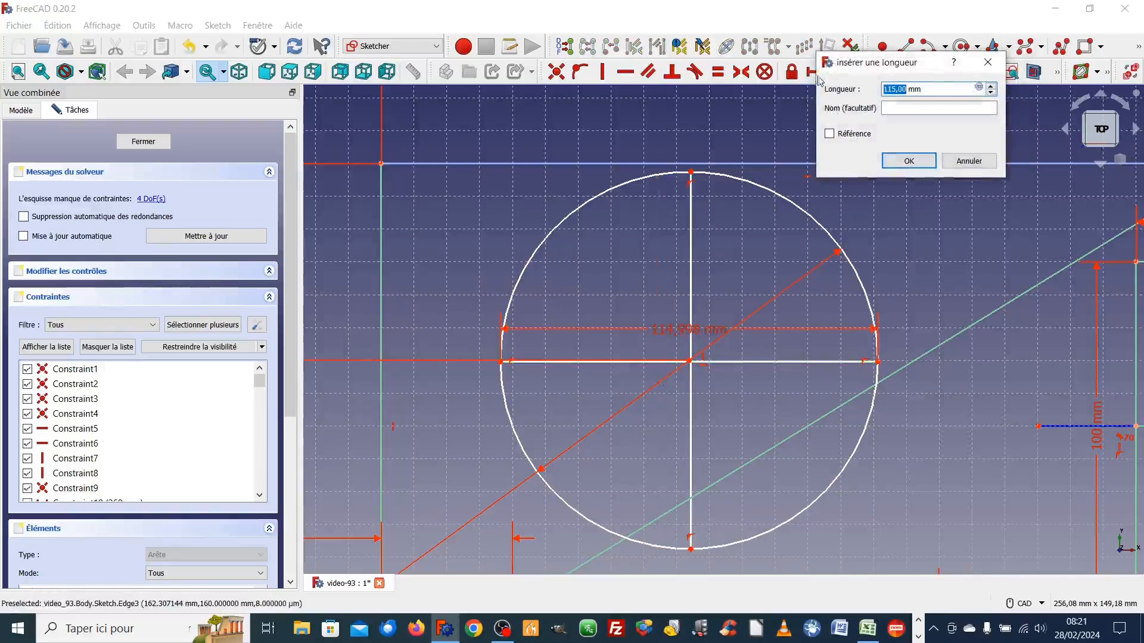
click(988, 62)
- Examine the whole set-square sketch, including the triangular outline, crossed circle, divided rectangles and dimensions
scroll(947, 248, down, 2)
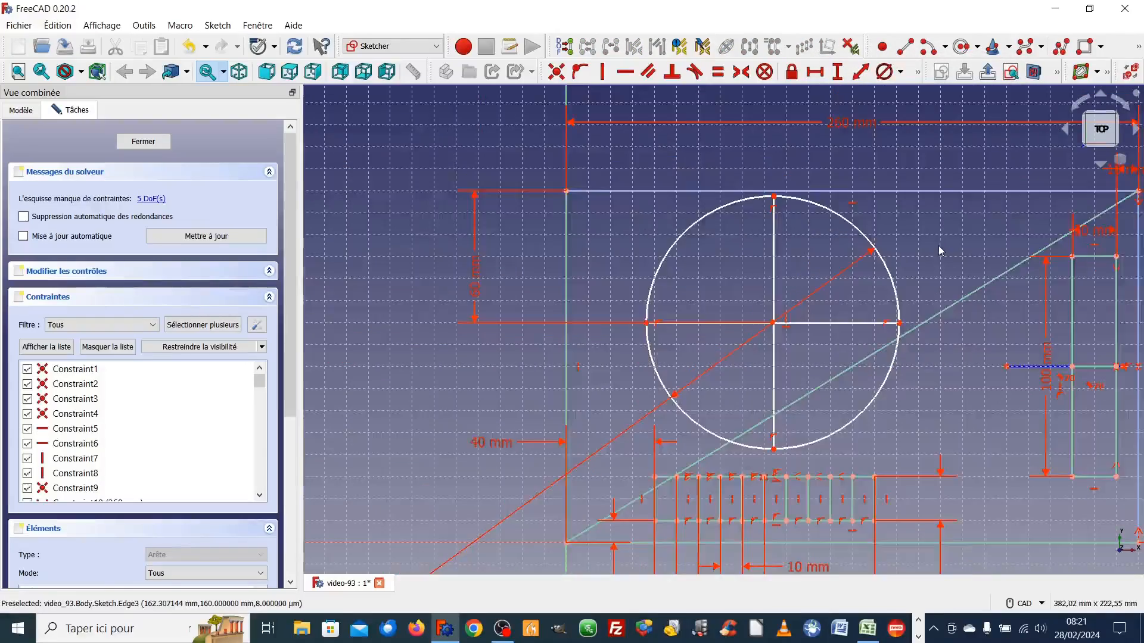
scroll(927, 247, down, 3)
middle_drag(963, 345, 701, 314)
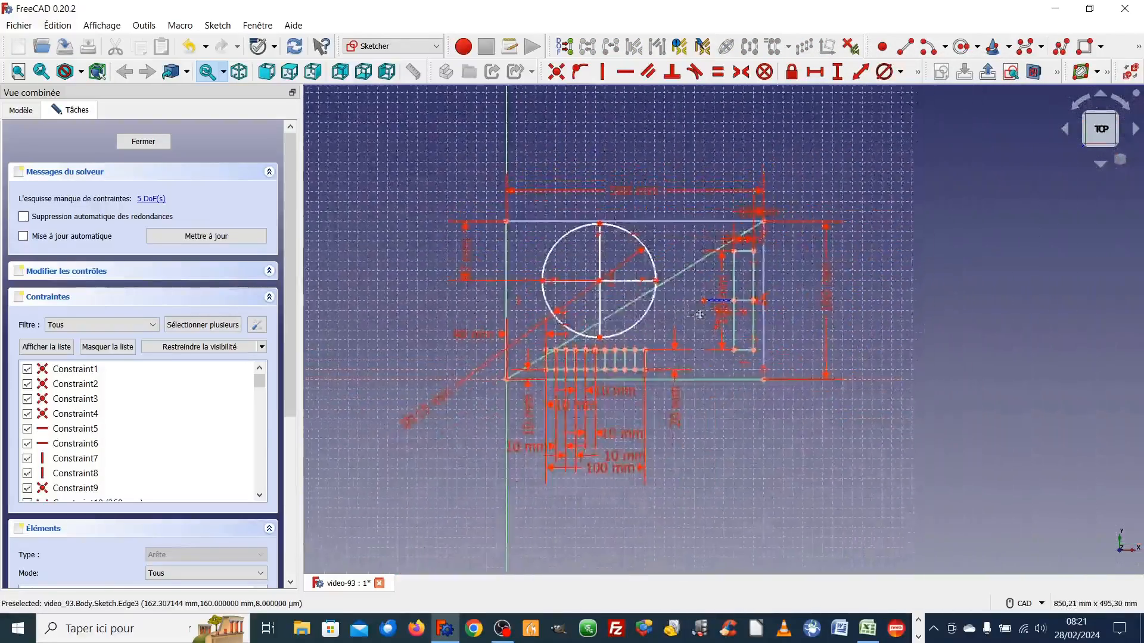
scroll(709, 316, up, 2)
scroll(714, 339, up, 1)
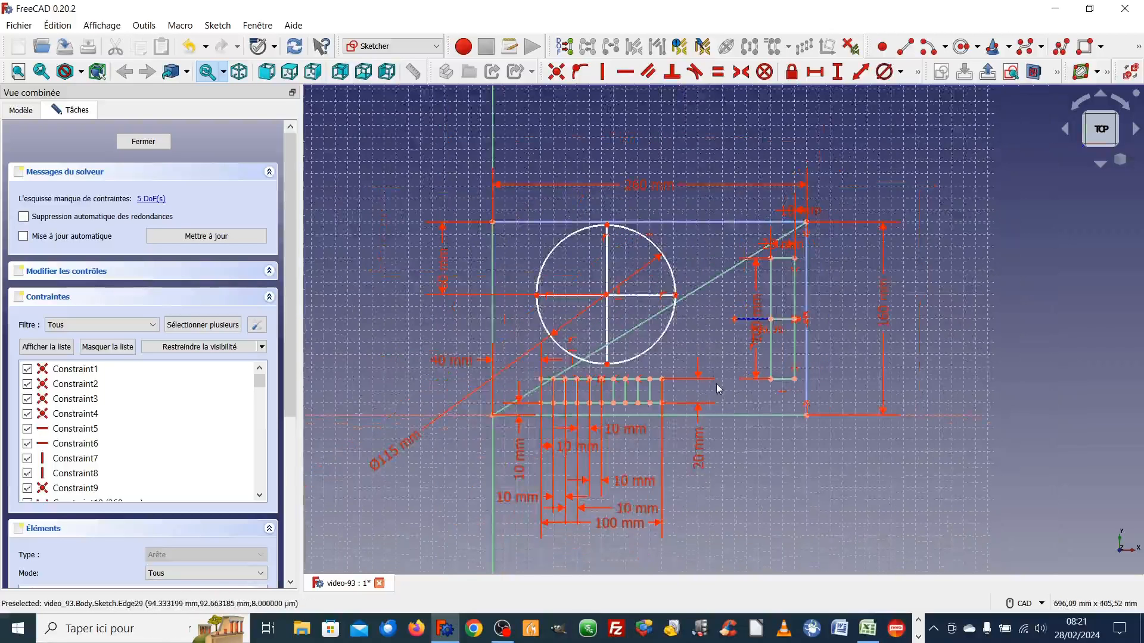
scroll(716, 384, up, 1)
mouse_move(742, 383)
middle_down()
mouse_move(820, 355)
mouse_move(860, 370)
mouse_move(859, 360)
middle_up()
scroll(820, 355, down, 1)
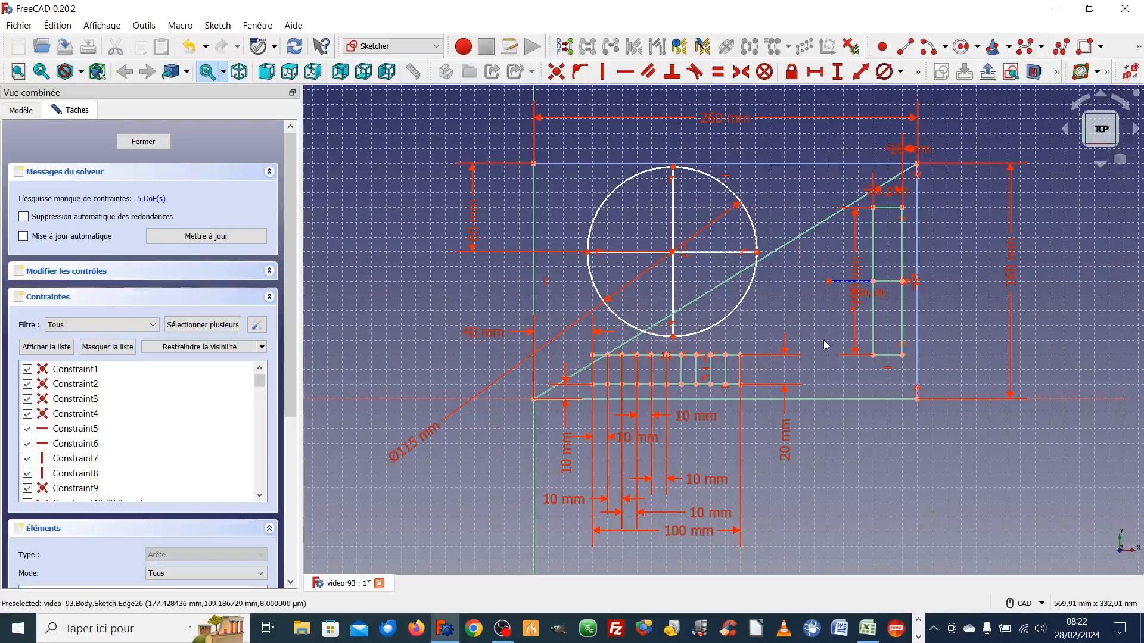
scroll(825, 345, down, 1)
scroll(823, 345, up, 1)
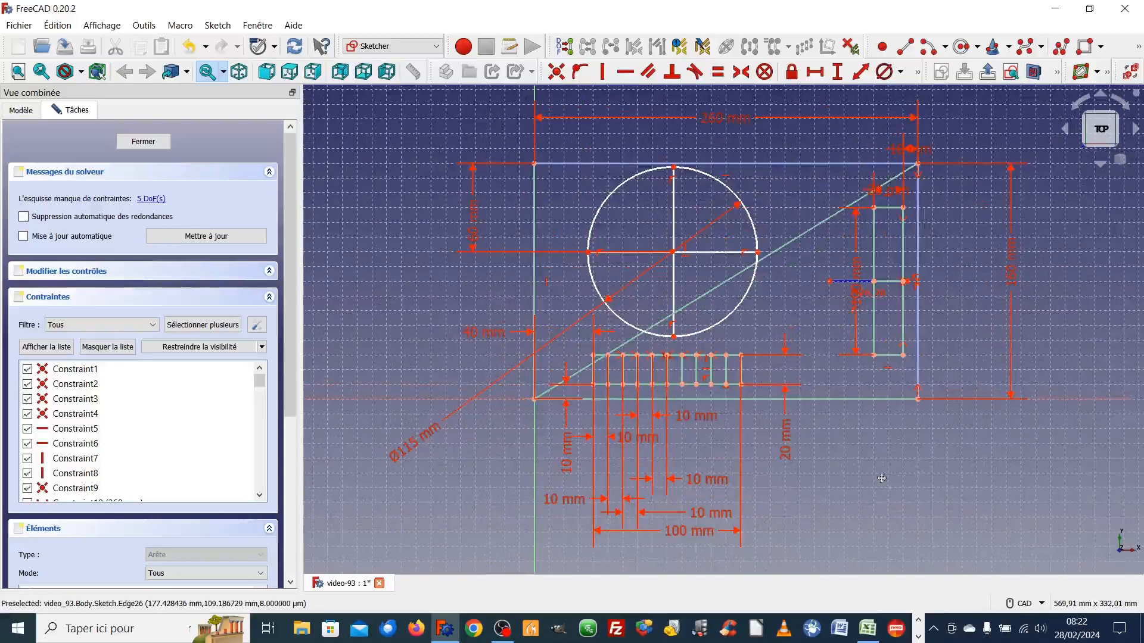
mouse_move(881, 479)
middle_down()
mouse_move(853, 449)
mouse_move(854, 460)
middle_up()
scroll(853, 460, down, 1)
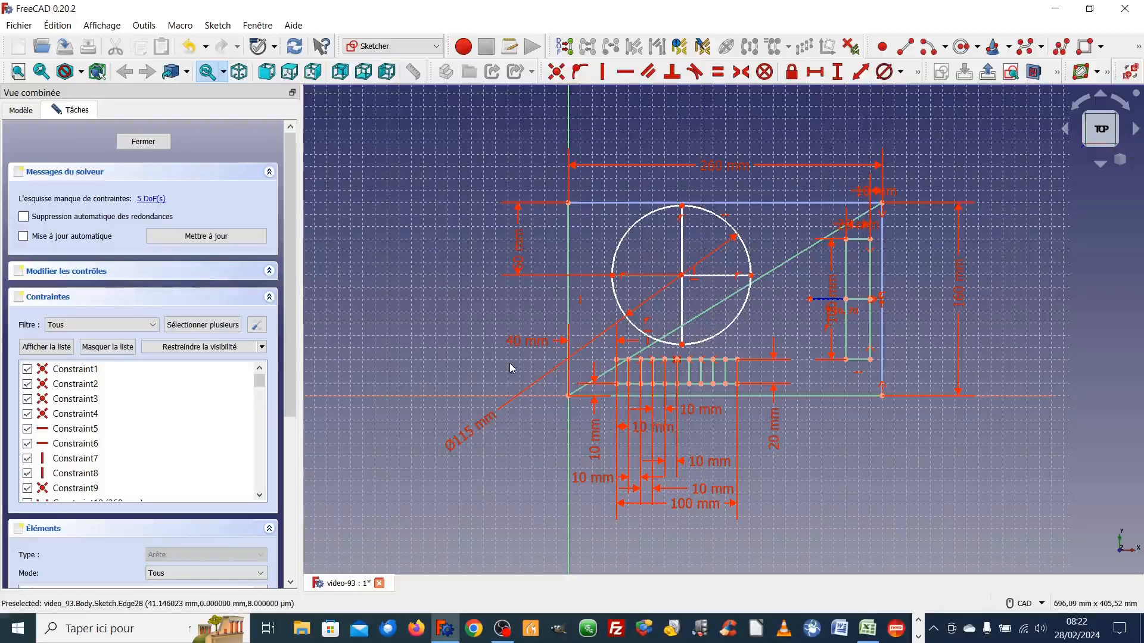
- Close the sketch and start exporting it, choosing the folder Documents > inskape-cnc-250-170 > svg-pour-inskape as destination
click(143, 141)
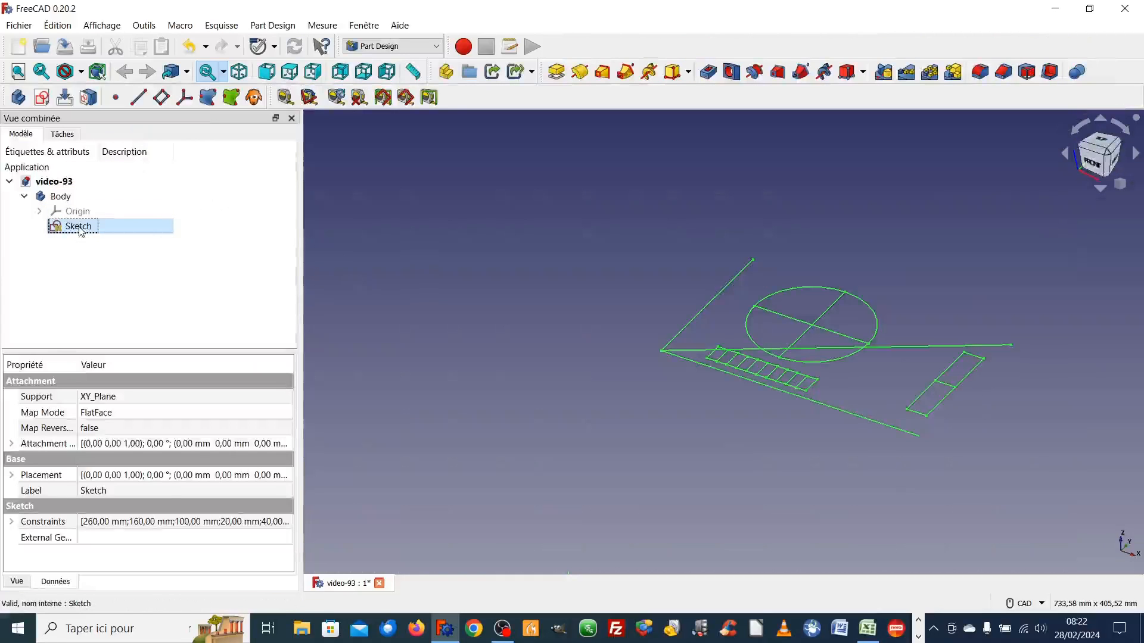
click(19, 25)
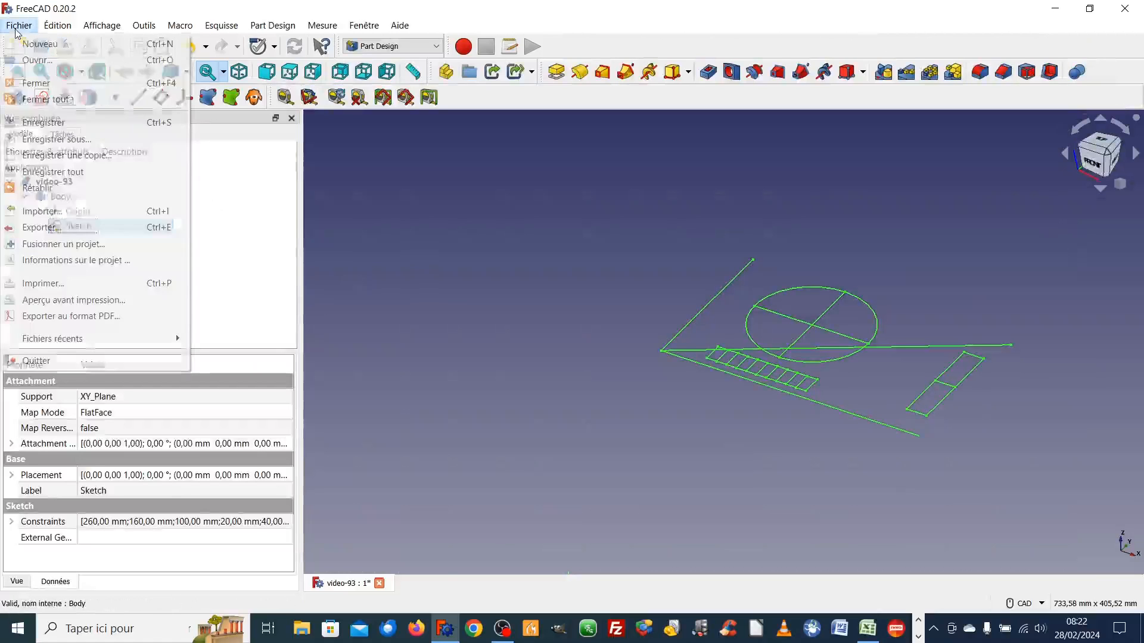
click(31, 232)
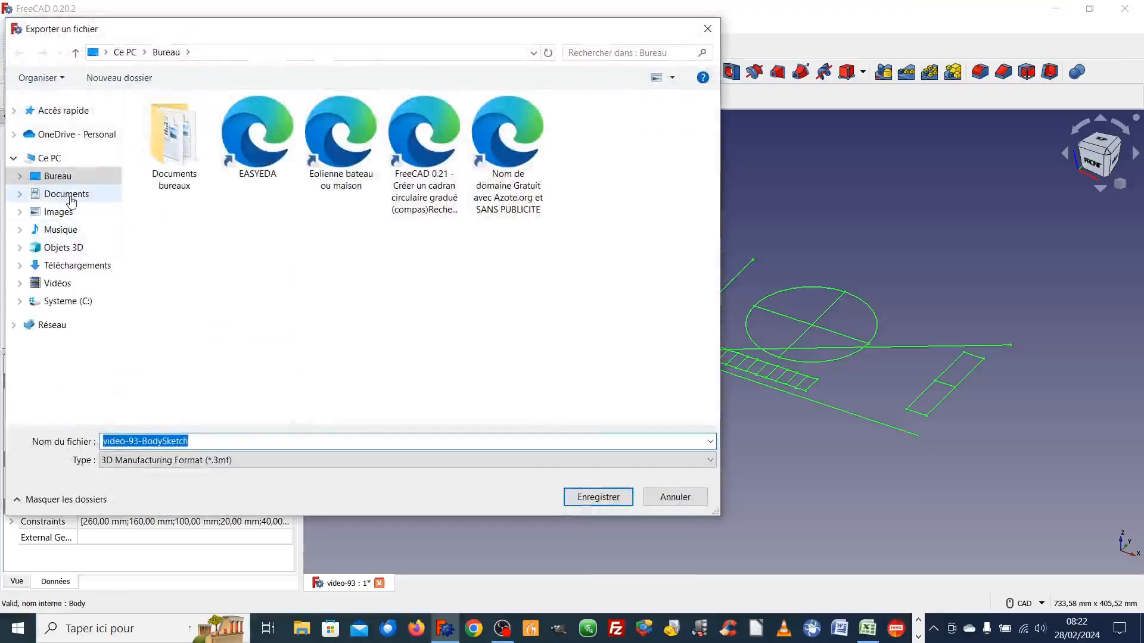
click(69, 196)
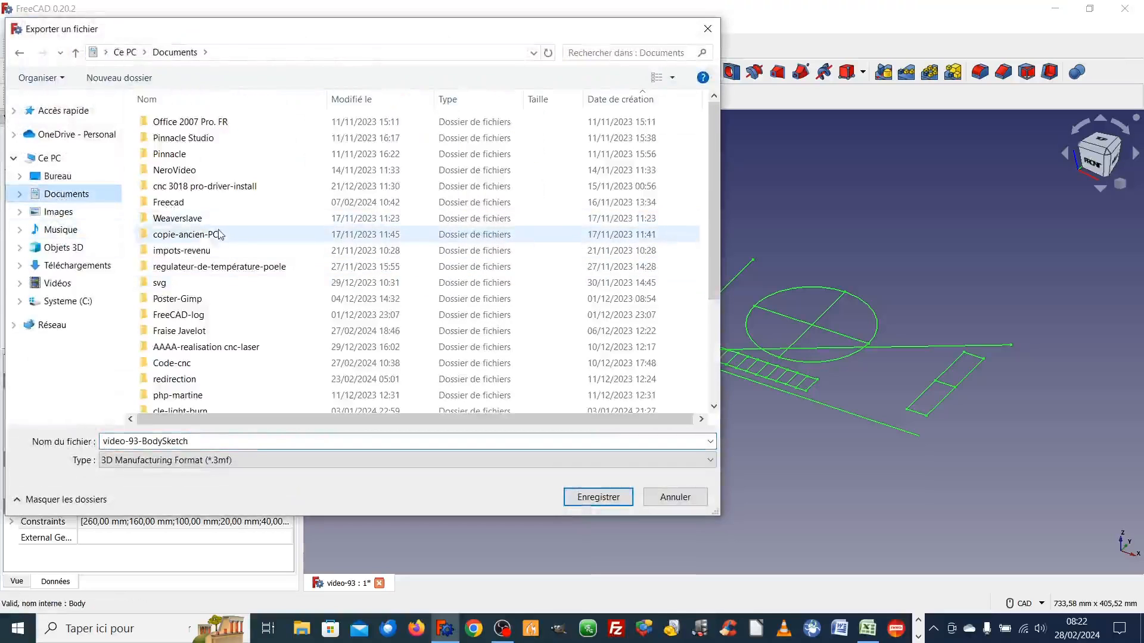
scroll(220, 276, down, 2)
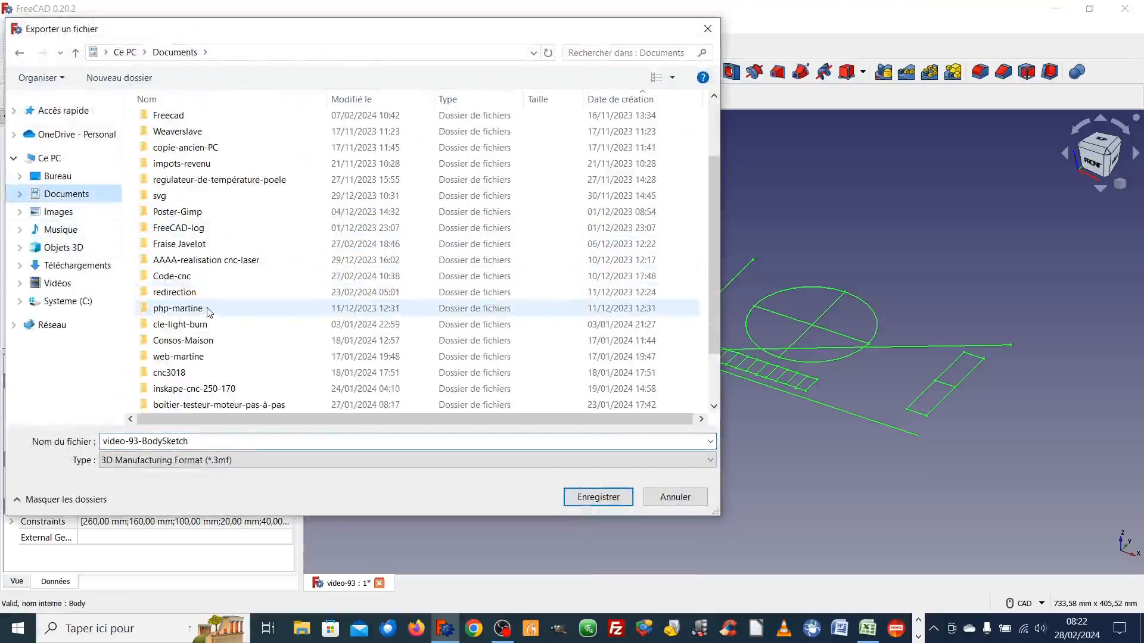
scroll(197, 325, up, 2)
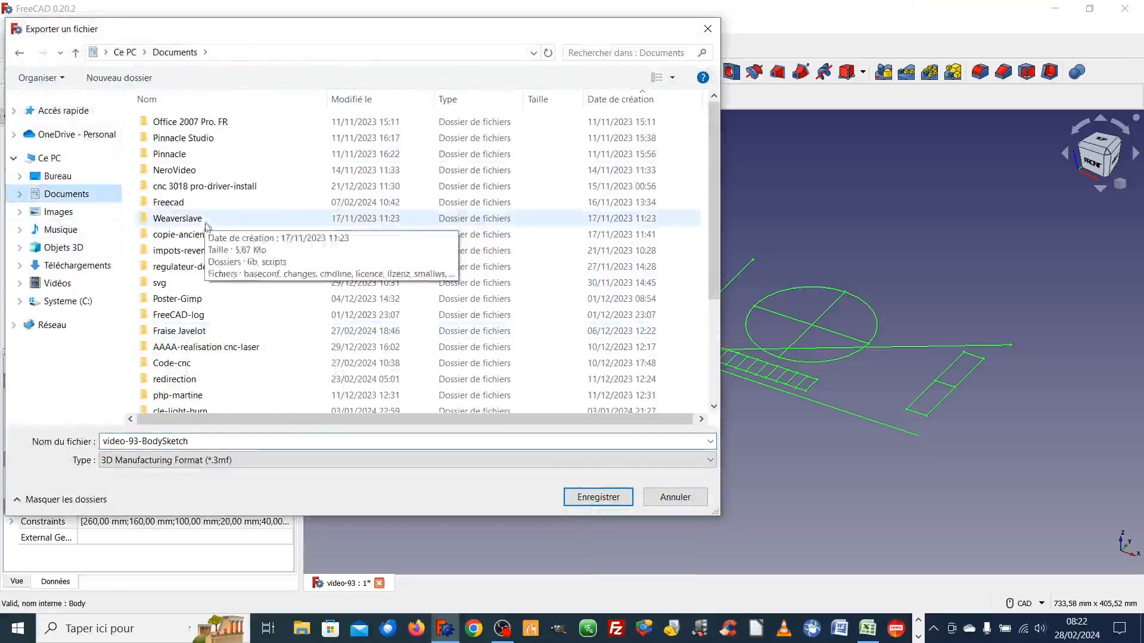
scroll(210, 316, down, 2)
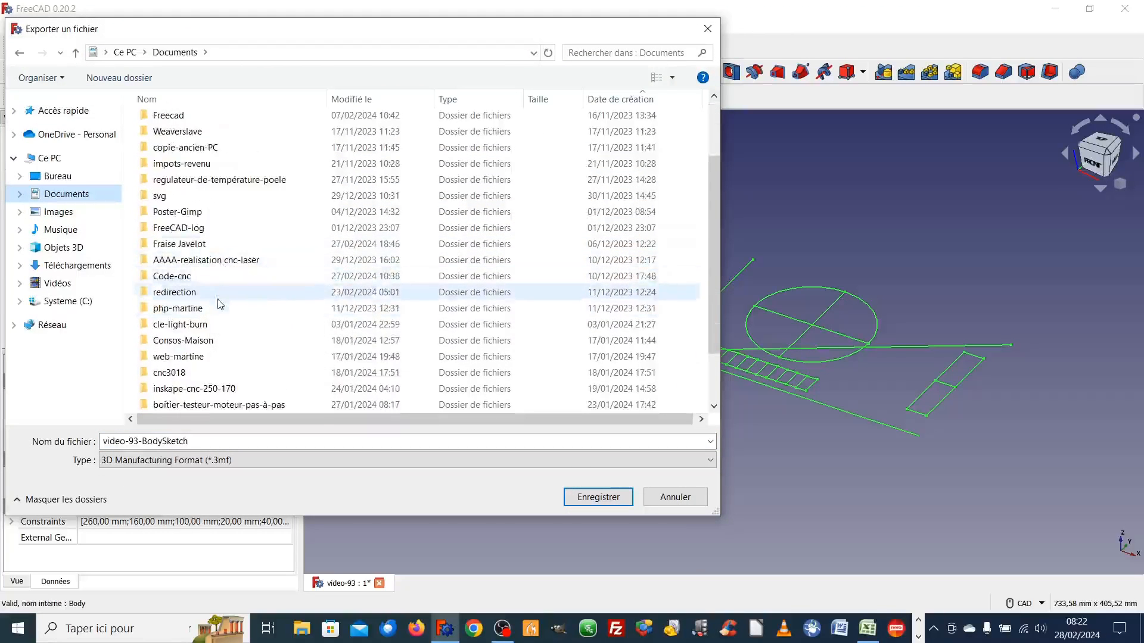
scroll(221, 305, down, 1)
double_click(213, 326)
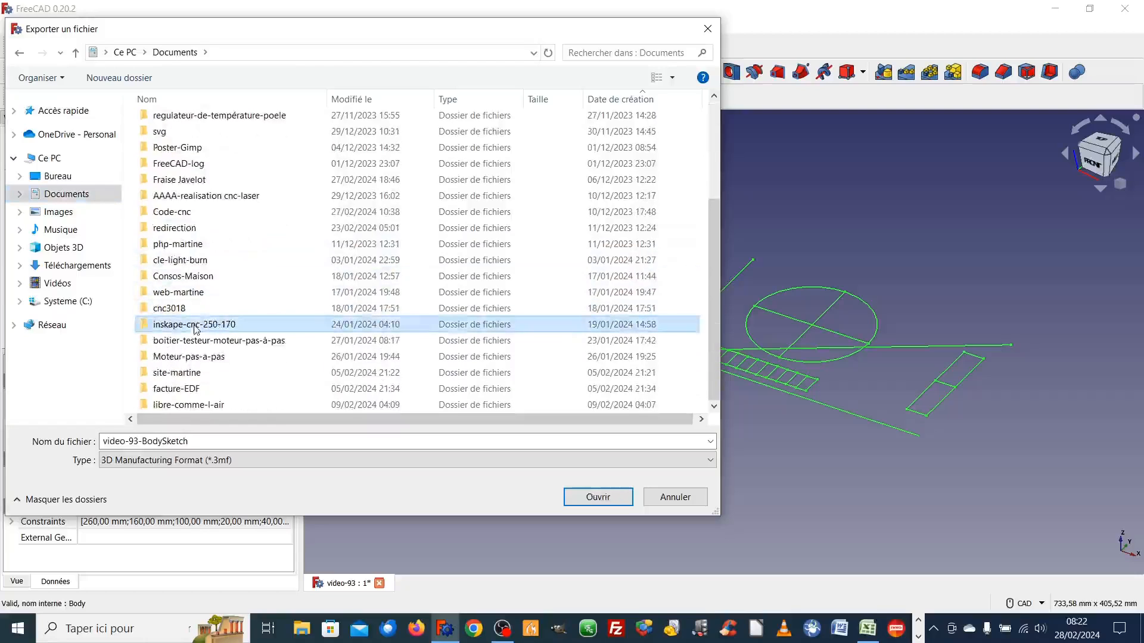
double_click(185, 219)
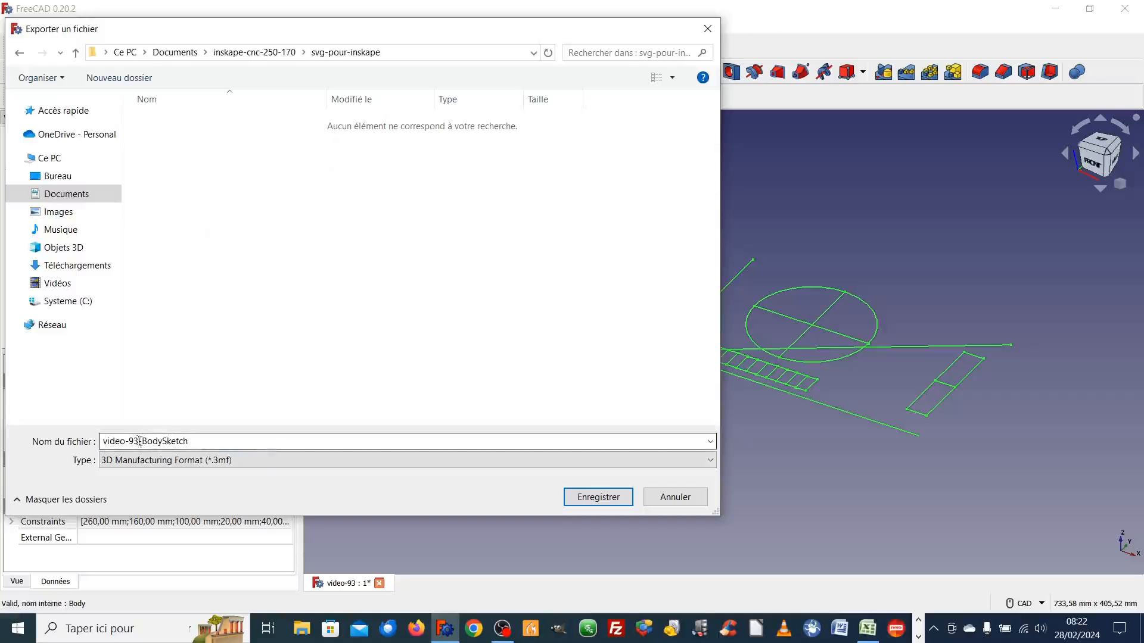
- Name the export file etalon, set its format to Flattened SVG (*.svg), and save it
double_click(202, 441)
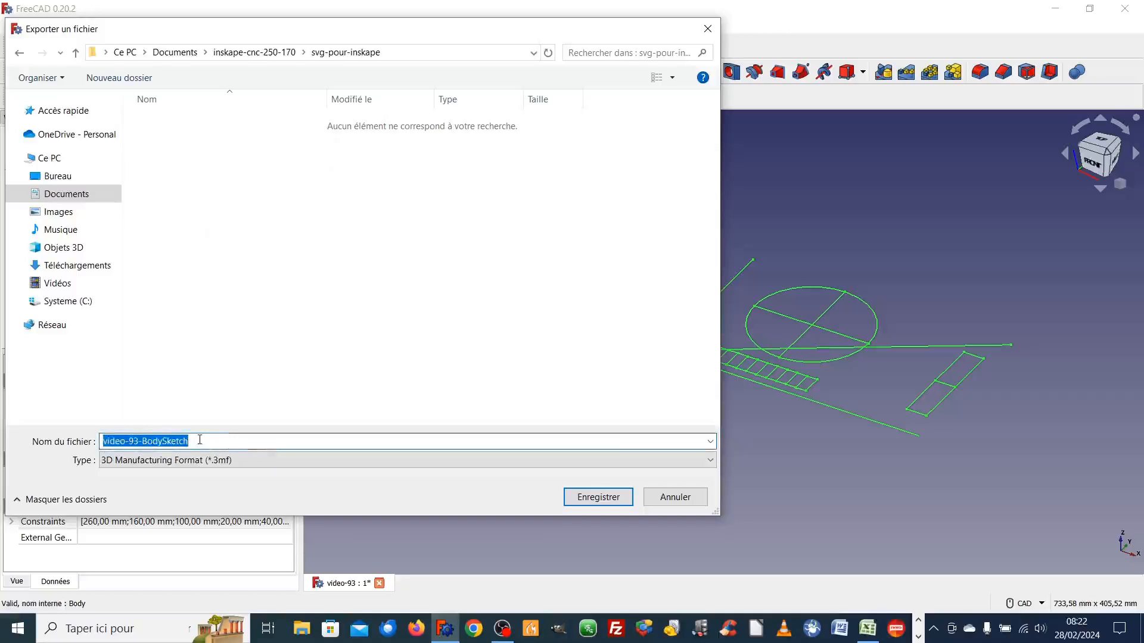
text(et)
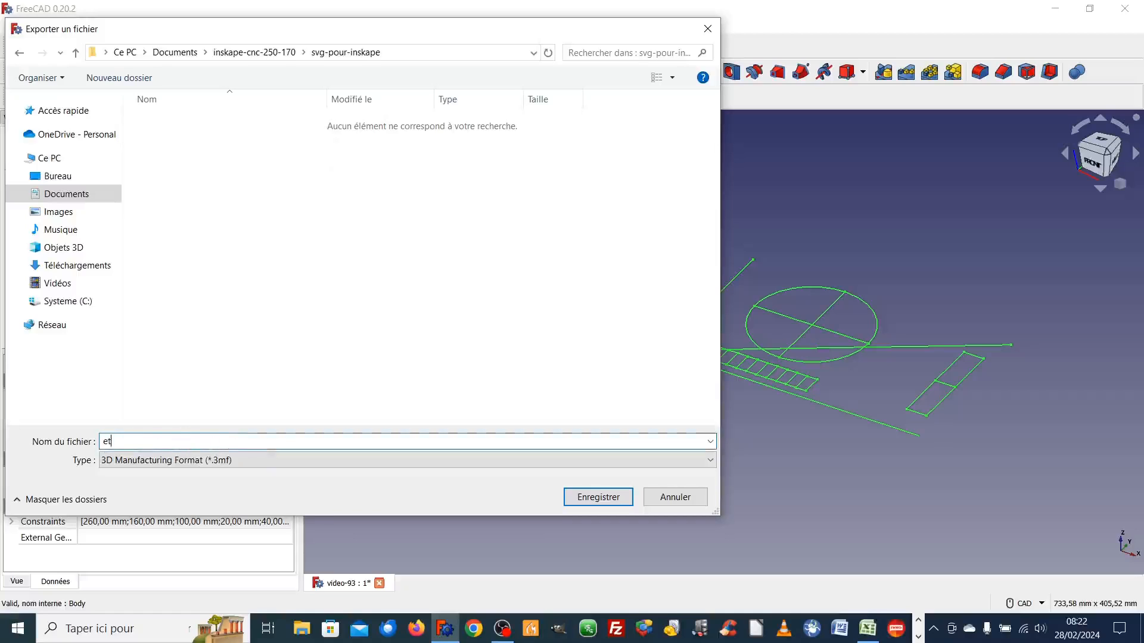
text(alon)
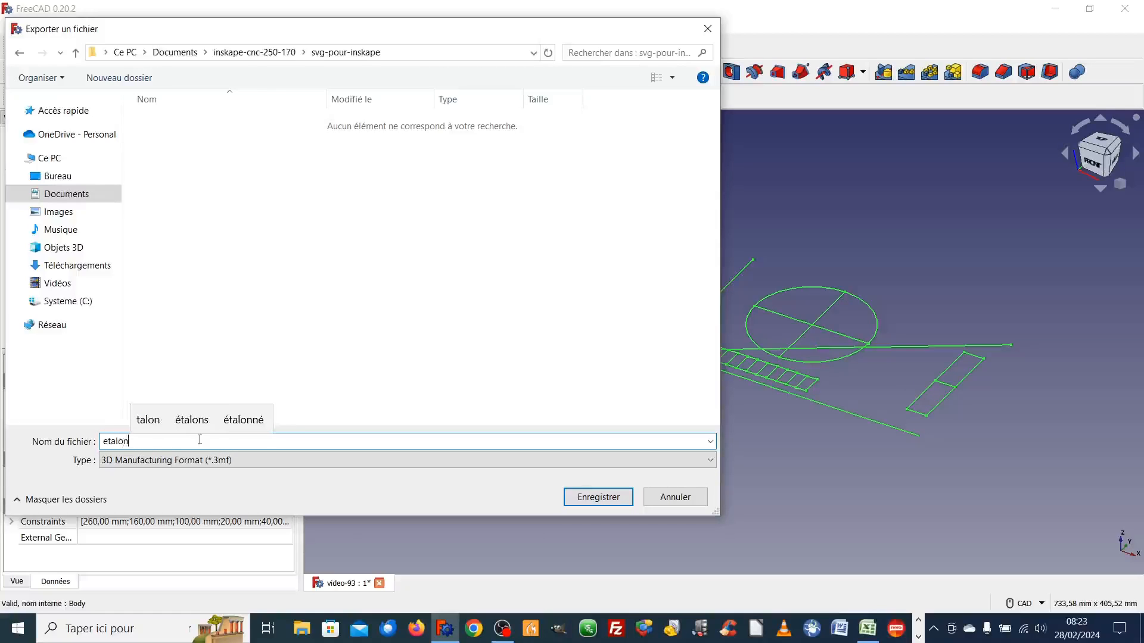
text(.svg)
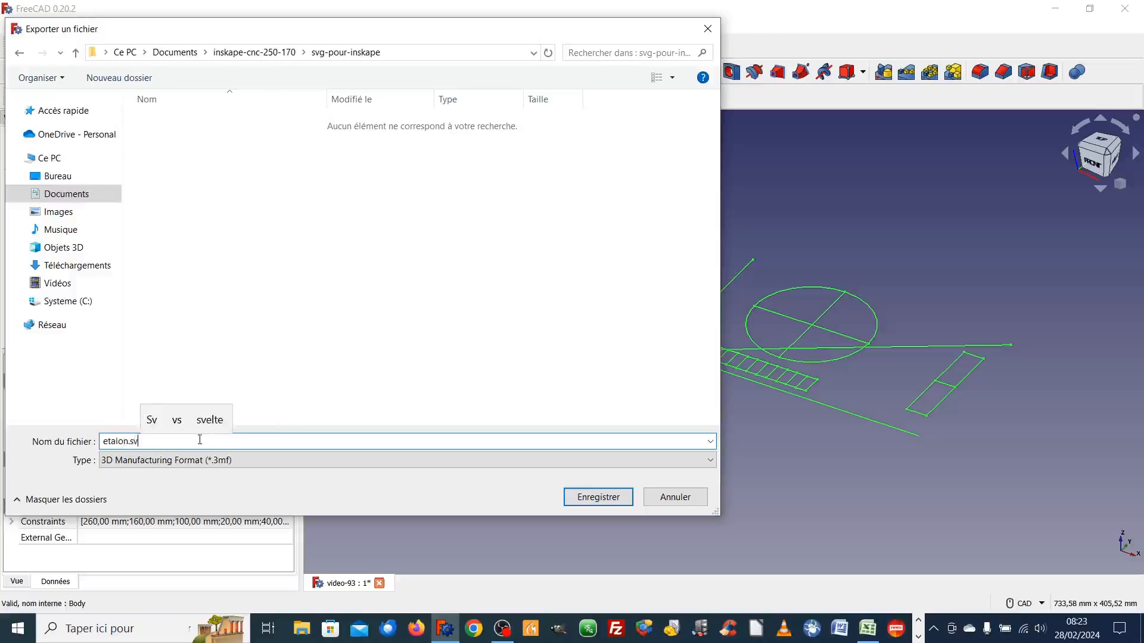
click(705, 466)
scroll(312, 396, down, 4)
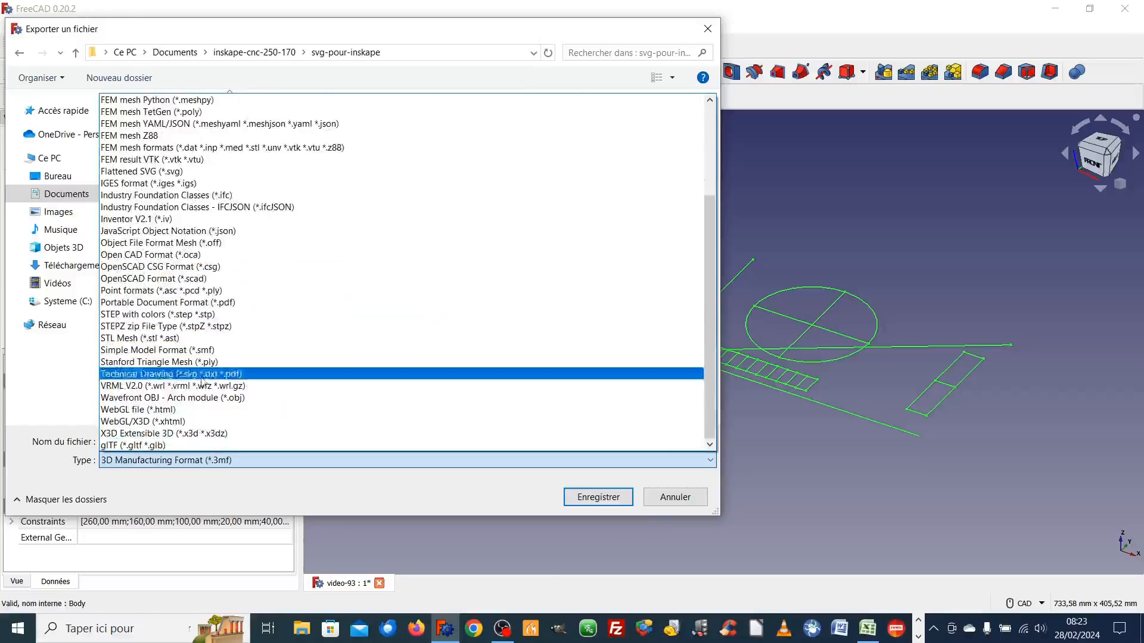
click(210, 173)
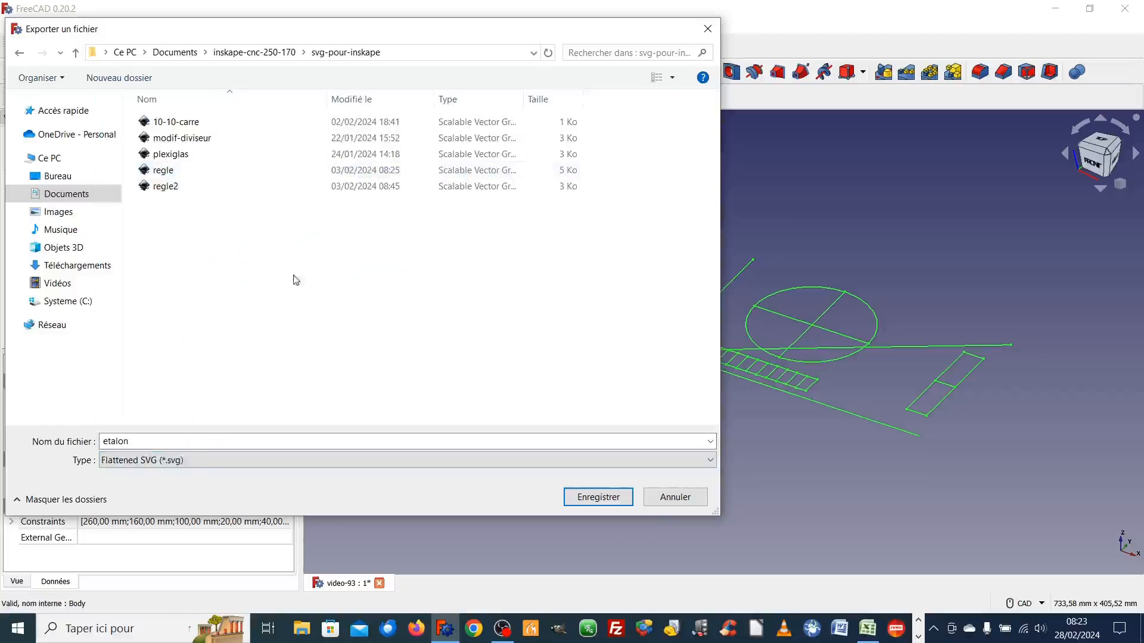
click(602, 501)
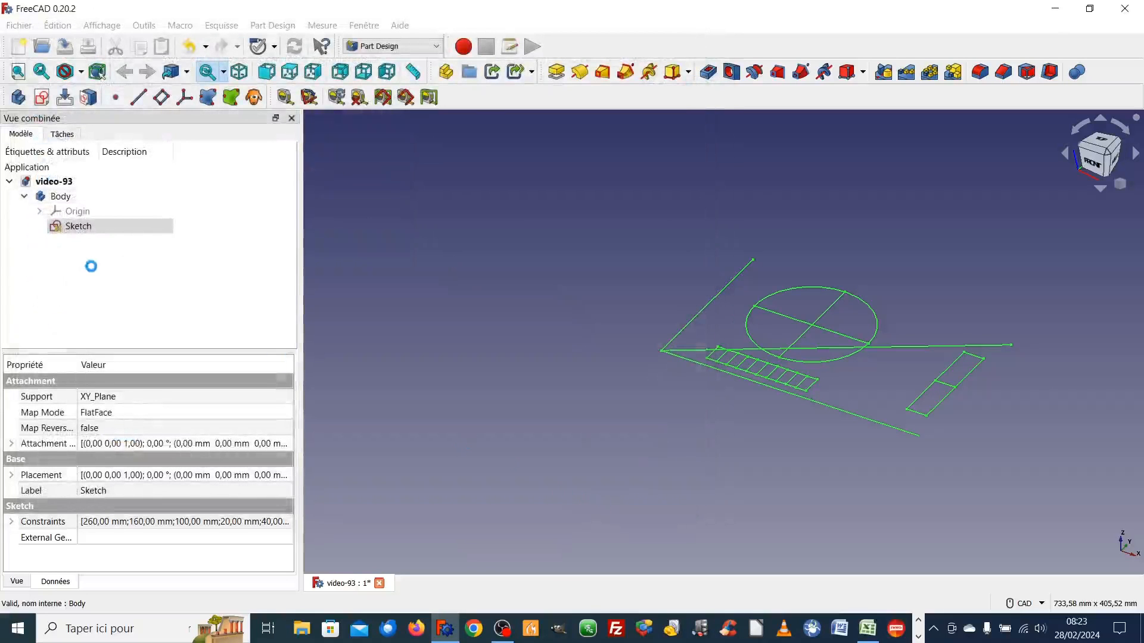
- View the whole set-square sketch squarely from the top
scroll(523, 435, up, 2)
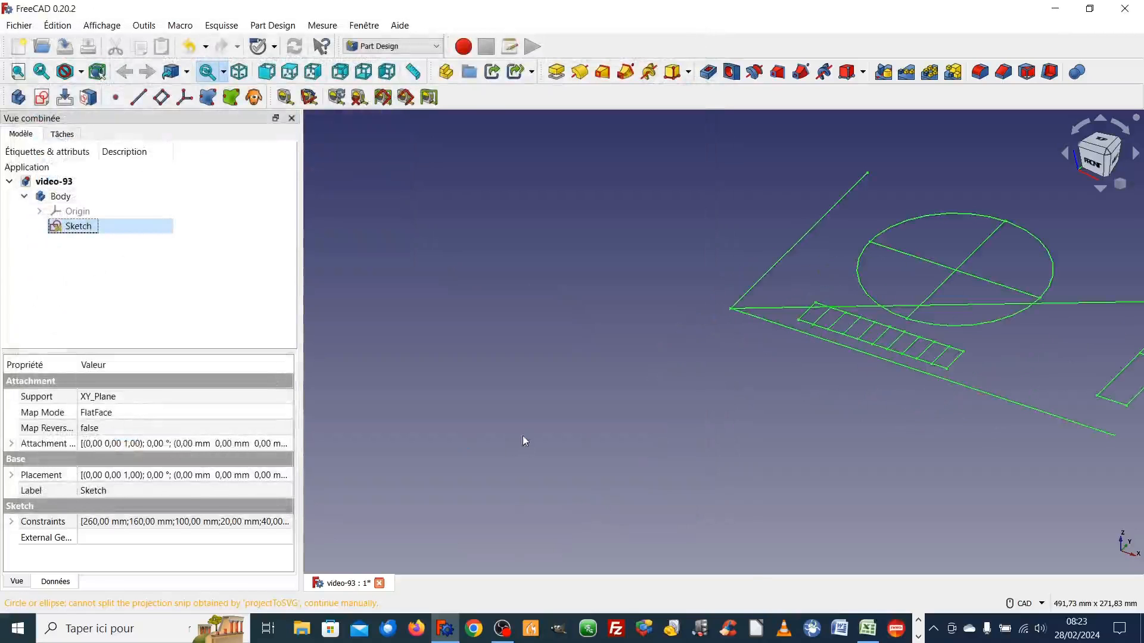
middle_drag(654, 432, 473, 470)
scroll(477, 471, down, 1)
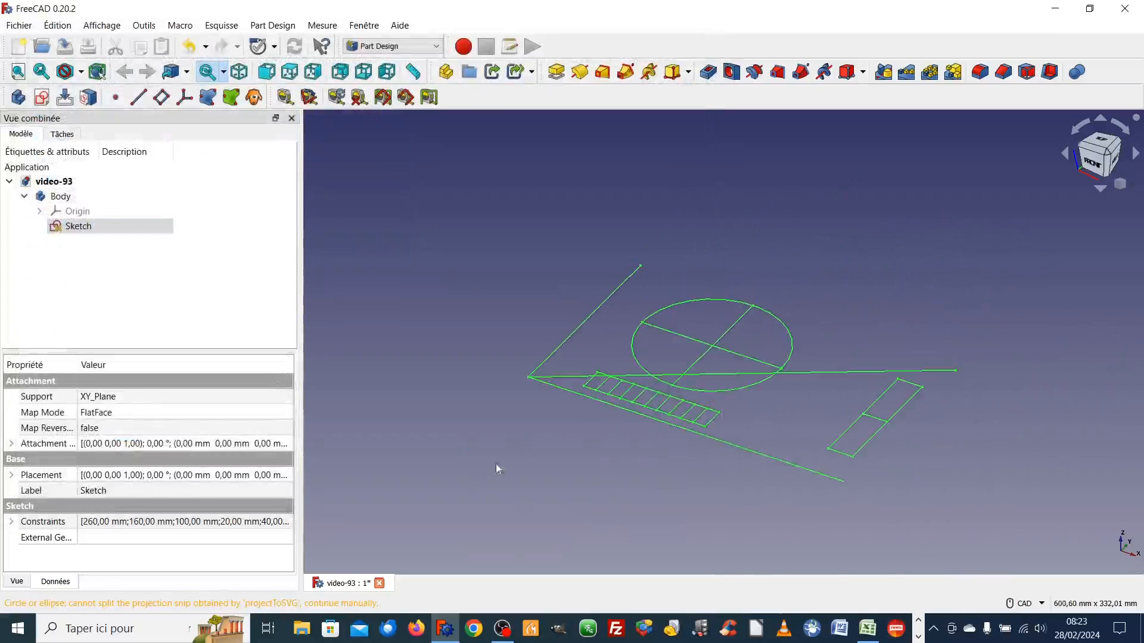
click(1092, 165)
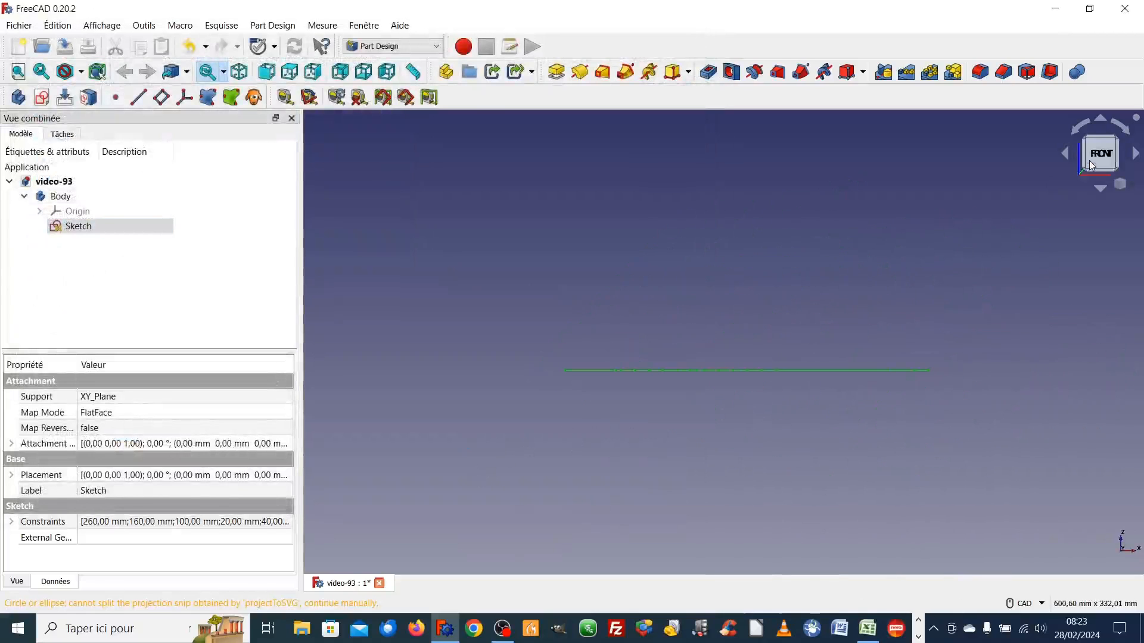
click(1103, 190)
click(1102, 187)
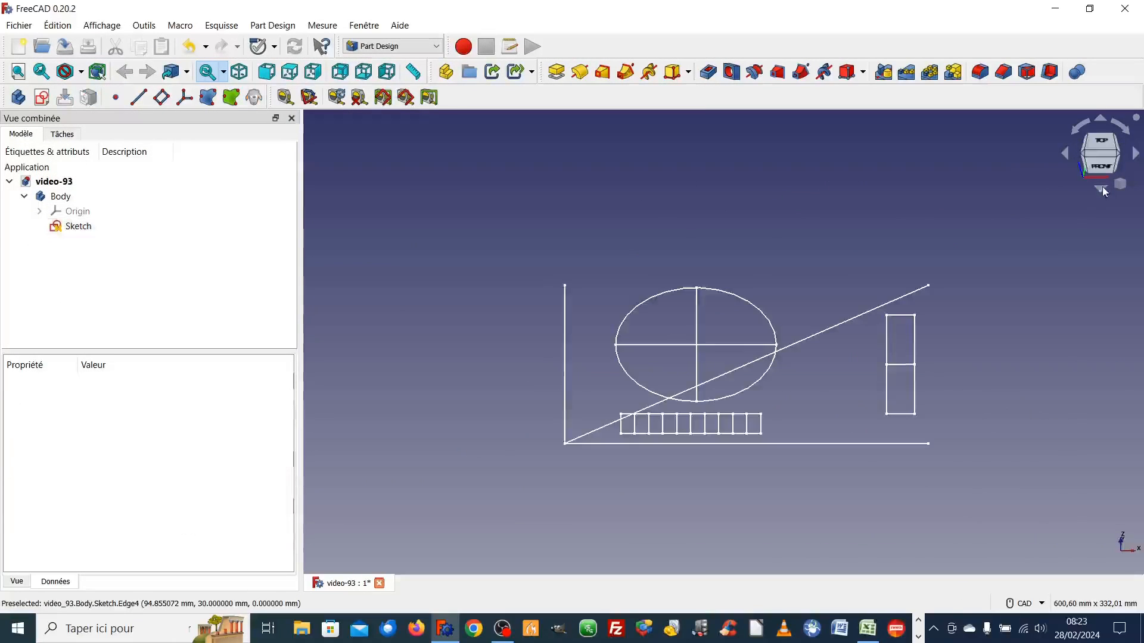
click(1096, 150)
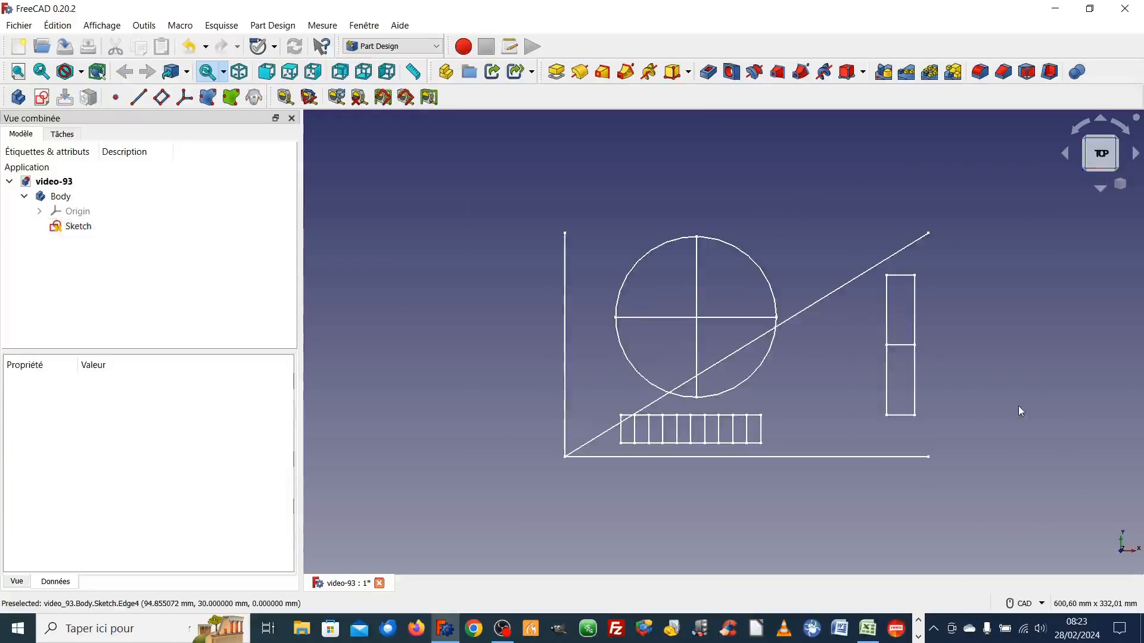